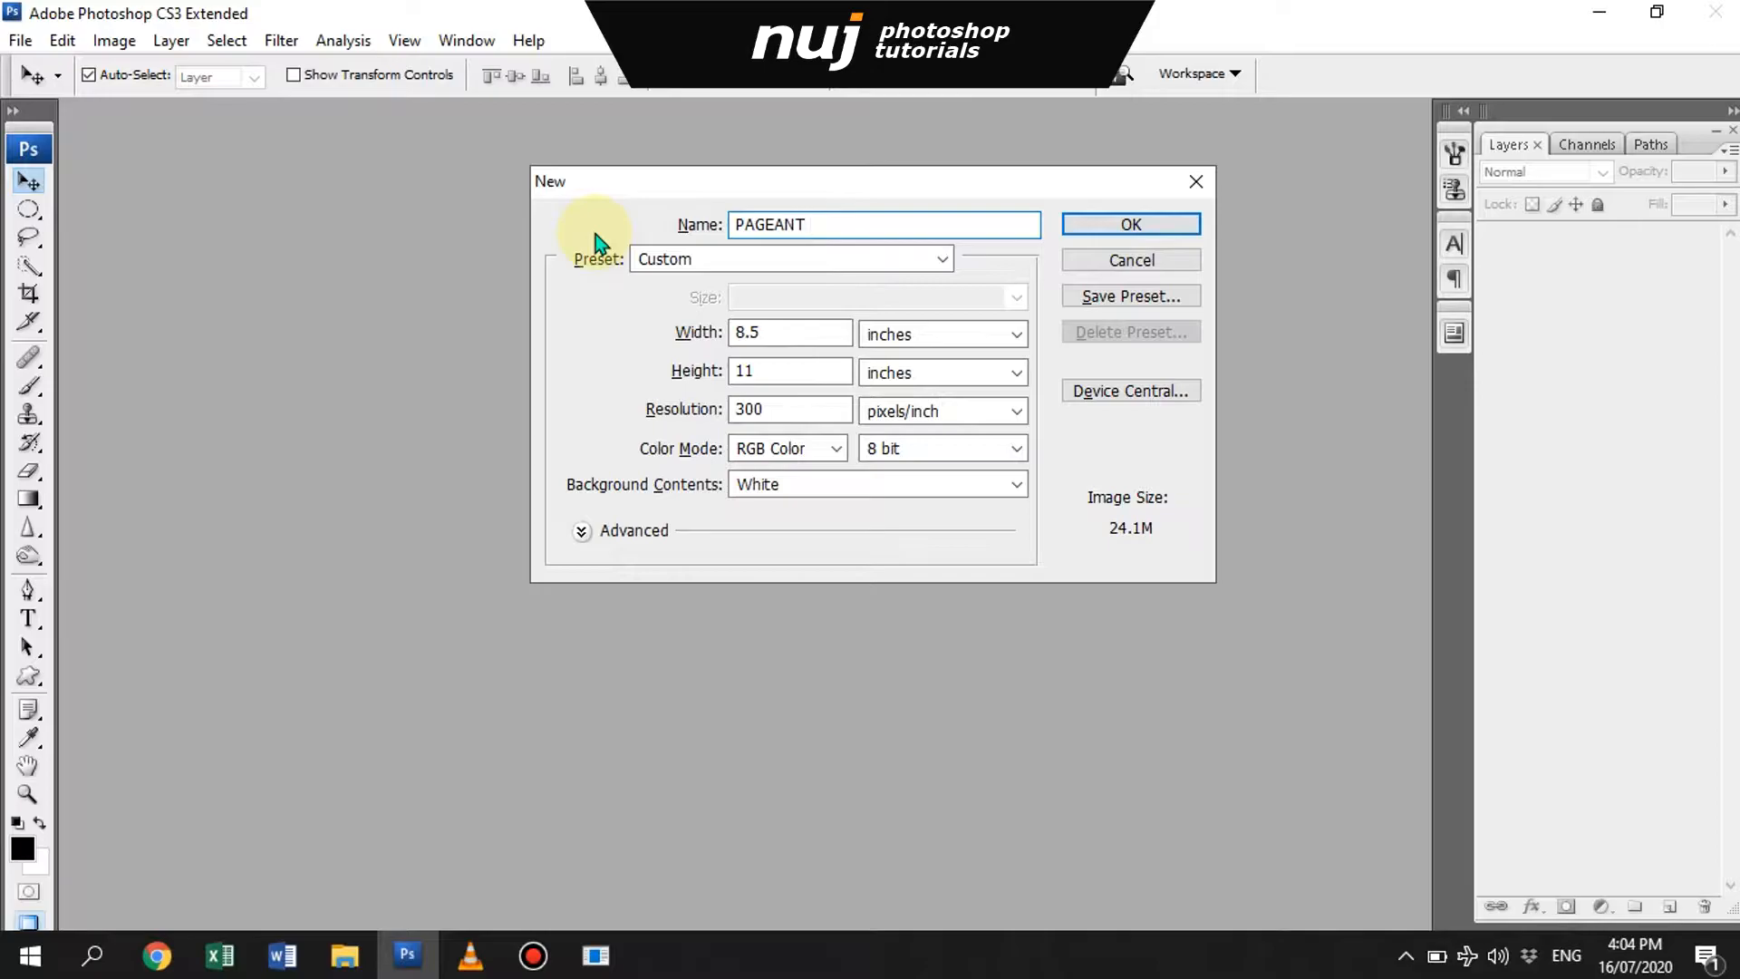
- Create the 8.5 × 11 inch PAGEANT document at 300 pixels/inch and fill its background with dark navy 162538
key(Return)
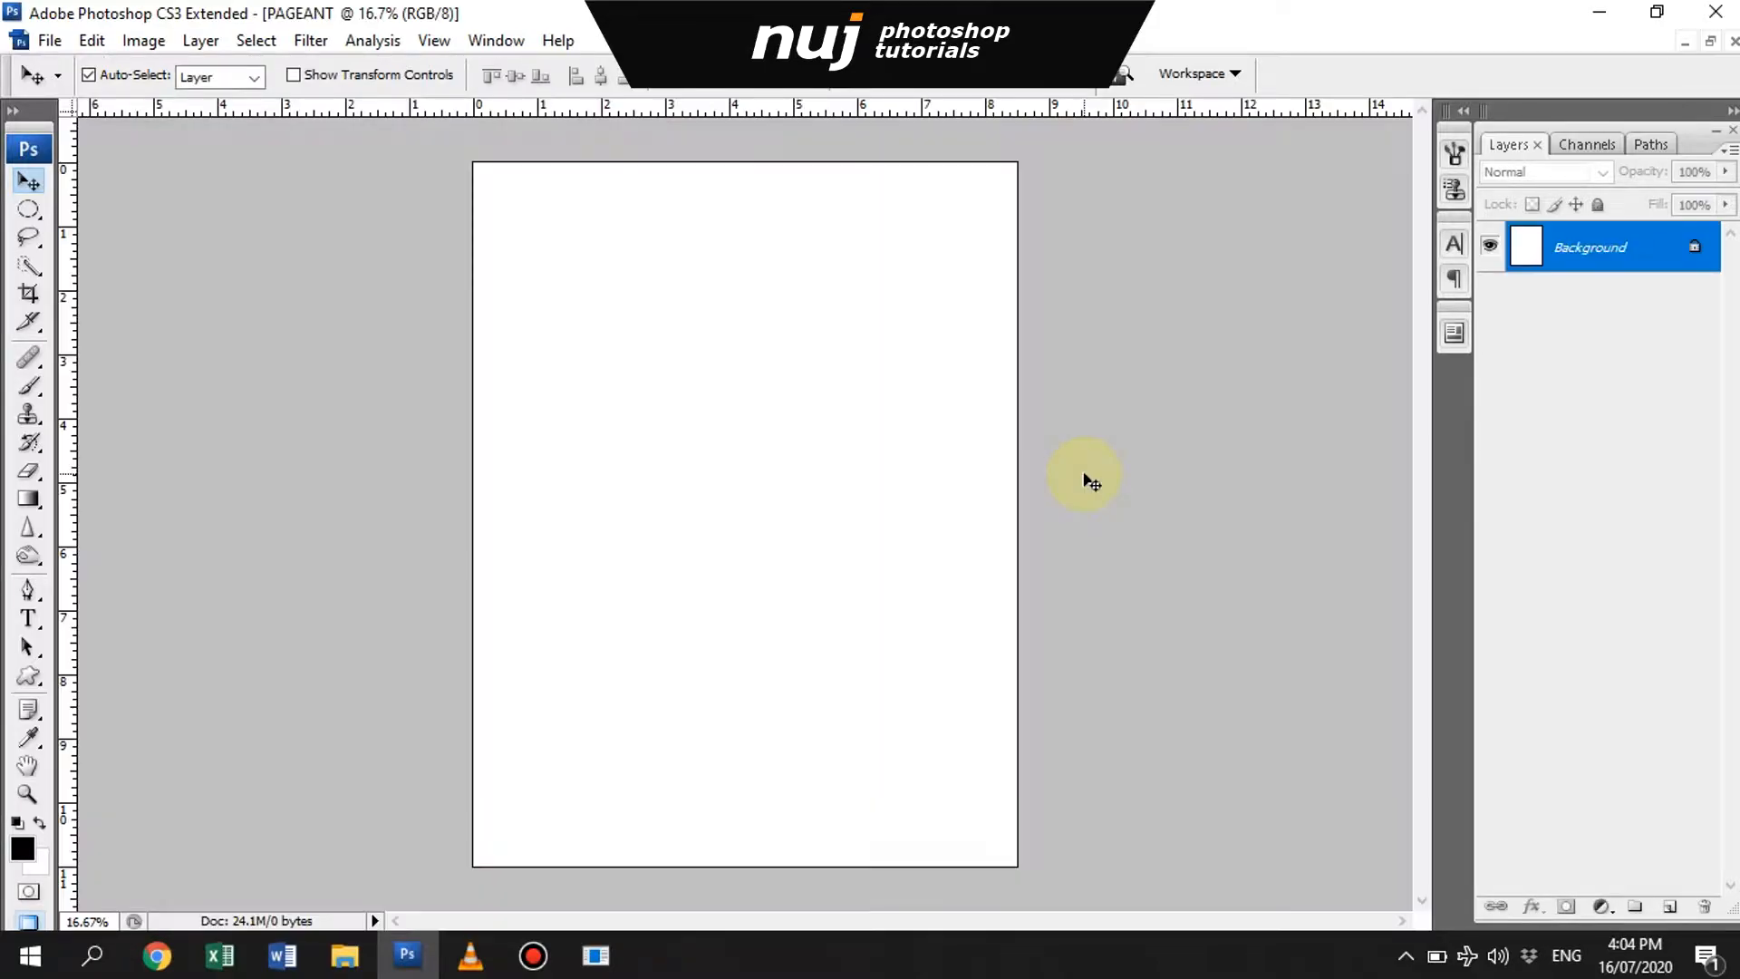
click(23, 848)
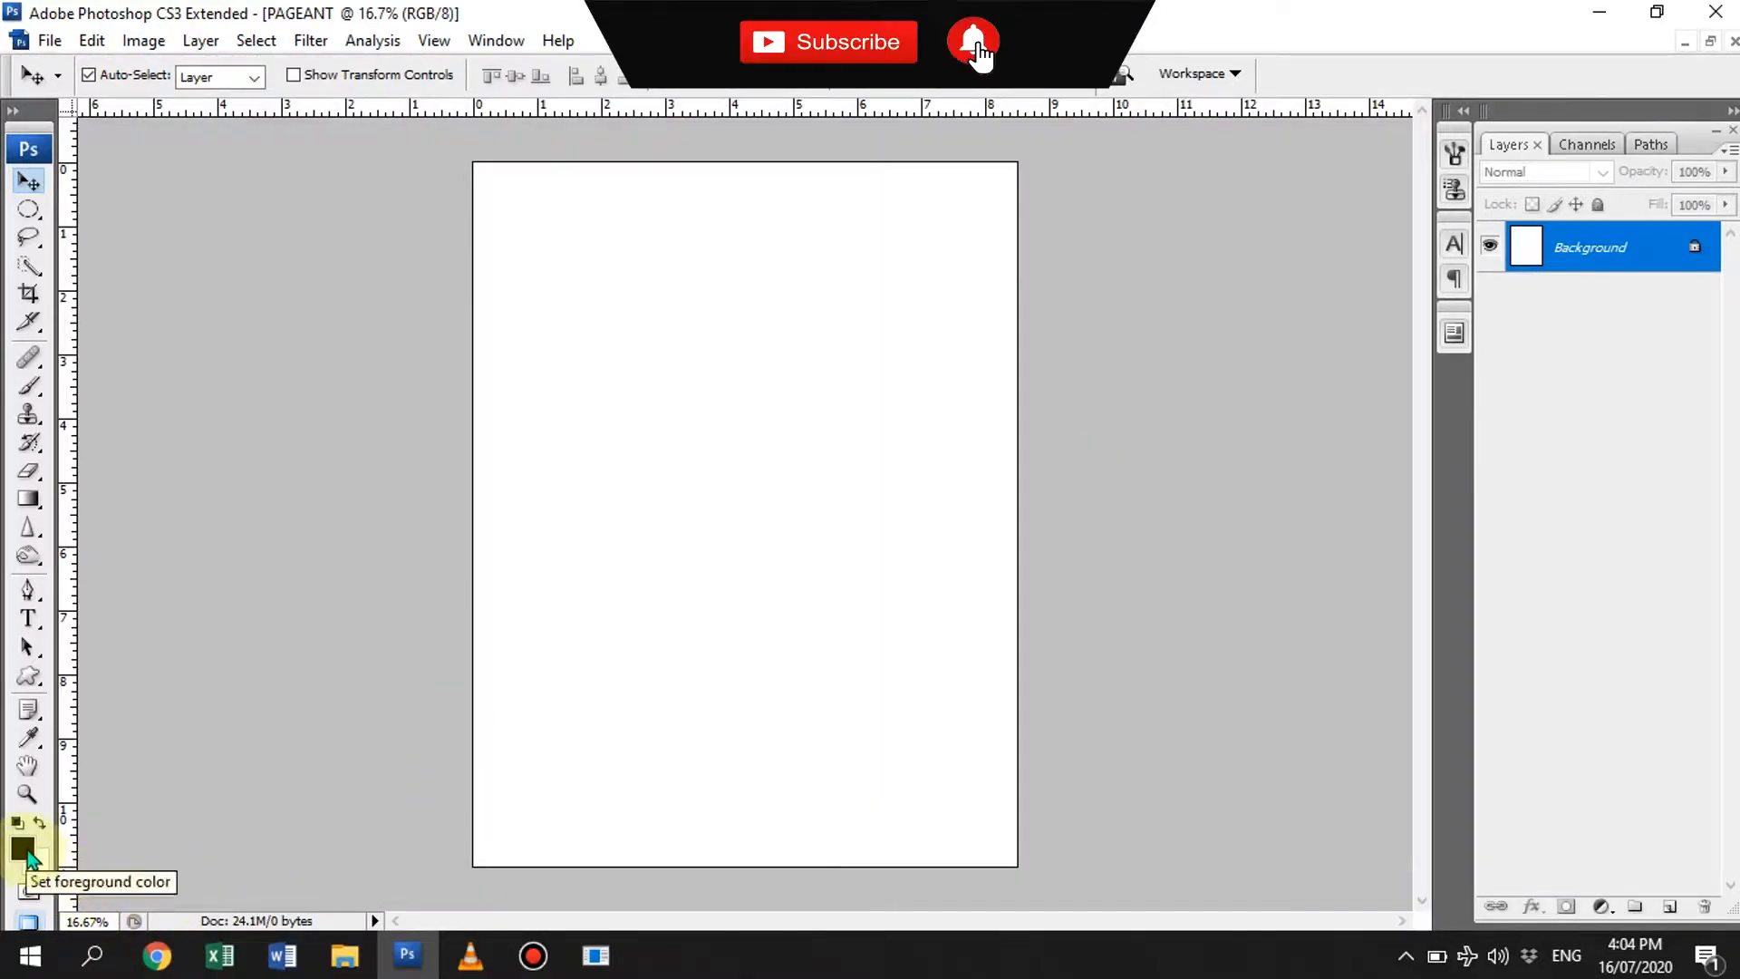
click(1398, 595)
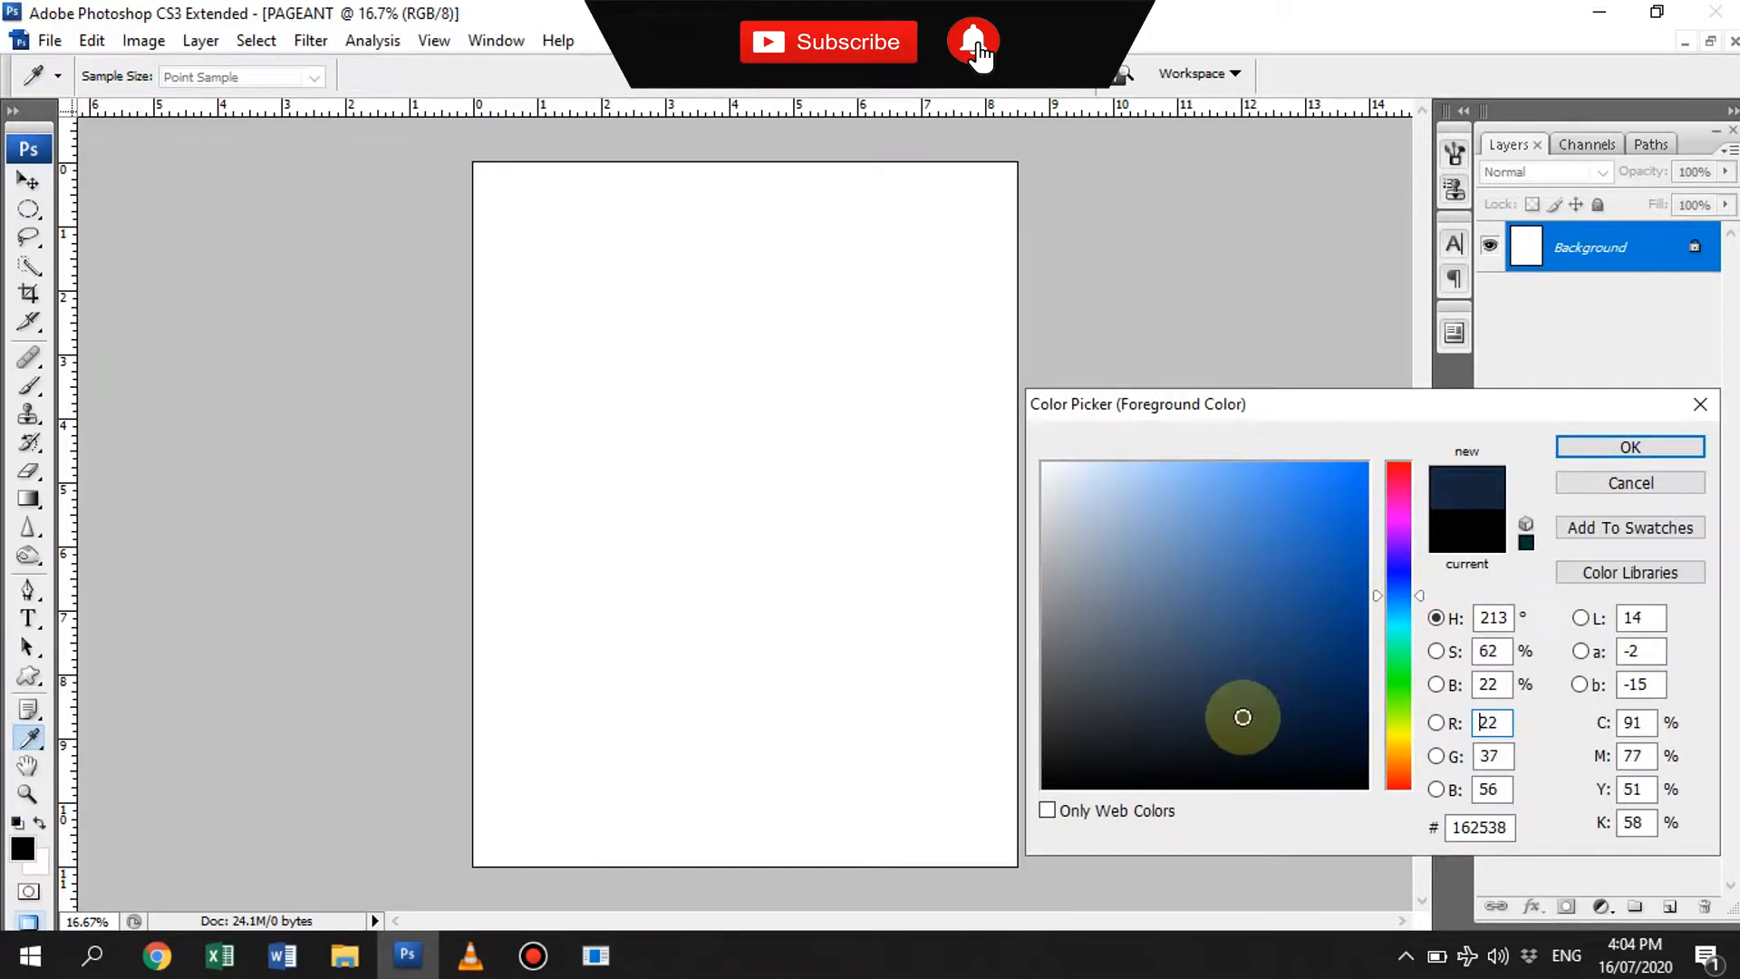
key(Return)
key(v)
key(alt+BackSpace)
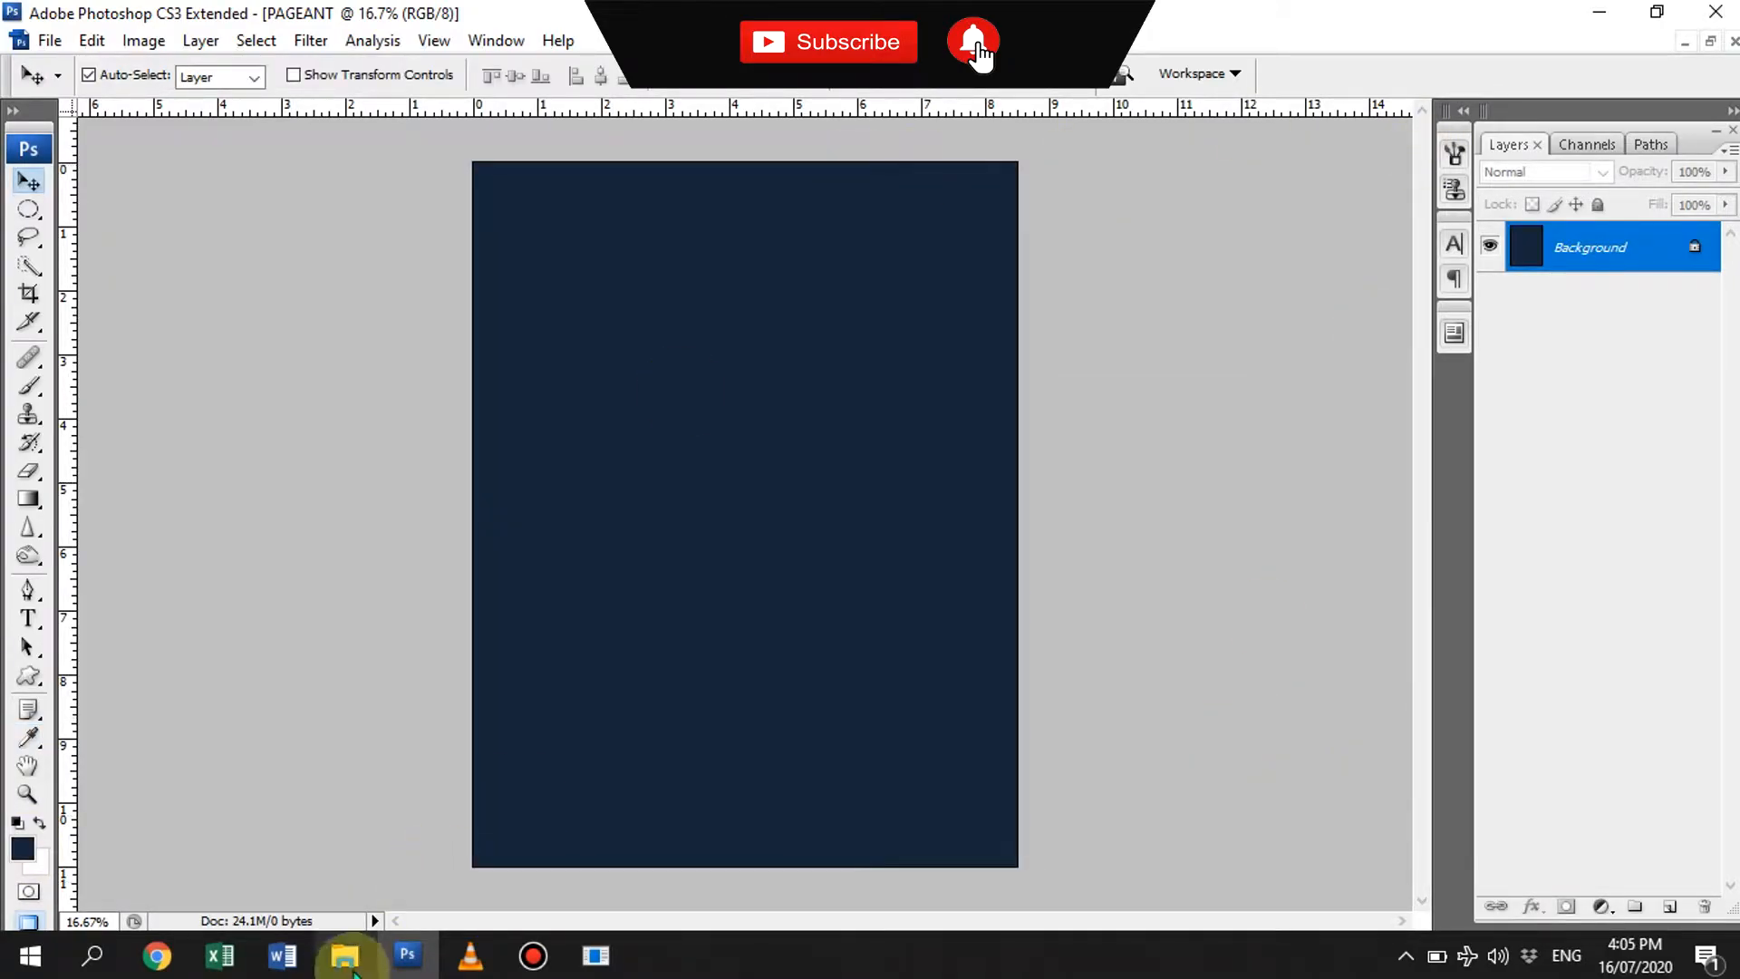
- Copy the green gown silhouette from pageant.psd into the PAGEANT document and place it slightly smaller in the upper half of the page
key(alt+Tab)
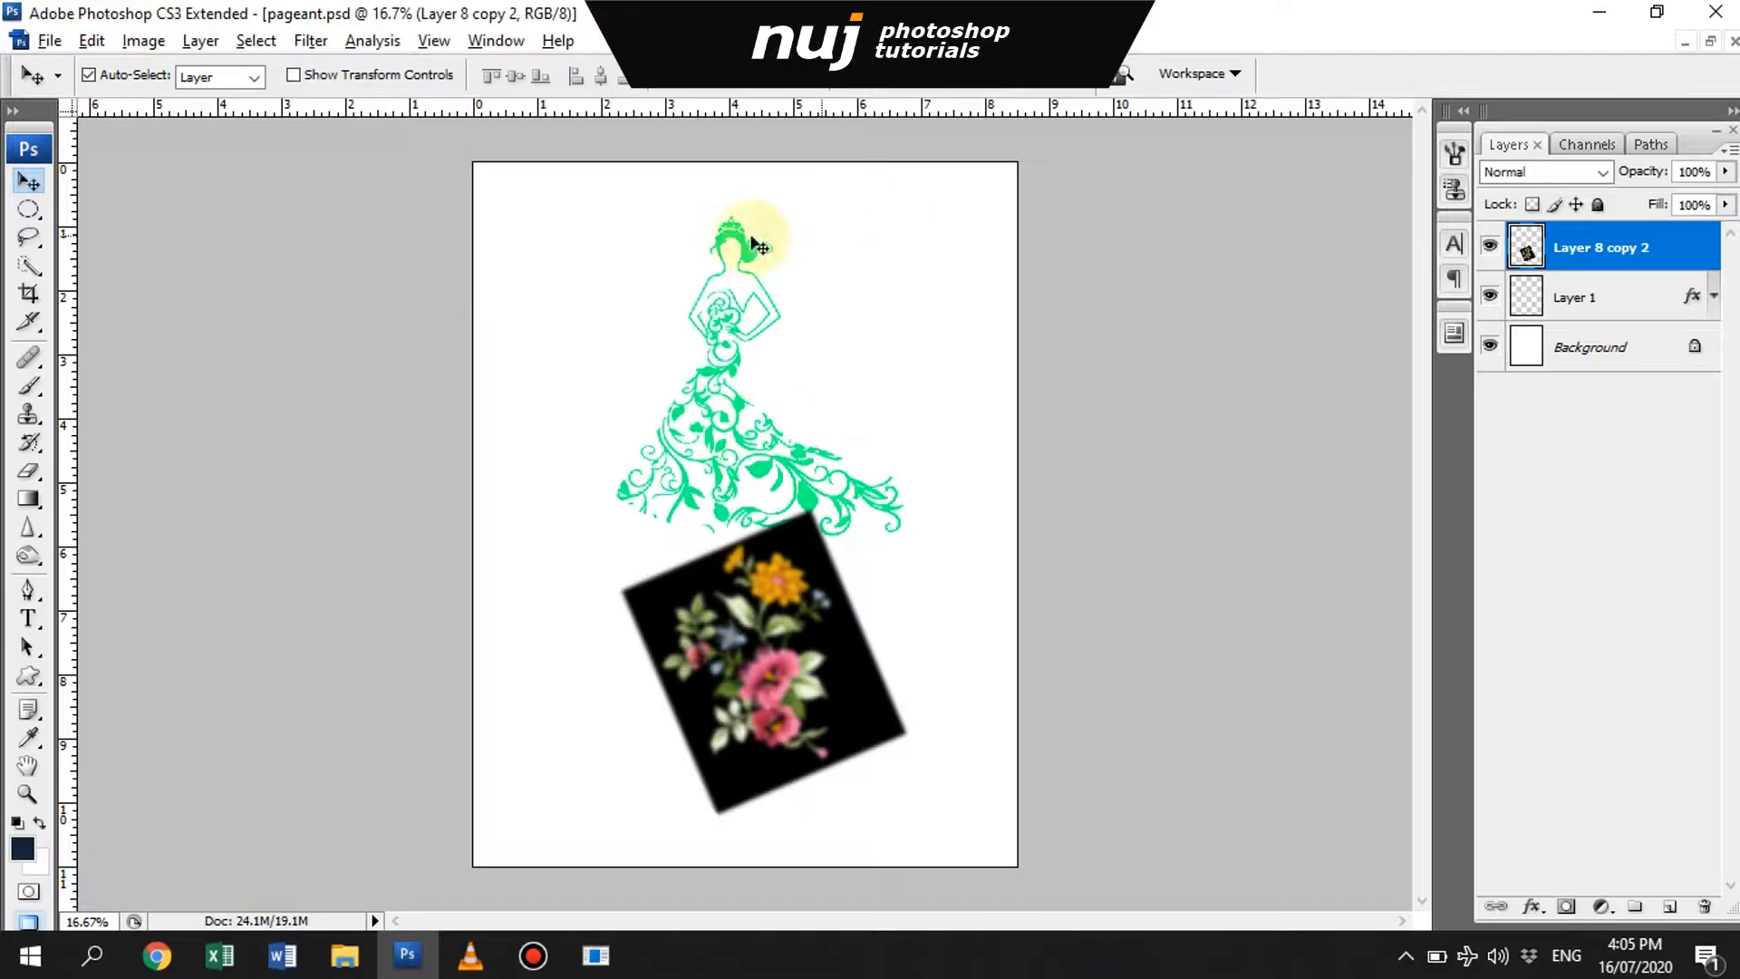
click(1214, 298)
click(1706, 43)
drag(420, 140, 819, 164)
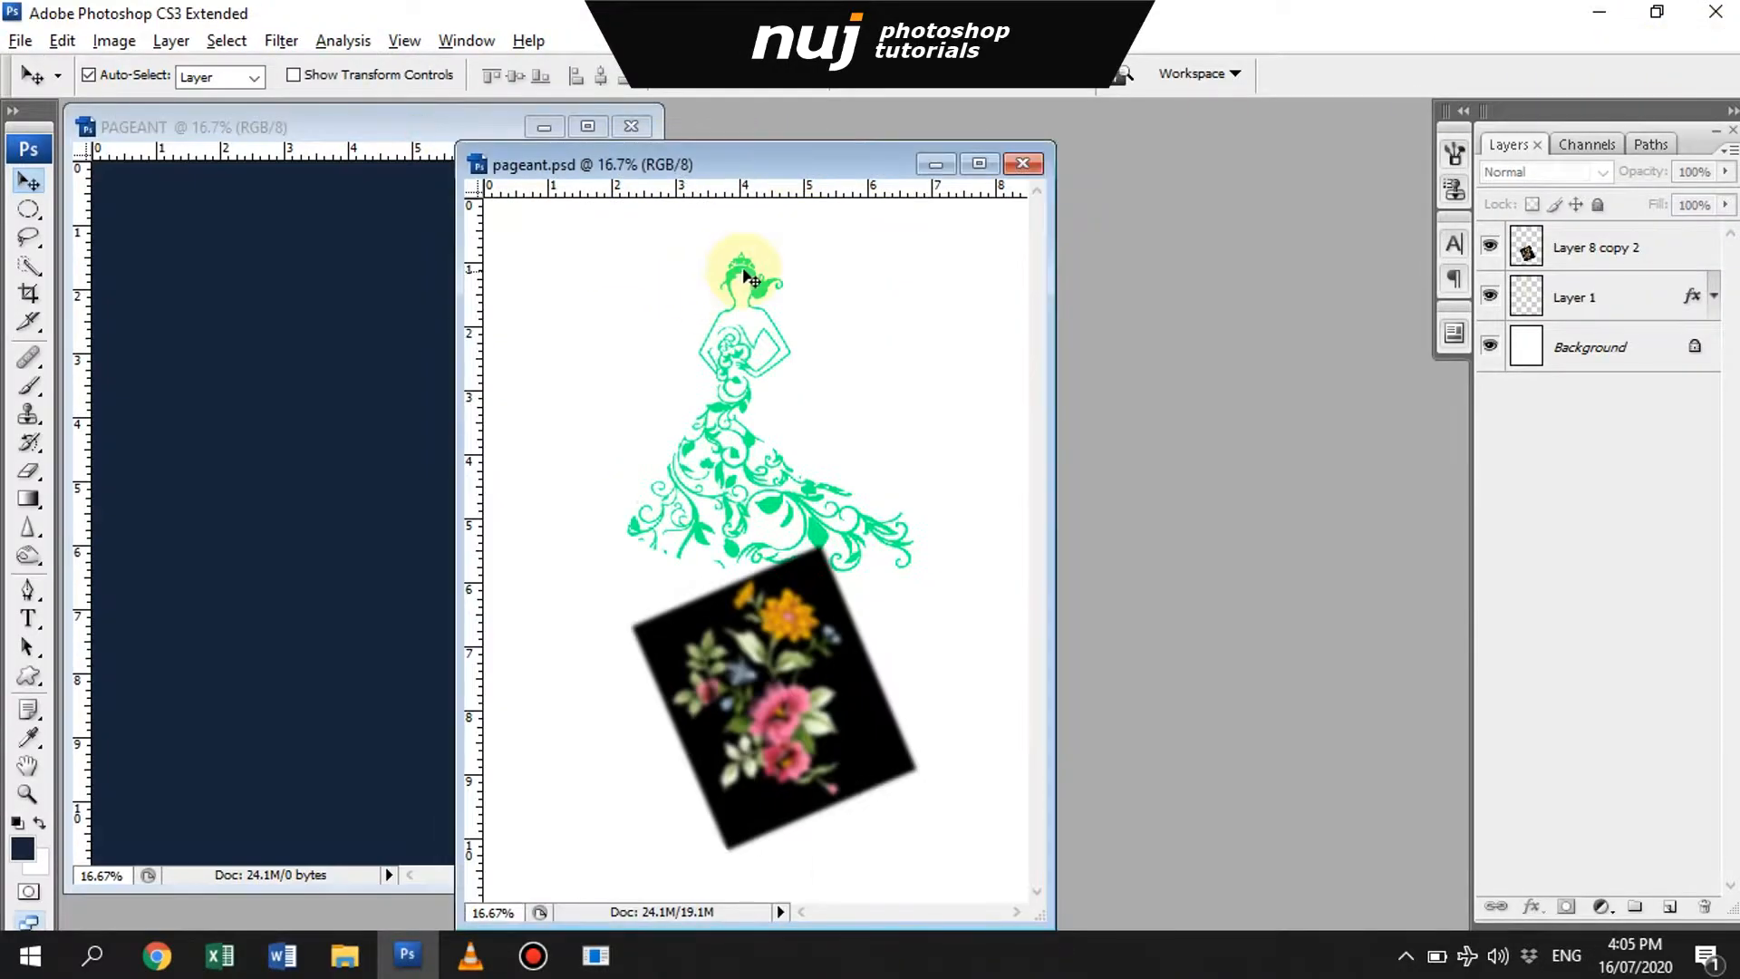
drag(749, 267, 385, 317)
click(936, 164)
click(587, 126)
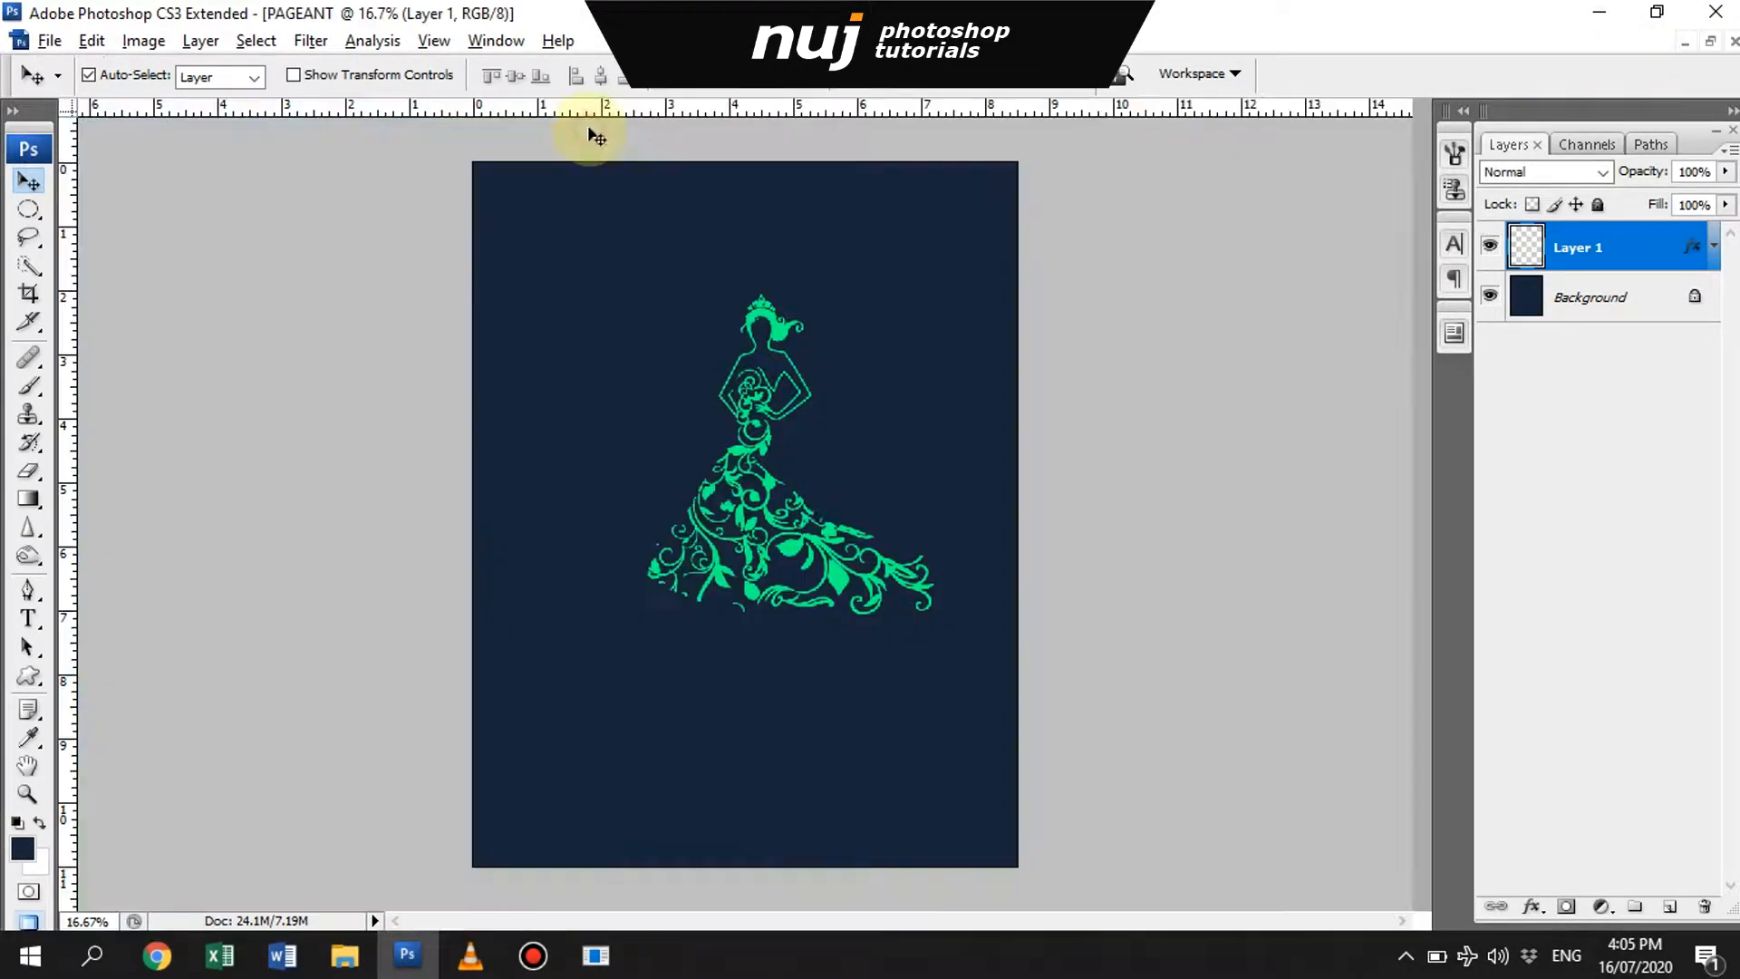
drag(481, 272, 734, 272)
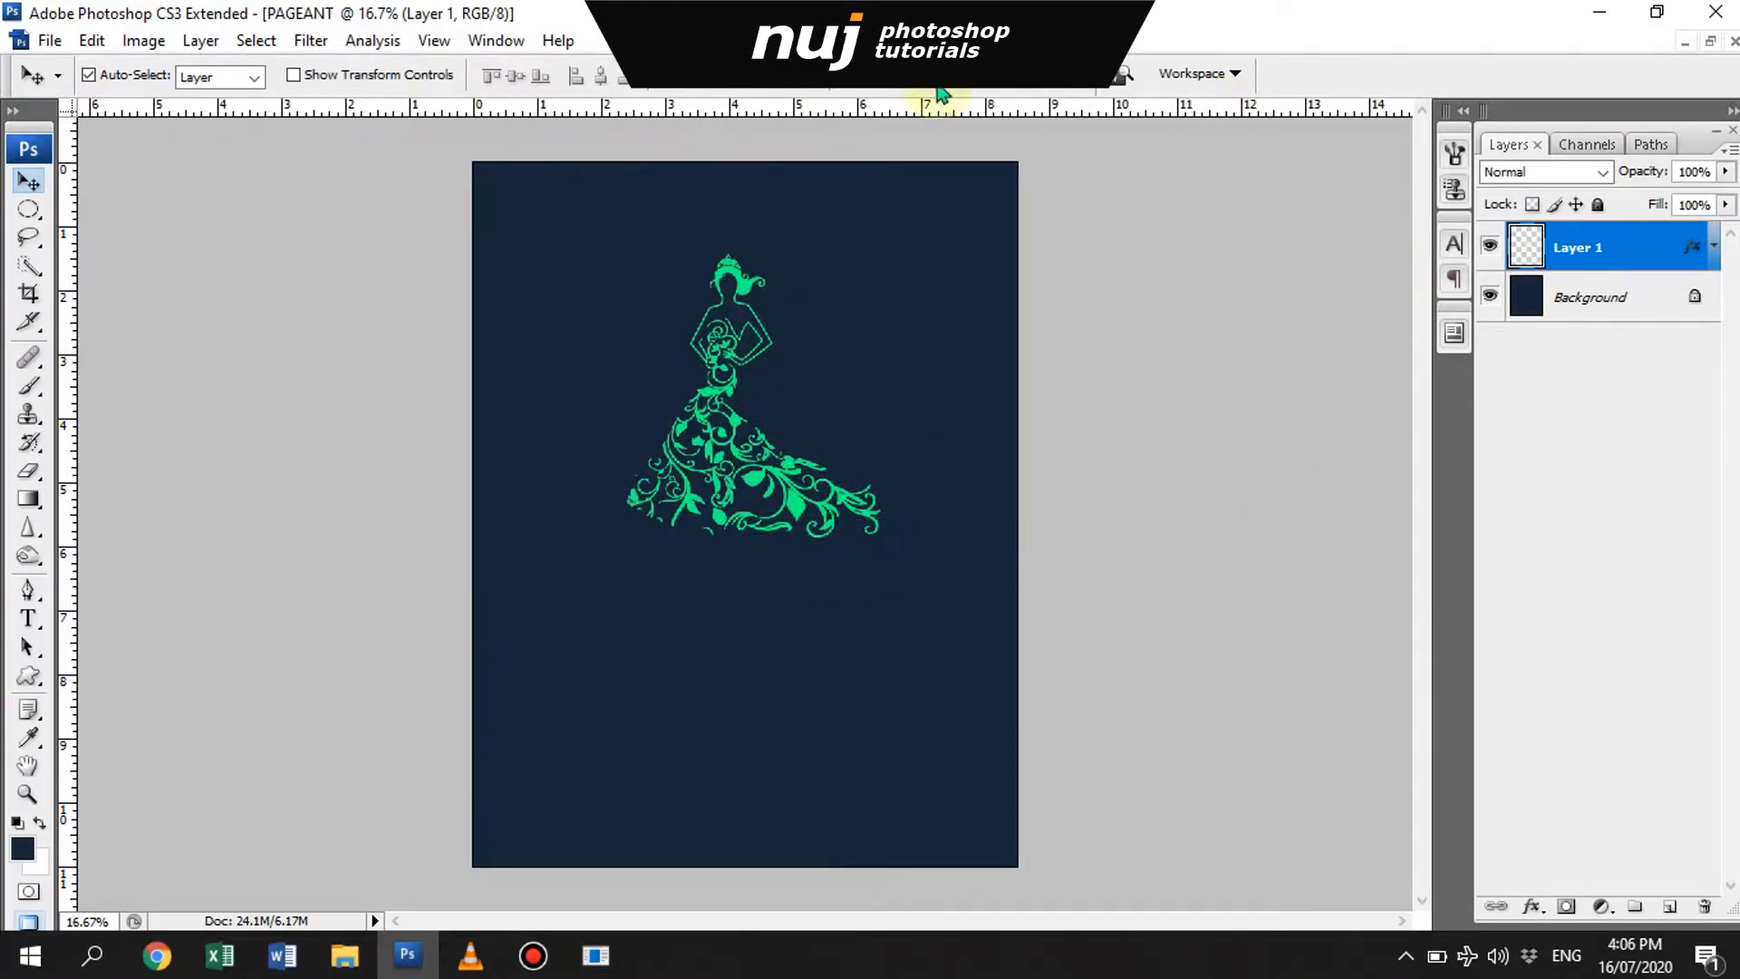
- Draw a radial sunburst custom shape beside the gown figure's head
key(u)
click(515, 76)
drag(811, 559, 848, 606)
scroll(769, 215, down, 3)
drag(799, 152, 800, 544)
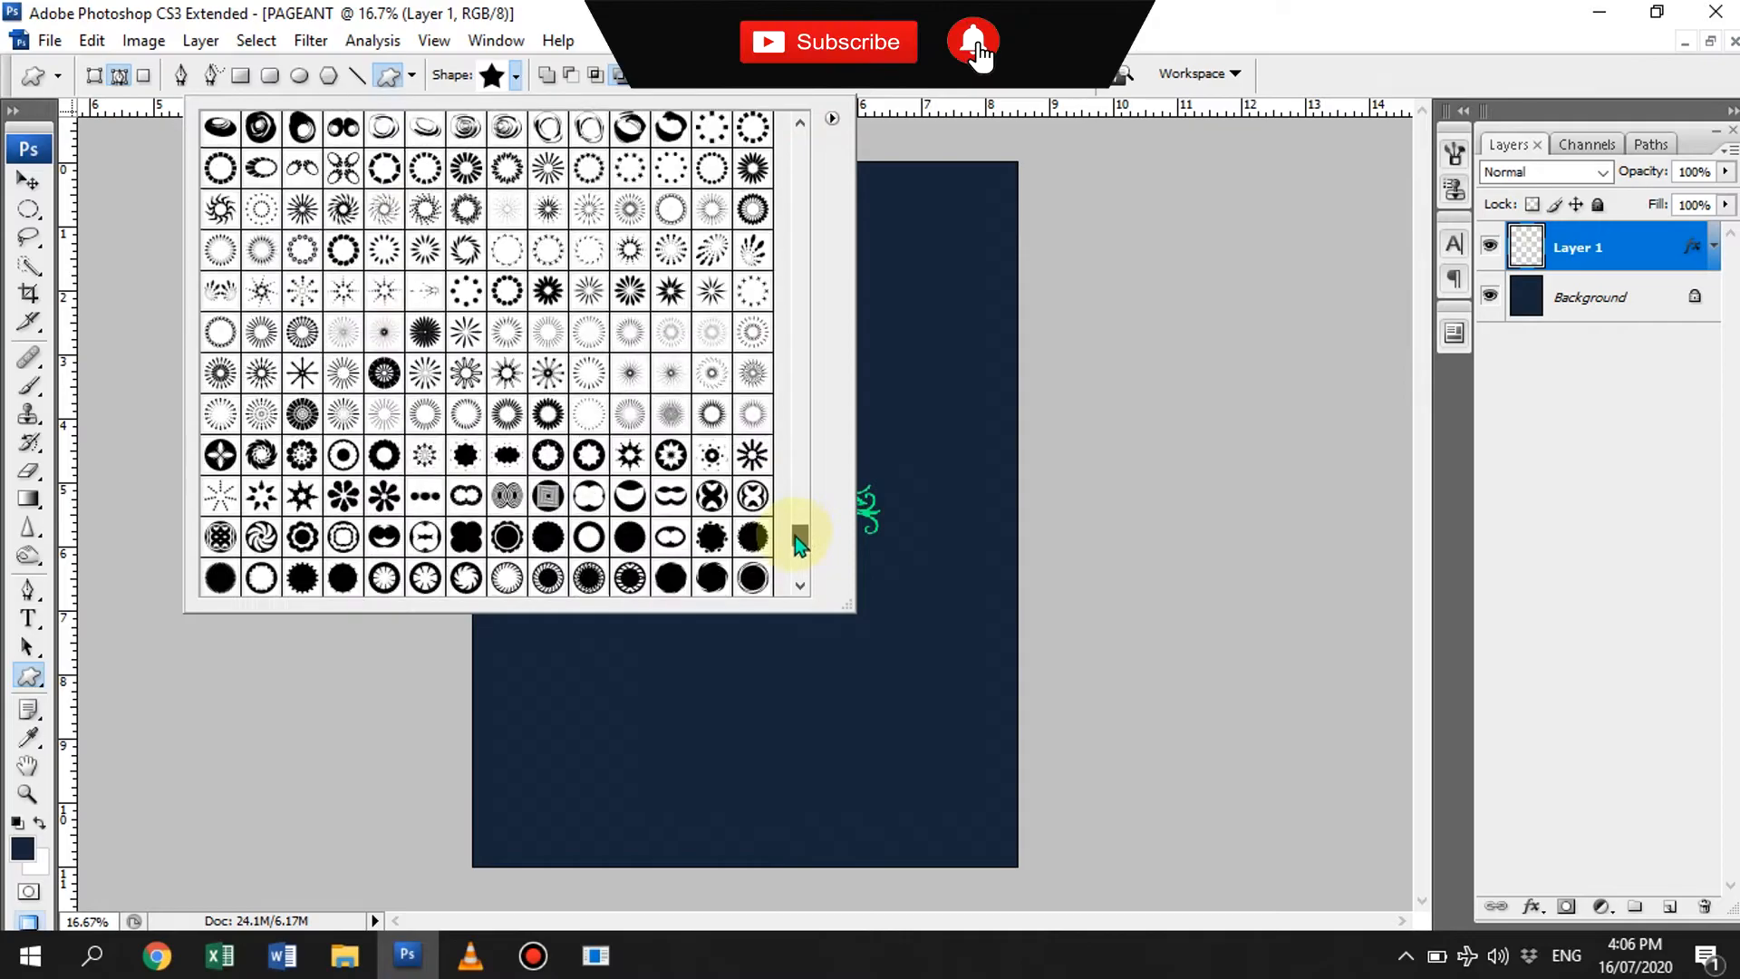
key(Escape)
click(514, 76)
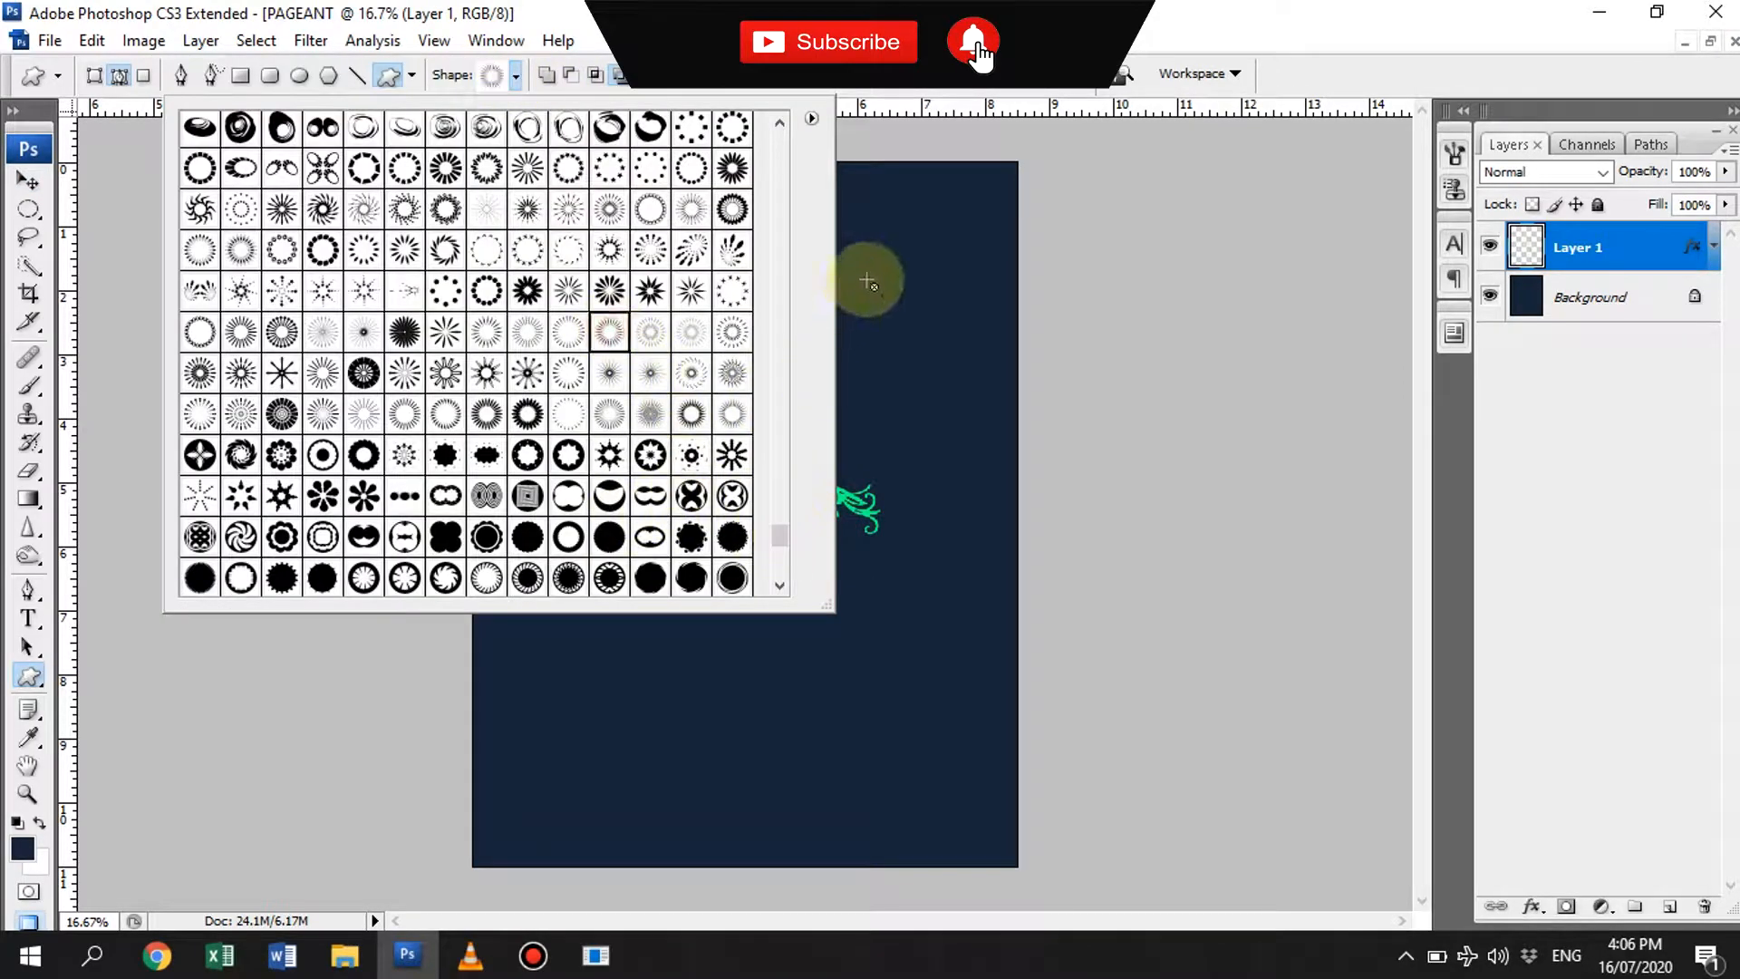
drag(870, 243, 961, 335)
drag(852, 229, 956, 341)
- Set the sunburst shape's fill color to light blue 9fcaff
double_click(1530, 245)
drag(1196, 509, 1169, 428)
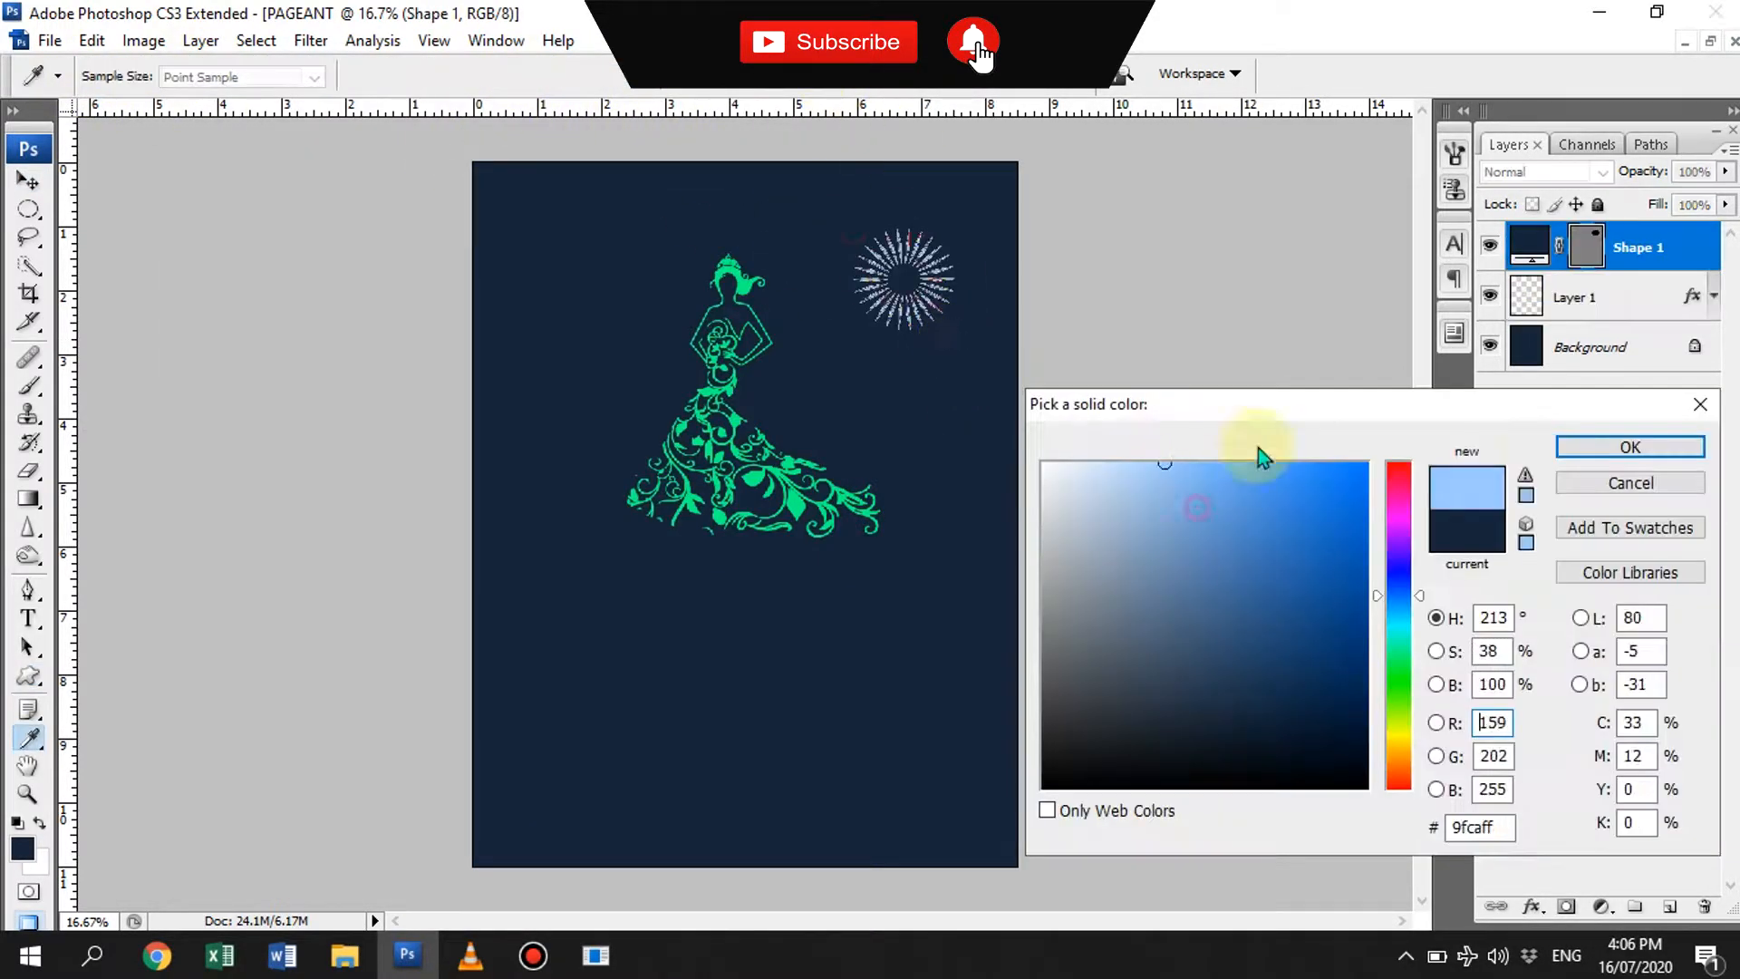
click(1628, 446)
click(570, 76)
drag(590, 634, 673, 720)
key(v)
click(747, 610)
drag(656, 659, 787, 457)
key(ctrl+alt+z)
key(ctrl+alt+z)
- Draw a small starburst shape below the sunburst on its own layer above the gown and color it light blue
click(1643, 300)
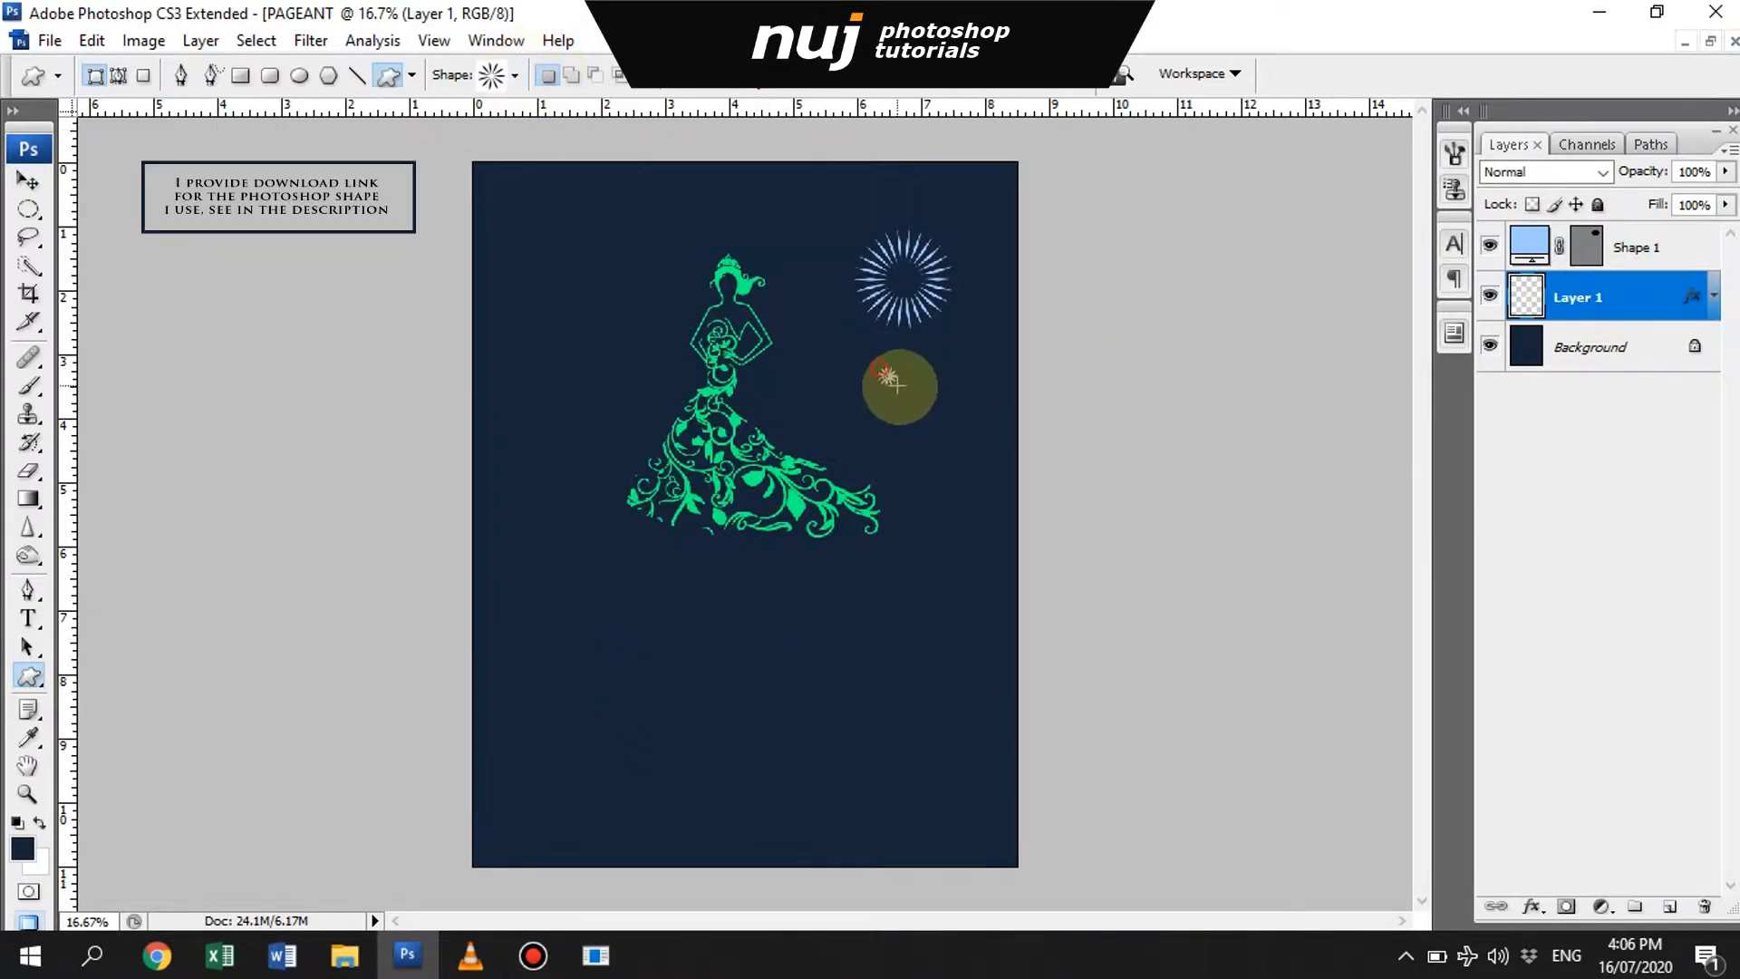
drag(891, 377, 909, 364)
click(1625, 335)
double_click(1529, 292)
click(1628, 447)
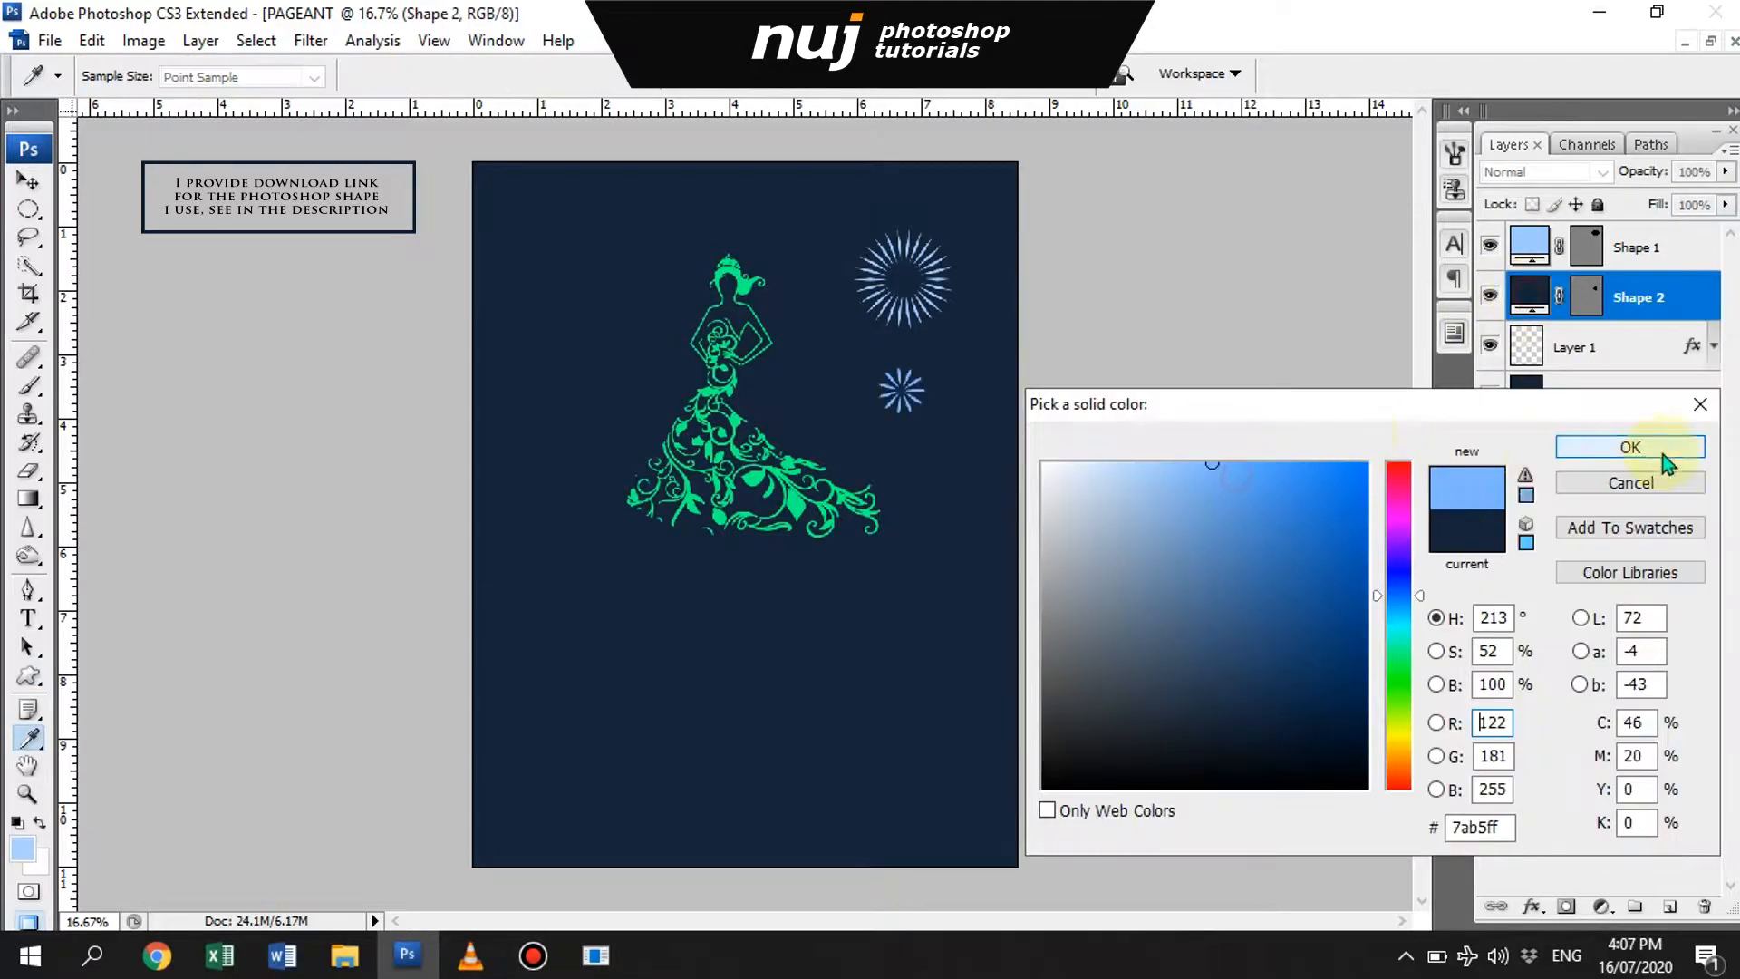
click(1638, 335)
key(v)
key(u)
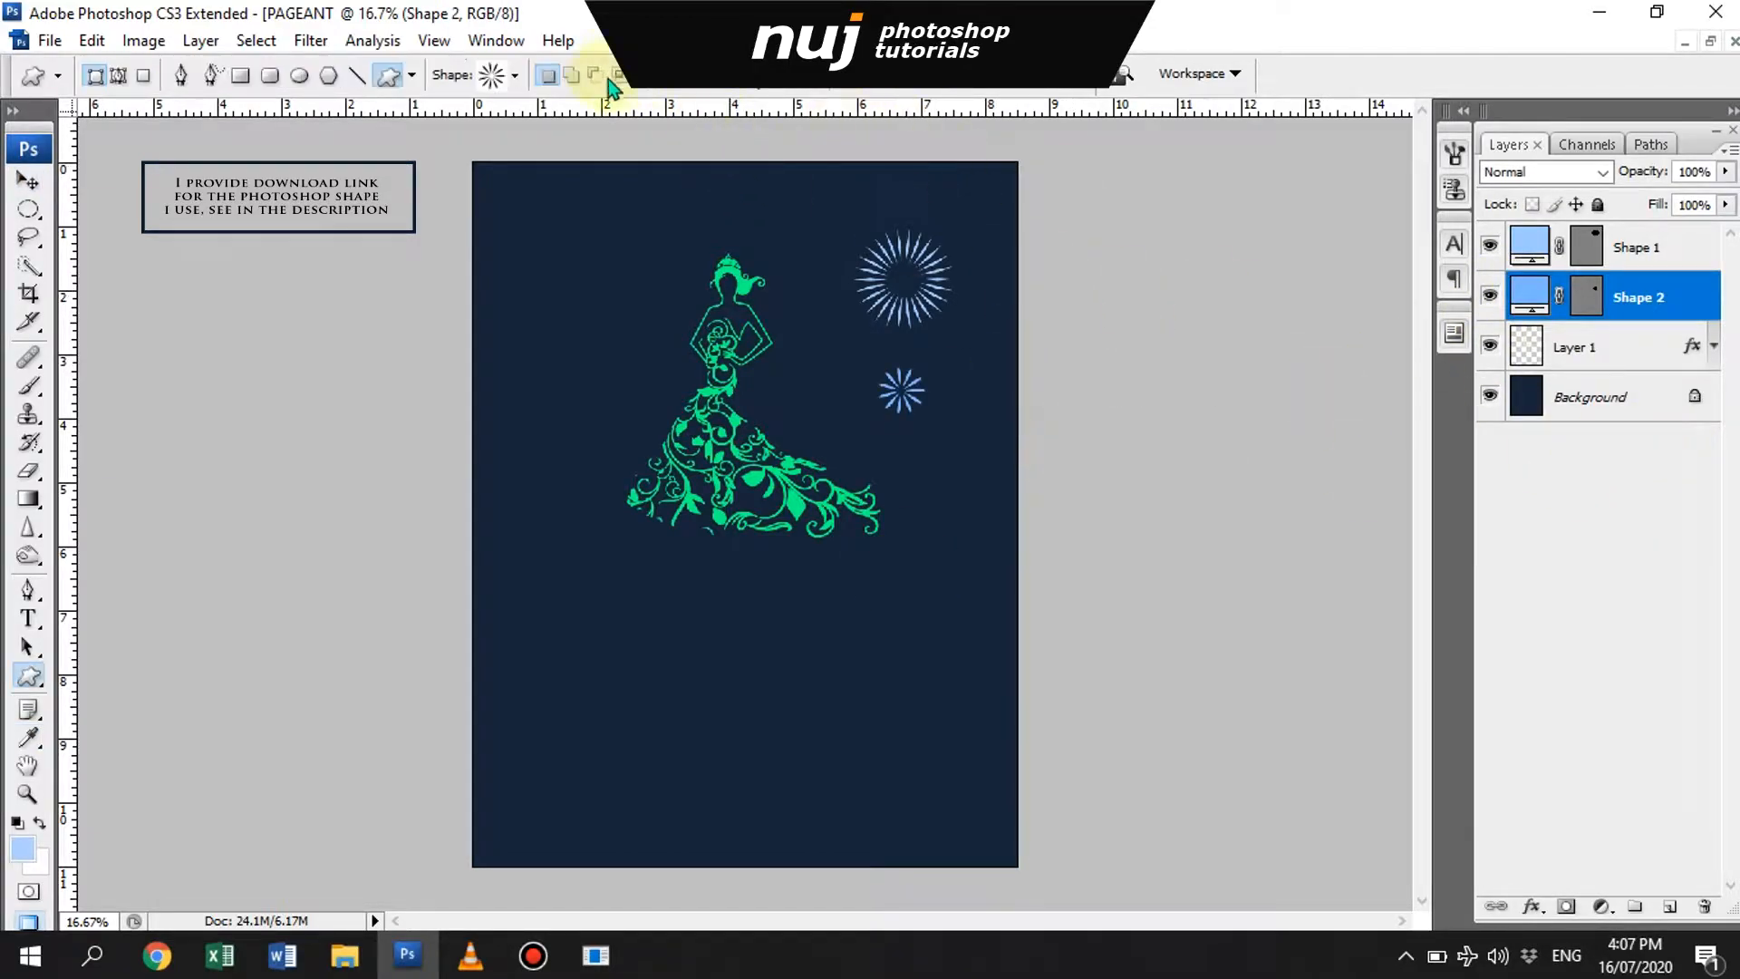
- Add four more radial ring and burst shapes down the right side of the gown, each on its own layer
click(1626, 344)
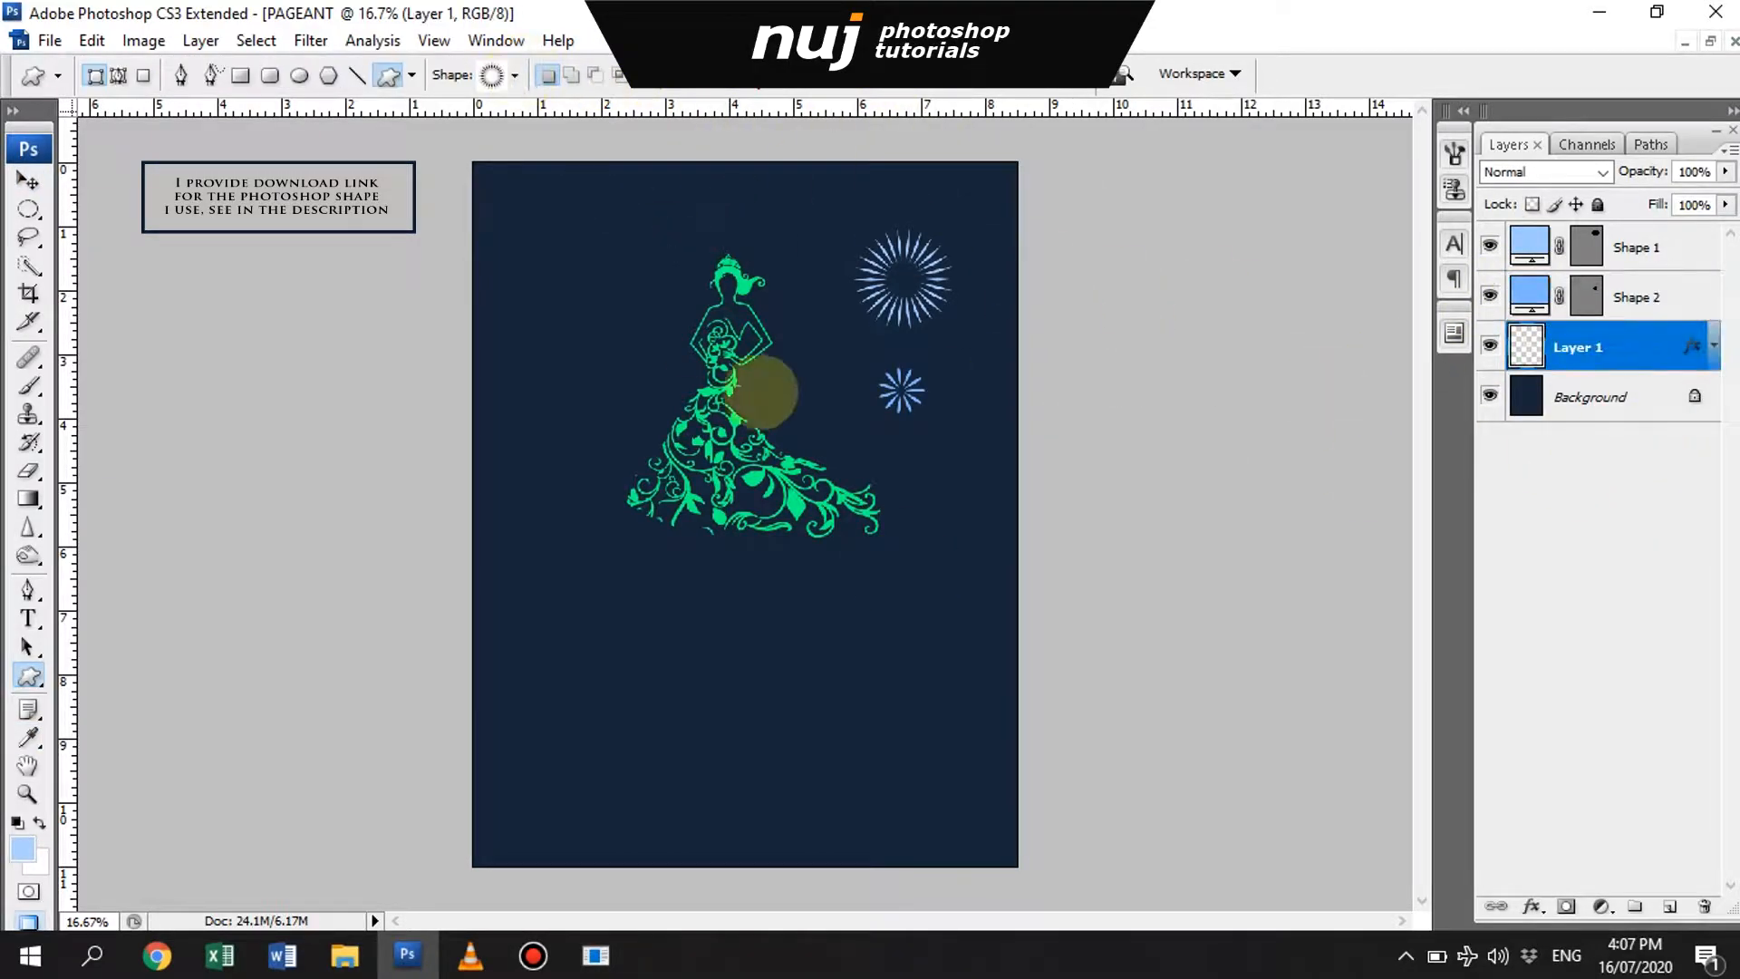
mouse_move(822, 324)
mouse_down()
mouse_move(876, 379)
mouse_move(995, 393)
mouse_up()
click(1627, 387)
click(1627, 447)
drag(903, 428, 970, 495)
click(1627, 497)
drag(957, 590, 970, 594)
- Add a spiky starburst below the gown's train and a large dotted ring beneath it, each on its own layer
click(1627, 547)
click(515, 76)
click(533, 209)
drag(870, 573, 922, 625)
click(1626, 596)
click(514, 75)
click(729, 498)
shift+drag(831, 664, 979, 770)
- Add a fine-rayed sunburst and a pointed star flower below the gown's hem, each on its own layer
double_click(1626, 646)
key(Escape)
click(515, 76)
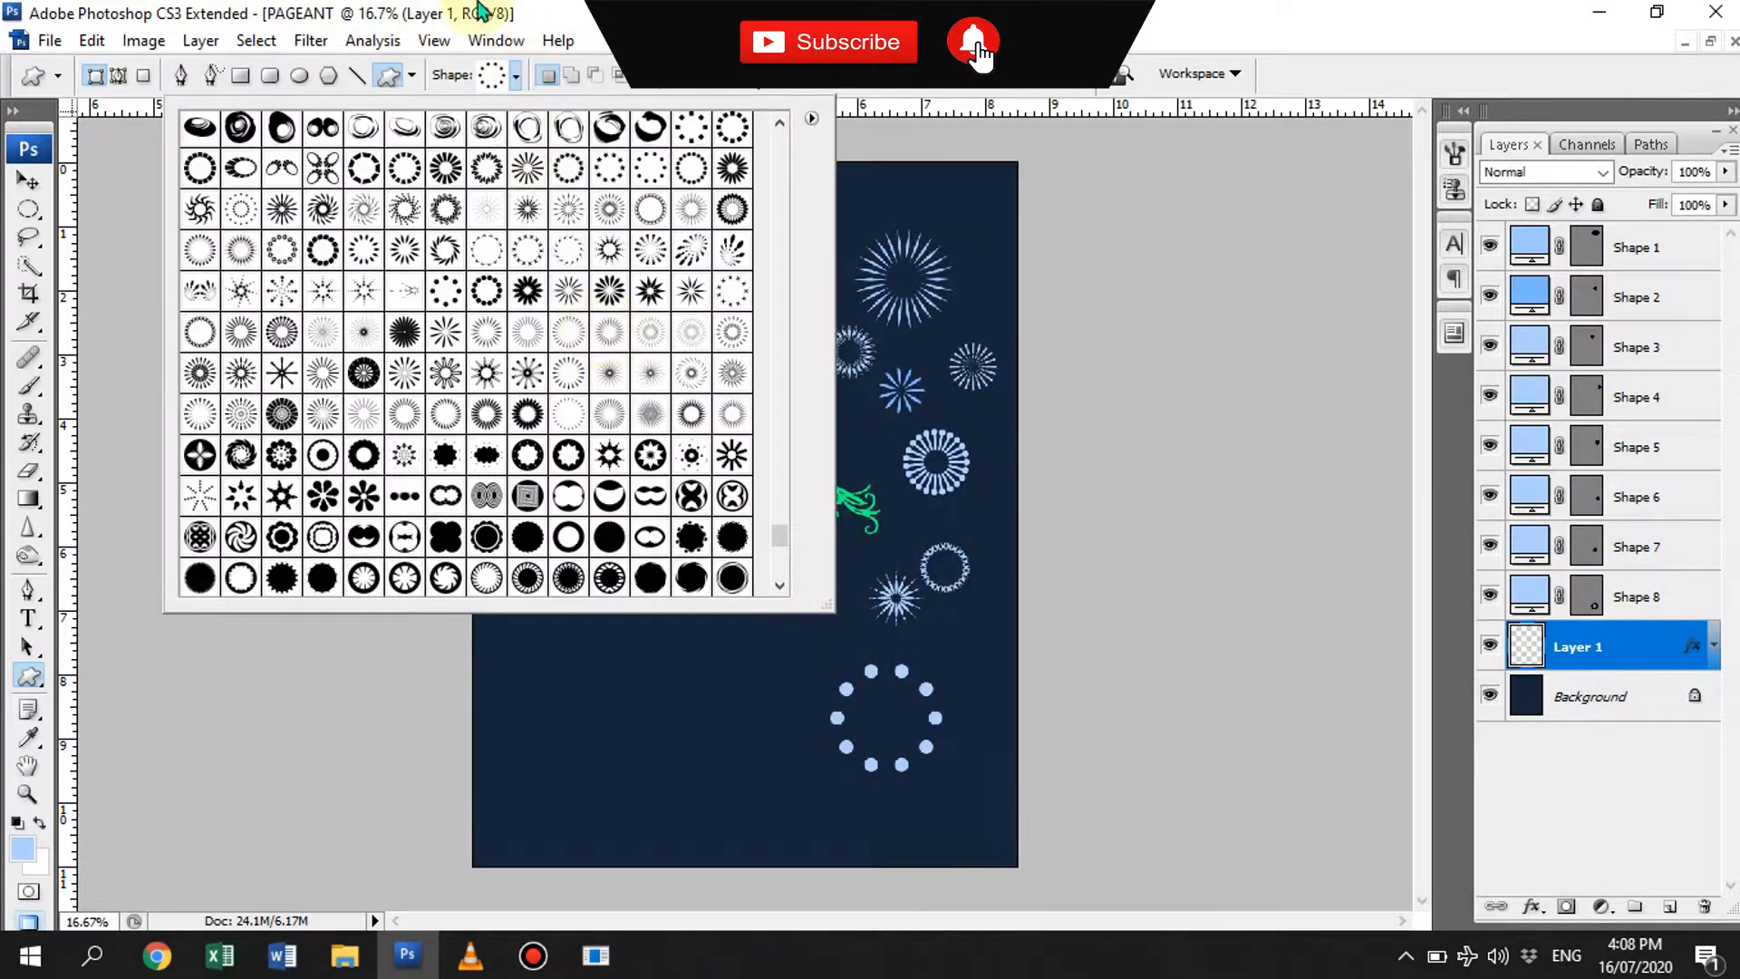
shift+drag(718, 645, 781, 701)
click(1645, 702)
click(515, 76)
click(645, 292)
shift+drag(630, 644, 689, 705)
- Add a patterned round disc near the page's right edge and a swirling burst to the left of the star flower
click(1645, 746)
click(514, 75)
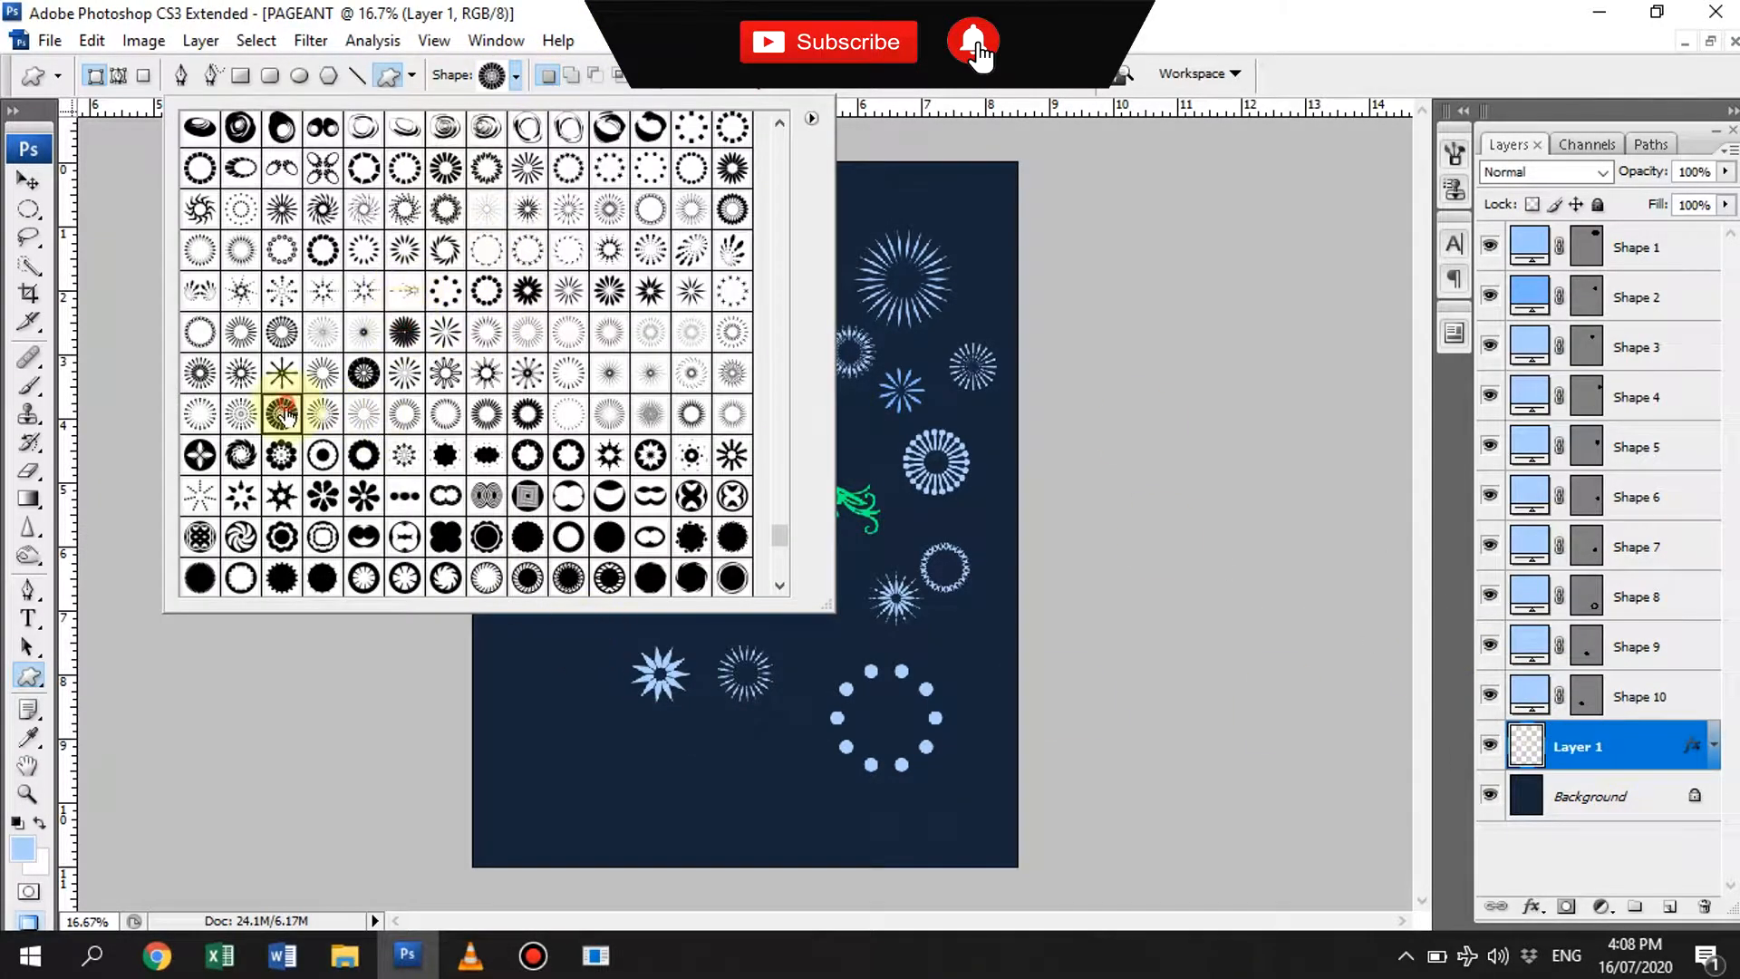
click(284, 414)
drag(953, 617, 997, 661)
click(1644, 796)
click(515, 75)
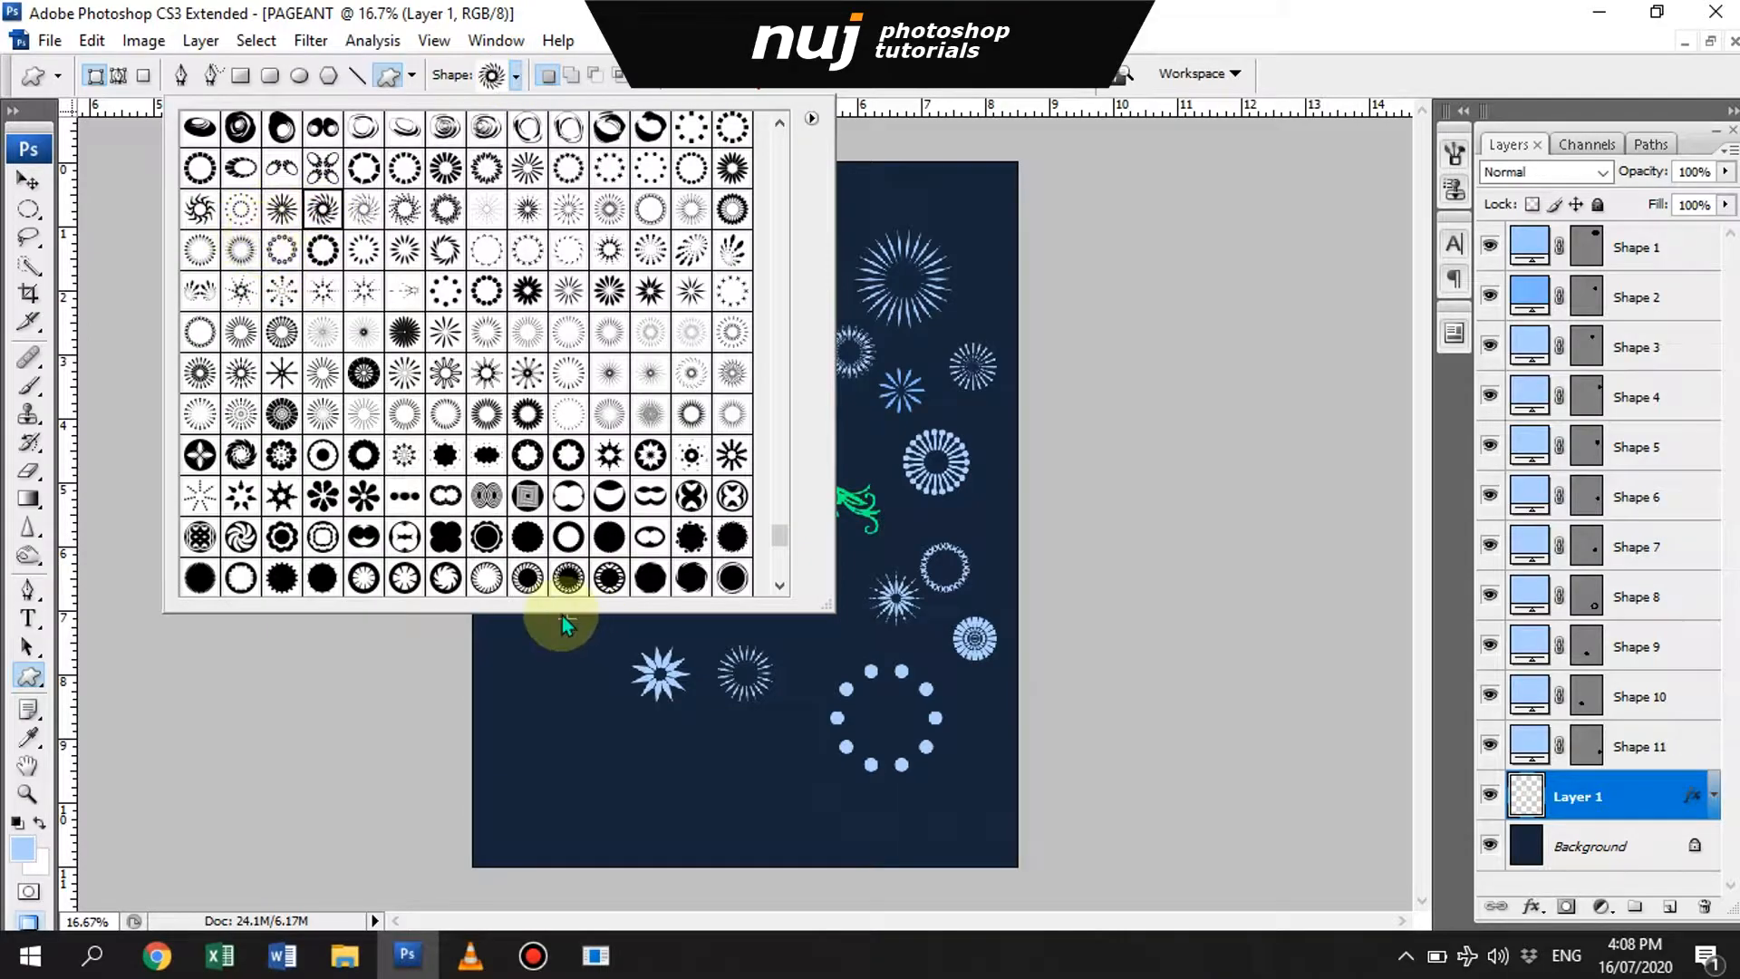
drag(563, 625, 609, 677)
- Add a thick-spoked ring and a segmented ring near the page's top right corner, each on its own layer
click(1645, 845)
click(515, 75)
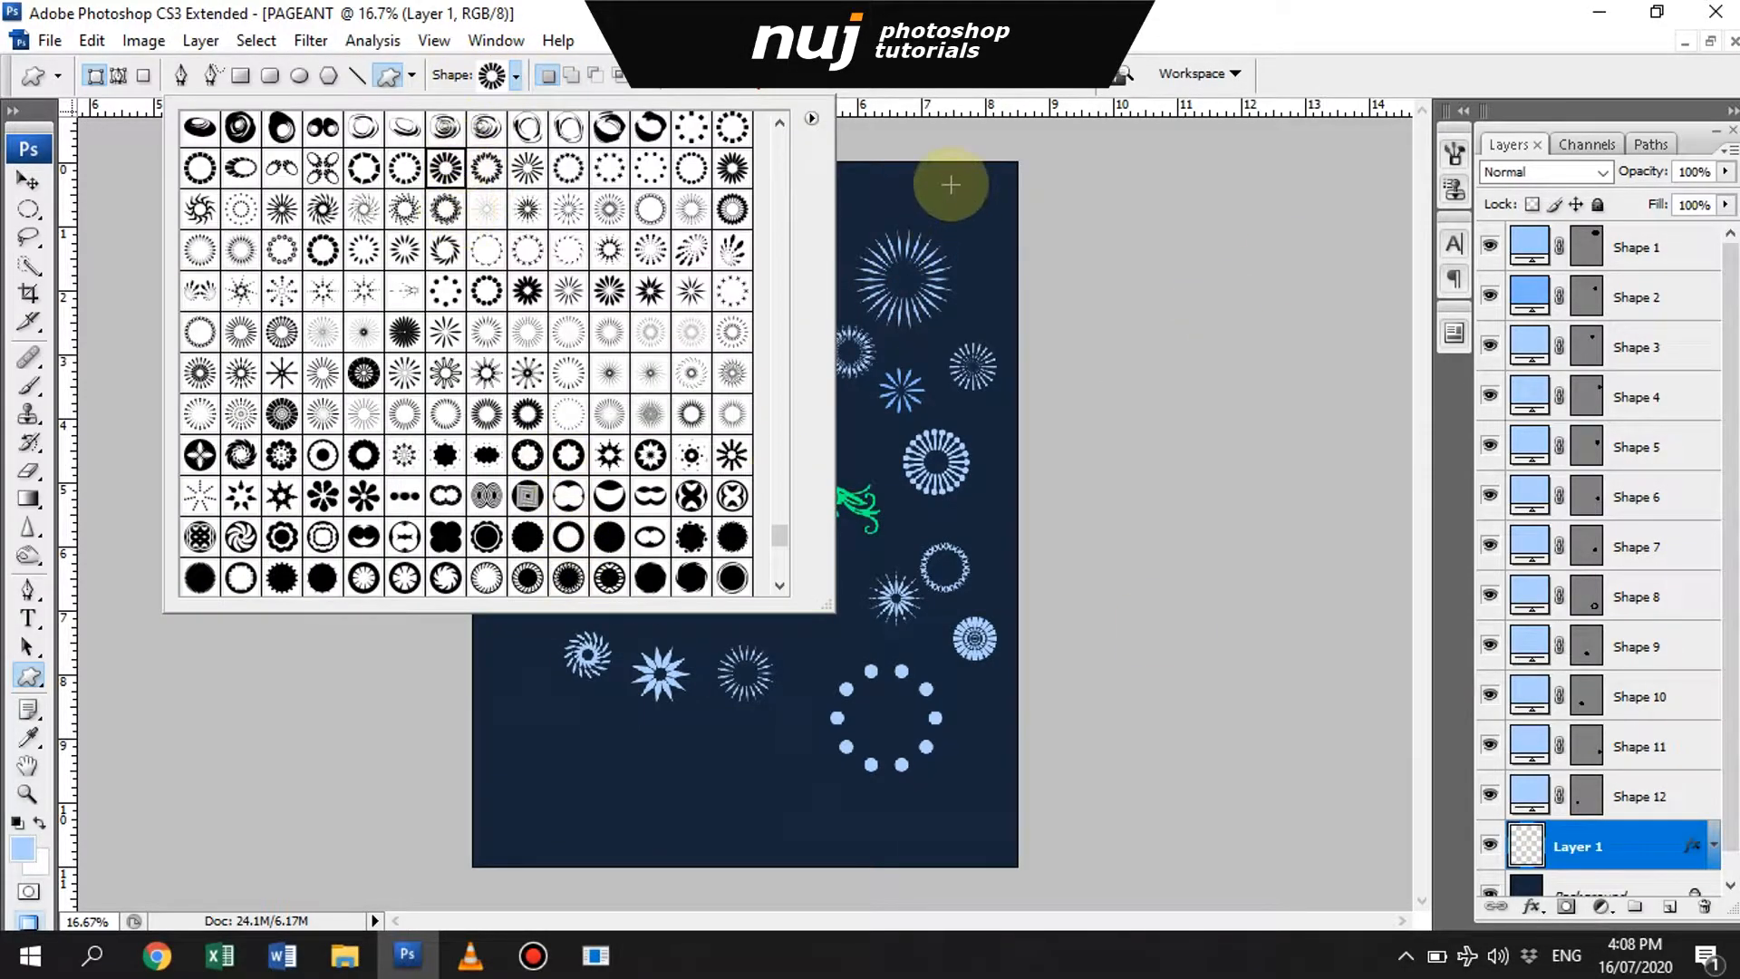
drag(951, 185, 1000, 233)
click(1645, 822)
click(515, 75)
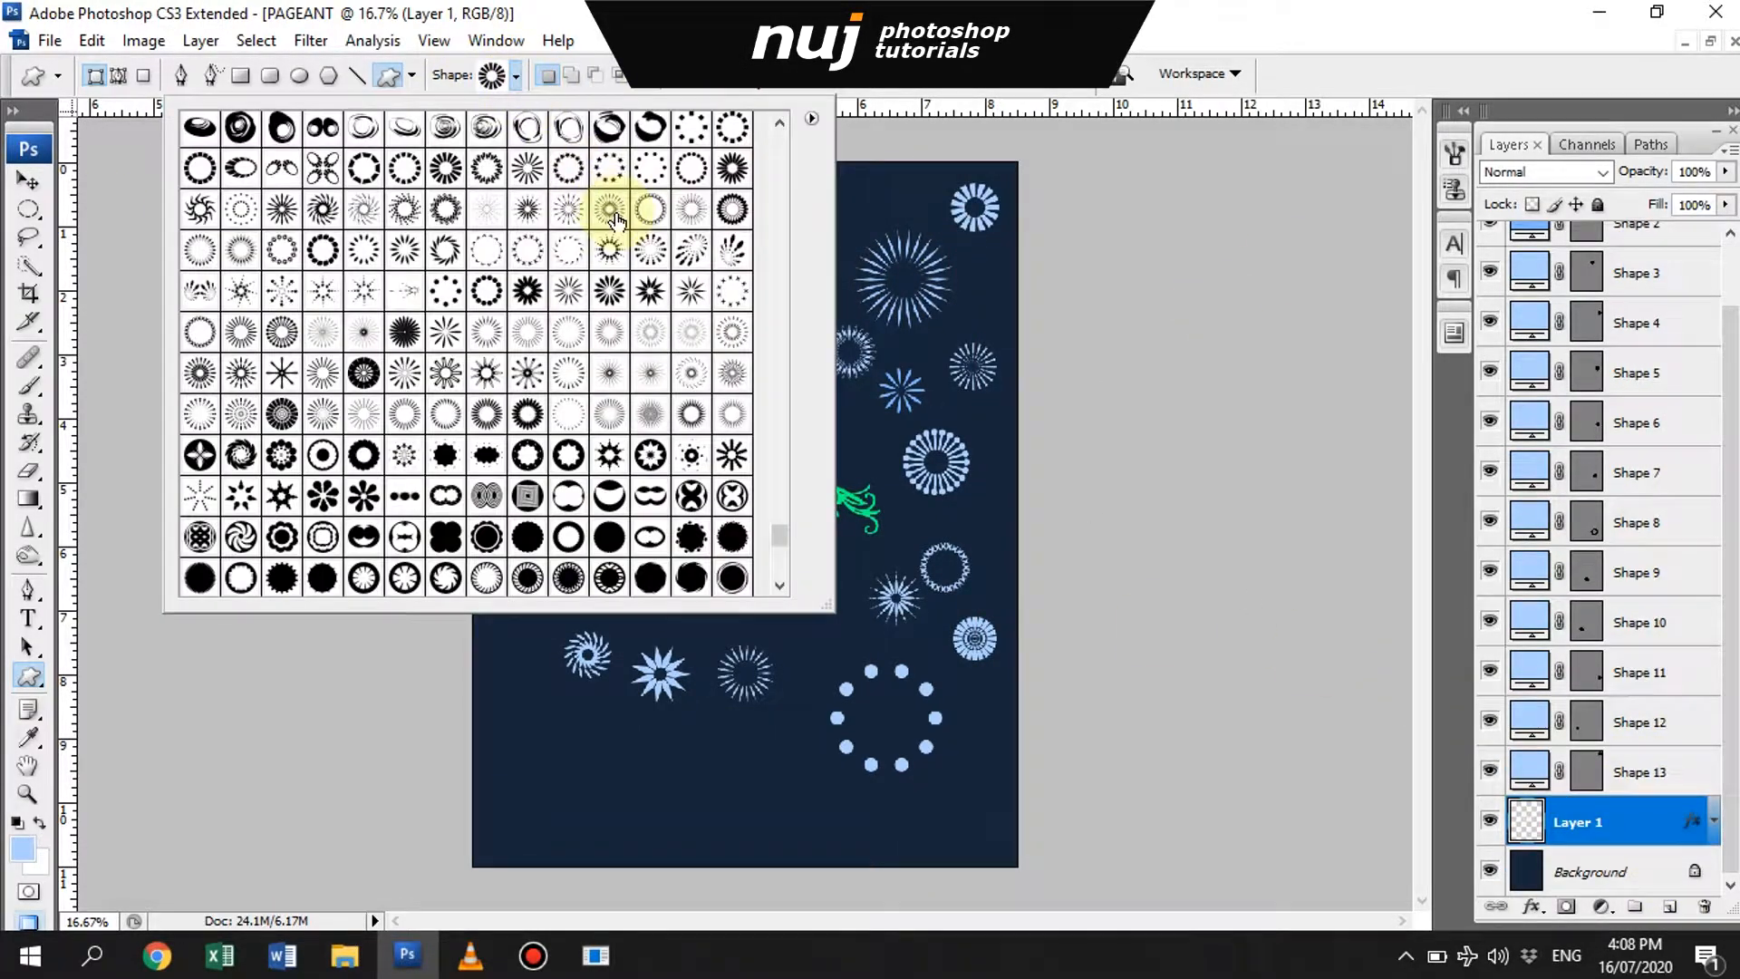
click(372, 166)
drag(854, 183, 897, 226)
- Add a small dotted ring beside the large sunburst and a scalloped ring below the gown's train, each on its own layer
click(1645, 872)
click(515, 76)
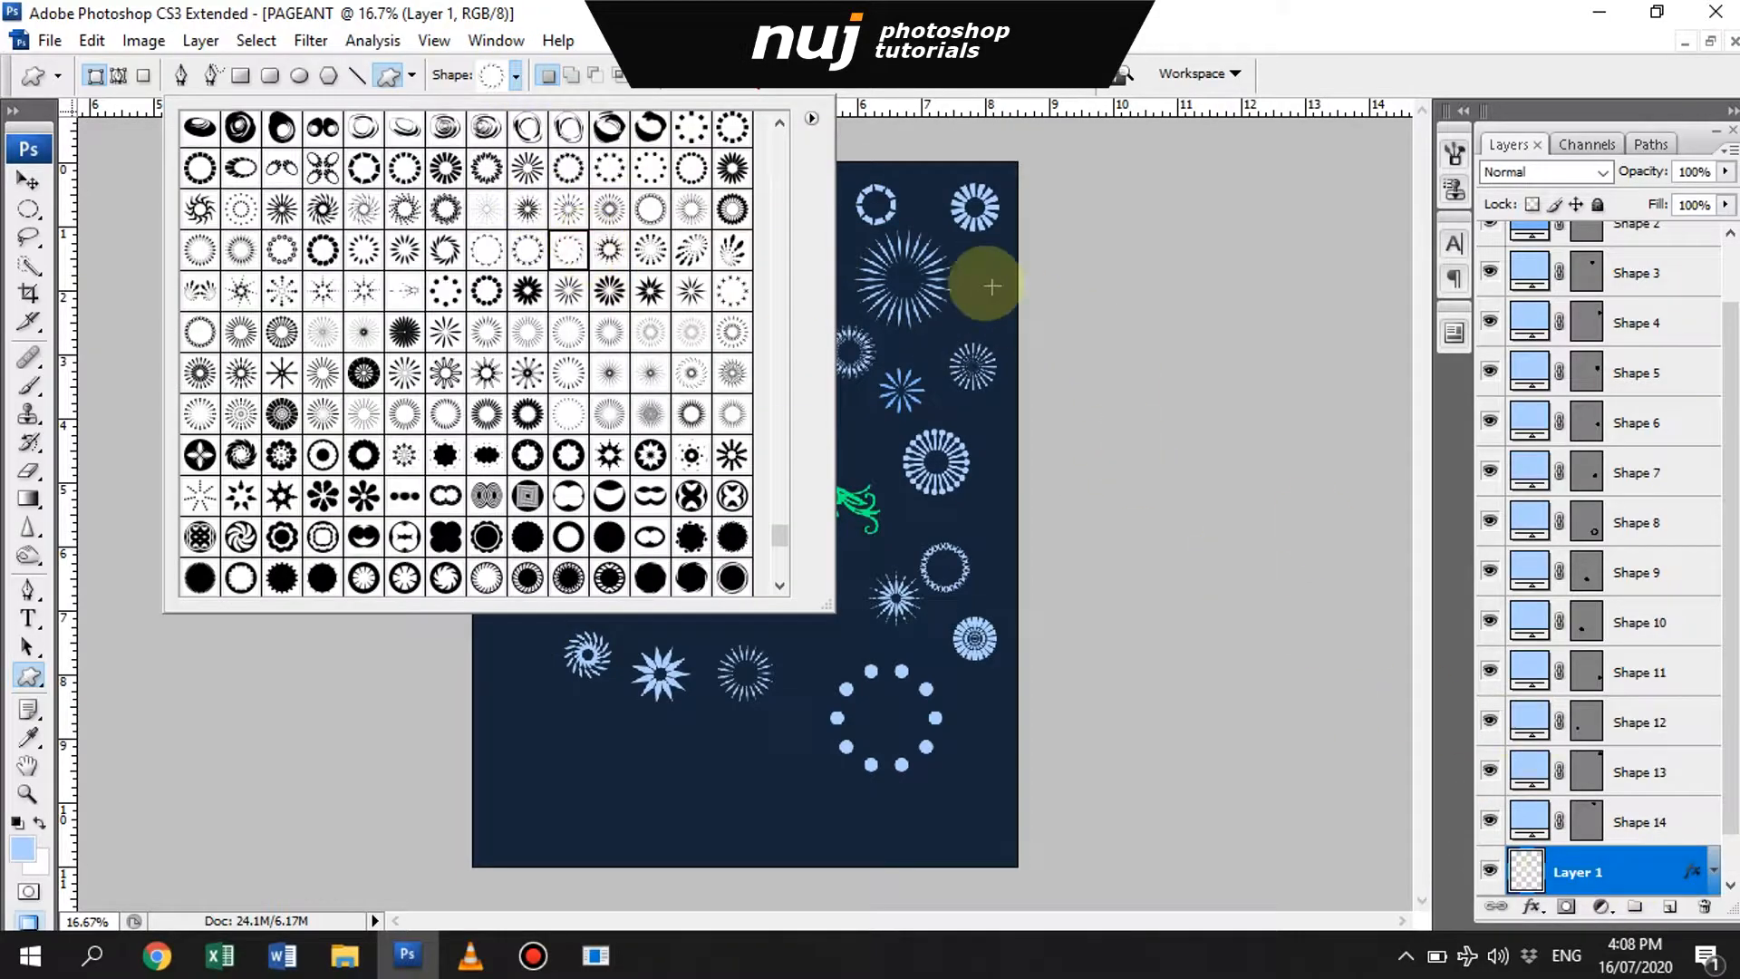
drag(972, 270, 1004, 303)
click(1645, 822)
click(515, 75)
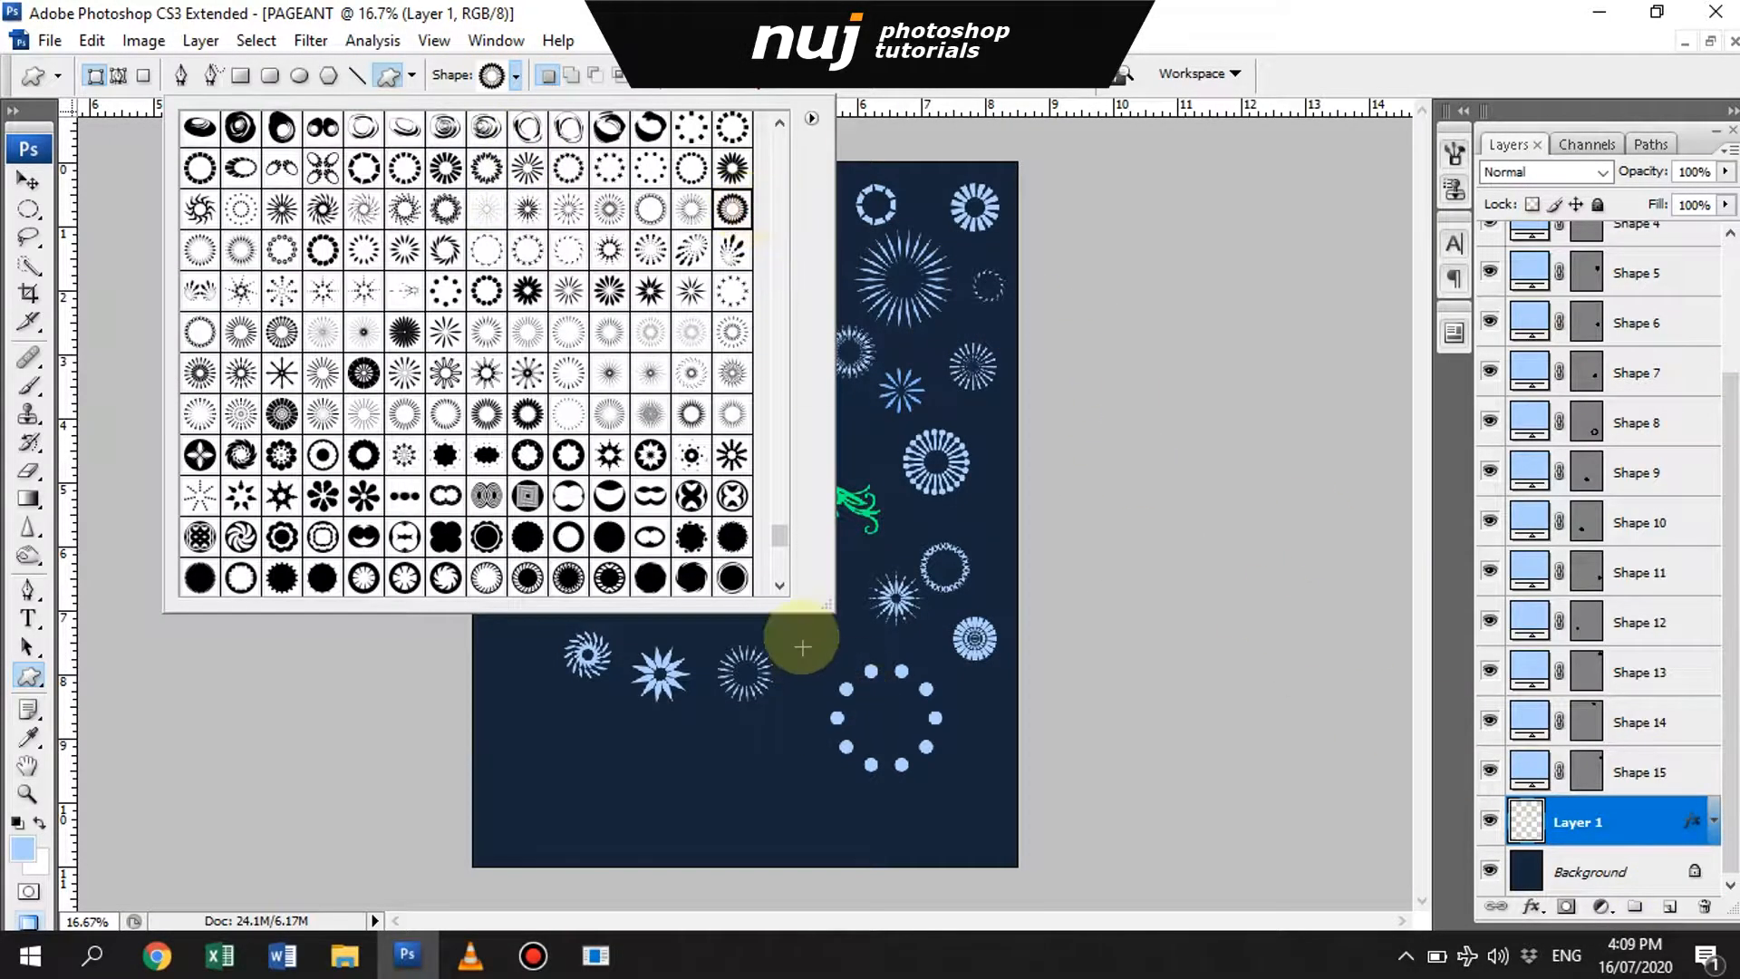
drag(778, 561, 836, 620)
- Lower the opacity of the gown silhouette layer
click(1645, 871)
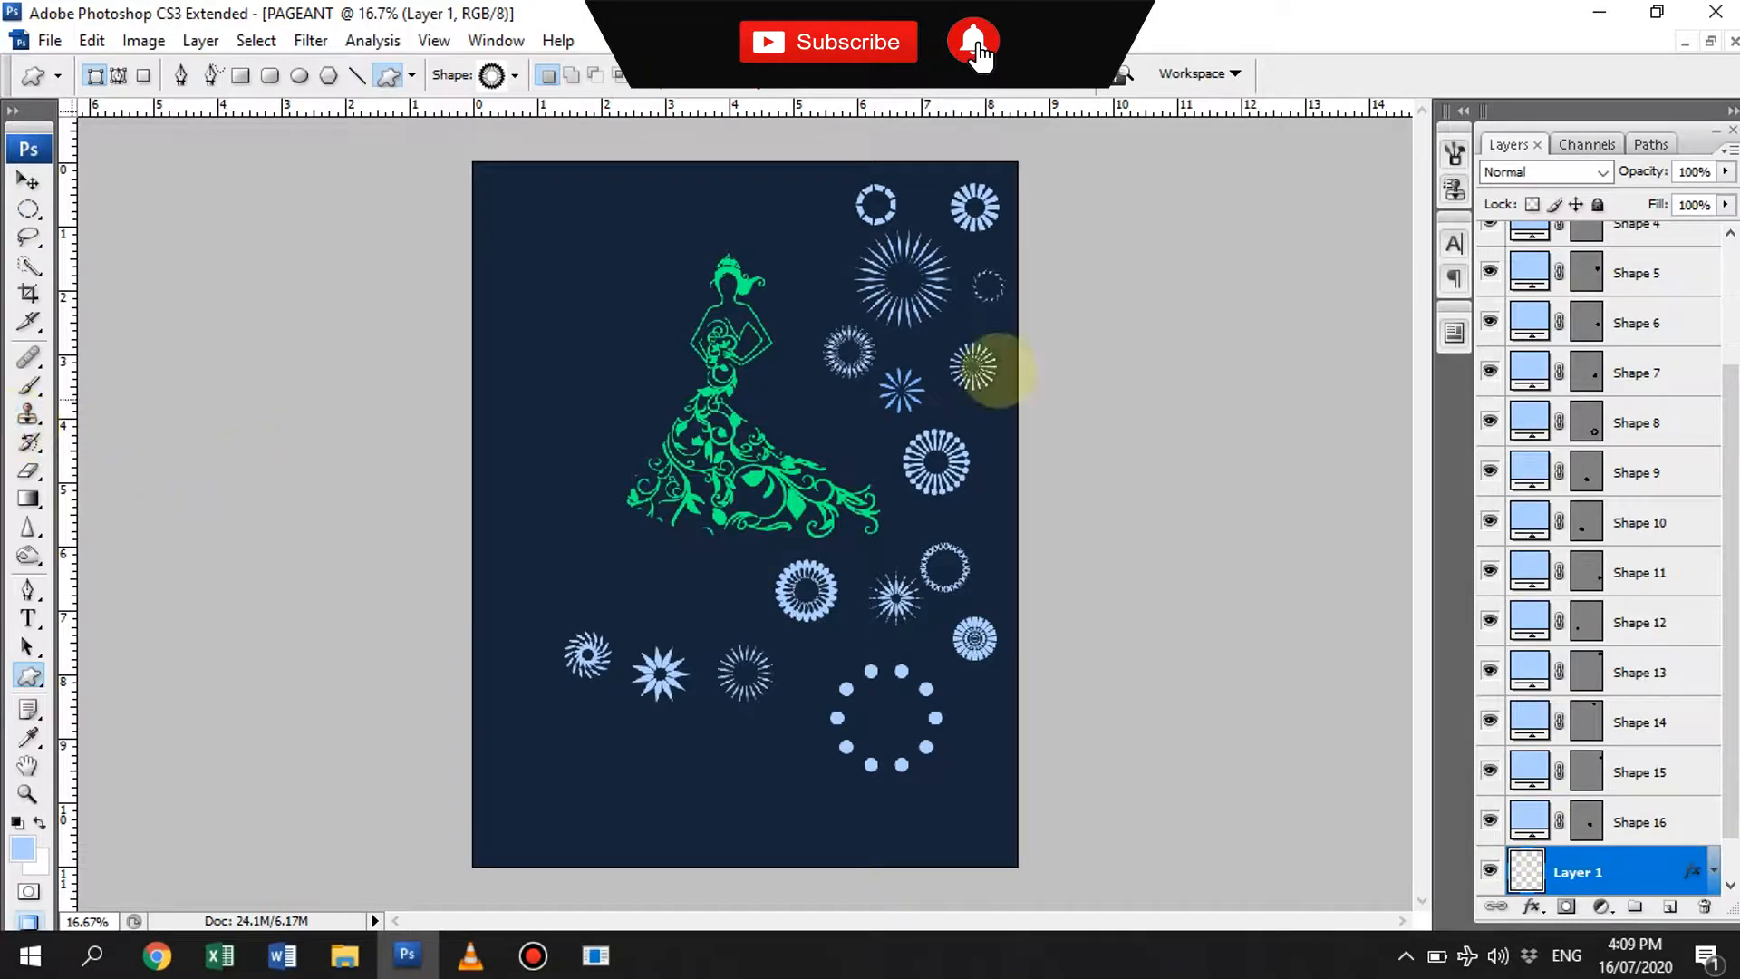
key(v)
scroll(1669, 897, down, 1)
drag(1642, 171, 1548, 188)
- Select all the decorative shape layers and scale them down together
drag(819, 570, 730, 491)
scroll(1659, 494, up, 5)
shift+click(1660, 251)
key(ctrl+t)
drag(1004, 190, 921, 384)
key(Return)
- Lock the gown silhouette layer completely
drag(549, 407, 909, 522)
click(792, 417)
click(1596, 206)
- Move the scalloped ring to the left edge of the gown's hem and recolor it magenta pink
drag(777, 424, 362, 445)
double_click(1533, 823)
drag(1344, 575, 1367, 527)
click(1398, 509)
click(1305, 513)
key(Return)
- Place the swirling burst at the lower right of the pink ring and recolor it yellow
click(601, 663)
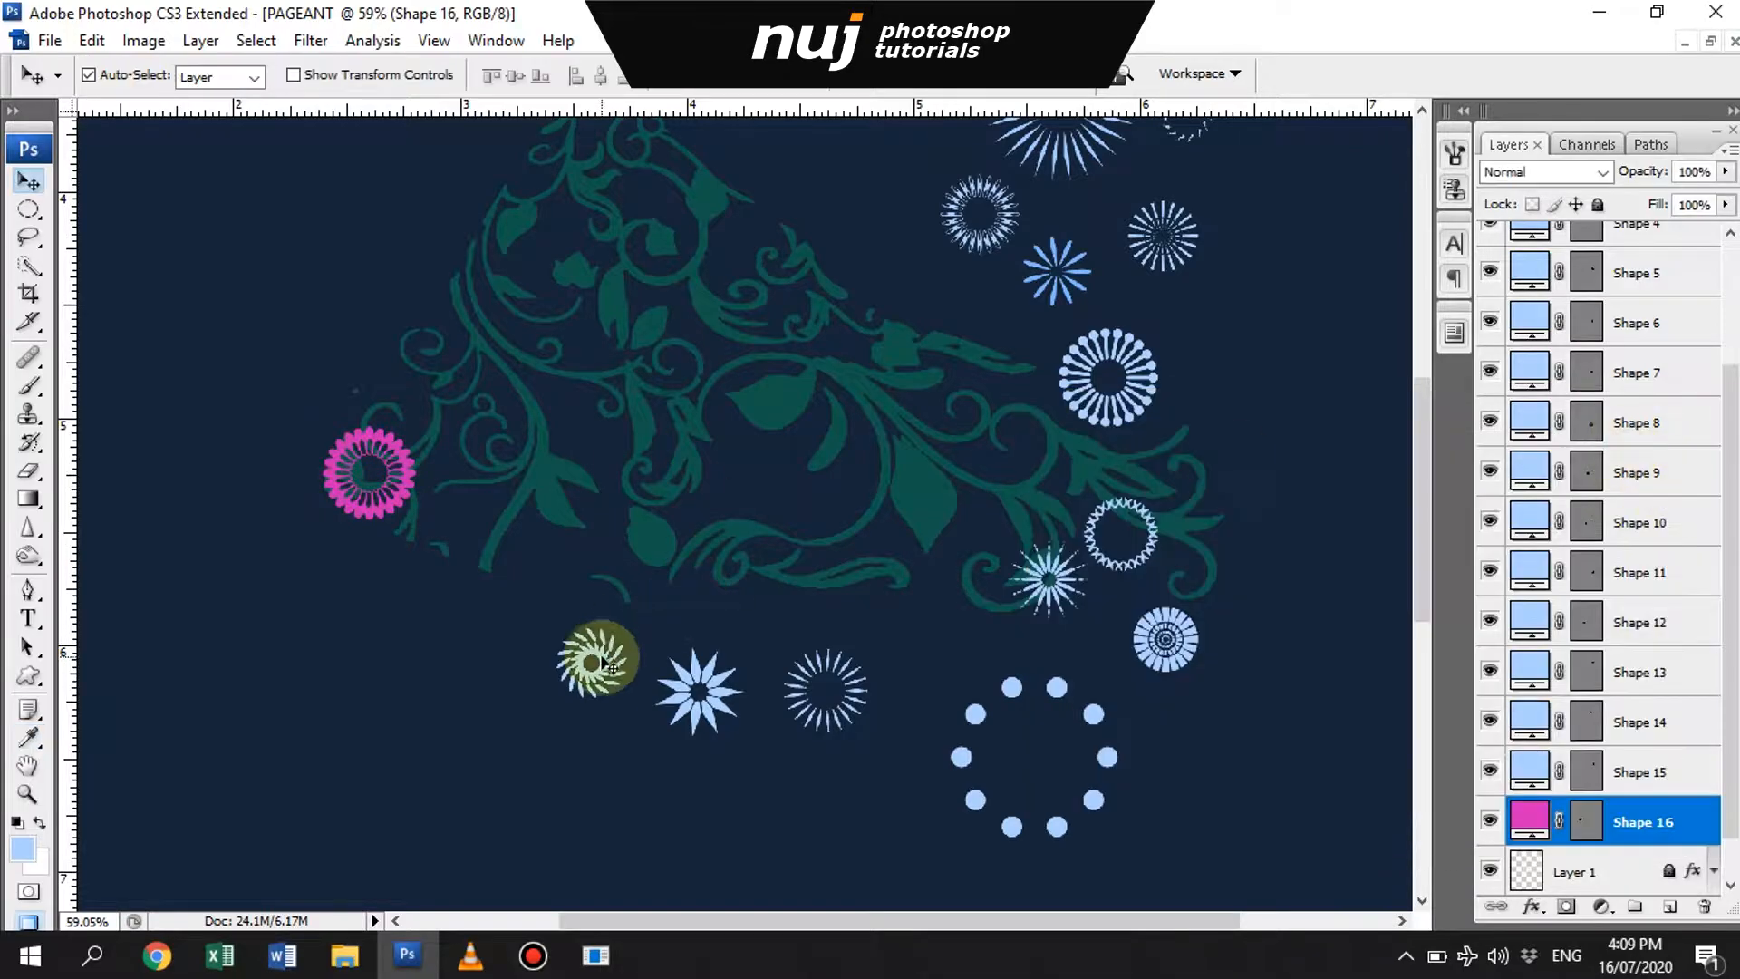
double_click(1531, 623)
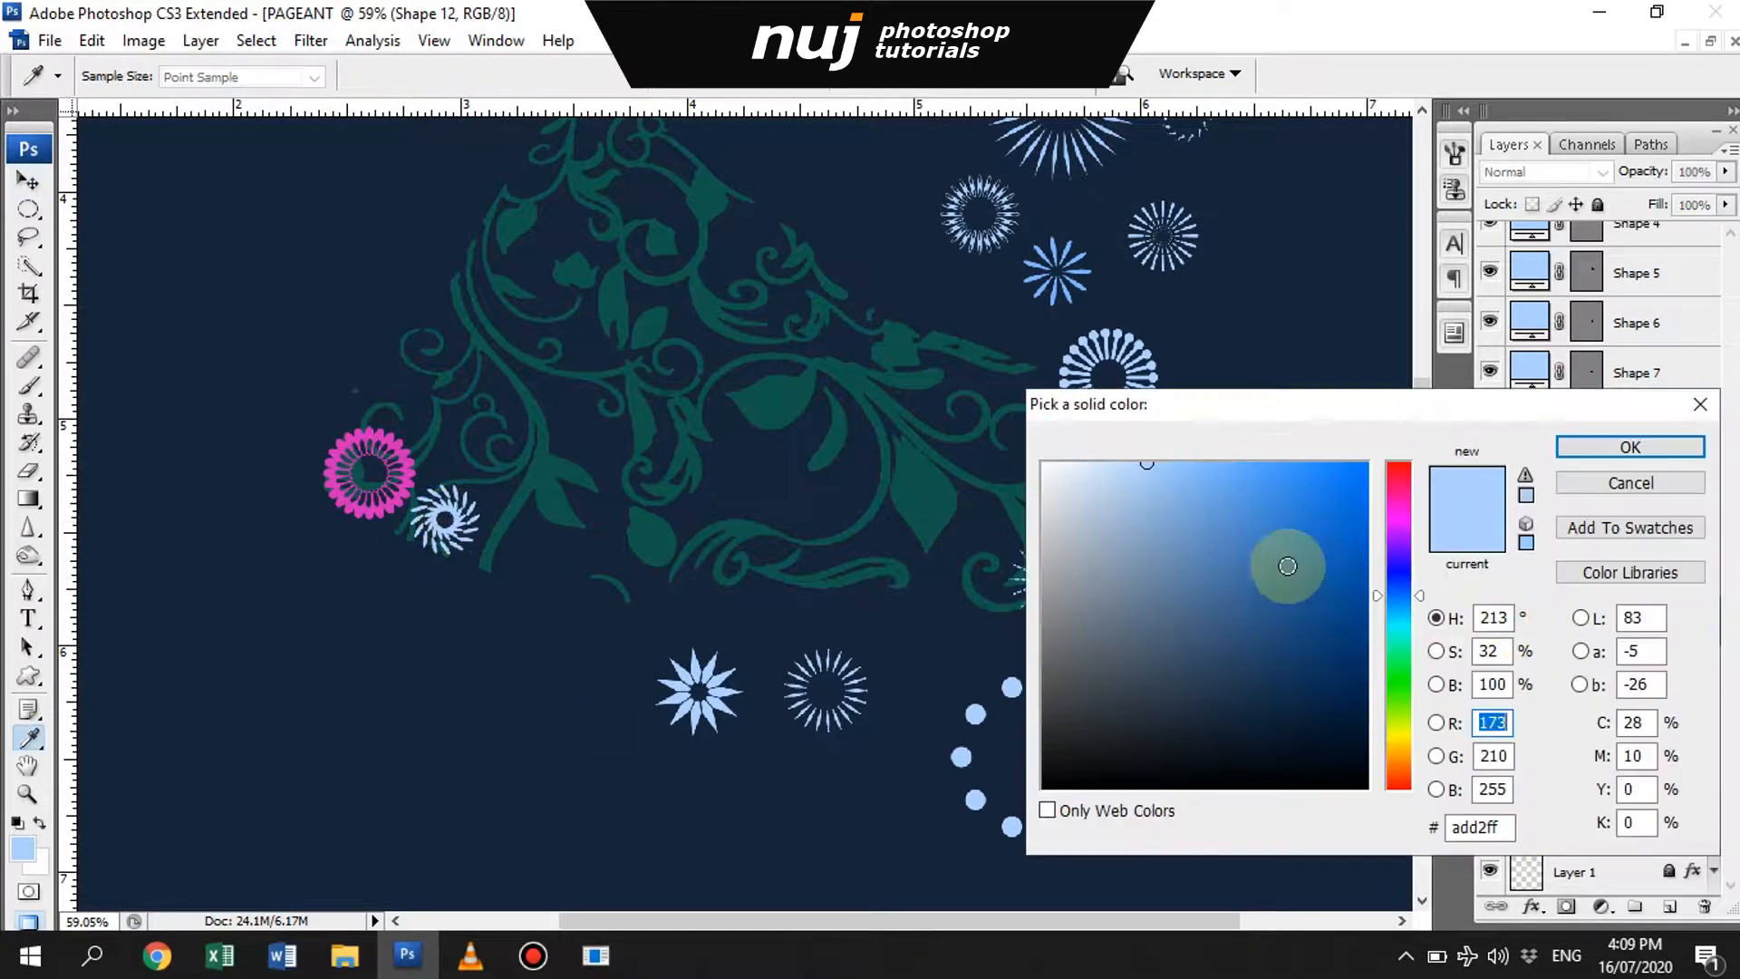
click(1398, 656)
click(1398, 744)
click(1611, 445)
- Place the pointed star flower above the yellow swirl, scaled down to a small blossom, and recolor it crimson
drag(711, 673, 441, 455)
key(ctrl+t)
key(Return)
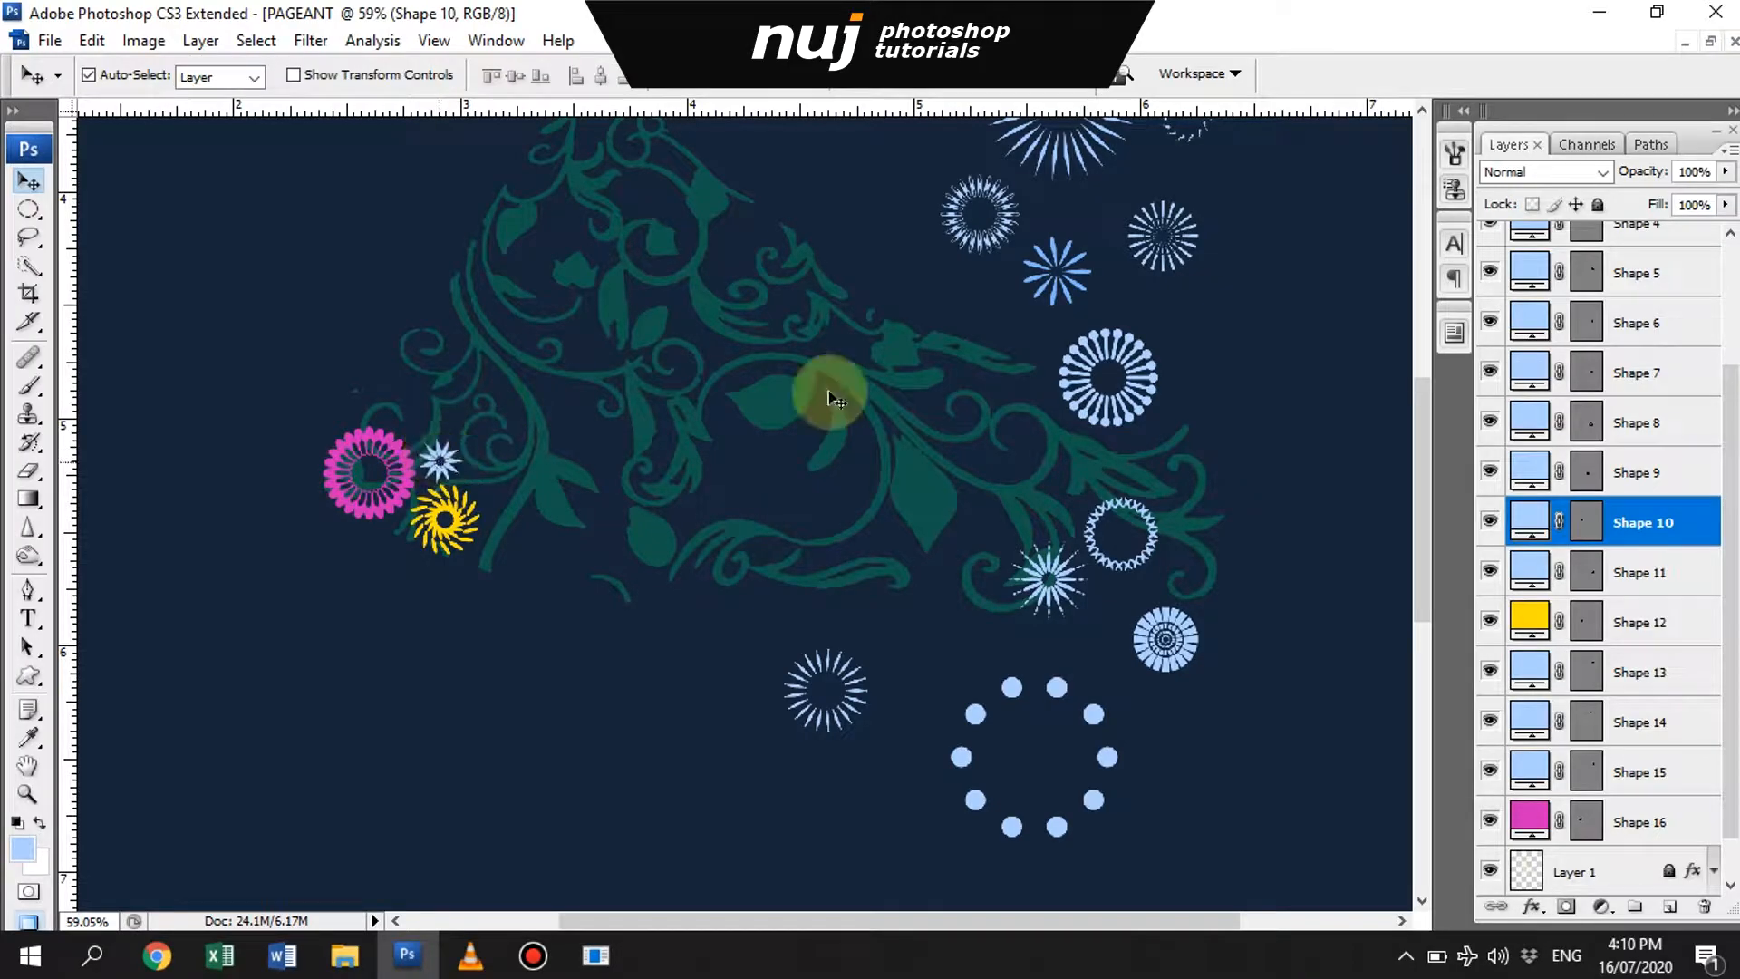
double_click(1530, 520)
click(1400, 691)
click(1399, 480)
drag(1310, 466, 1326, 550)
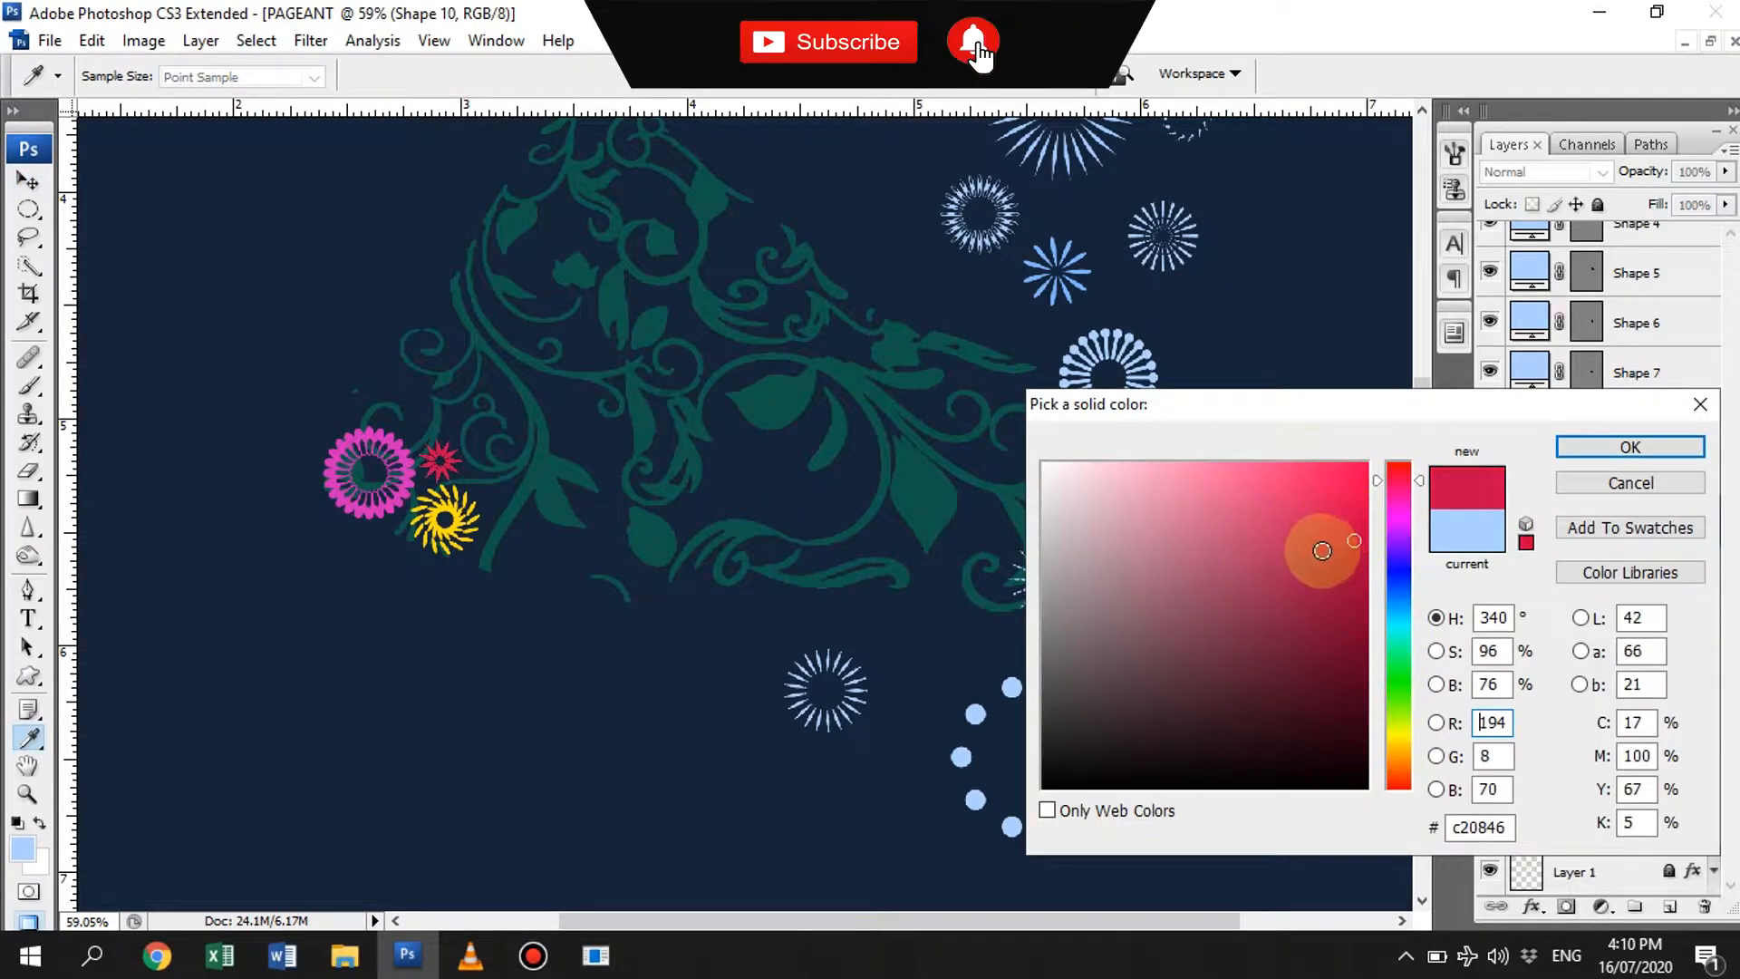
key(Return)
- Move the spiky starburst to the right of the crimson star and recolor it mint green
click(1062, 573)
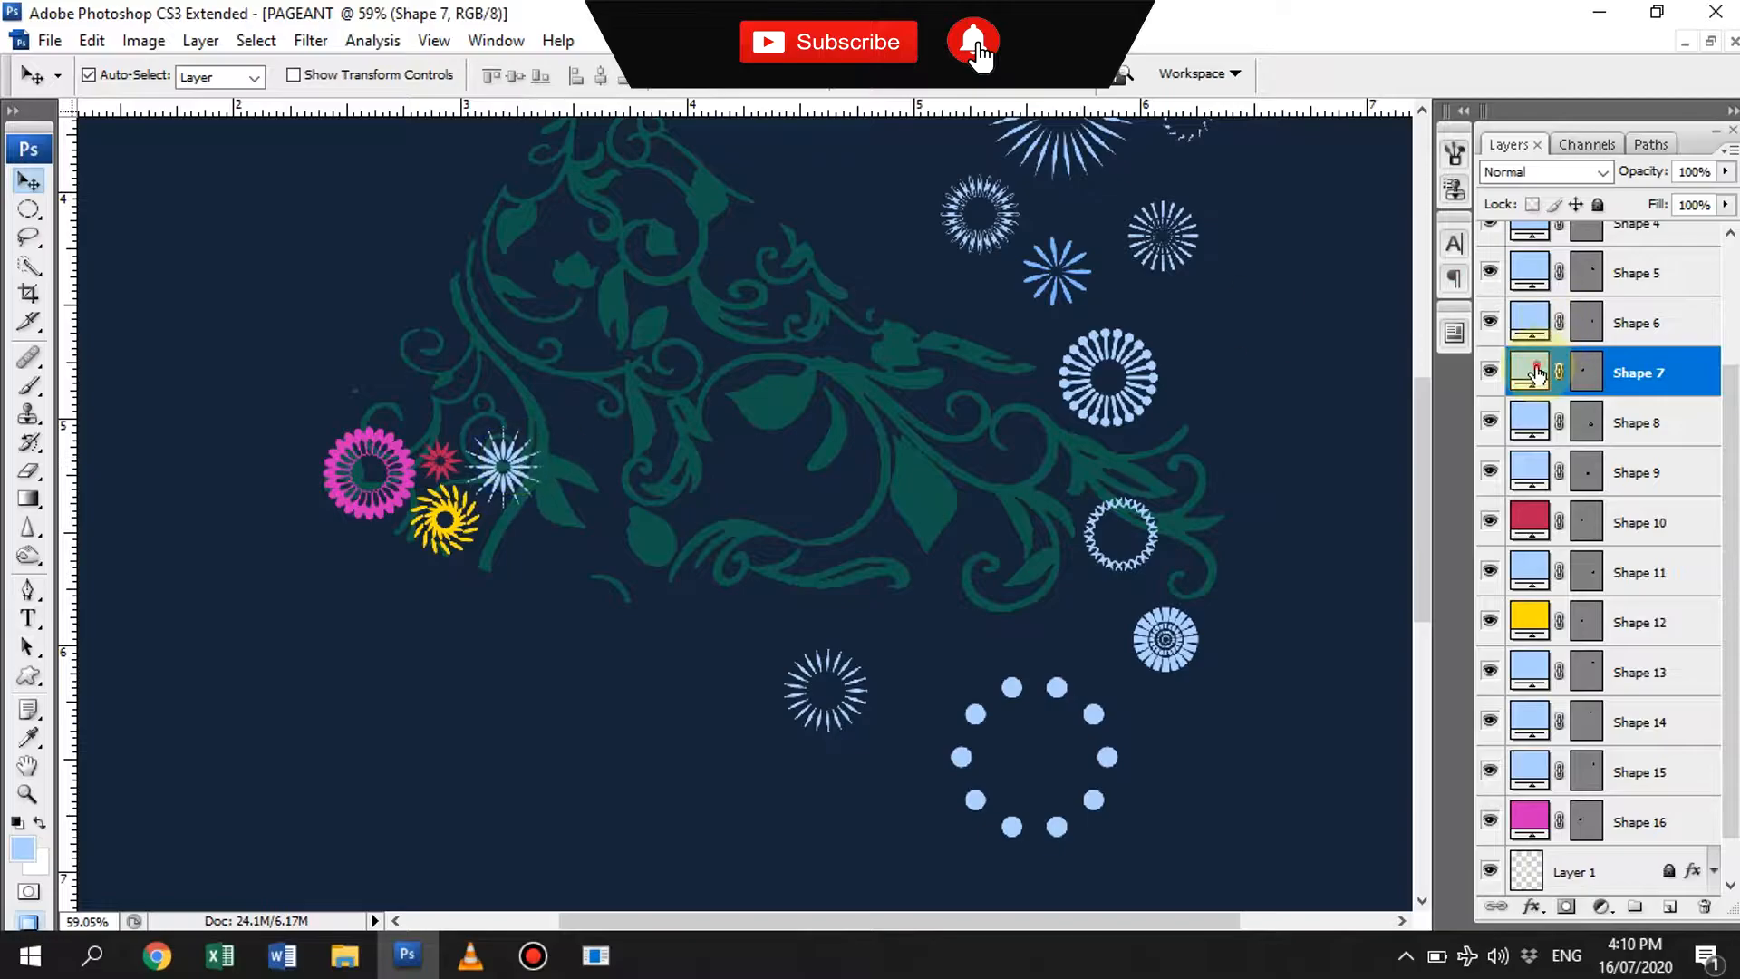
double_click(1538, 372)
click(1393, 641)
click(1631, 446)
- Move the pin-spoked ring above the pink and green flowers on the hem and enlarge it
drag(1111, 367, 541, 303)
key(ctrl+t)
key(Return)
drag(521, 381, 507, 382)
key(ctrl+t)
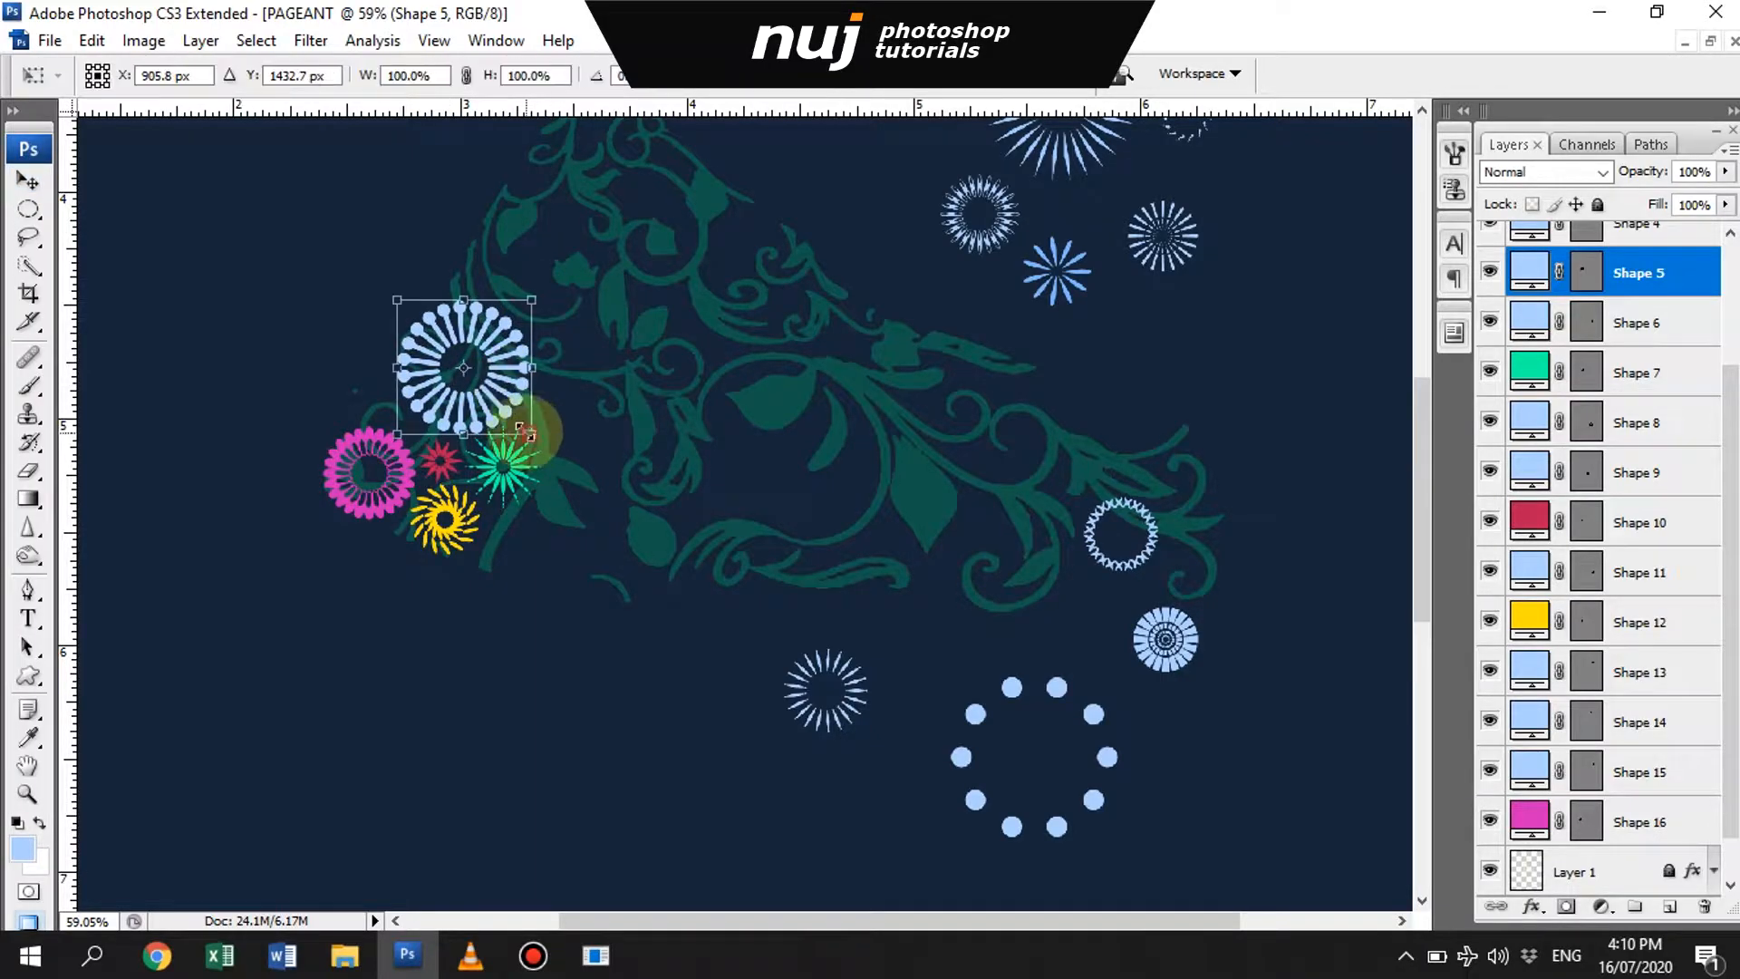
key(Return)
- Recolor the enlarged pin-spoked ring purple
double_click(1530, 272)
click(1398, 535)
click(1286, 525)
click(1337, 512)
click(1631, 438)
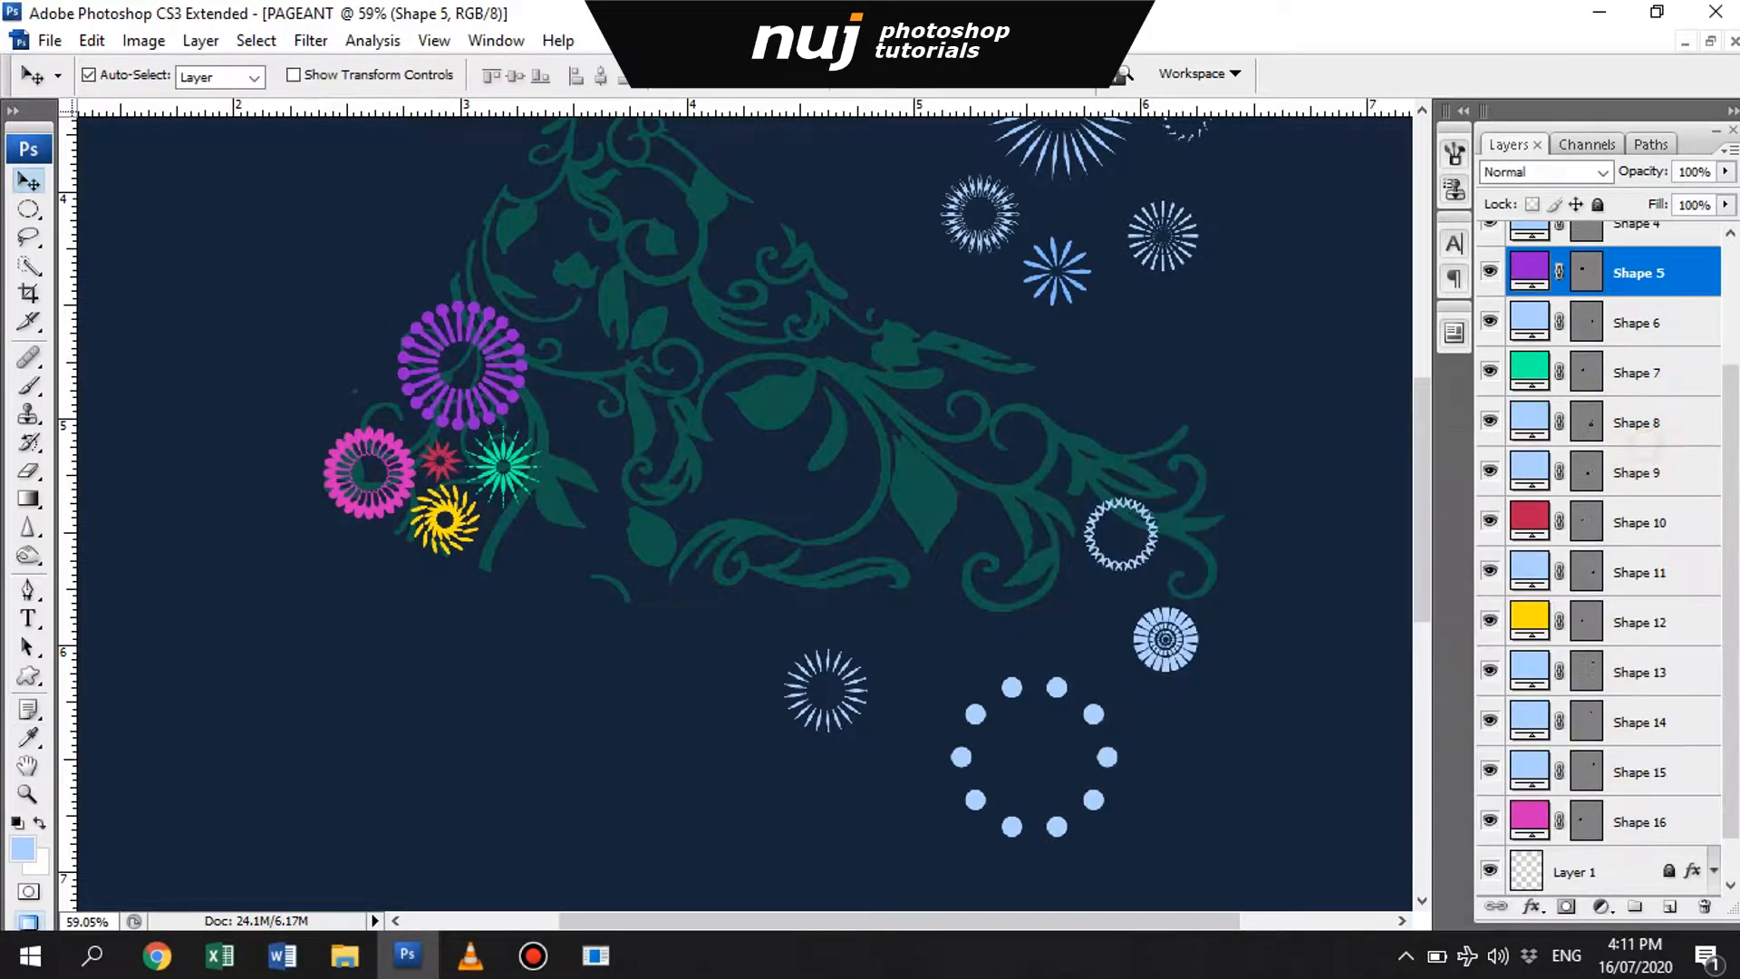
- Place the small blue starburst, reduced in size, above the pink ring and shift the nearby unused sunburst ring down
click(444, 460)
drag(1060, 264, 373, 425)
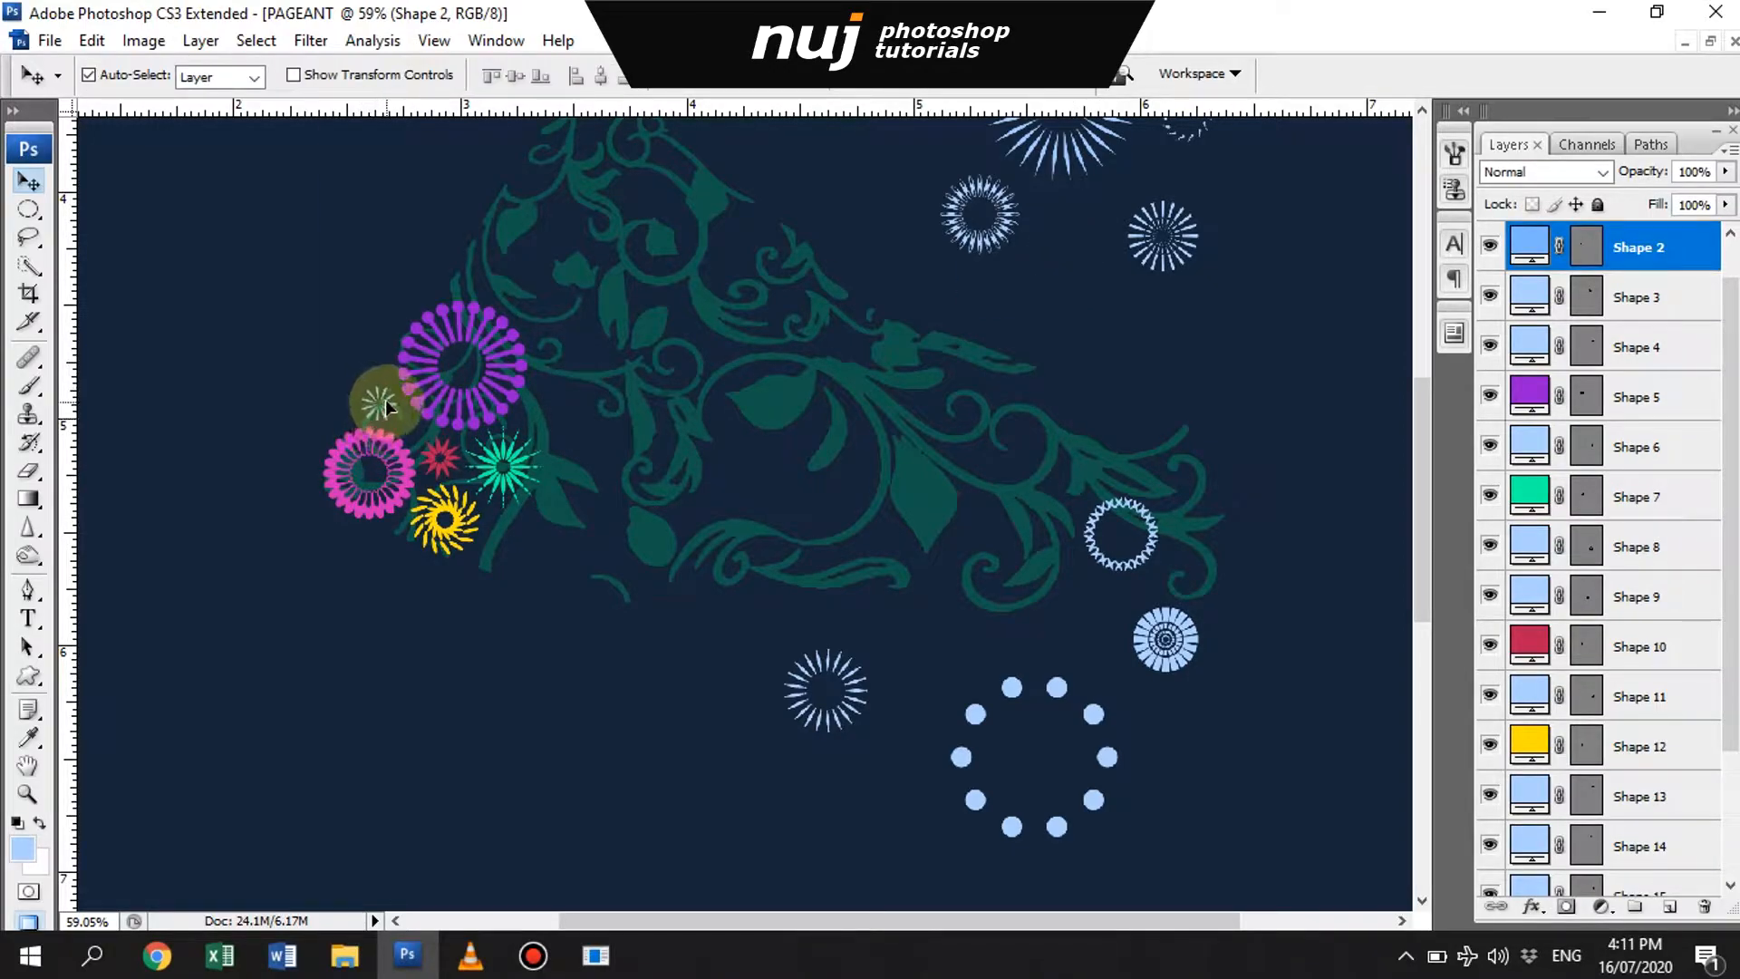
drag(1002, 194, 1078, 294)
- Shrink the large dotted ring to a tiny circle and fit it between the pink and purple flowers
drag(957, 704, 595, 666)
key(ctrl+t)
drag(611, 591, 465, 676)
key(Return)
drag(455, 735, 424, 419)
key(ctrl+t)
key(Return)
- Recolor the tiny dotted ring bright green 00ff18
double_click(1532, 546)
click(1398, 674)
drag(1317, 533, 1382, 451)
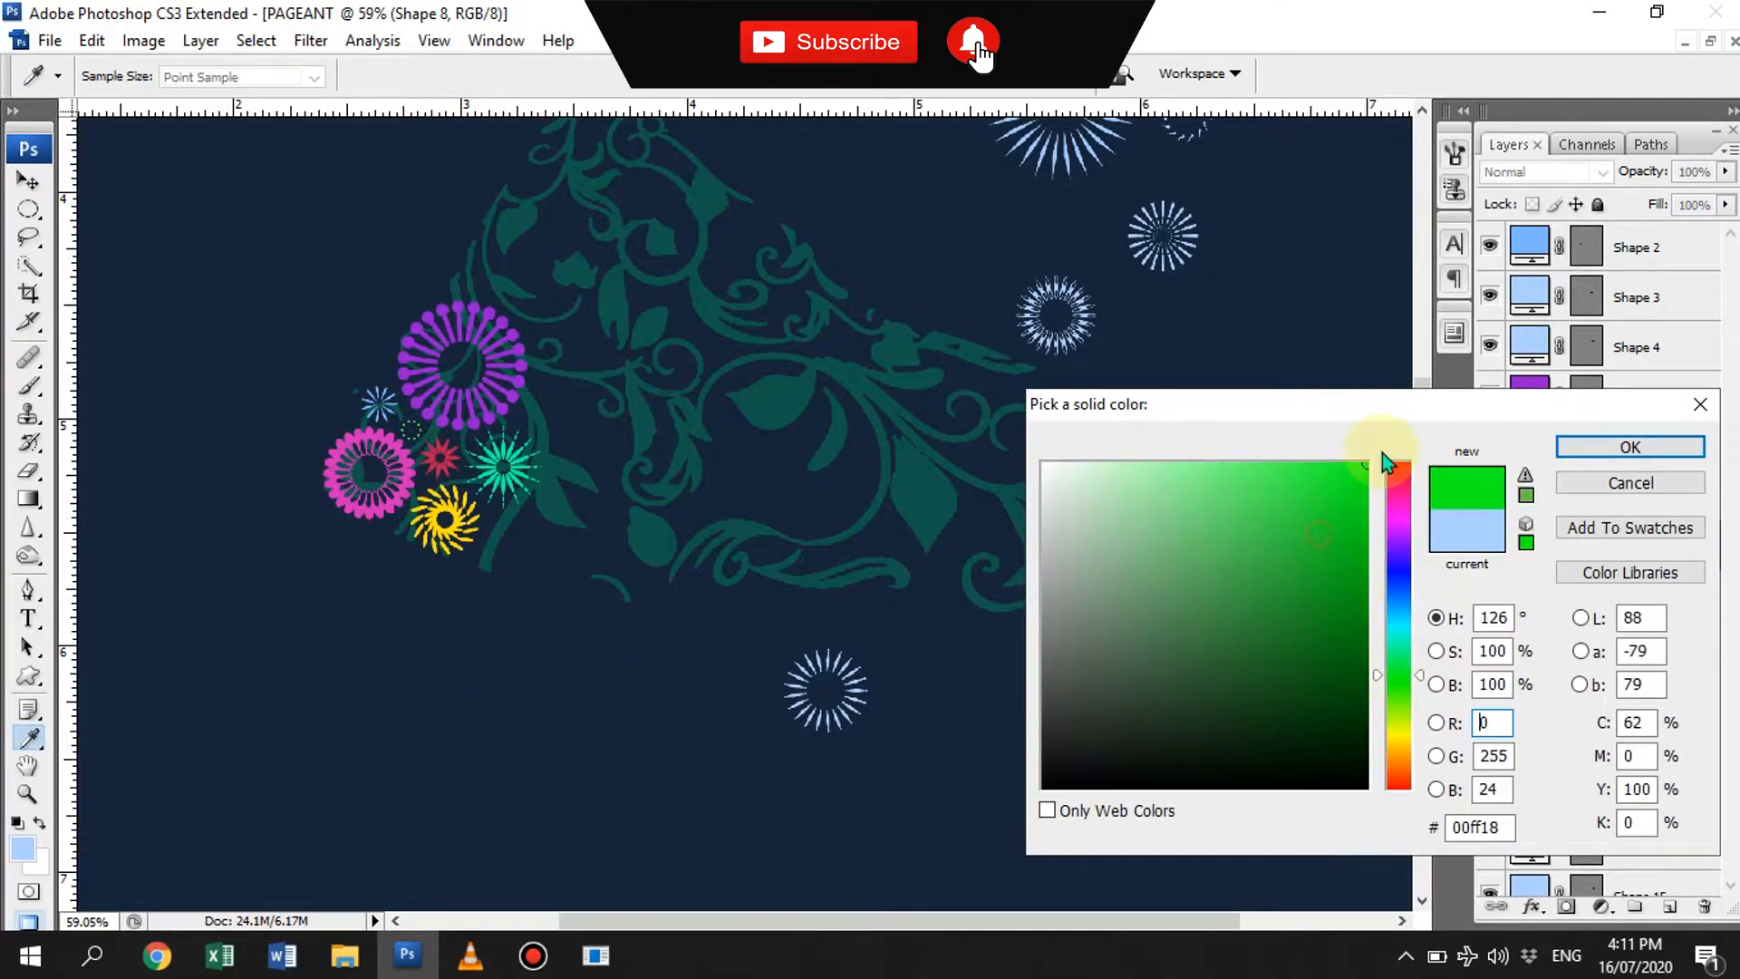
key(Return)
- Move the fine-rayed sunburst to the lower right of the green starburst and recolor it red ff0000
key(v)
drag(845, 673, 545, 533)
double_click(1530, 596)
click(1398, 463)
click(1369, 463)
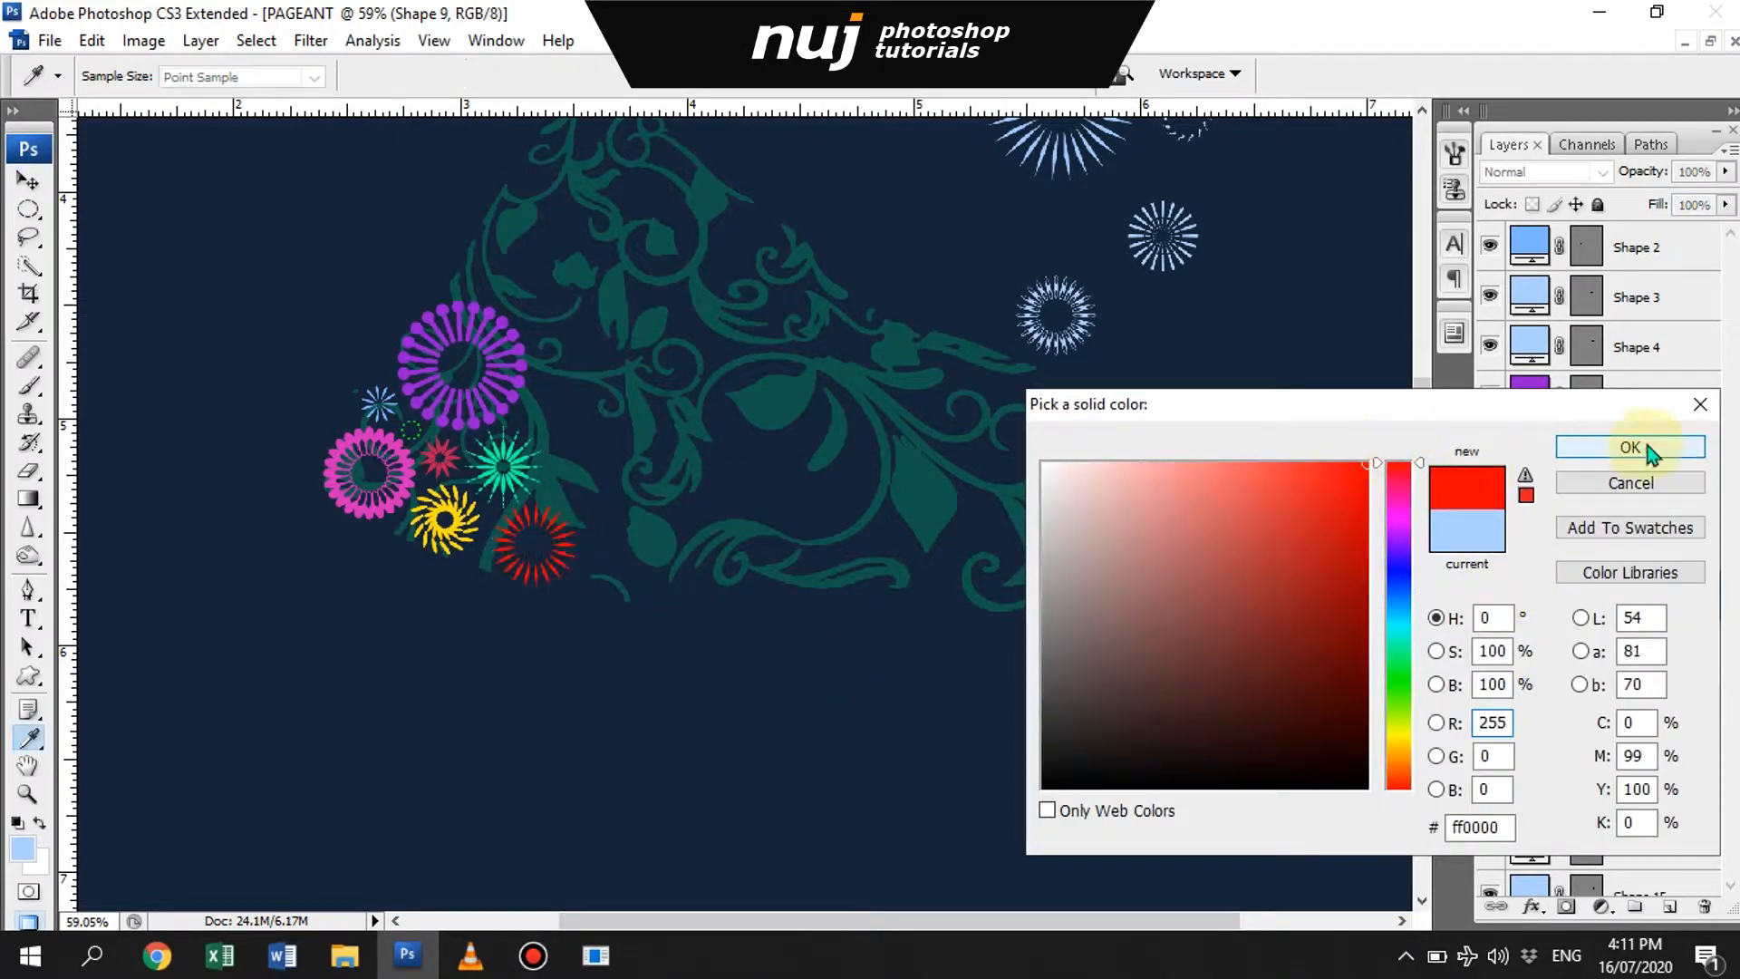
click(1631, 447)
- Place the small unused ring just above the purple flower at the gown's left edge and recolor it turquoise
drag(1165, 635, 475, 266)
double_click(492, 279)
double_click(1532, 696)
click(1402, 635)
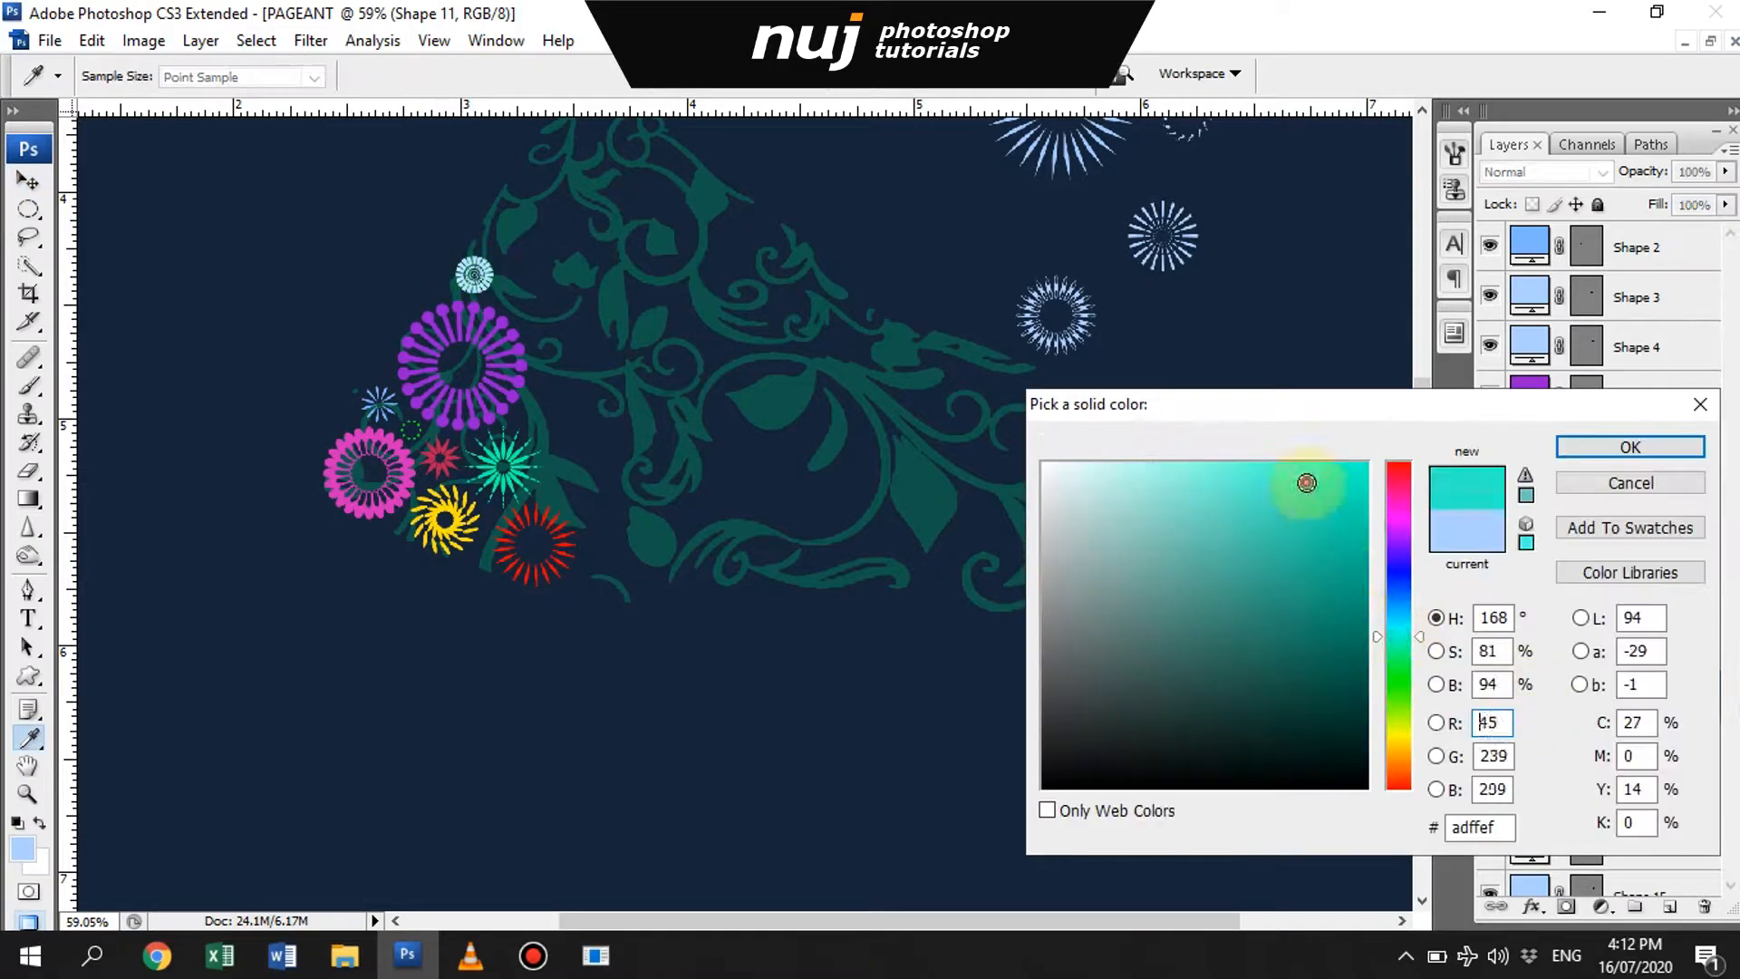
click(1357, 492)
click(1637, 446)
click(535, 951)
- Shrink an unused pale-blue ring, fit it between the purple flower and the green starburst, and recolor it lime green
click(1113, 175)
drag(1054, 306, 548, 415)
key(ctrl+t)
double_click(552, 429)
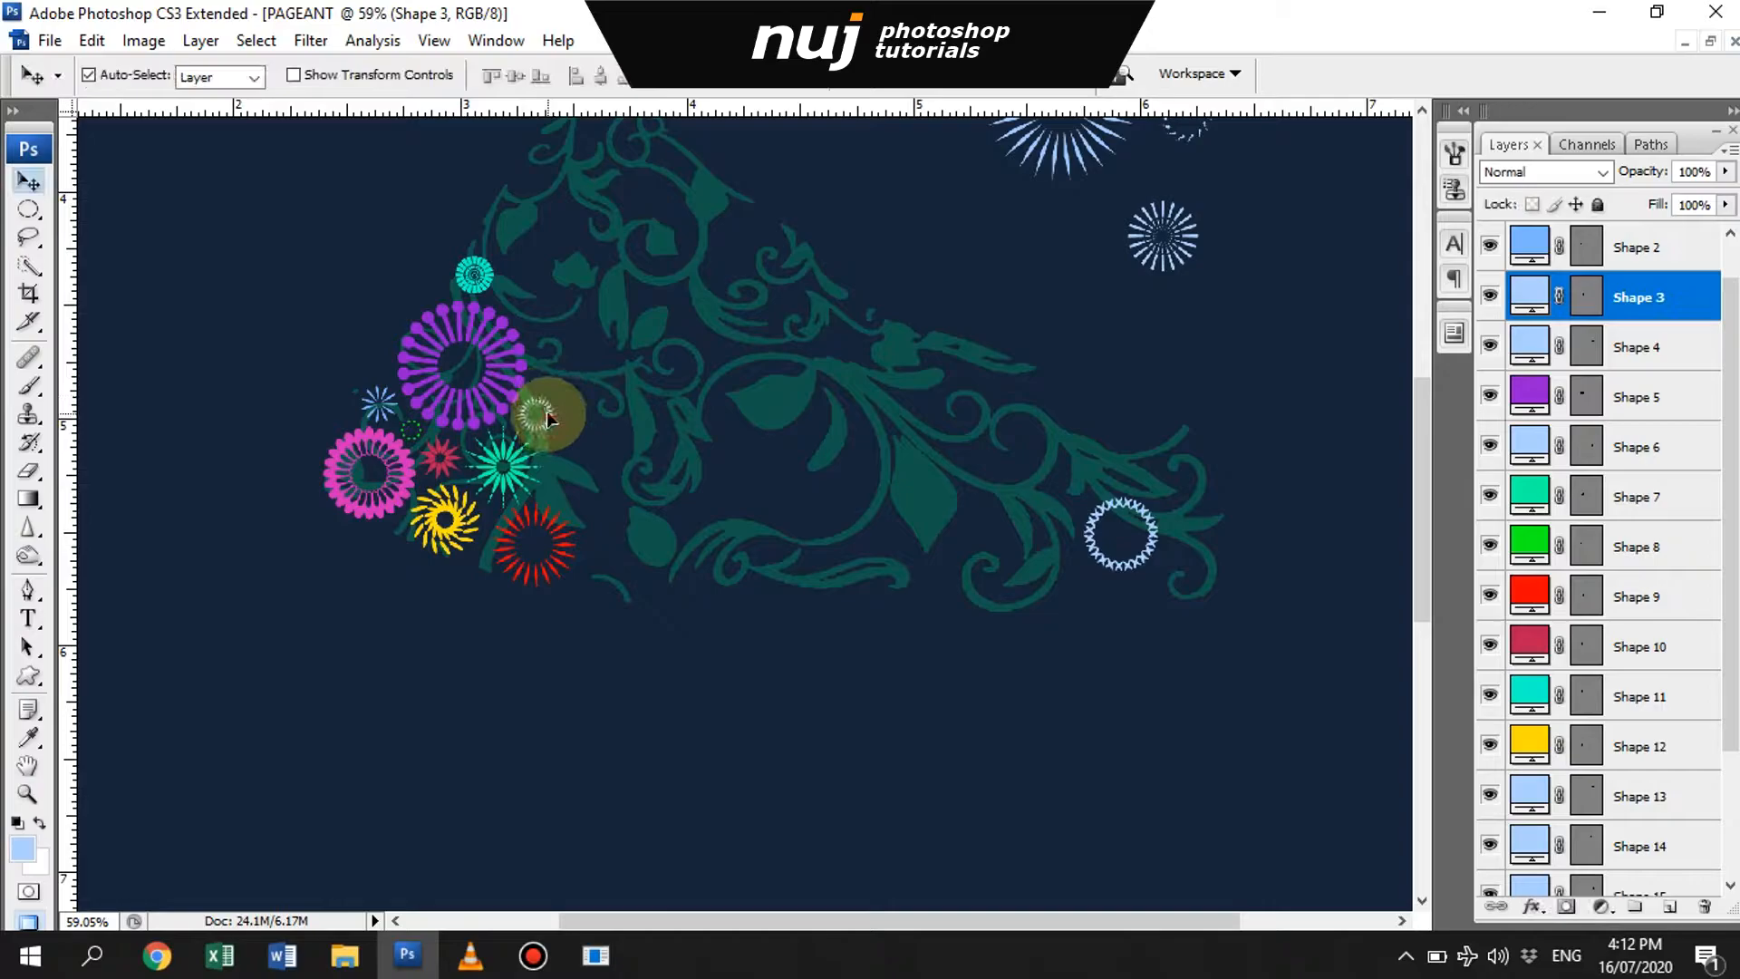
double_click(1537, 290)
click(1344, 589)
key(Return)
- Move the remaining pale-blue sunburst to the right of the green starburst, enlarge it, and recolor it golden yellow
drag(1163, 233, 637, 467)
key(ctrl+t)
key(Return)
double_click(1530, 347)
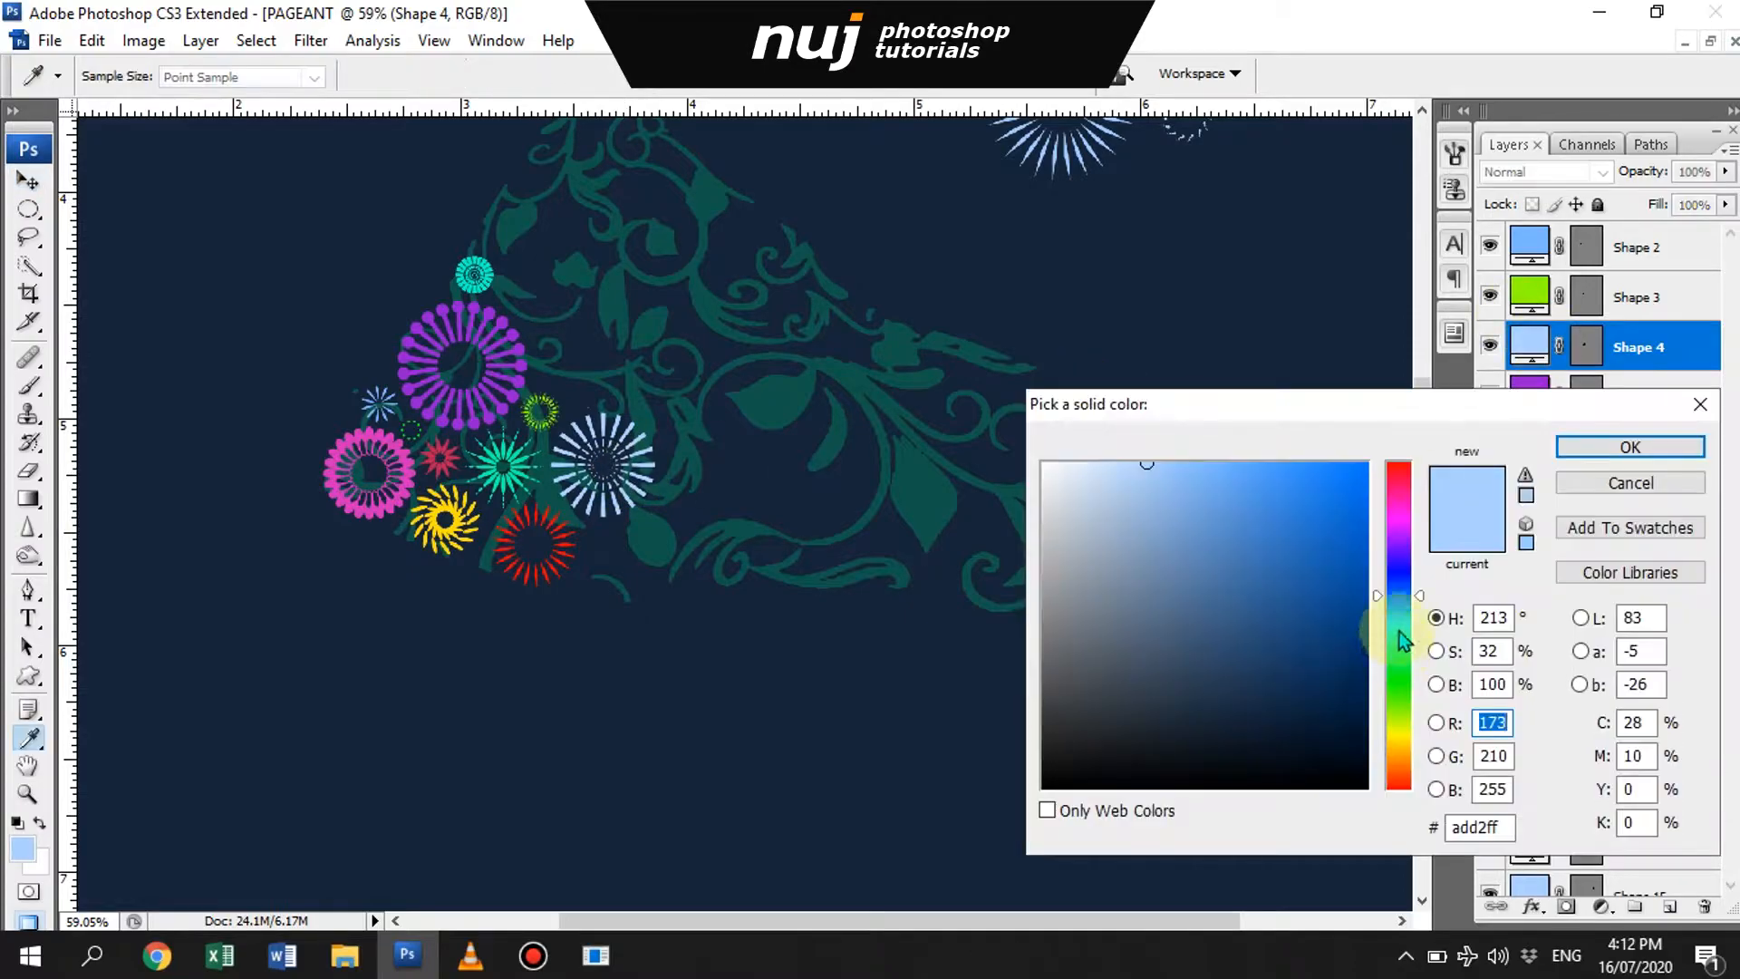
click(1400, 729)
key(Return)
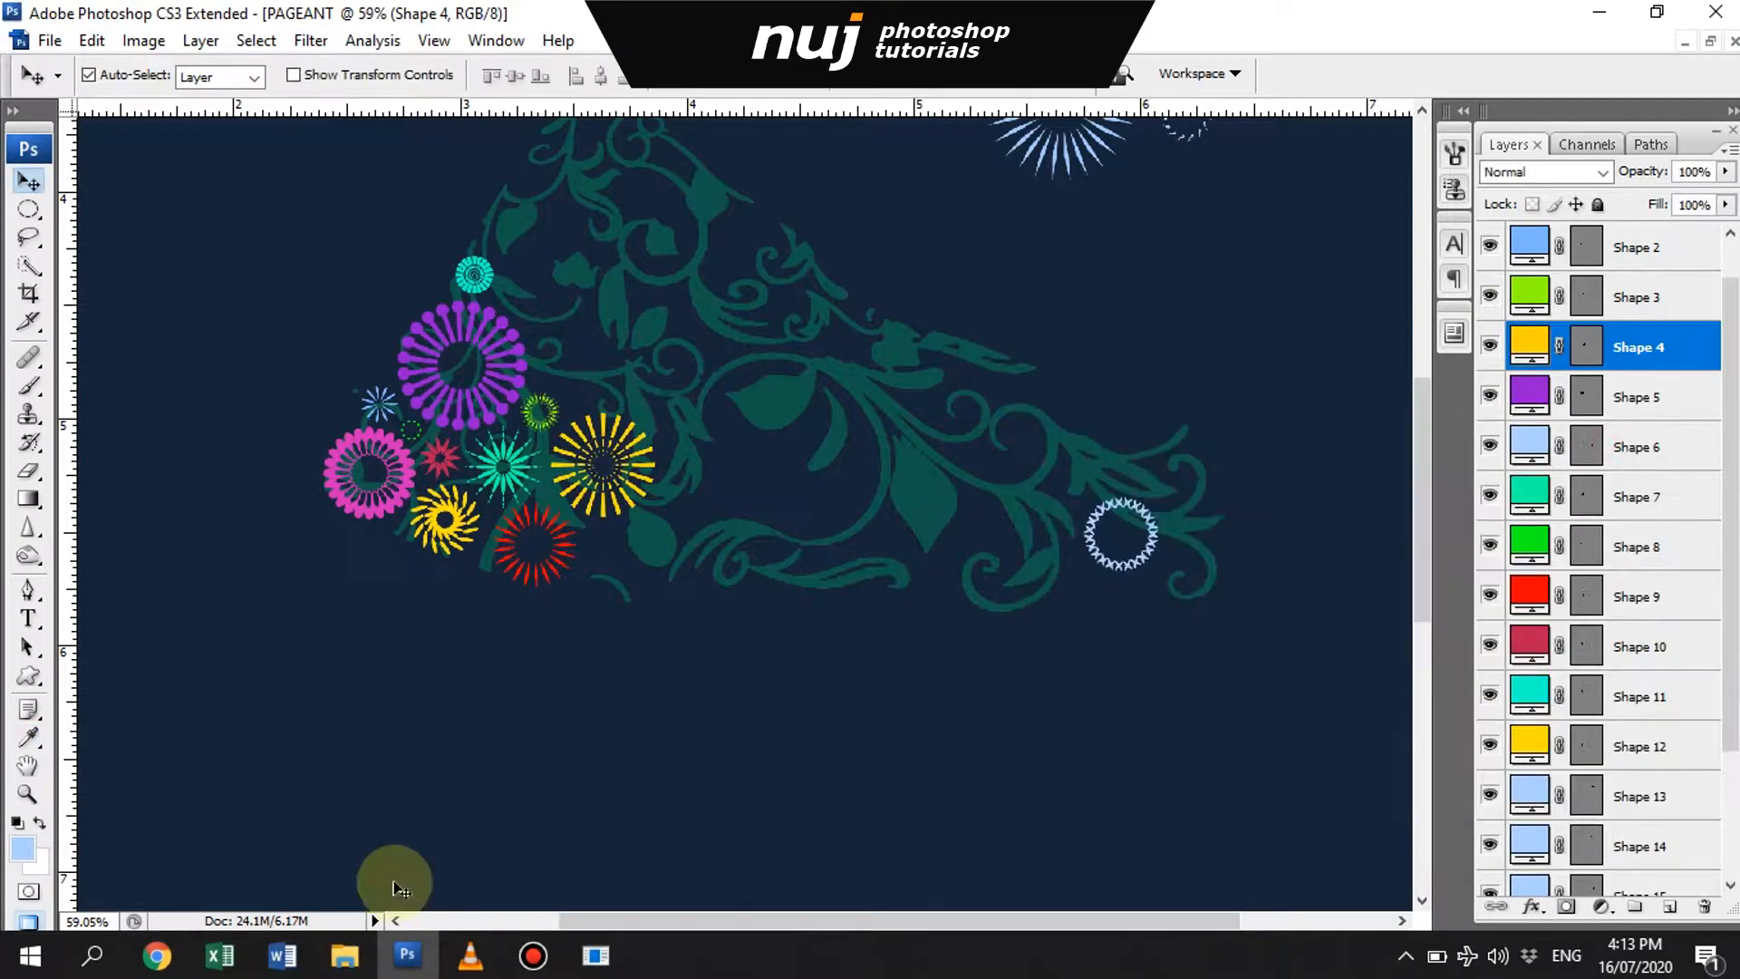
- Place the small chain ring to the right of the red sunburst and recolor it blue
drag(1128, 535, 640, 573)
double_click(1584, 433)
click(1293, 480)
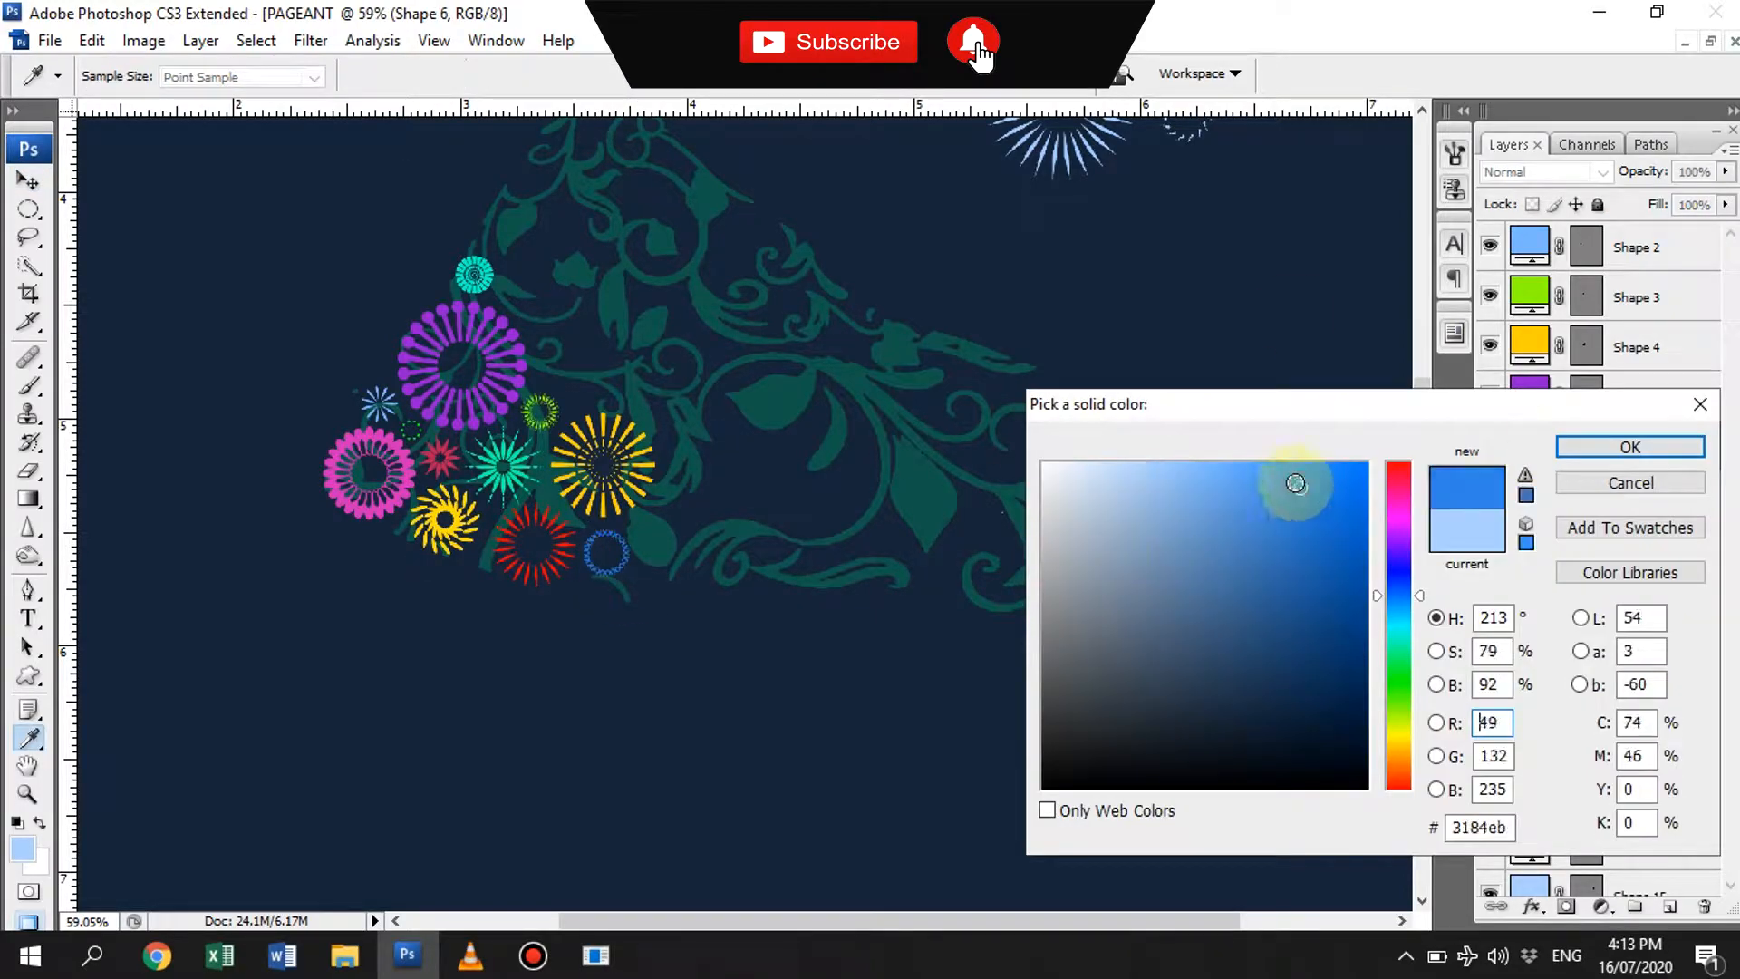
key(Return)
- Add a smaller concentric copy inside the blue ring and a copy of the turquoise ring in the purple flower's center
key(ctrl+alt+t)
key(Return)
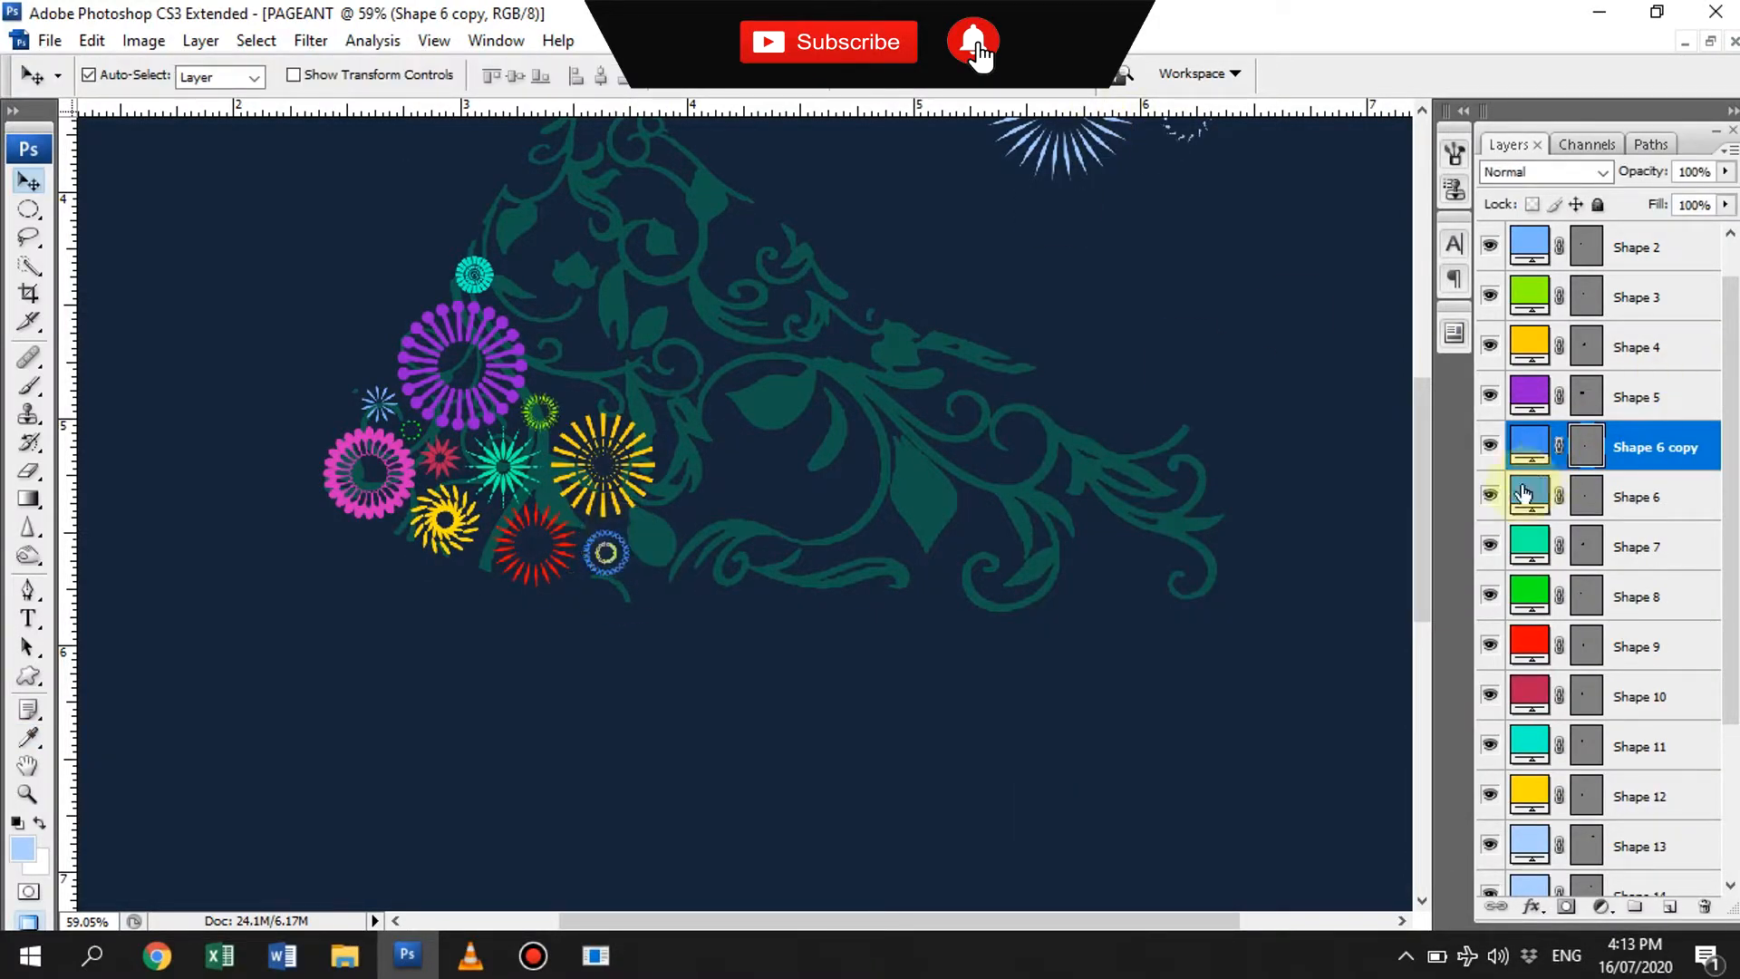
click(621, 560)
click(619, 559)
click(476, 268)
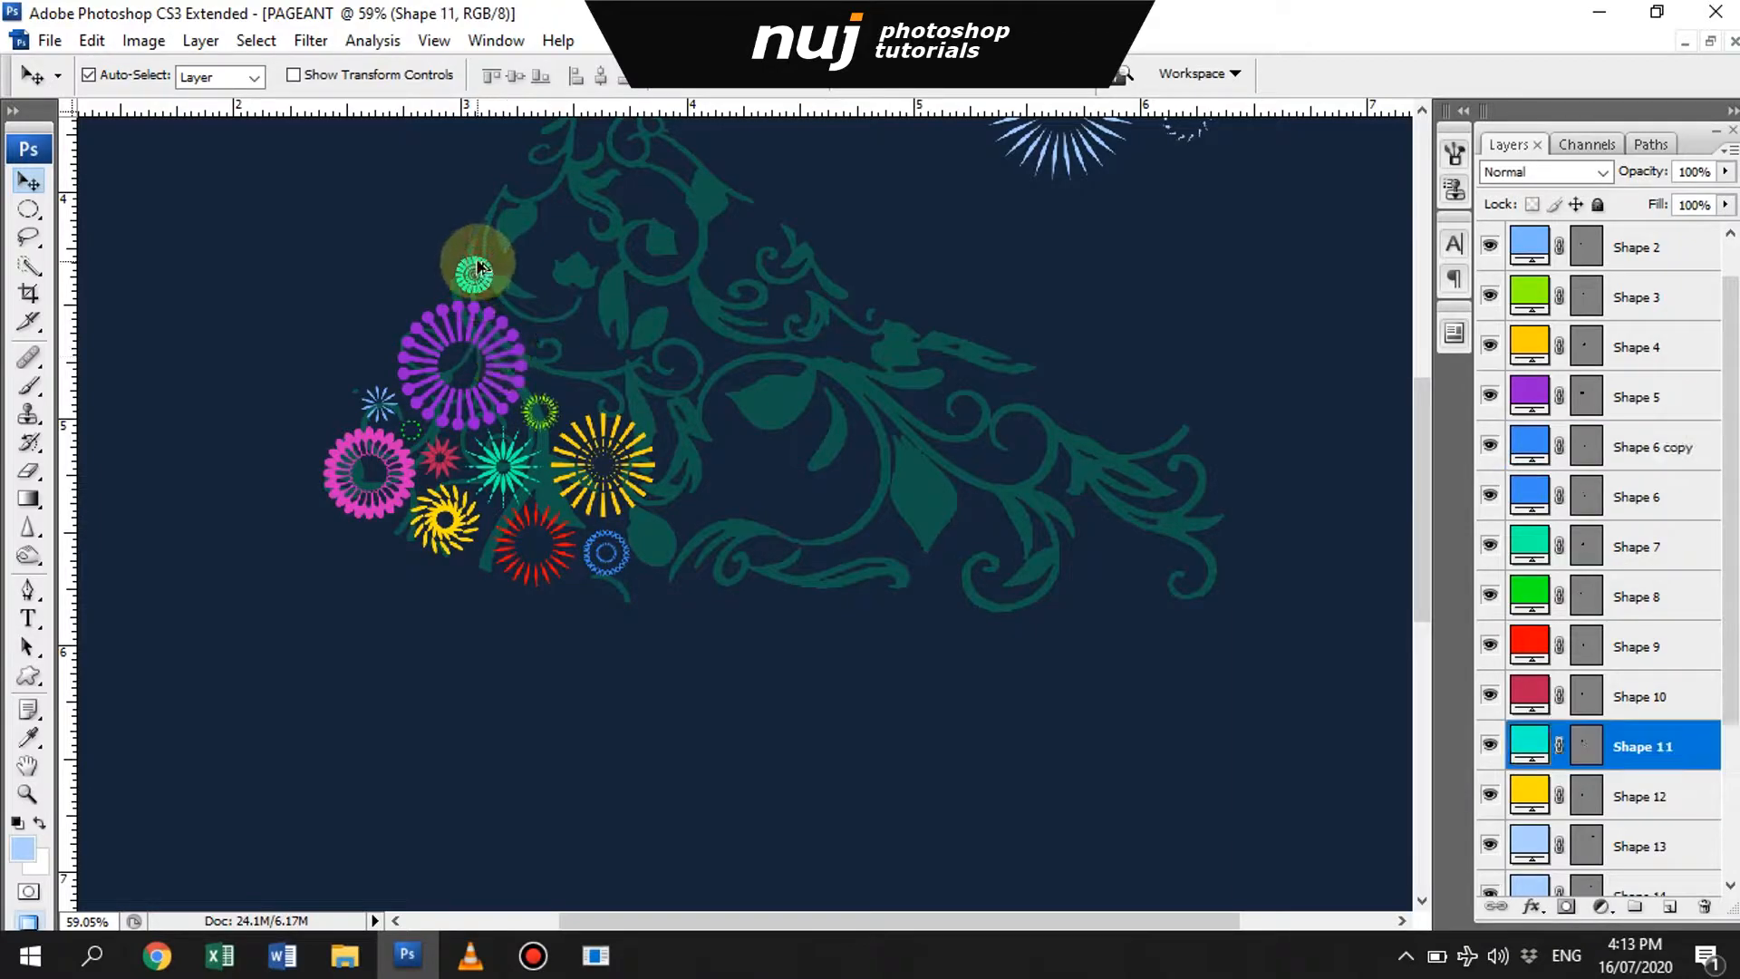
drag(464, 358, 465, 360)
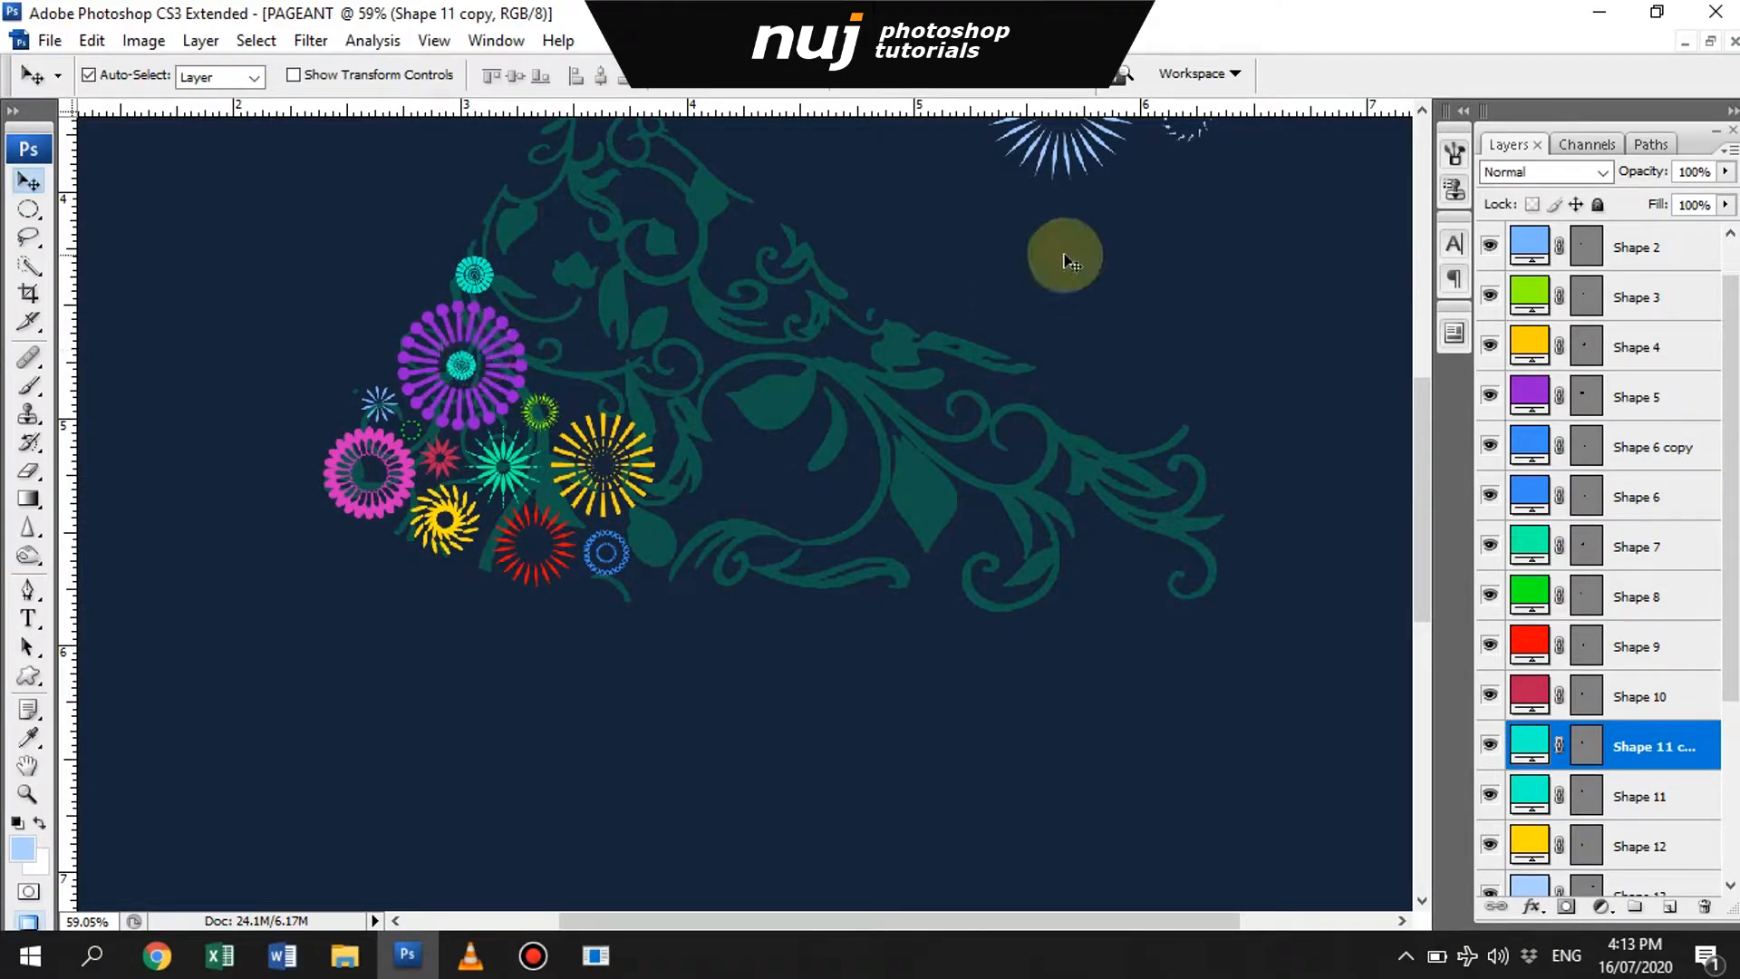
- Copy the pink ring to above the yellow sunburst and recolor the copy green 28d57e
drag(406, 453, 623, 340)
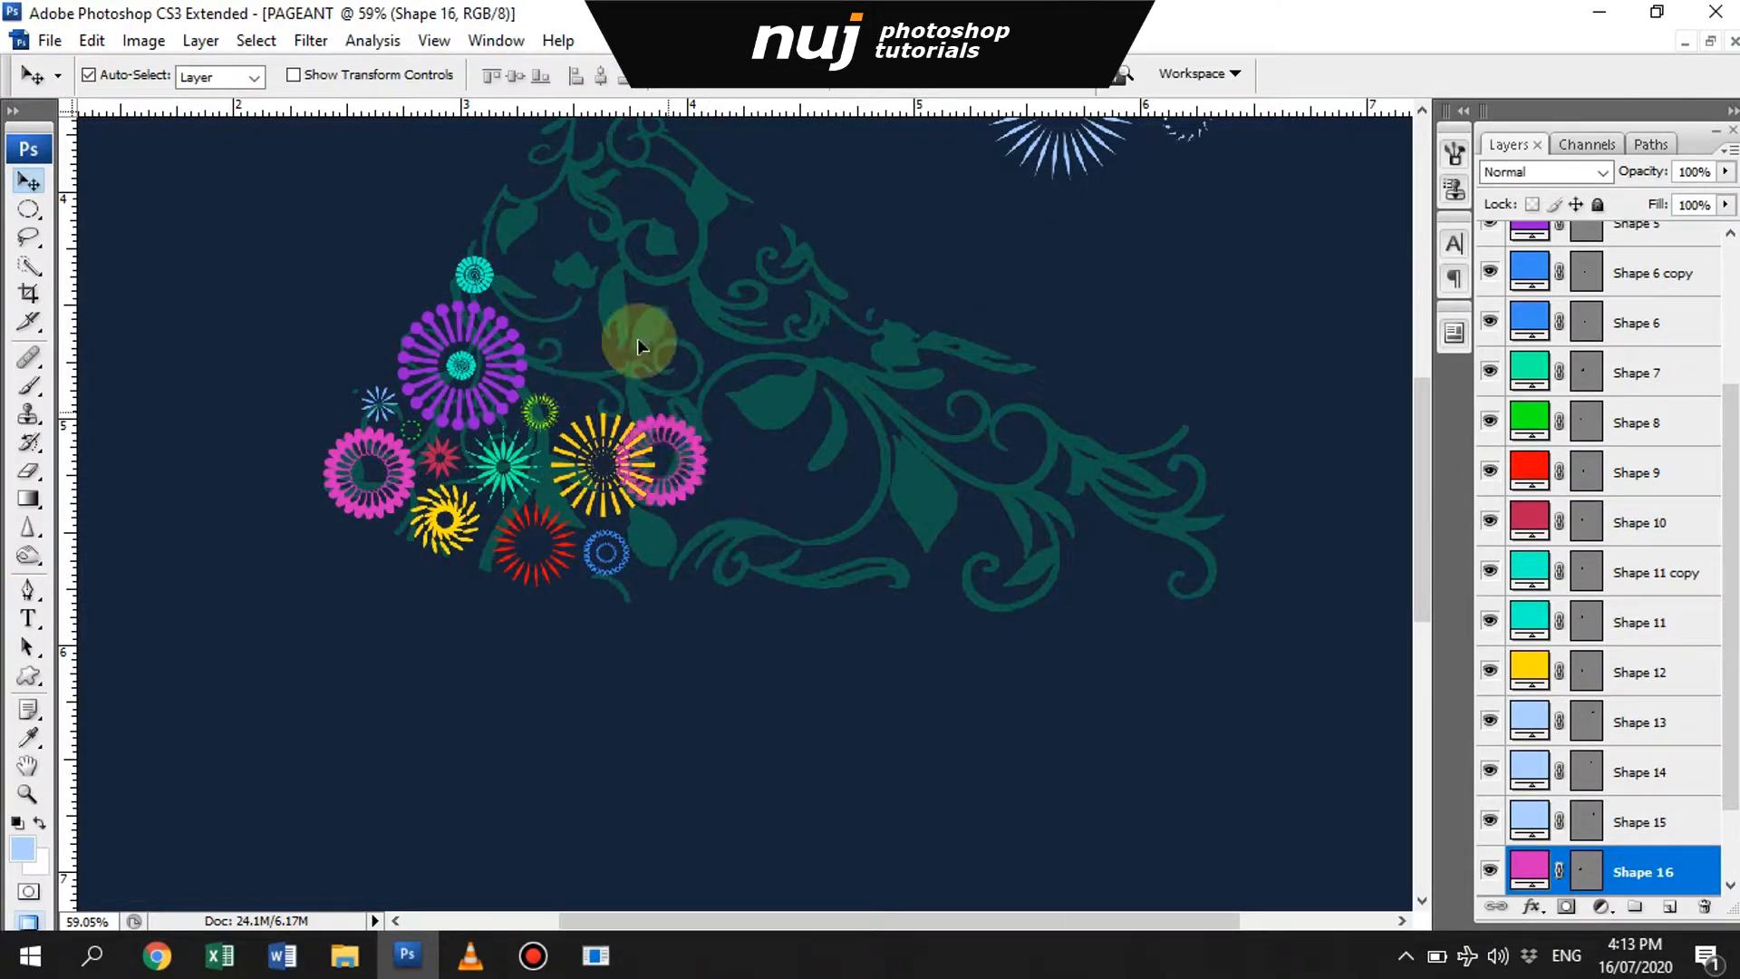
double_click(1530, 870)
click(1395, 641)
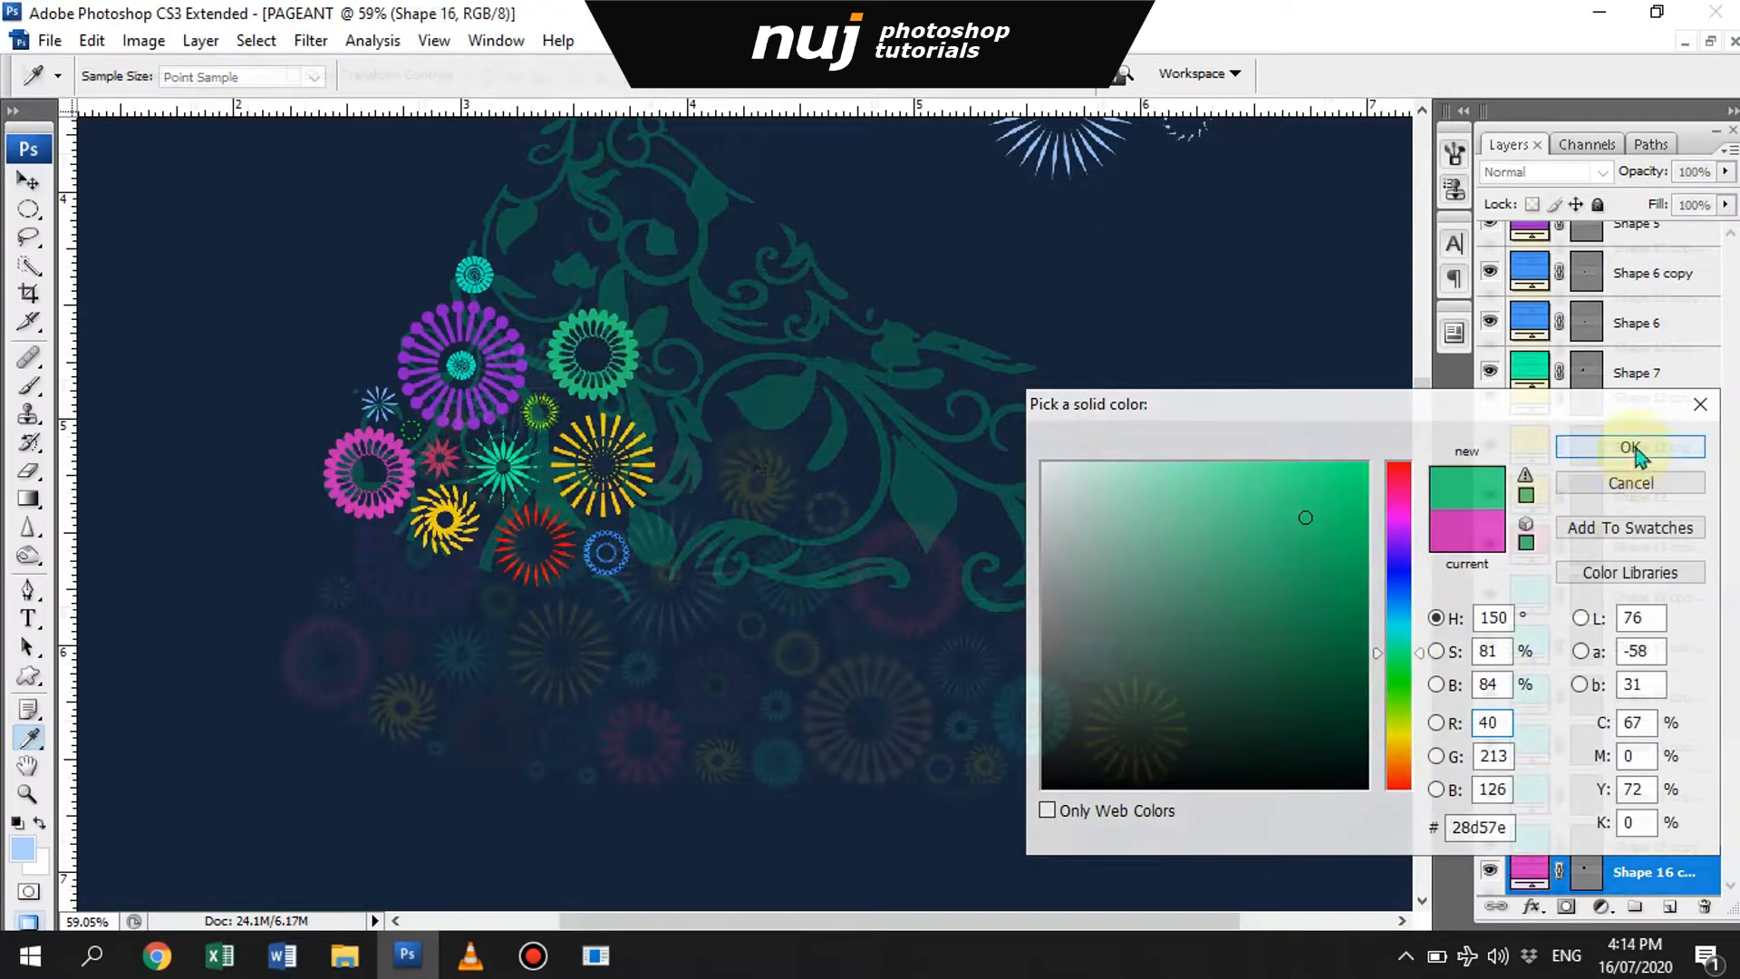
click(1628, 446)
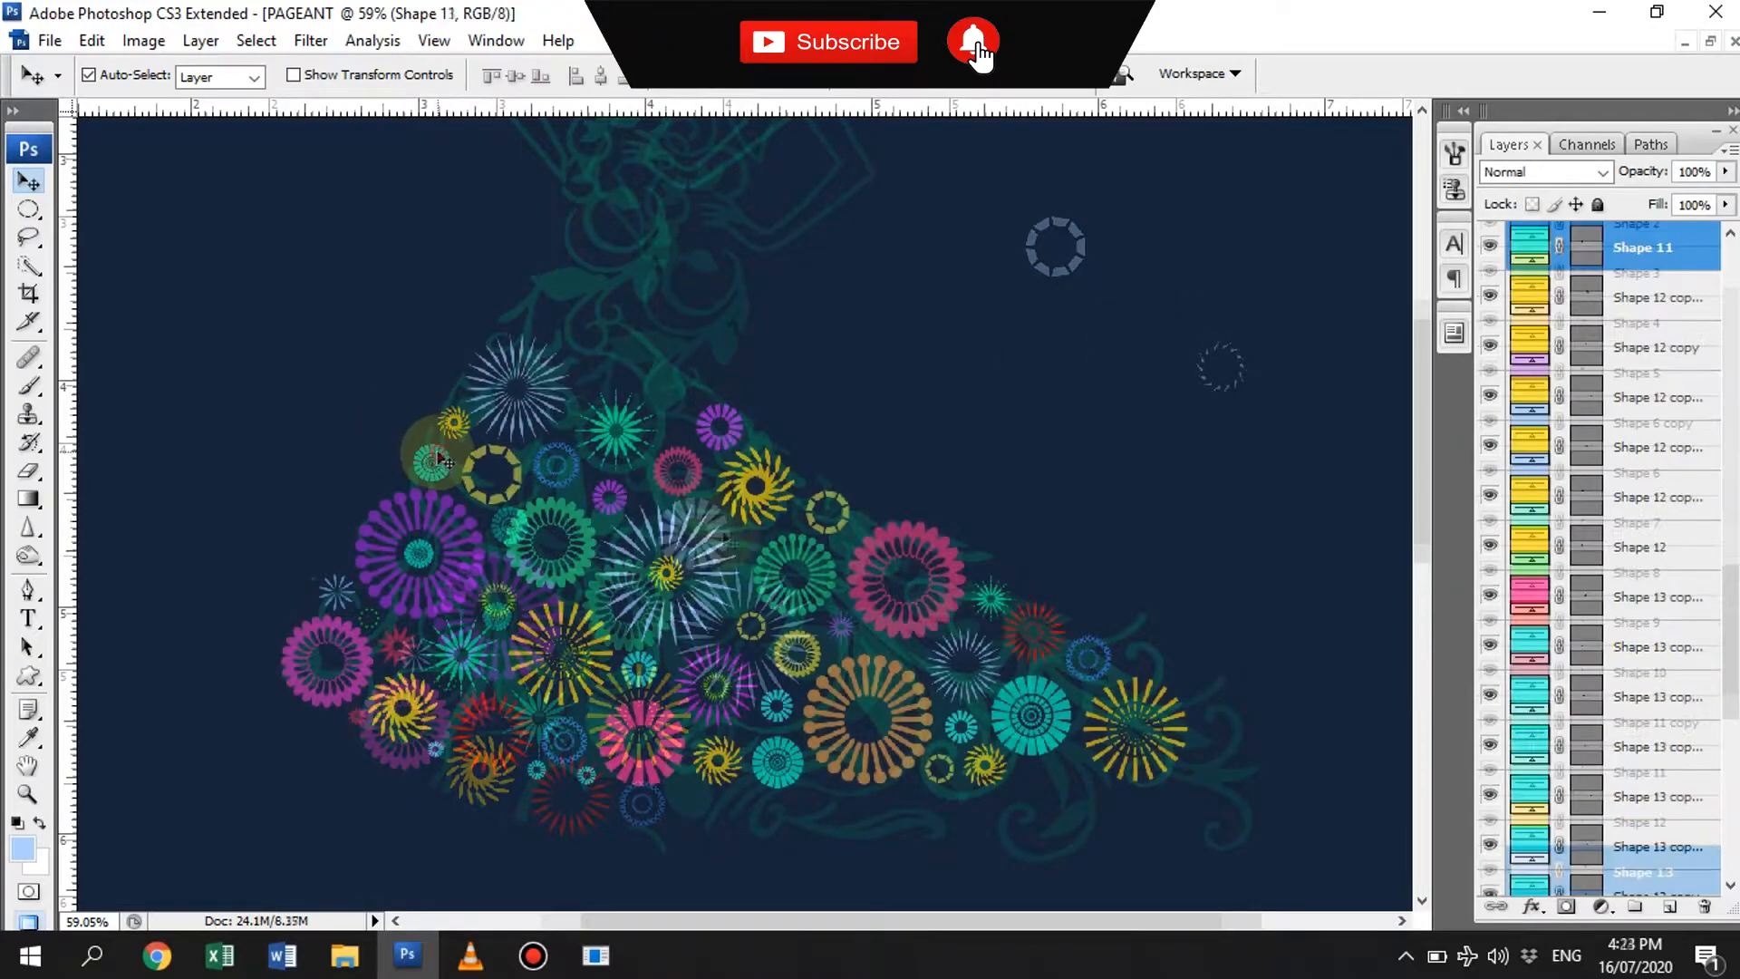
- Copy the turquoise ring to the gown's right edge above the purple ring and resize it to fit
drag(433, 462, 713, 364)
key(ctrl+t)
key(Return)
- Copy the golden sunburst to the top of the skirt above the green starburst and scale the copy down
drag(596, 658, 644, 350)
key(ctrl+t)
drag(667, 292, 654, 306)
key(Return)
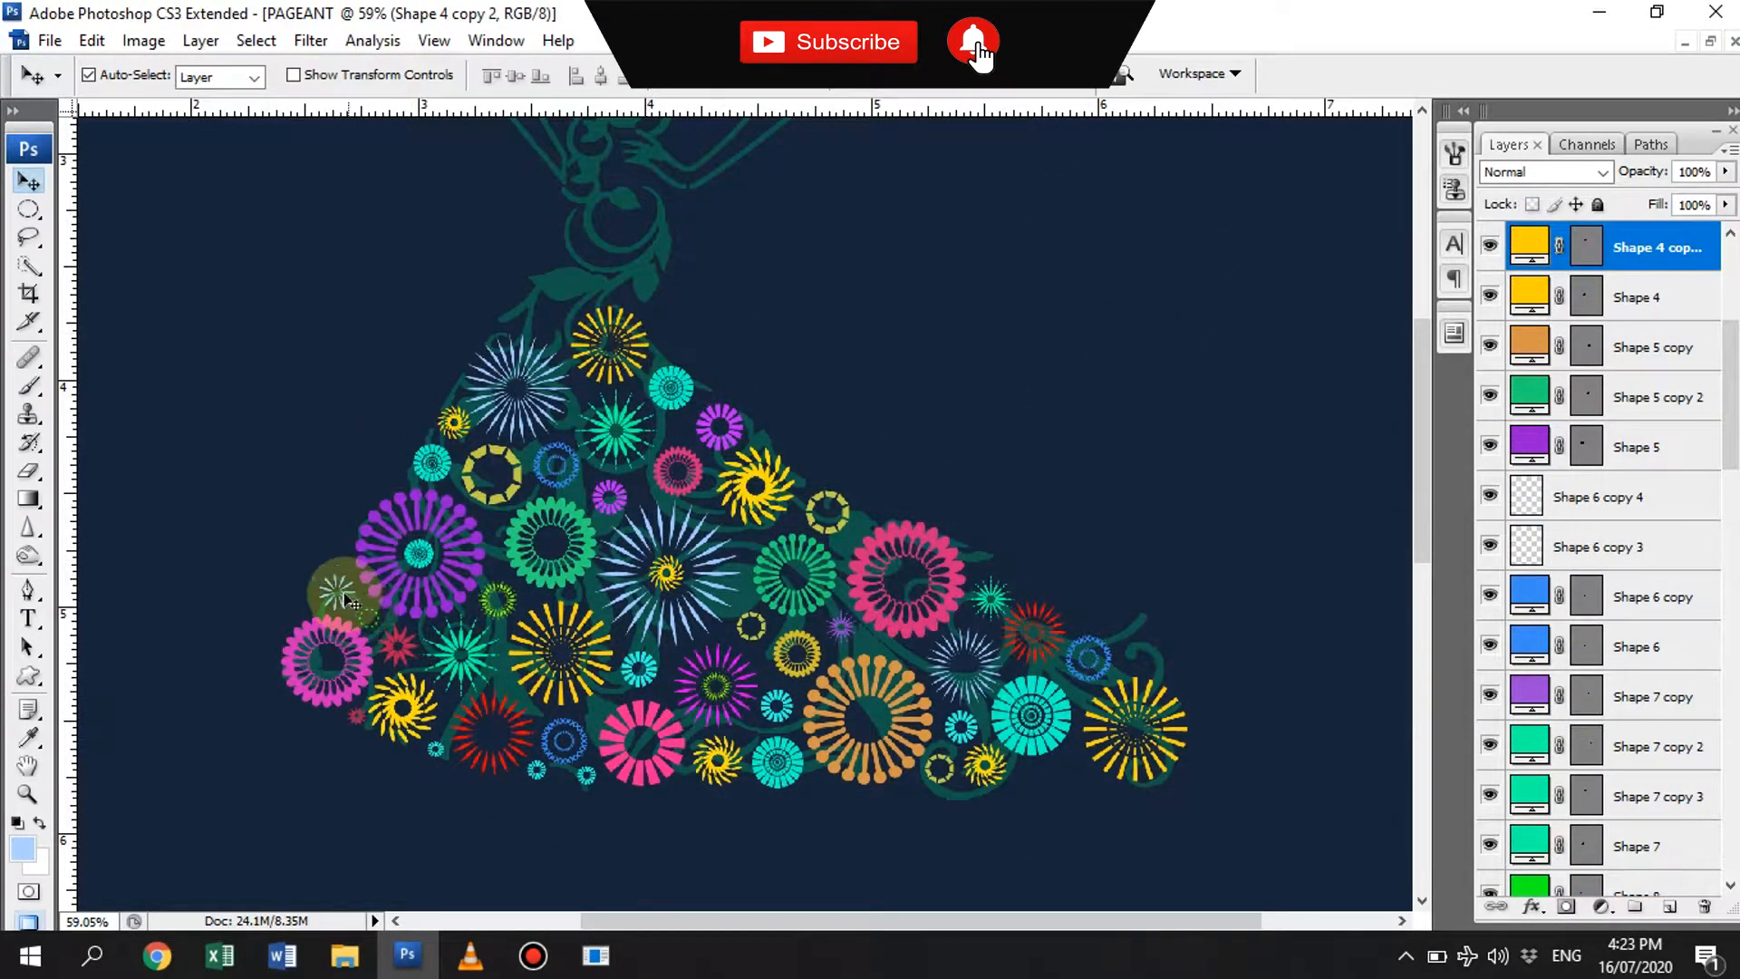
- Copy the small crimson star and the green starburst to either side above the top golden sunburst
drag(358, 610, 628, 306)
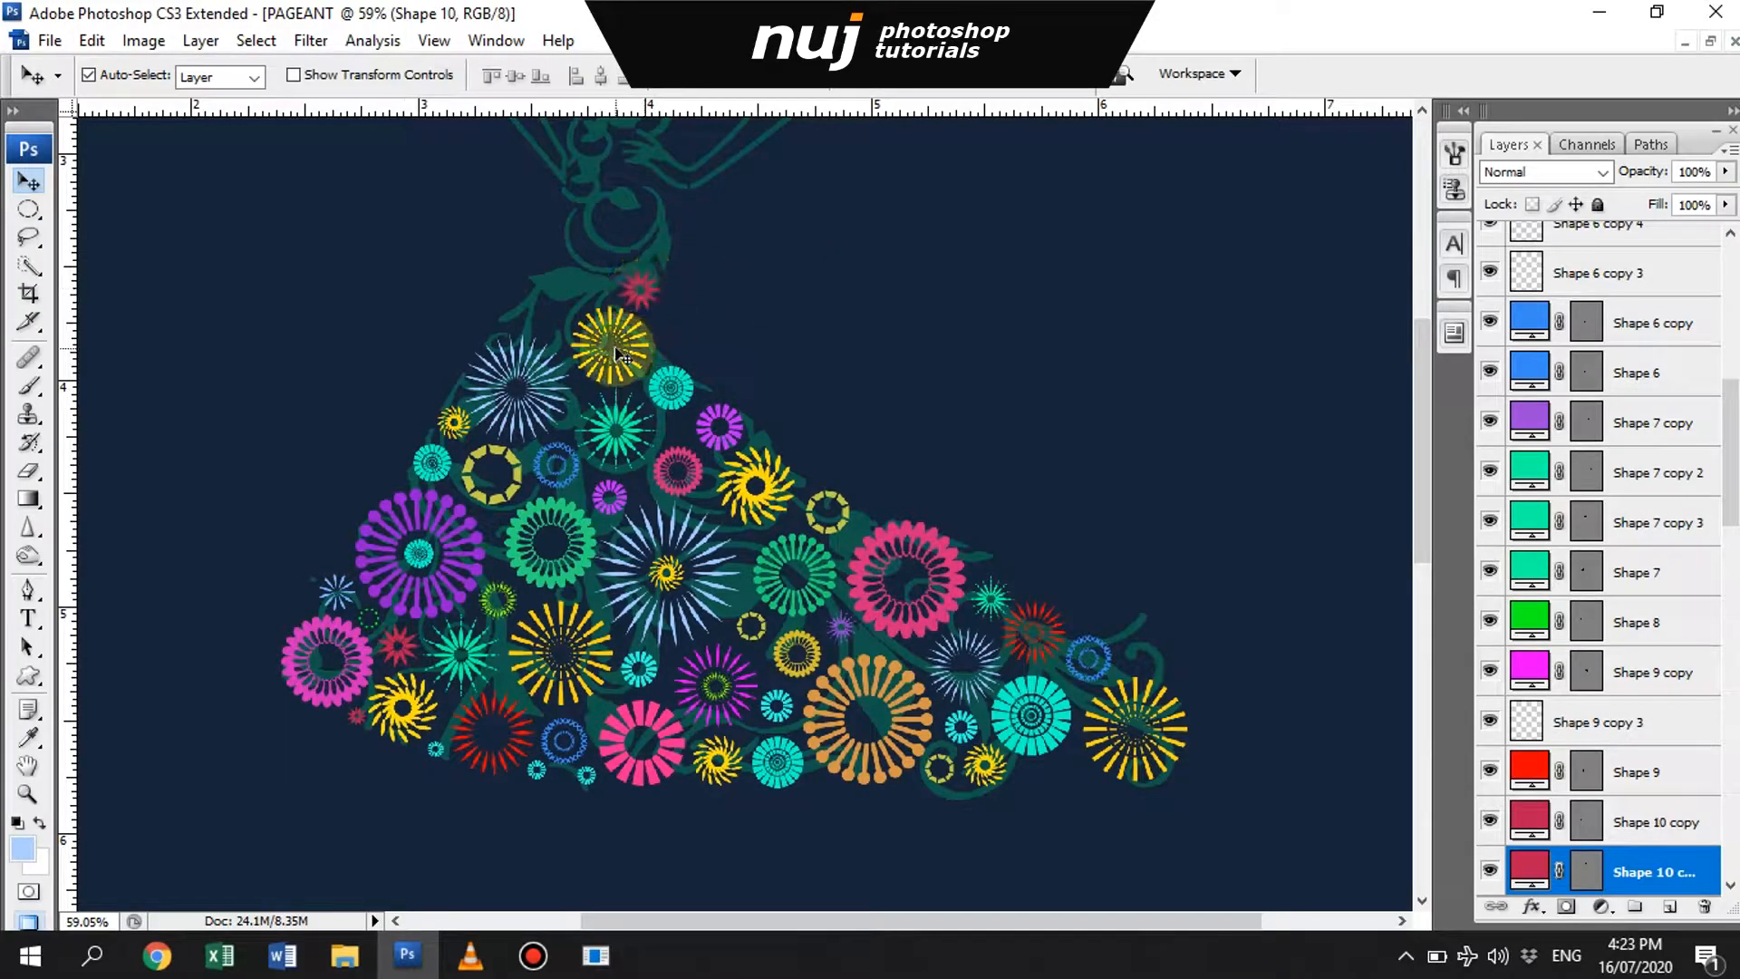
click(470, 654)
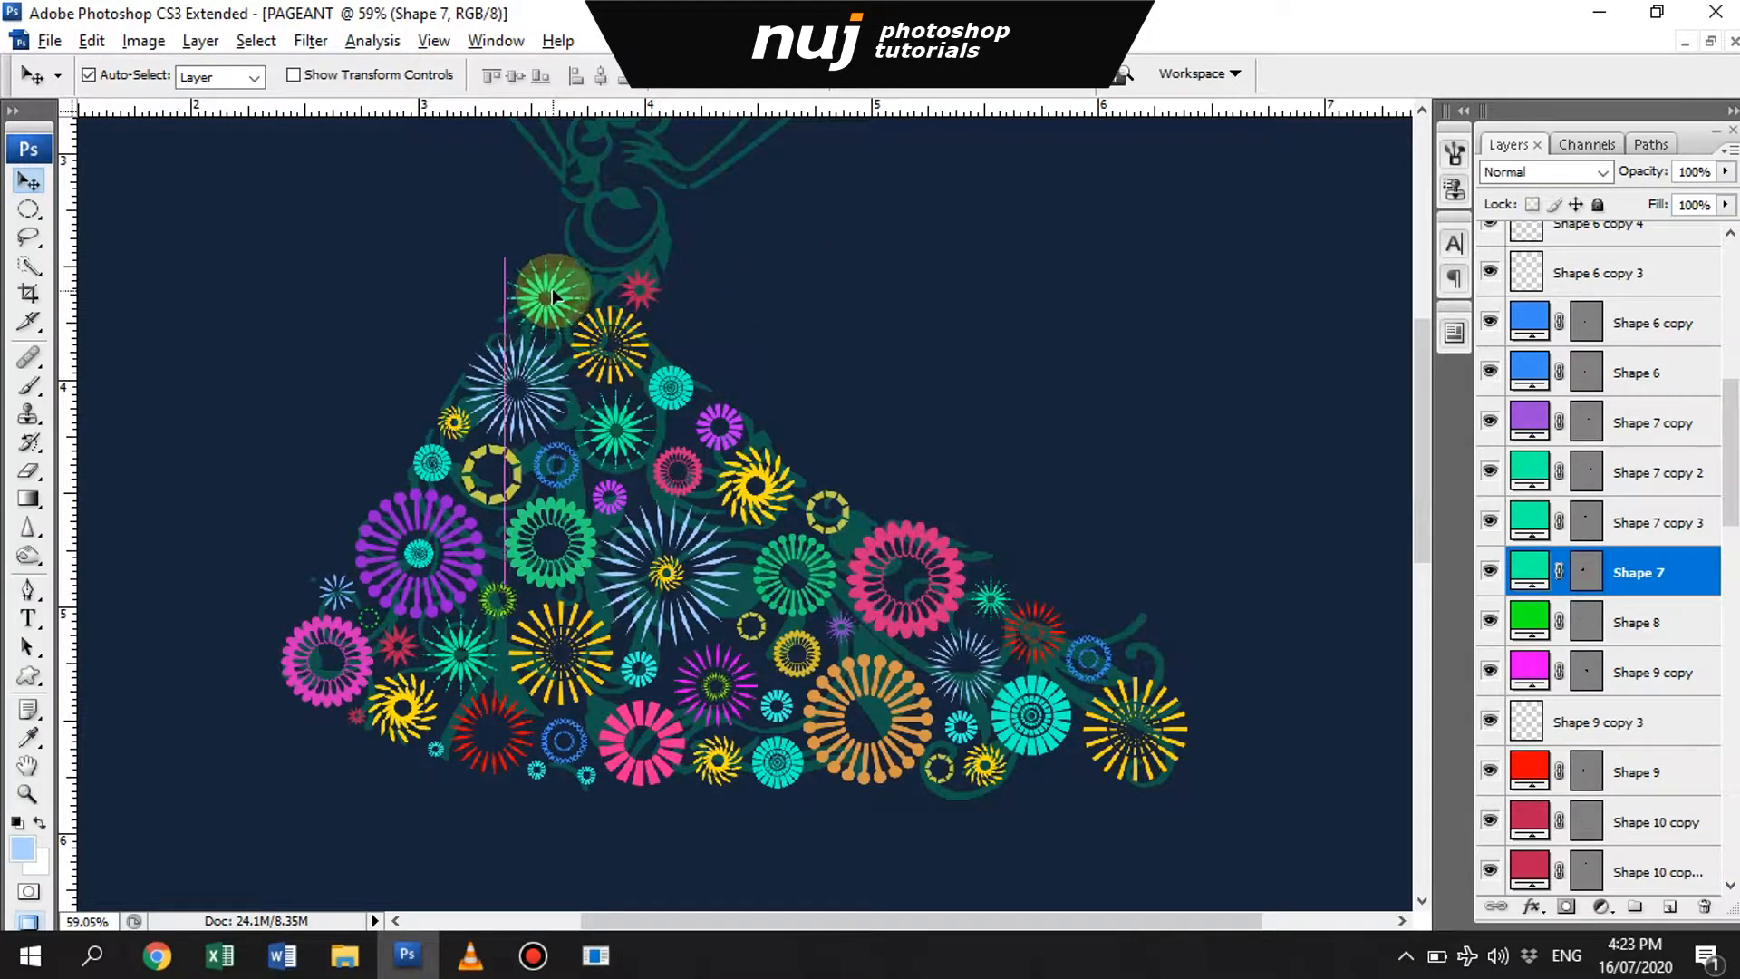
drag(553, 294, 551, 302)
- Recolor the small swirl in the center of the large pale-blue starburst tan
drag(632, 589, 673, 617)
click(711, 601)
double_click(1529, 870)
key(Return)
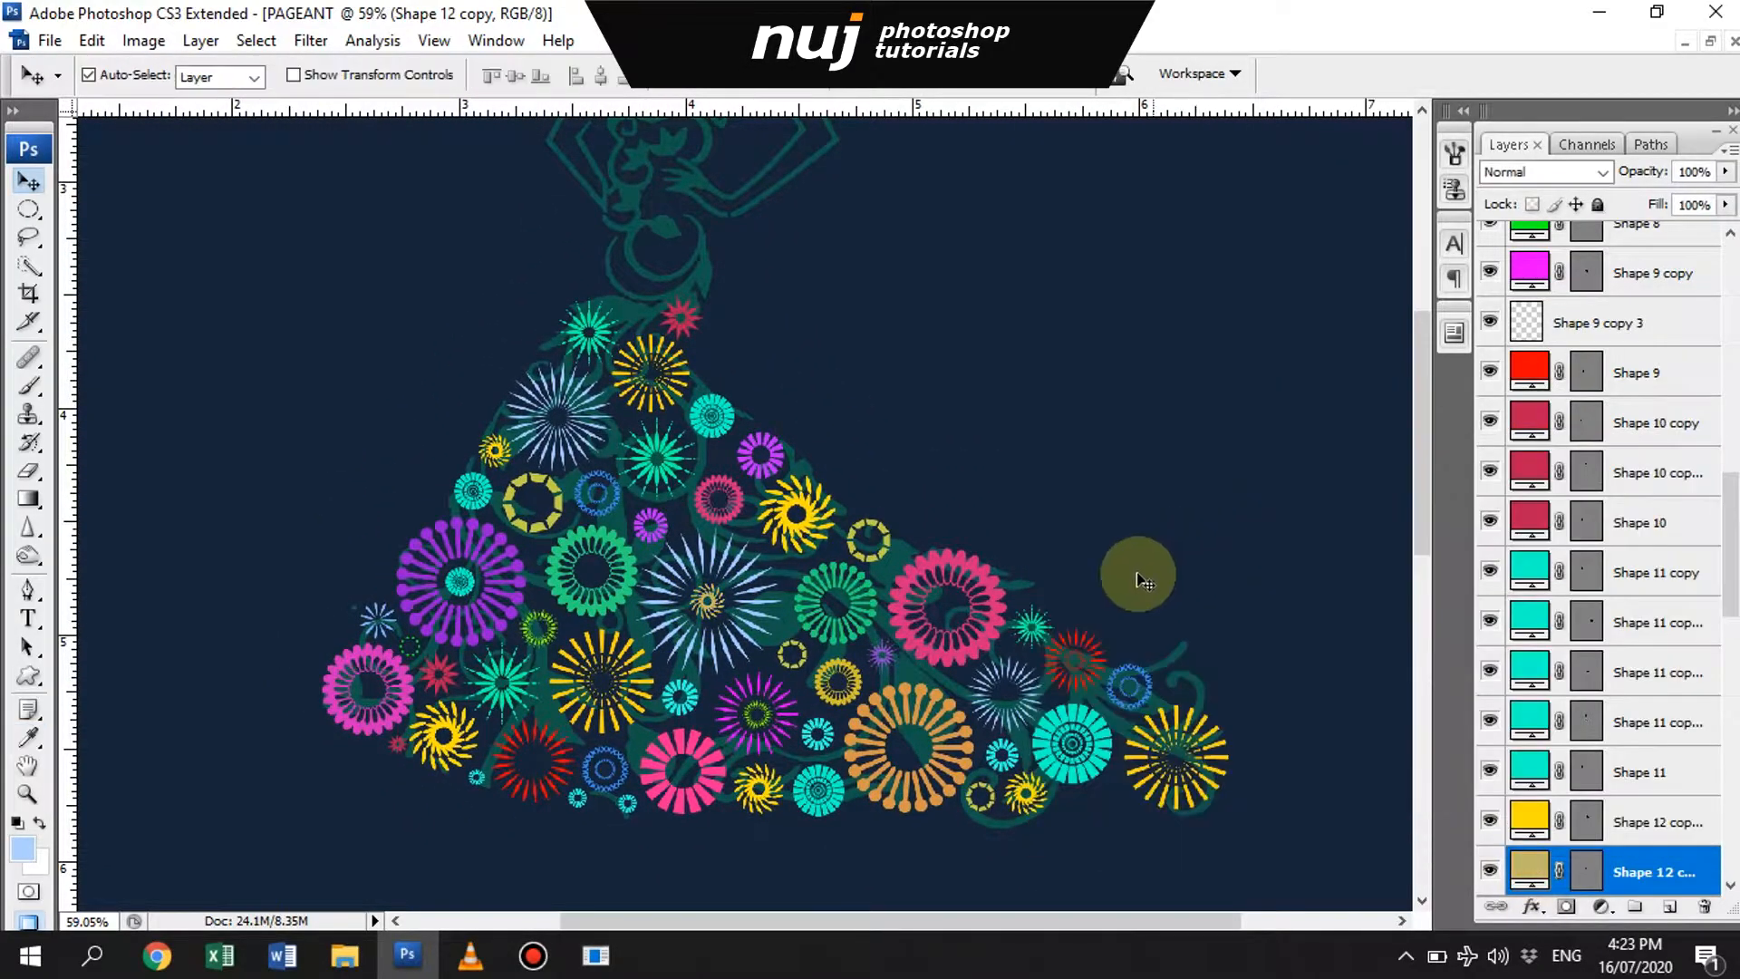
- Recolor the large pink petal ring at the skirt's right side golden yellow
click(970, 581)
double_click(1529, 870)
click(1401, 741)
key(Return)
- Add a smaller concentric copy inside the segmented yellow ring and merge the two rings into one layer
drag(558, 480, 596, 624)
click(607, 615)
key(ctrl+t)
key(Return)
shift+click(1649, 724)
key(ctrl+e)
- Copy the merged yellow ring to the top of the skirt beside the crimson star and scale the copy down
drag(680, 435, 710, 397)
key(ctrl+t)
key(Return)
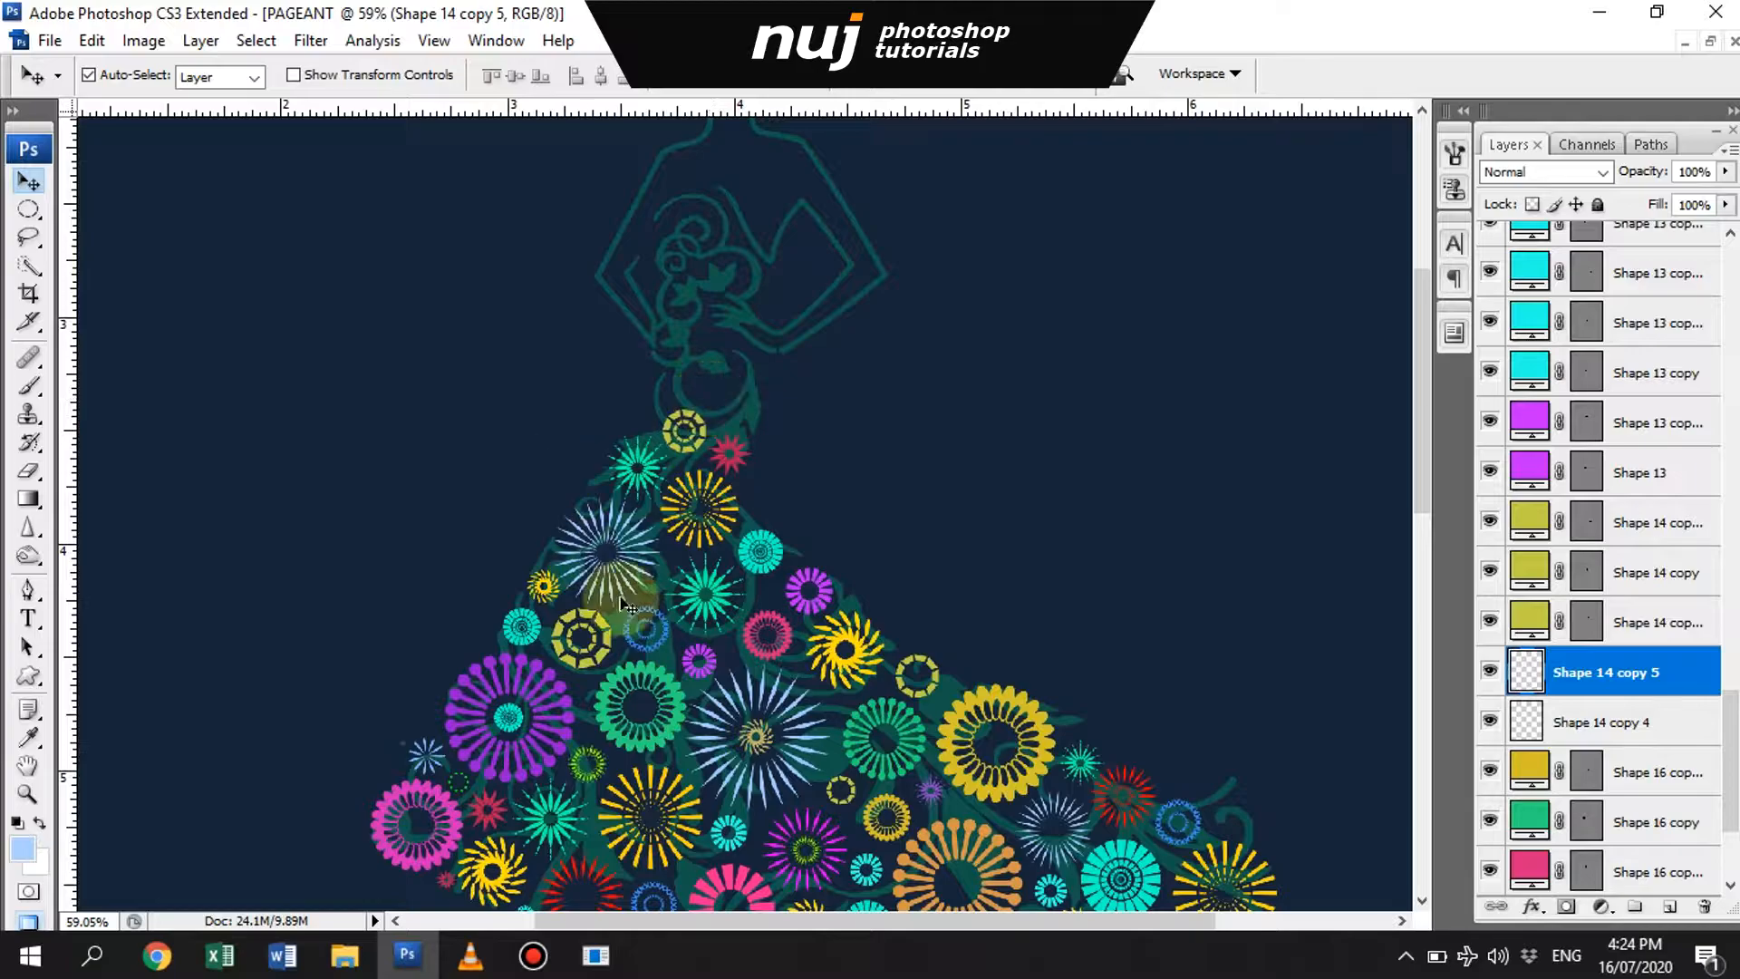
- Copy the small purple ring to the left of the top yellow ring and shrink it to a tiny circle
click(709, 663)
drag(652, 412, 649, 418)
key(ctrl+t)
drag(663, 405, 654, 413)
key(Return)
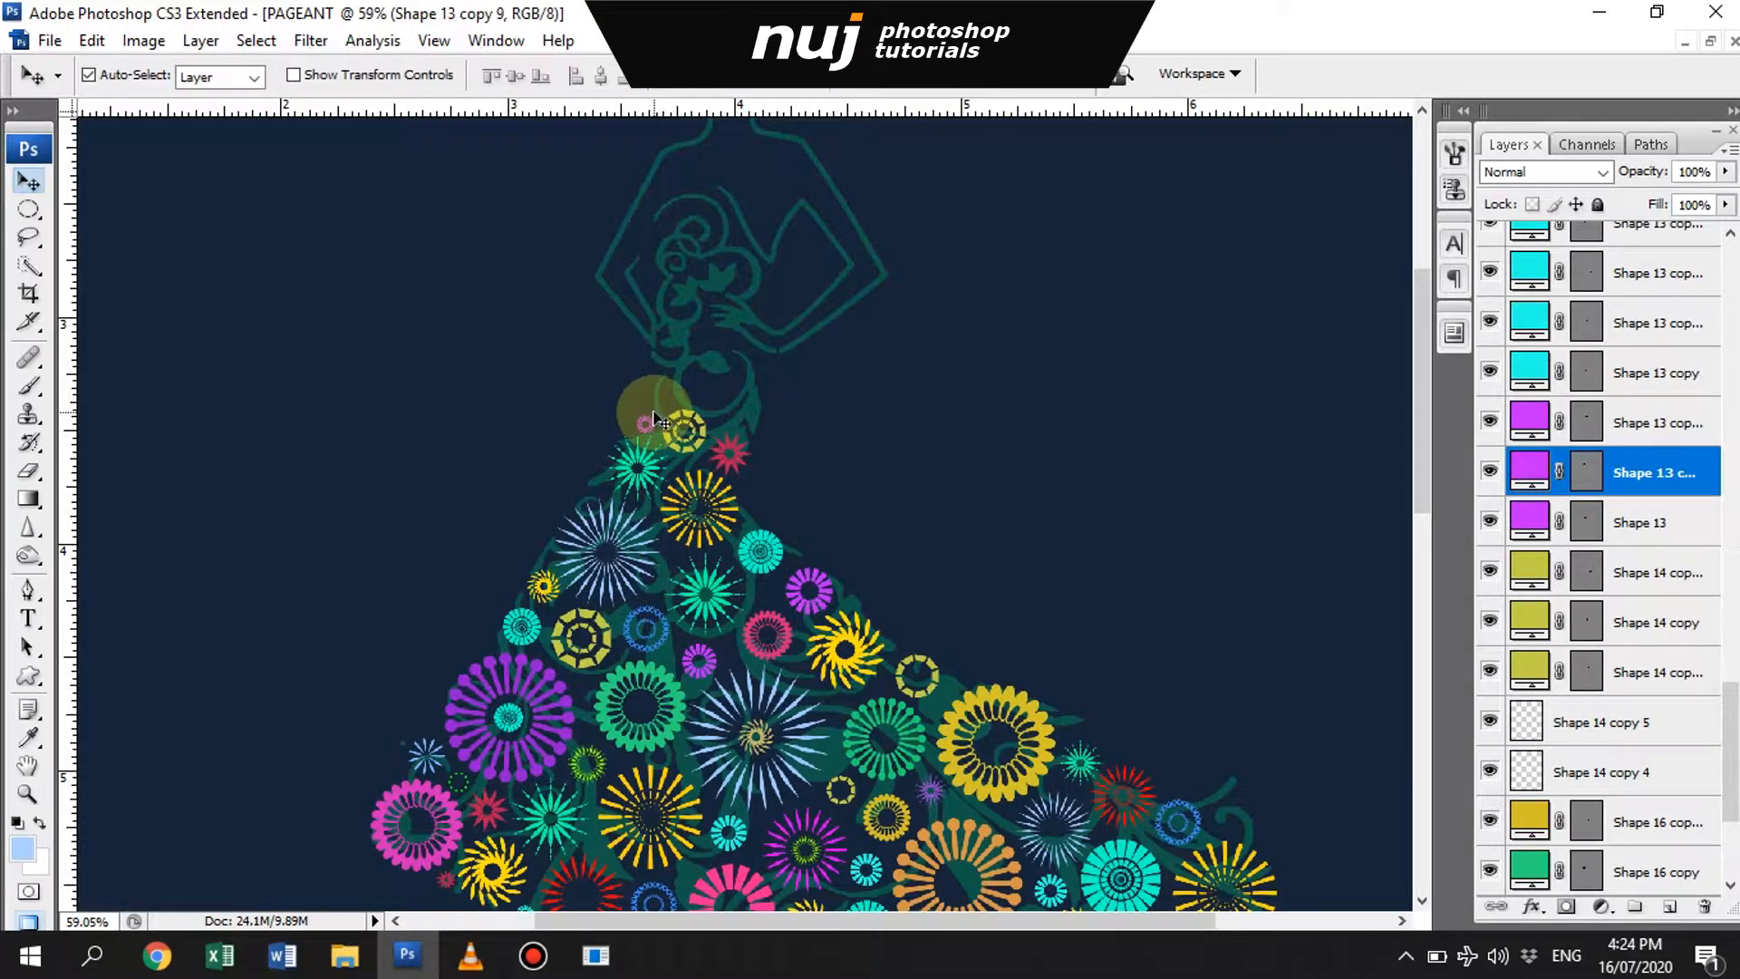
- Copy the large purple flower to the waist above the crimson star and scale the copy down
click(526, 685)
key(ctrl+t)
drag(525, 685, 750, 411)
key(Return)
- Copy the pink ring from the hem to the left of the waist's purple flower and scale it down
drag(741, 872, 692, 388)
key(ctrl+t)
key(Return)
scroll(849, 598, down, 2)
scroll(848, 598, up, 5)
scroll(846, 597, down, 7)
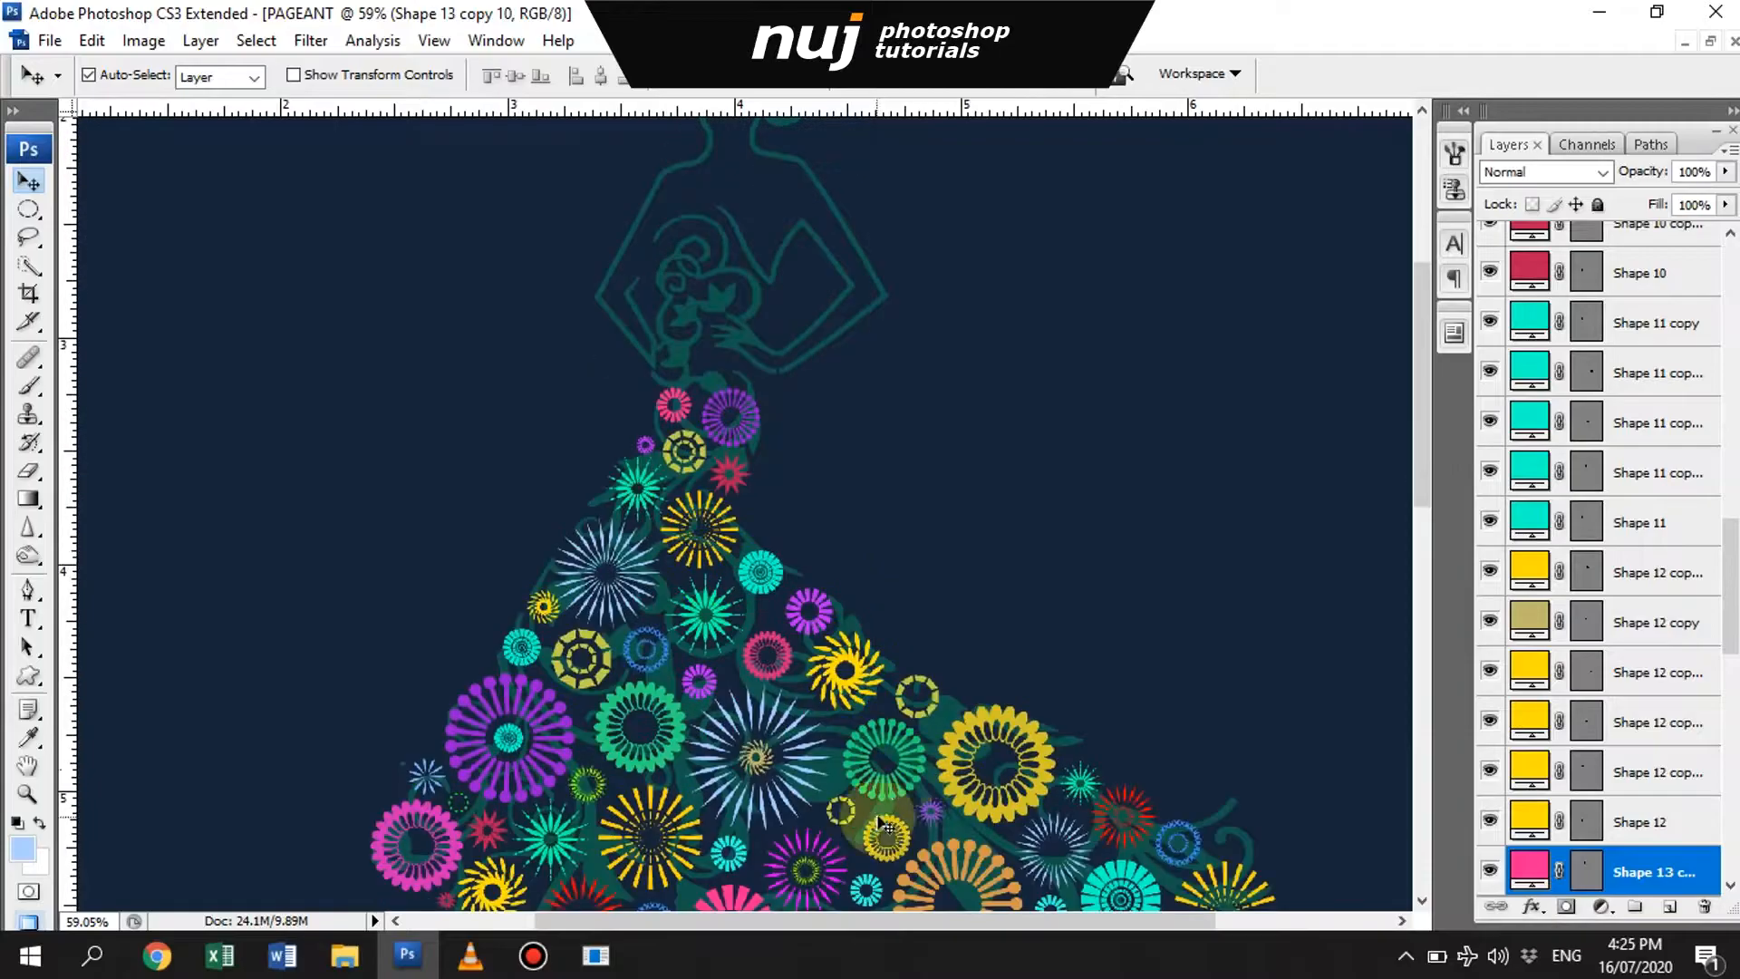
- Copy the large turquoise ring to above the pink and purple flowers at the waist and scale the copy down
click(1125, 772)
drag(1126, 772, 763, 312)
drag(763, 313, 798, 411)
key(ctrl+t)
key(Return)
key(ctrl+t)
key(Return)
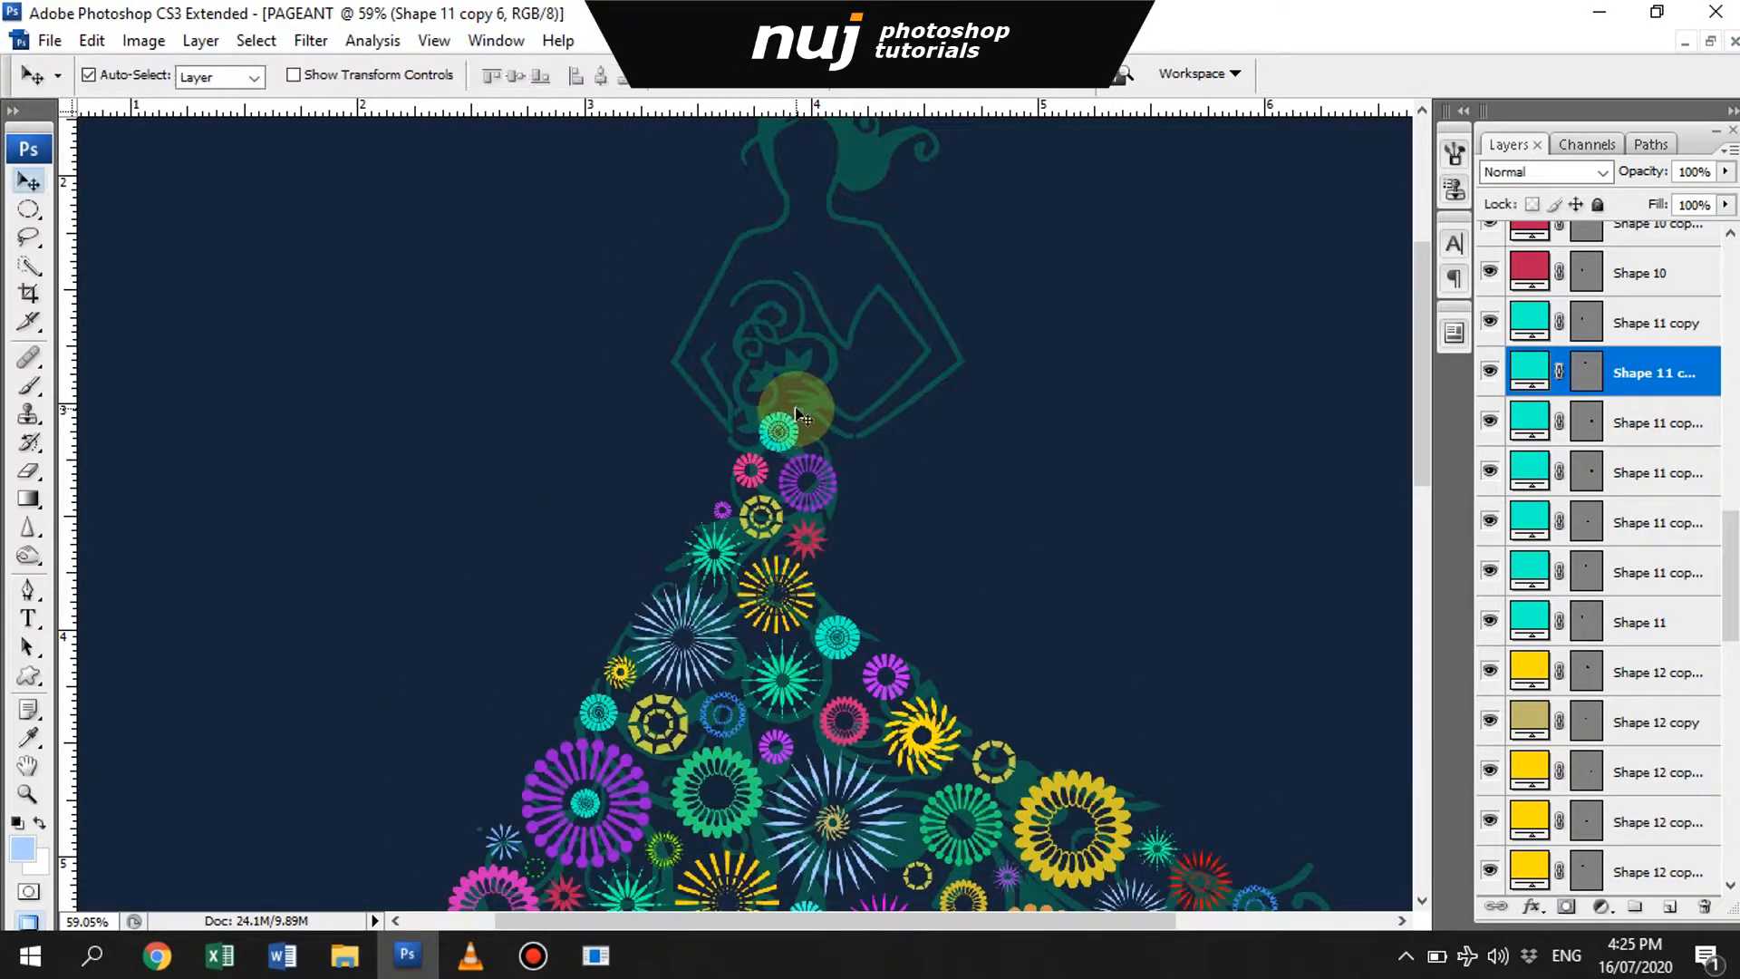
- Copy the green petal ring to the right of the waist's turquoise ring, shrunk to a tiny circle and recolored orange
click(608, 715)
click(772, 750)
drag(744, 768, 906, 487)
key(ctrl+t)
drag(924, 463, 890, 499)
key(Return)
drag(892, 531, 839, 470)
double_click(1528, 865)
click(1400, 754)
key(Return)
- Copy the yellow swirl flower to the left of the waist's turquoise ring and scale the copy down
scroll(960, 716, down, 1)
click(940, 699)
key(ctrl+t)
drag(940, 699, 753, 391)
key(Return)
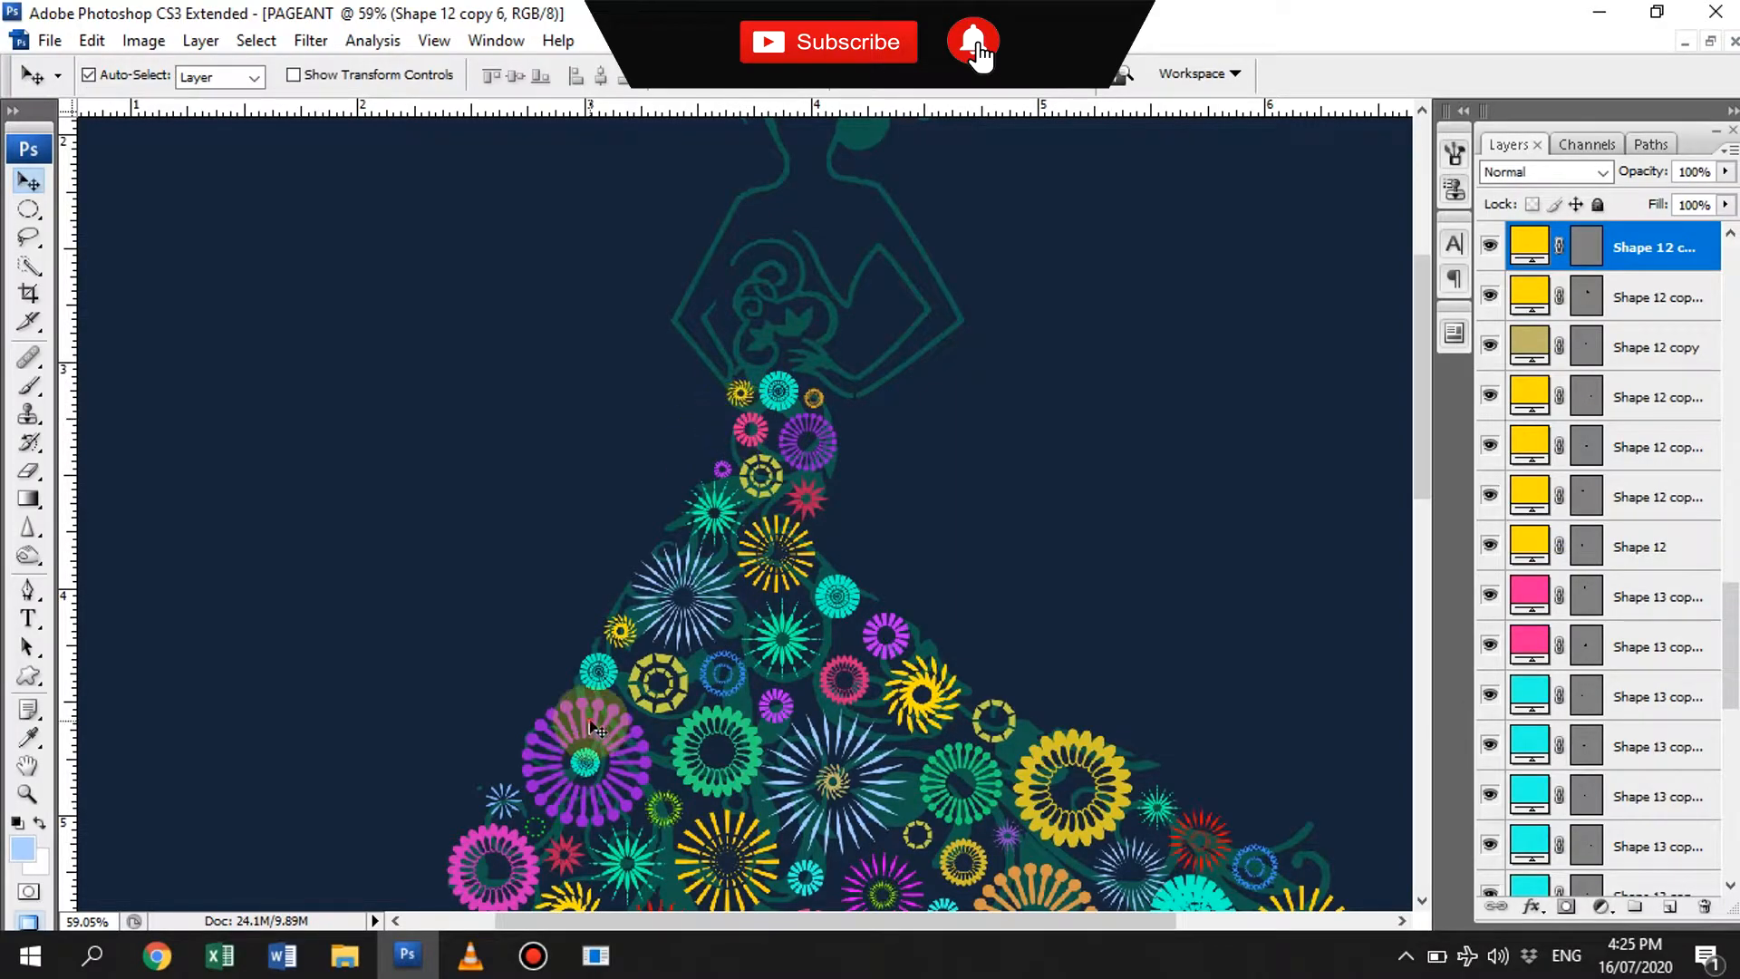
- Copy the large purple flower to above the small yellow swirl at the waist and shrink it to a tiny flower
click(581, 712)
click(842, 373)
drag(566, 736, 659, 320)
key(ctrl+t)
drag(744, 281, 760, 379)
key(Return)
- Add a smaller concentric copy inside the red sunburst near the gown's hem
click(631, 862)
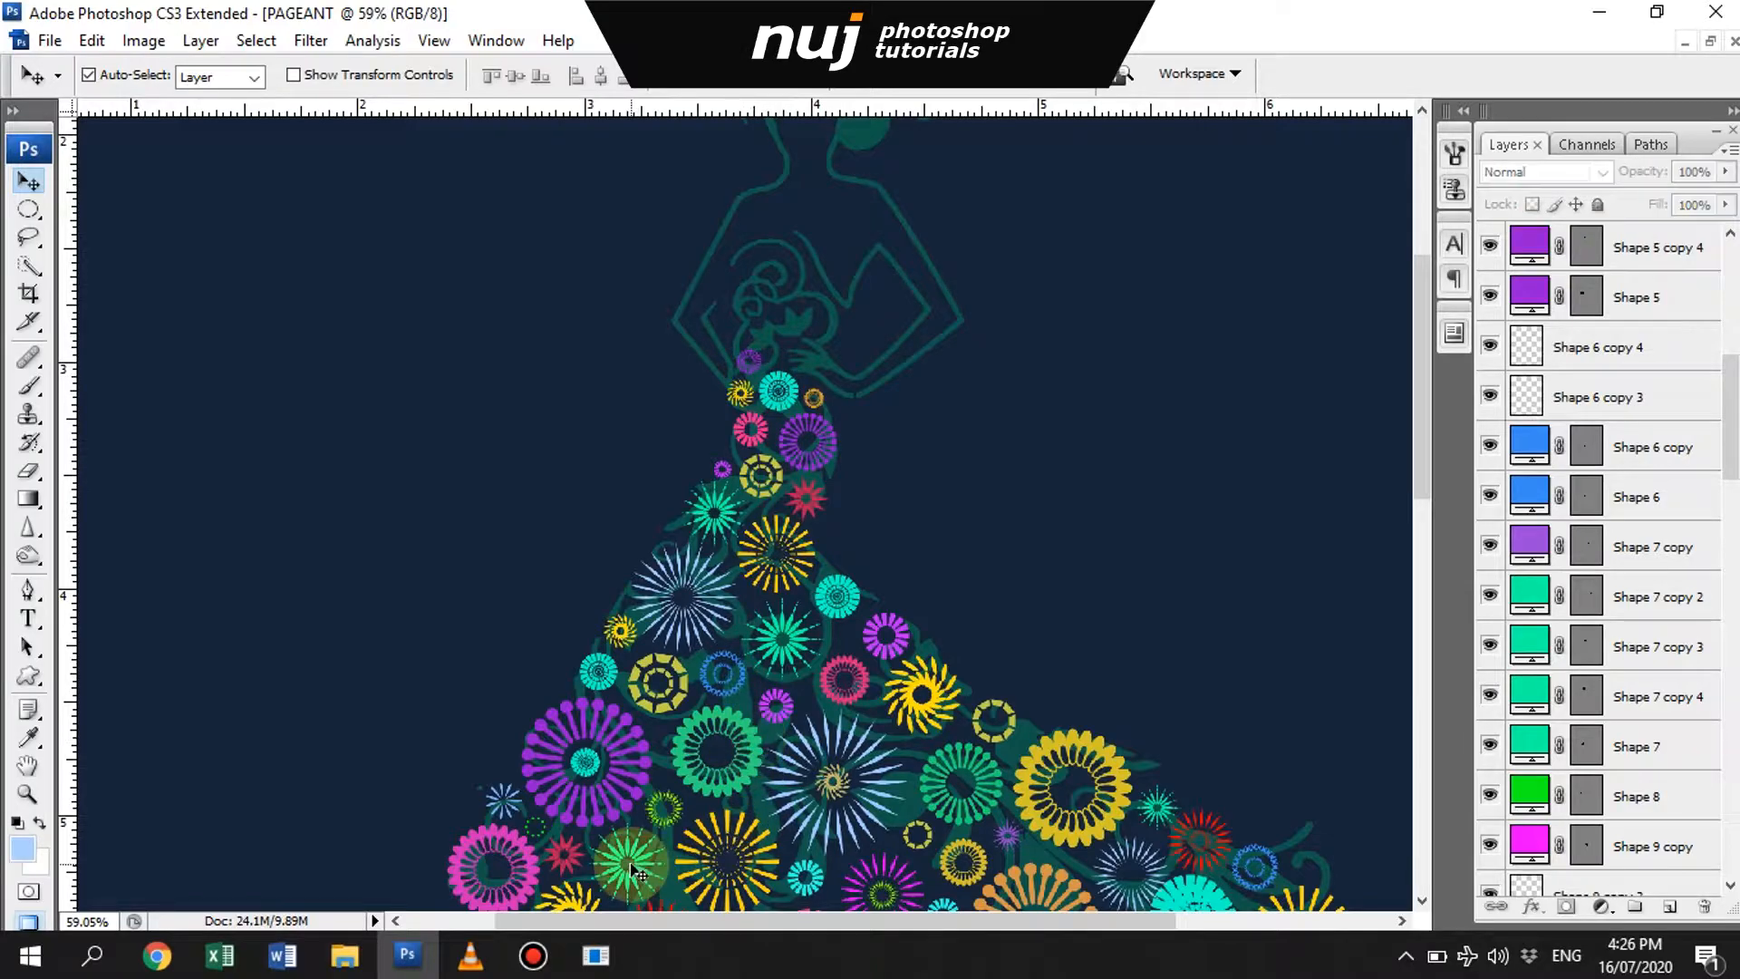
scroll(653, 861, down, 2)
click(668, 861)
key(ctrl+j)
key(ctrl+t)
drag(702, 814, 685, 836)
scroll(685, 835, down, 10)
drag(764, 545, 804, 965)
key(Return)
- Copy the red sunburst up to the bodice, scale it down, and place it just above the tiny purple flower
key(ctrl+t)
drag(1092, 774, 906, 191)
key(Return)
click(727, 456)
click(726, 456)
drag(906, 191, 792, 385)
key(ctrl+t)
key(Return)
drag(786, 409, 789, 462)
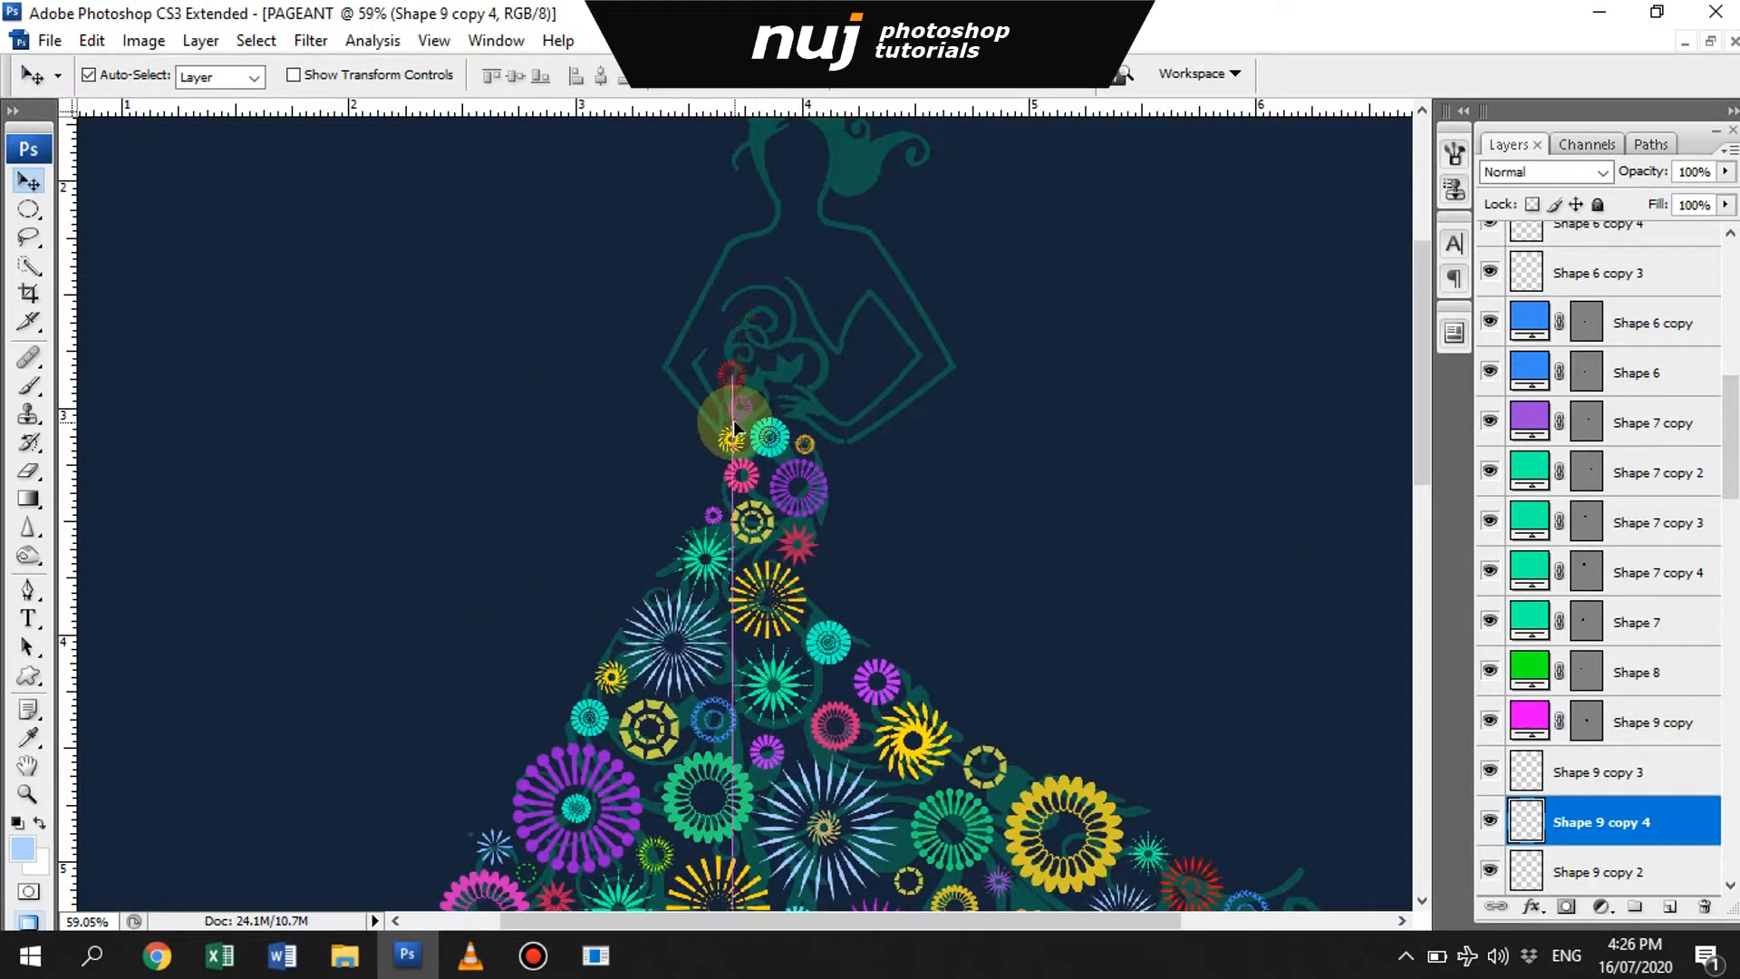
- Copy the golden petal ring from the skirt to the bodice's chest area and scale the copy down
click(1077, 789)
drag(947, 816, 942, 708)
drag(1060, 709, 765, 192)
drag(770, 209, 771, 707)
key(ctrl+t)
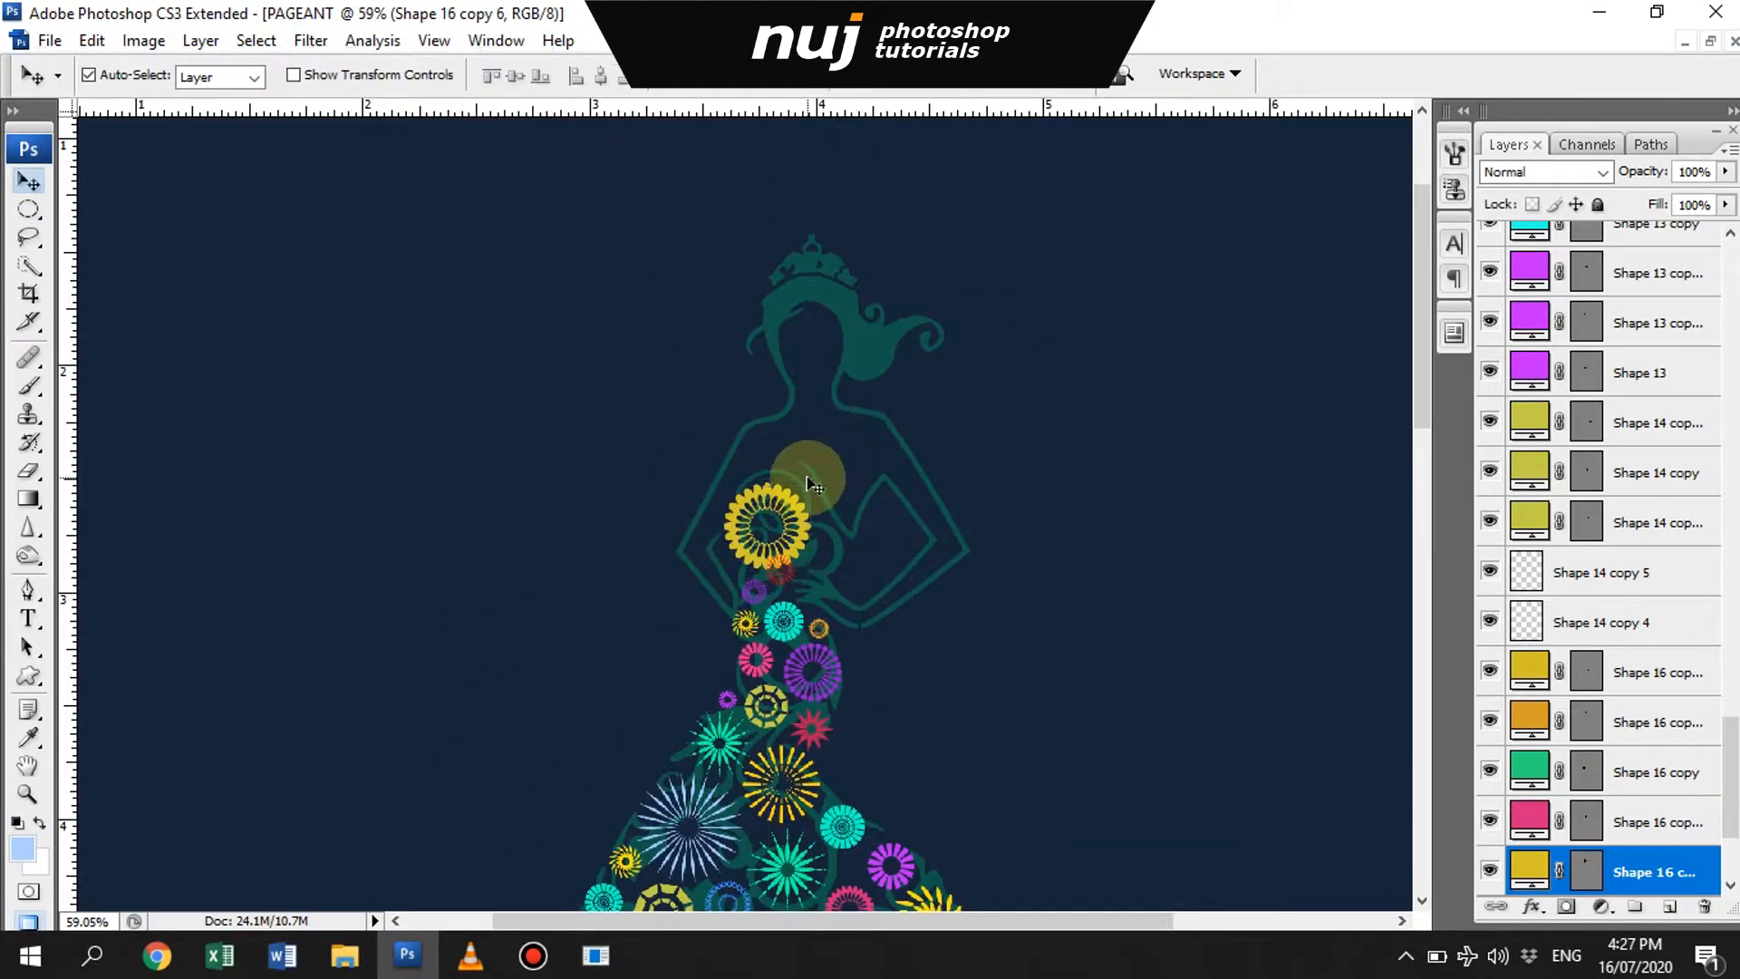
drag(850, 592, 816, 391)
key(ctrl+t)
drag(784, 259, 747, 226)
key(Return)
- Copy the purple ring from the skirt's right edge to the lower right of the golden ring on the chest
click(1151, 856)
click(1148, 849)
click(1148, 834)
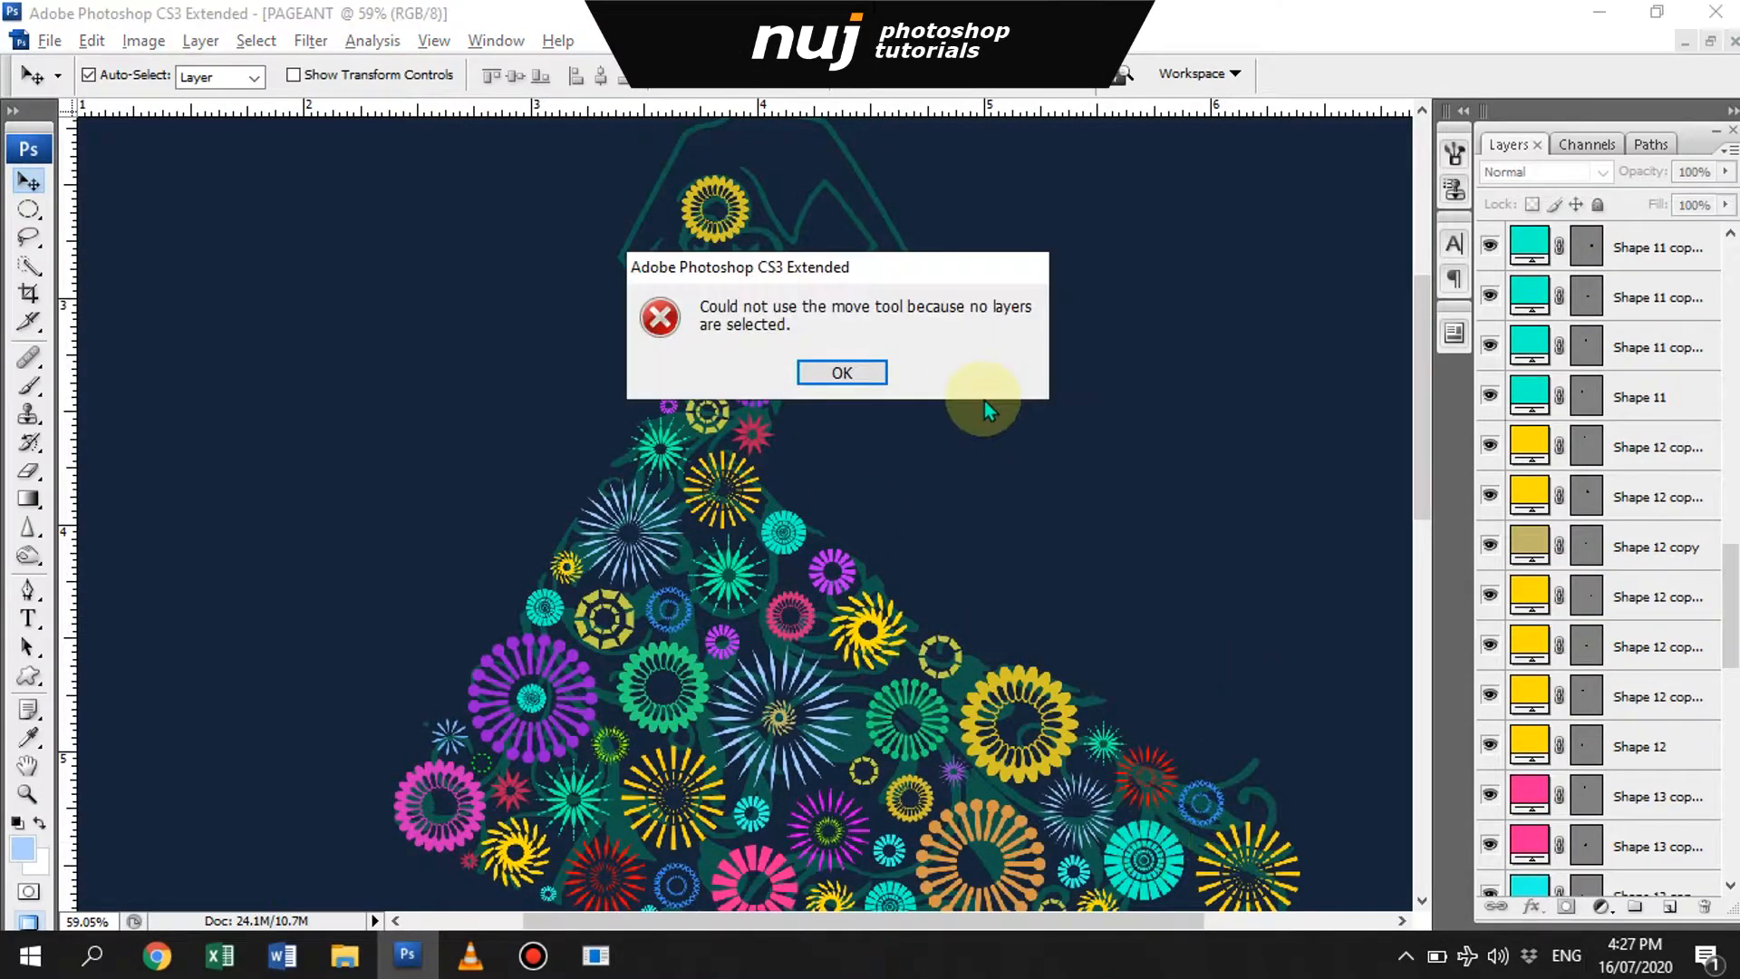
click(841, 373)
click(836, 570)
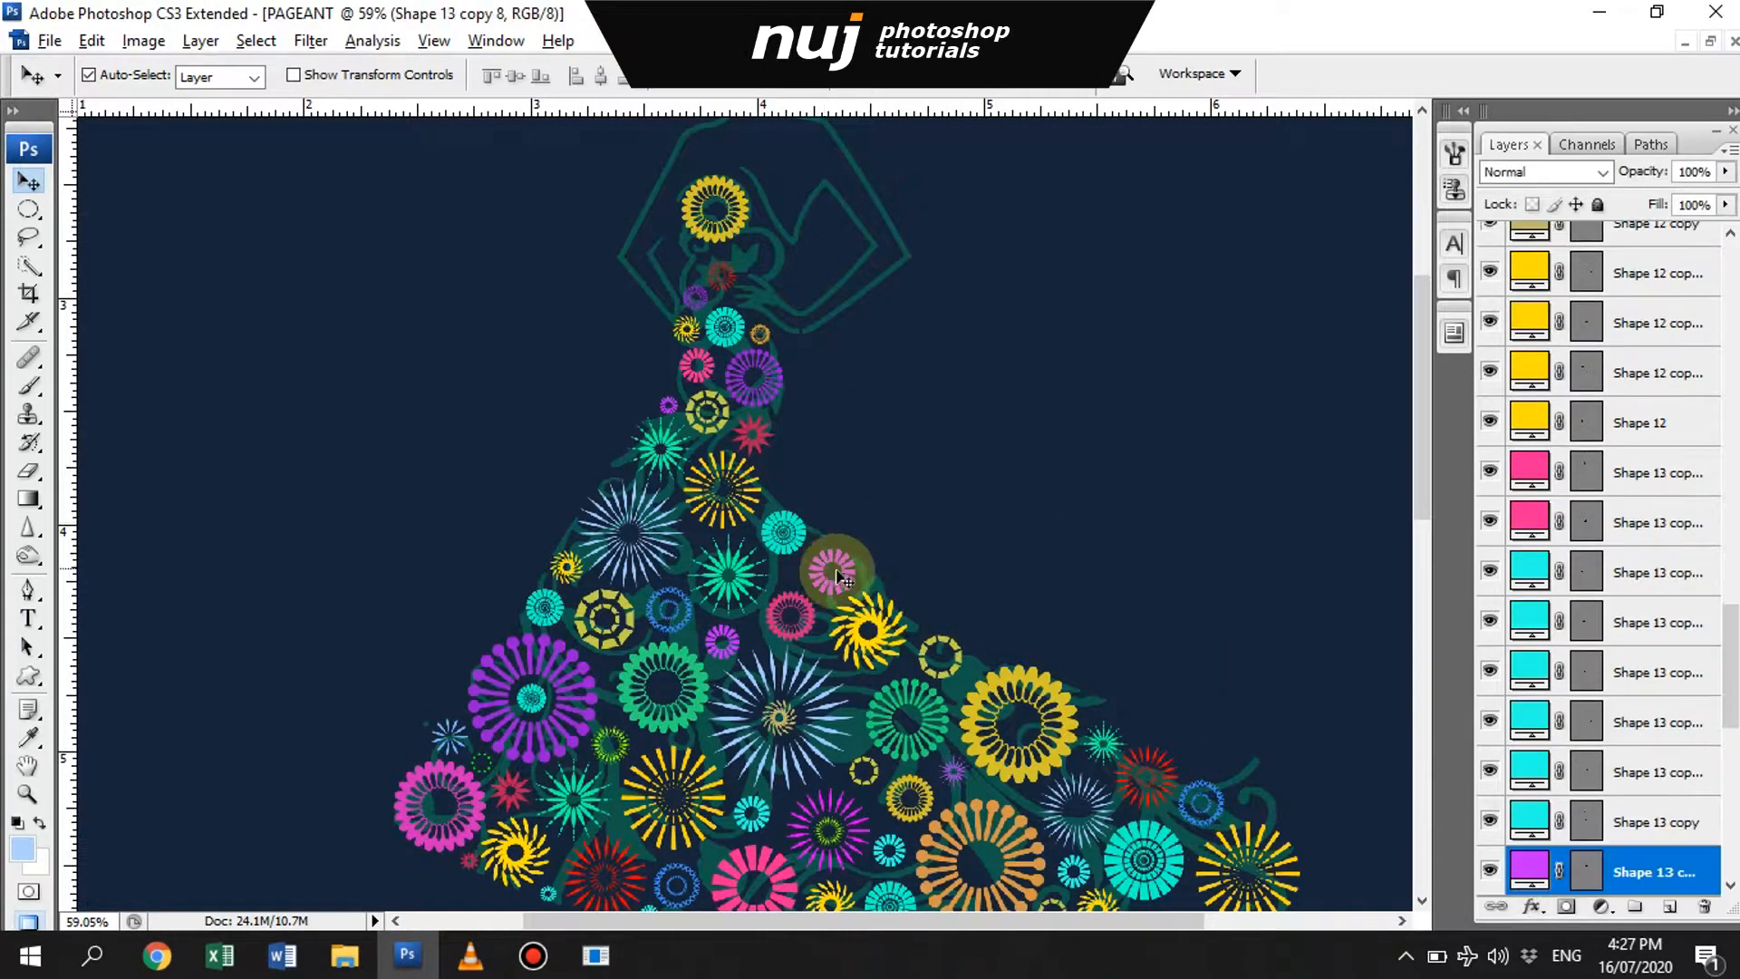
click(760, 279)
- Copy the segmented yellow ring to the left of the bodice's small red sunburst and scale the copy down
click(623, 609)
drag(613, 597, 677, 262)
key(ctrl+t)
drag(642, 252, 665, 275)
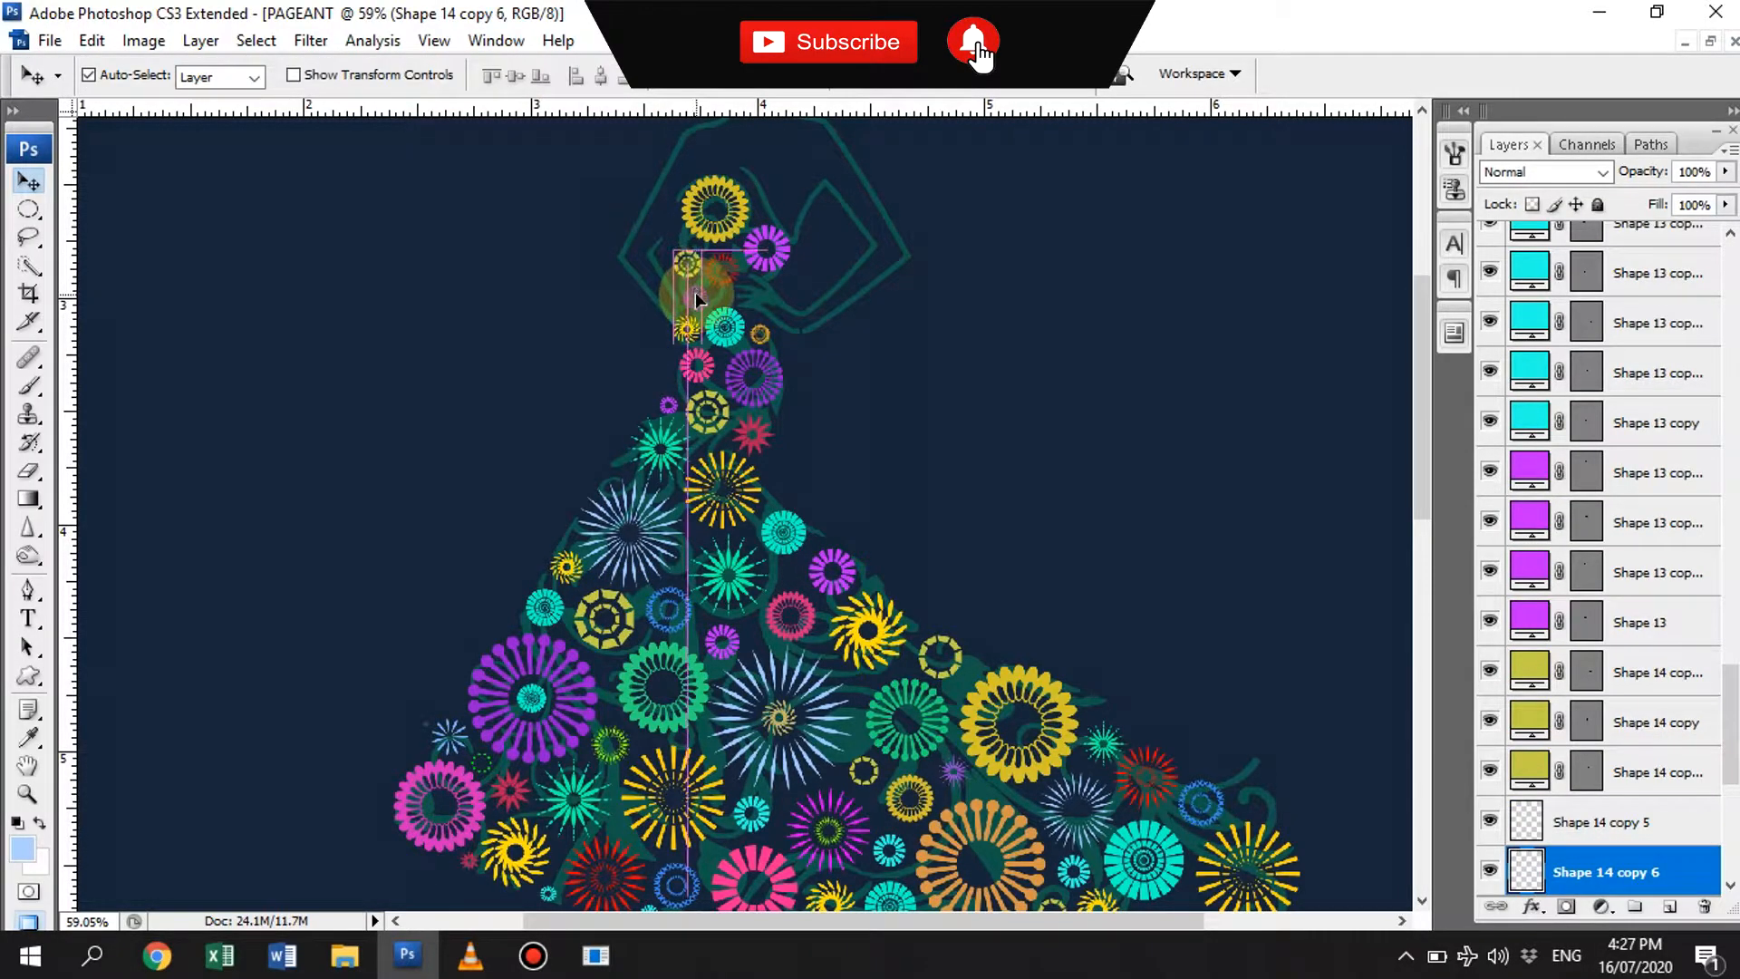
drag(696, 299, 696, 298)
- Select all the flower shape layers and group them
scroll(1628, 789, down, 5)
click(1658, 771)
drag(1732, 796, 1731, 263)
click(534, 955)
shift+click(1653, 247)
key(ctrl+g)
- Hide the gown silhouette layer and fit the whole poster in view to compare it with and without the silhouette
click(1490, 282)
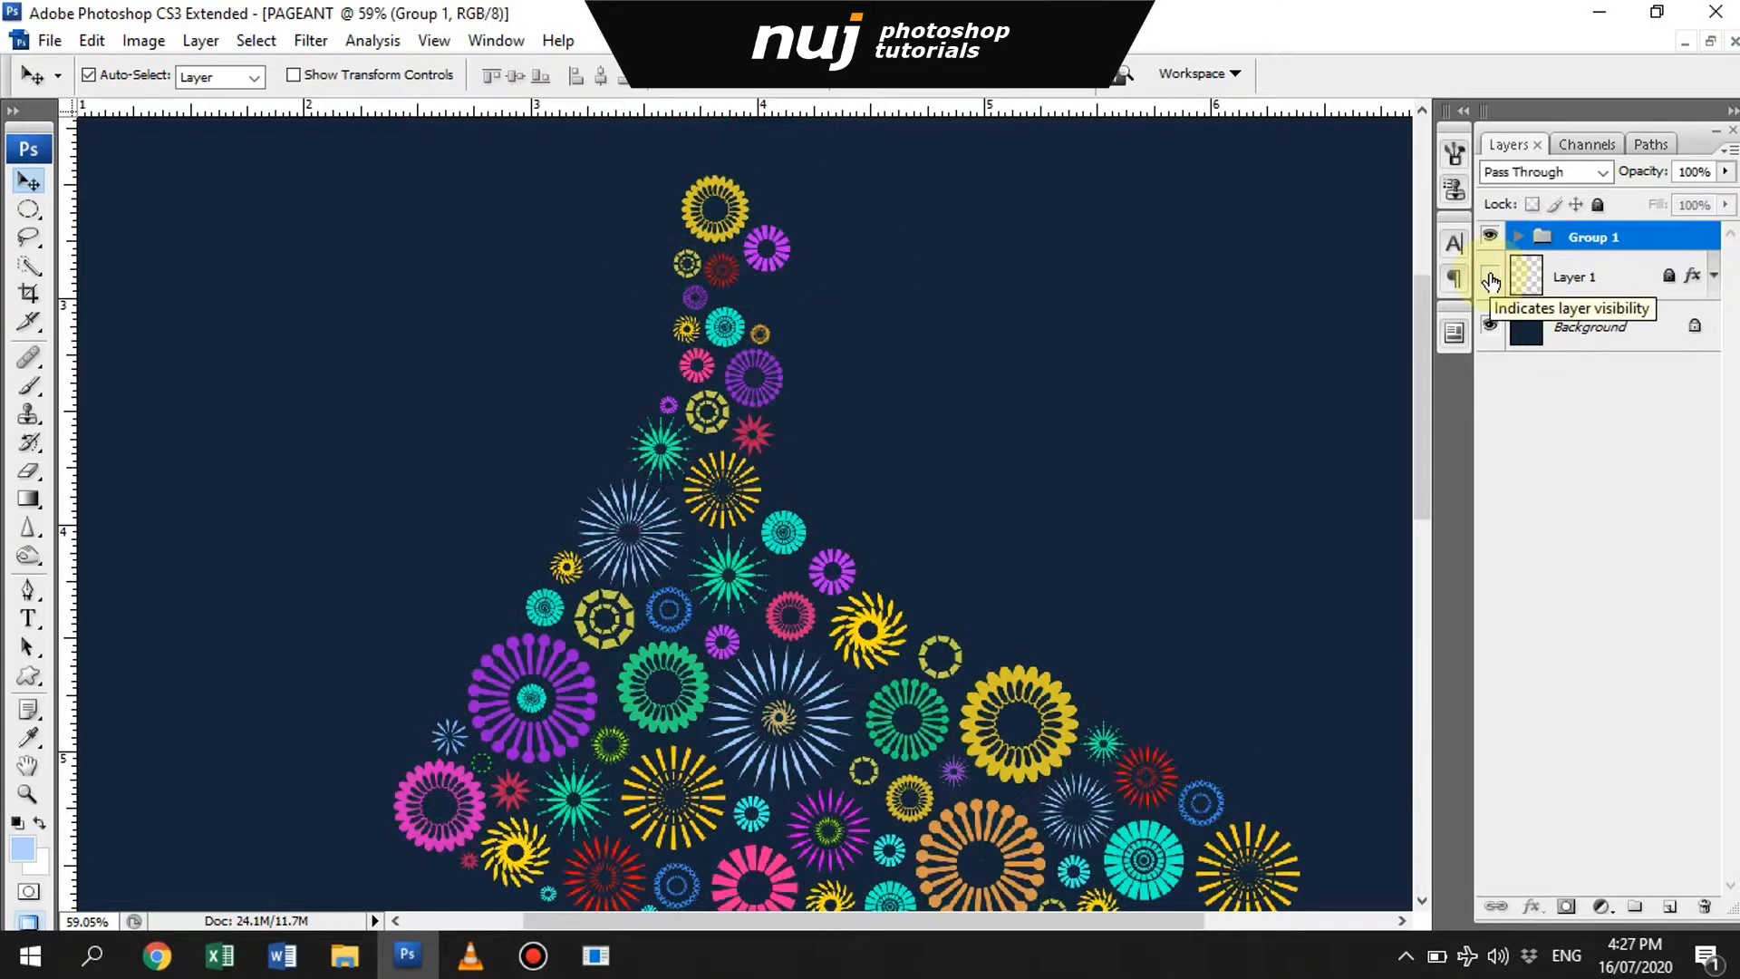
key(ctrl+0)
click(1488, 278)
click(1488, 277)
- Unlock the gown silhouette layer and set its opacity to 100%
click(1627, 279)
click(1597, 205)
drag(1645, 174, 1729, 177)
click(1490, 277)
key(z)
drag(753, 452, 943, 601)
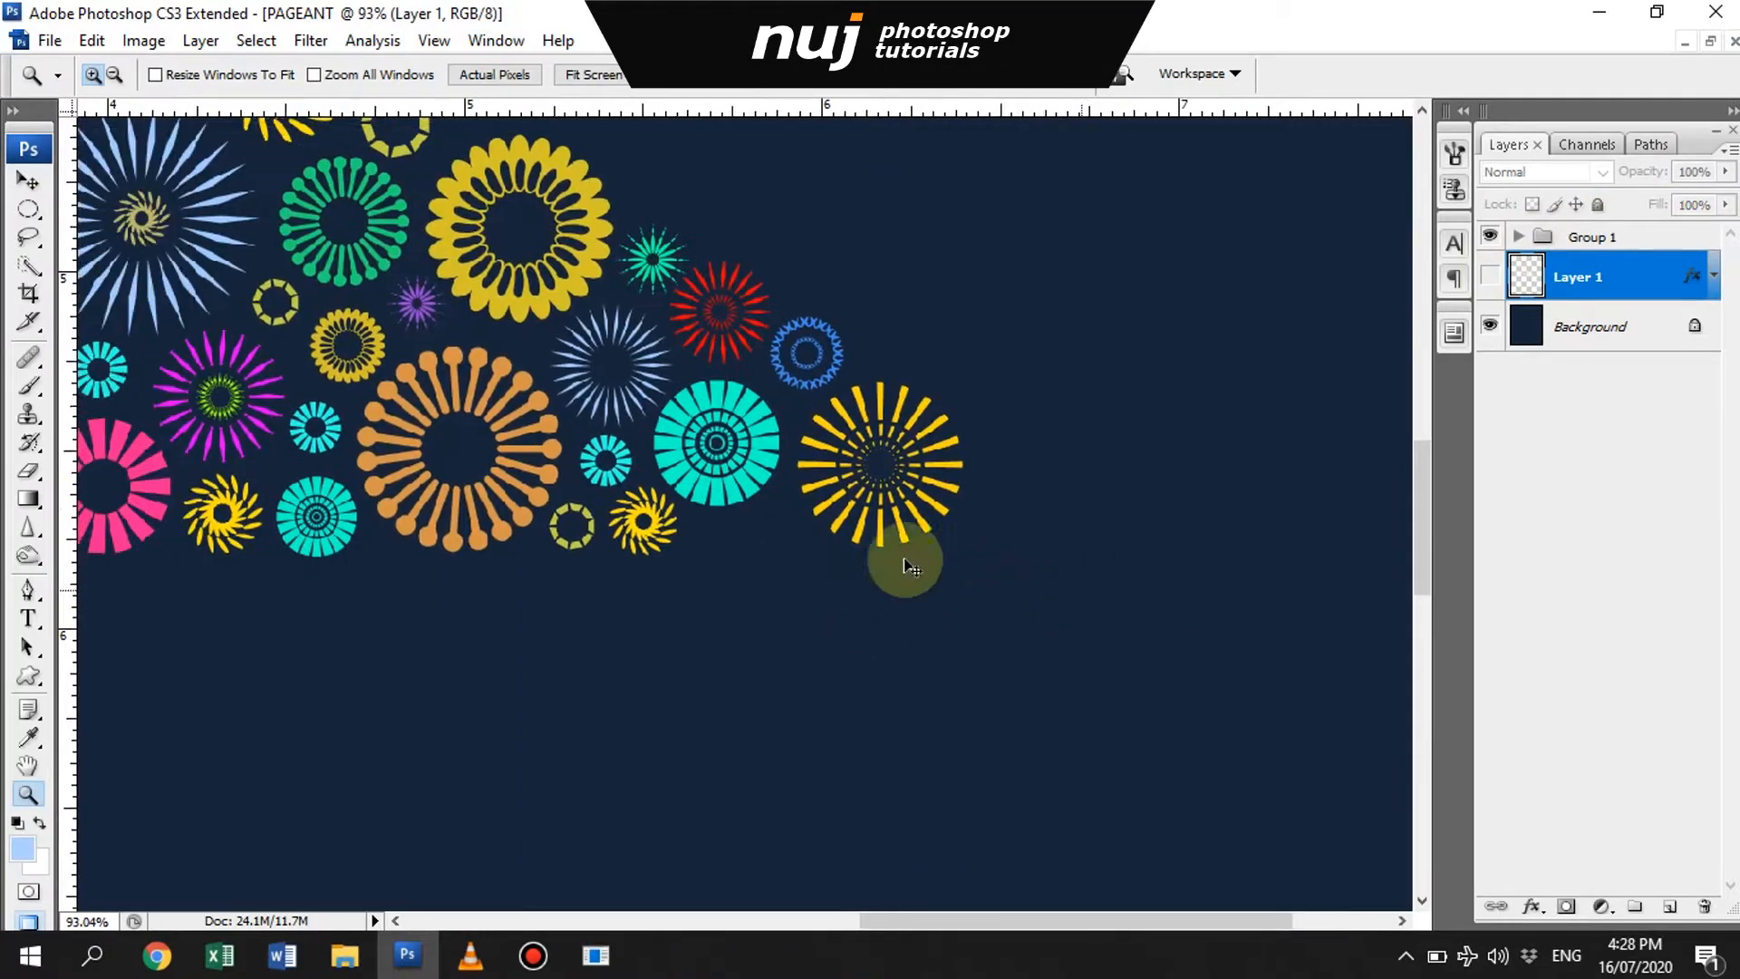
- Copy the small yellow ring into the gap between the teal ring and the large yellow sunburst, and recolor it orange
key(v)
click(359, 404)
drag(362, 319, 779, 501)
double_click(1547, 868)
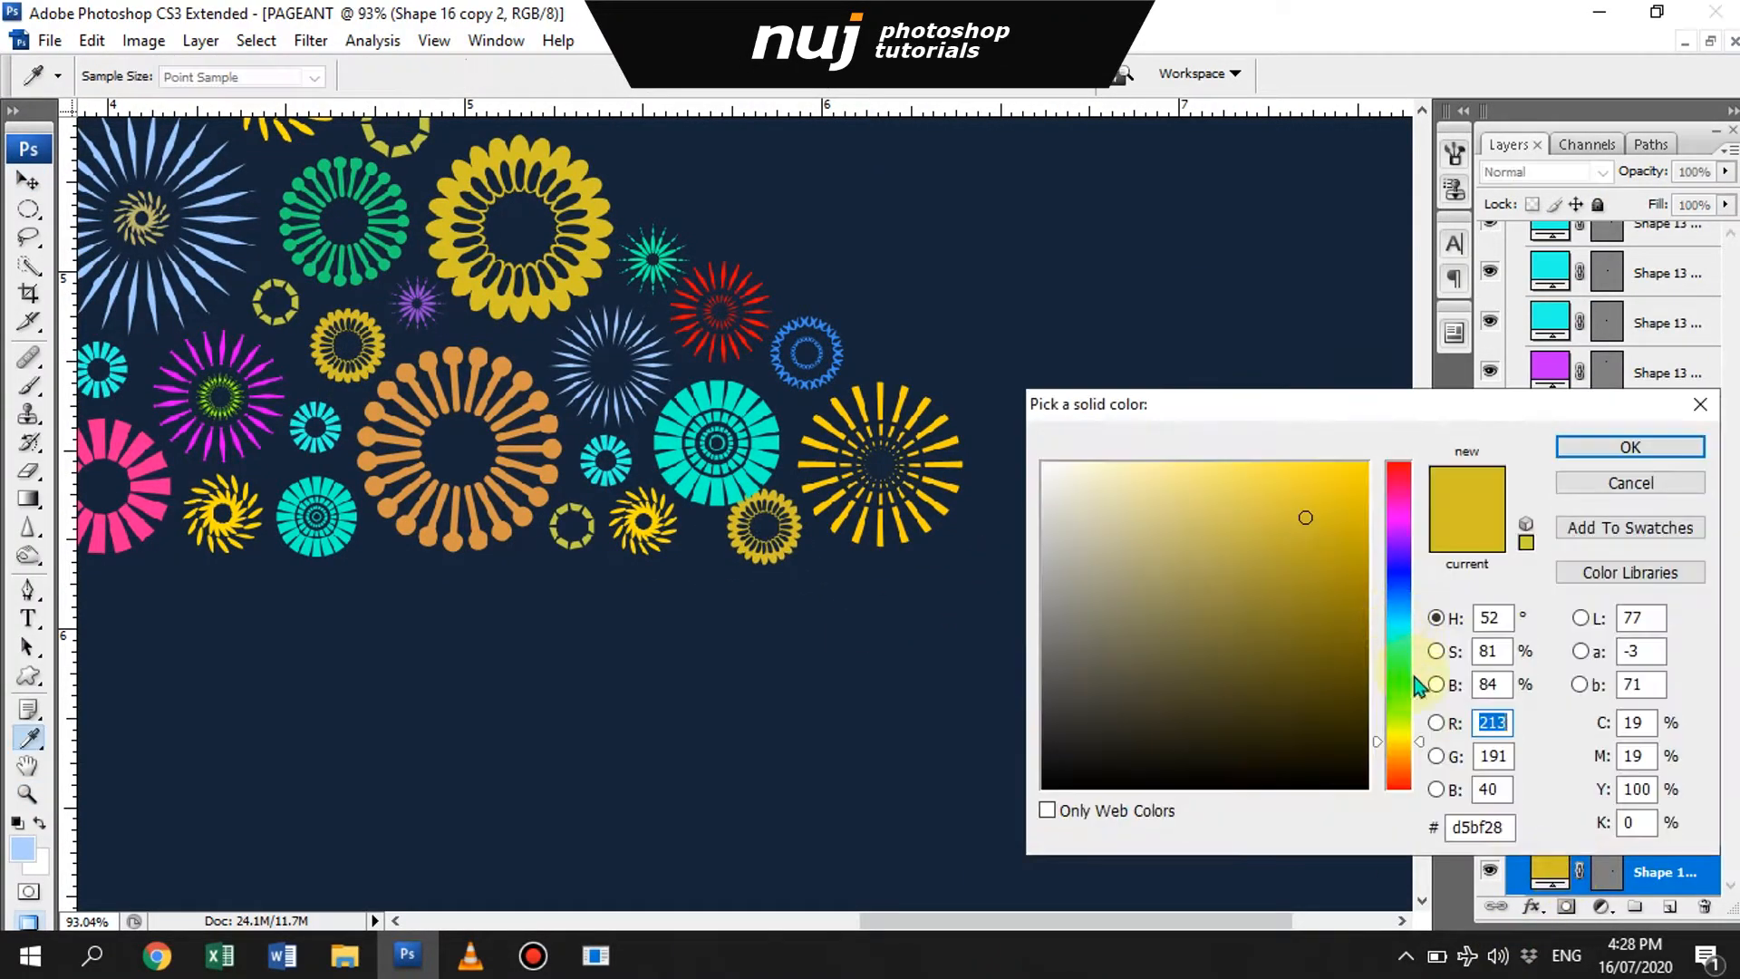
click(1176, 852)
click(1531, 447)
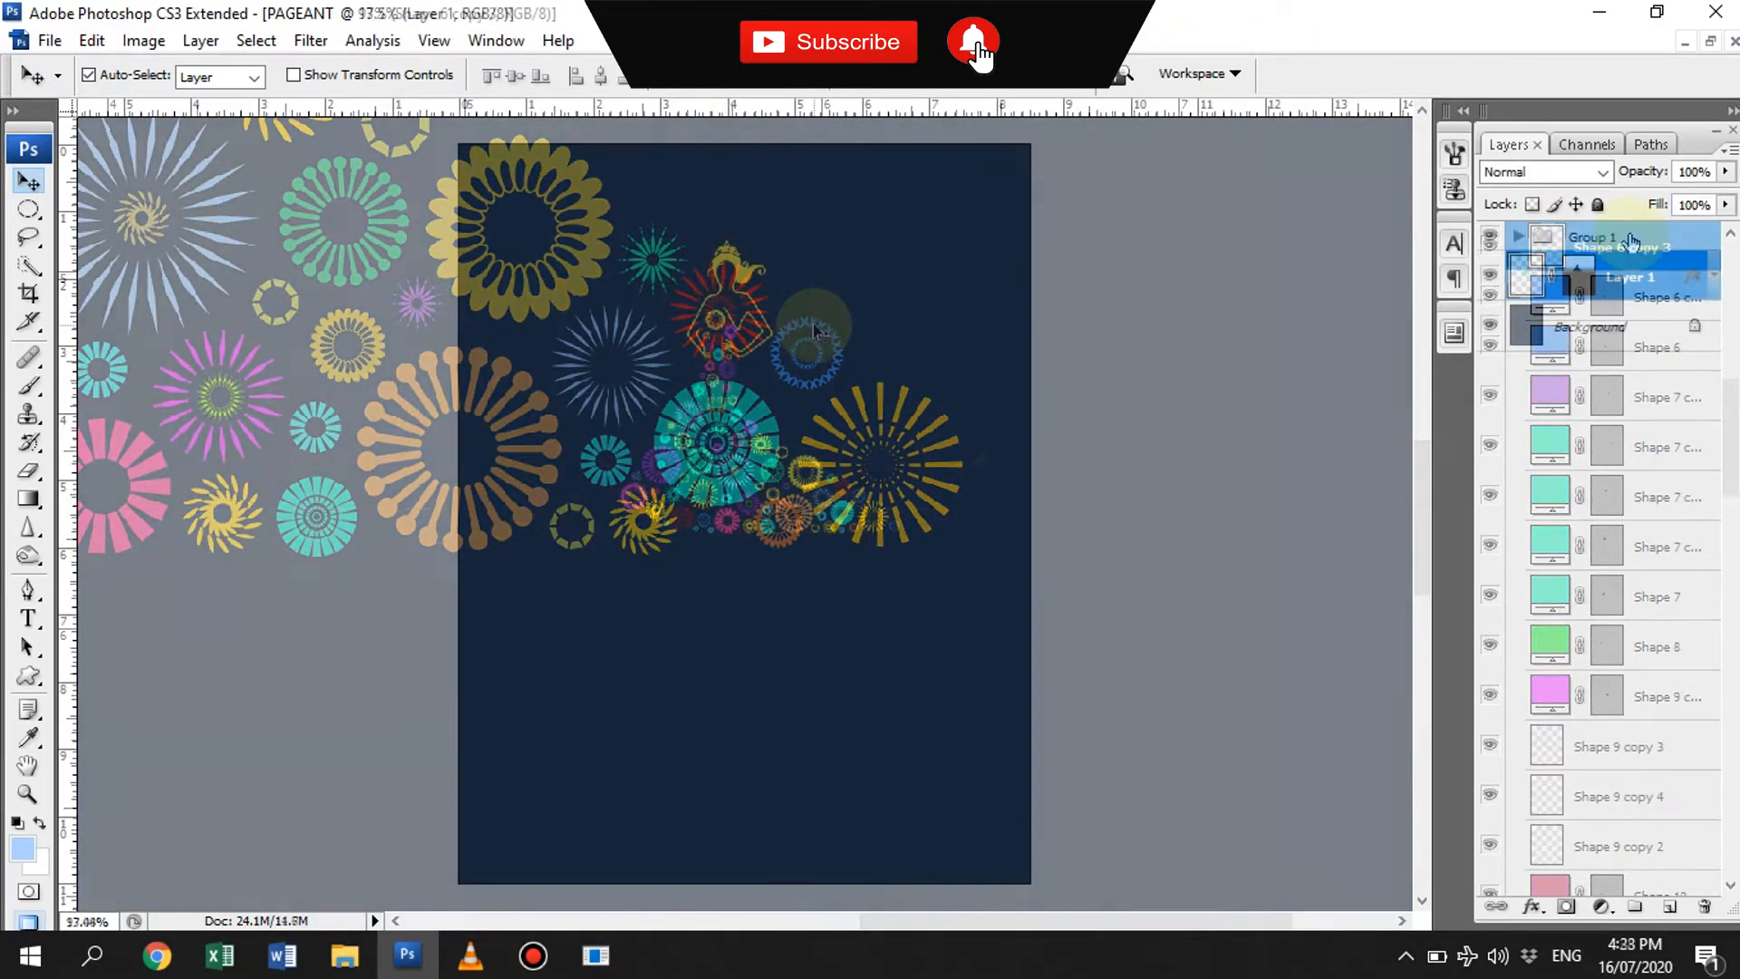
- Set the text color to the silhouette's yellow and add the text BINIBINING below the gown
click(783, 76)
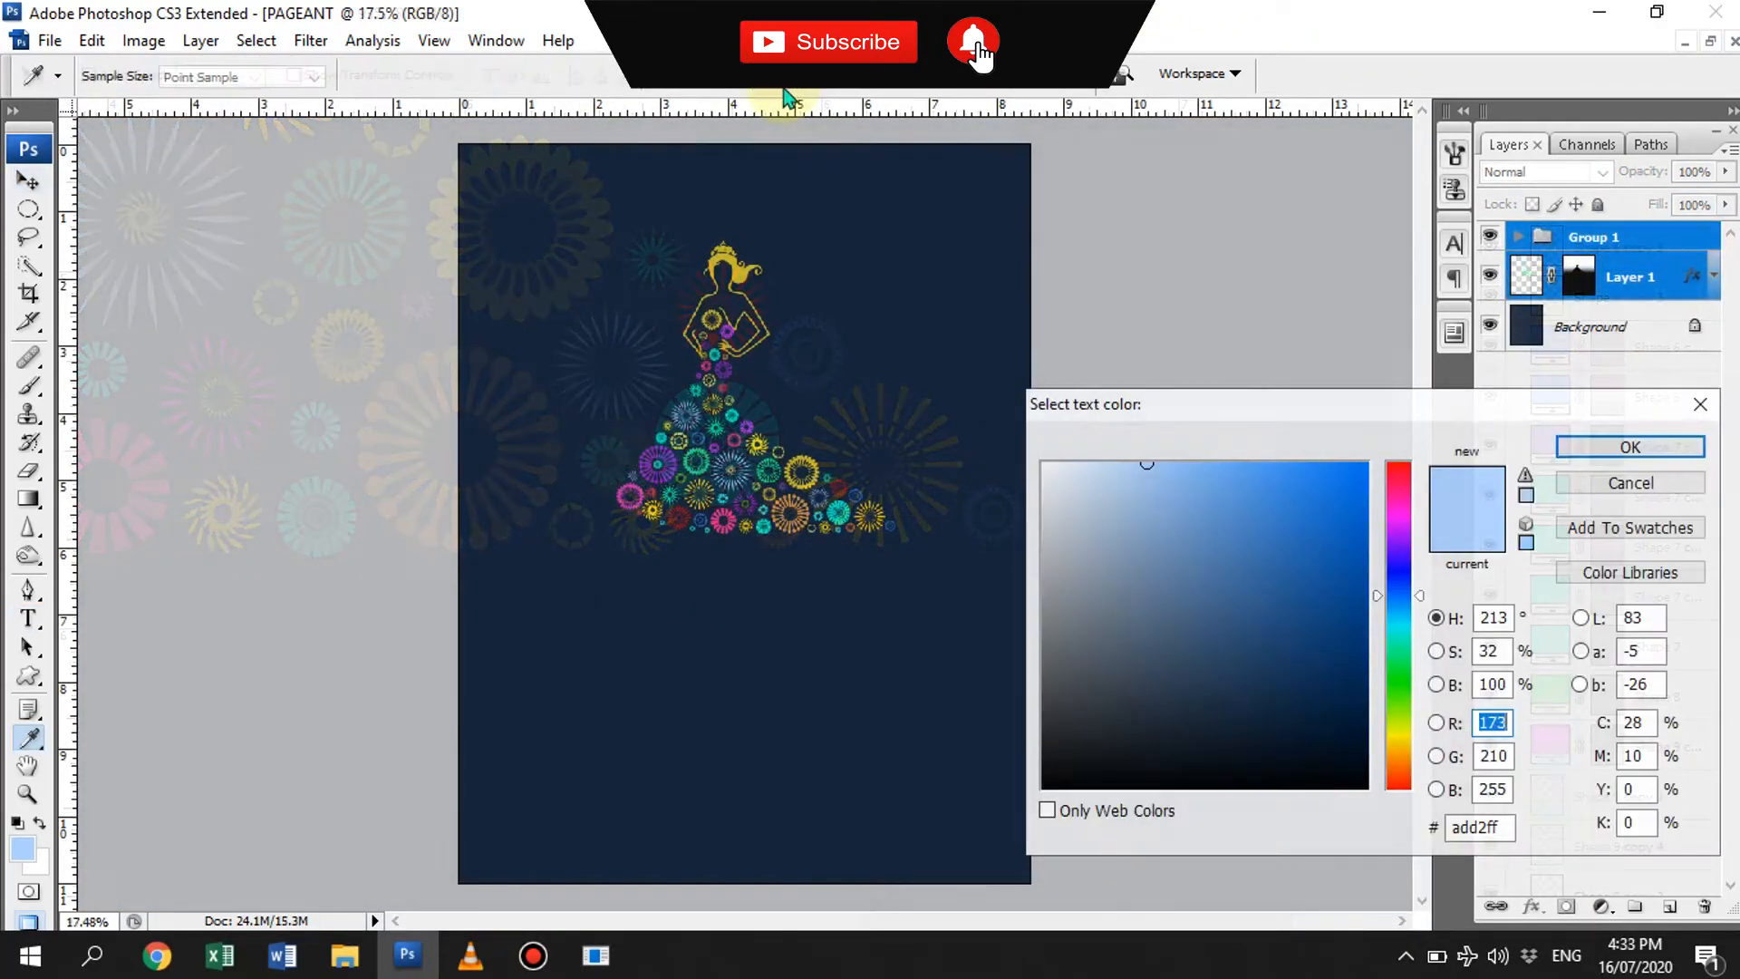
click(1042, 463)
click(739, 275)
key(Return)
click(625, 616)
text(BINIBINING)
- Try the Birch Std and Candara fonts on the BINIBINING text
key(ctrl+a)
click(266, 75)
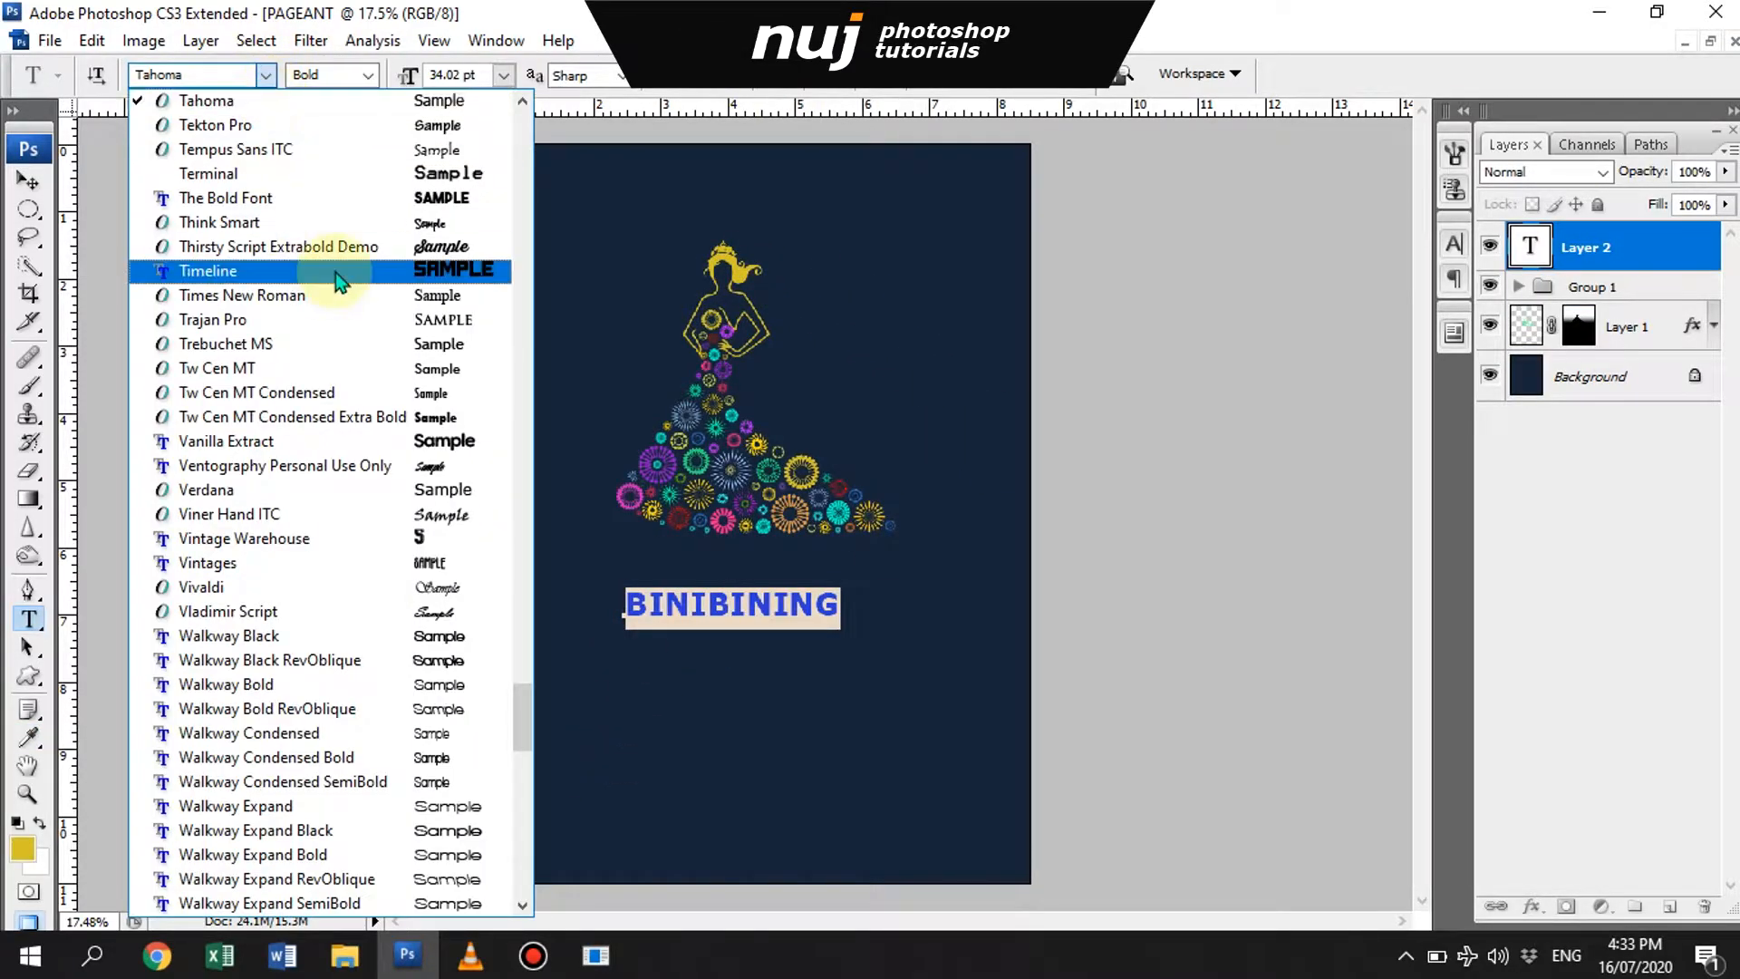
scroll(480, 174, up, 10)
scroll(439, 610, up, 4)
scroll(427, 575, down, 2)
click(426, 678)
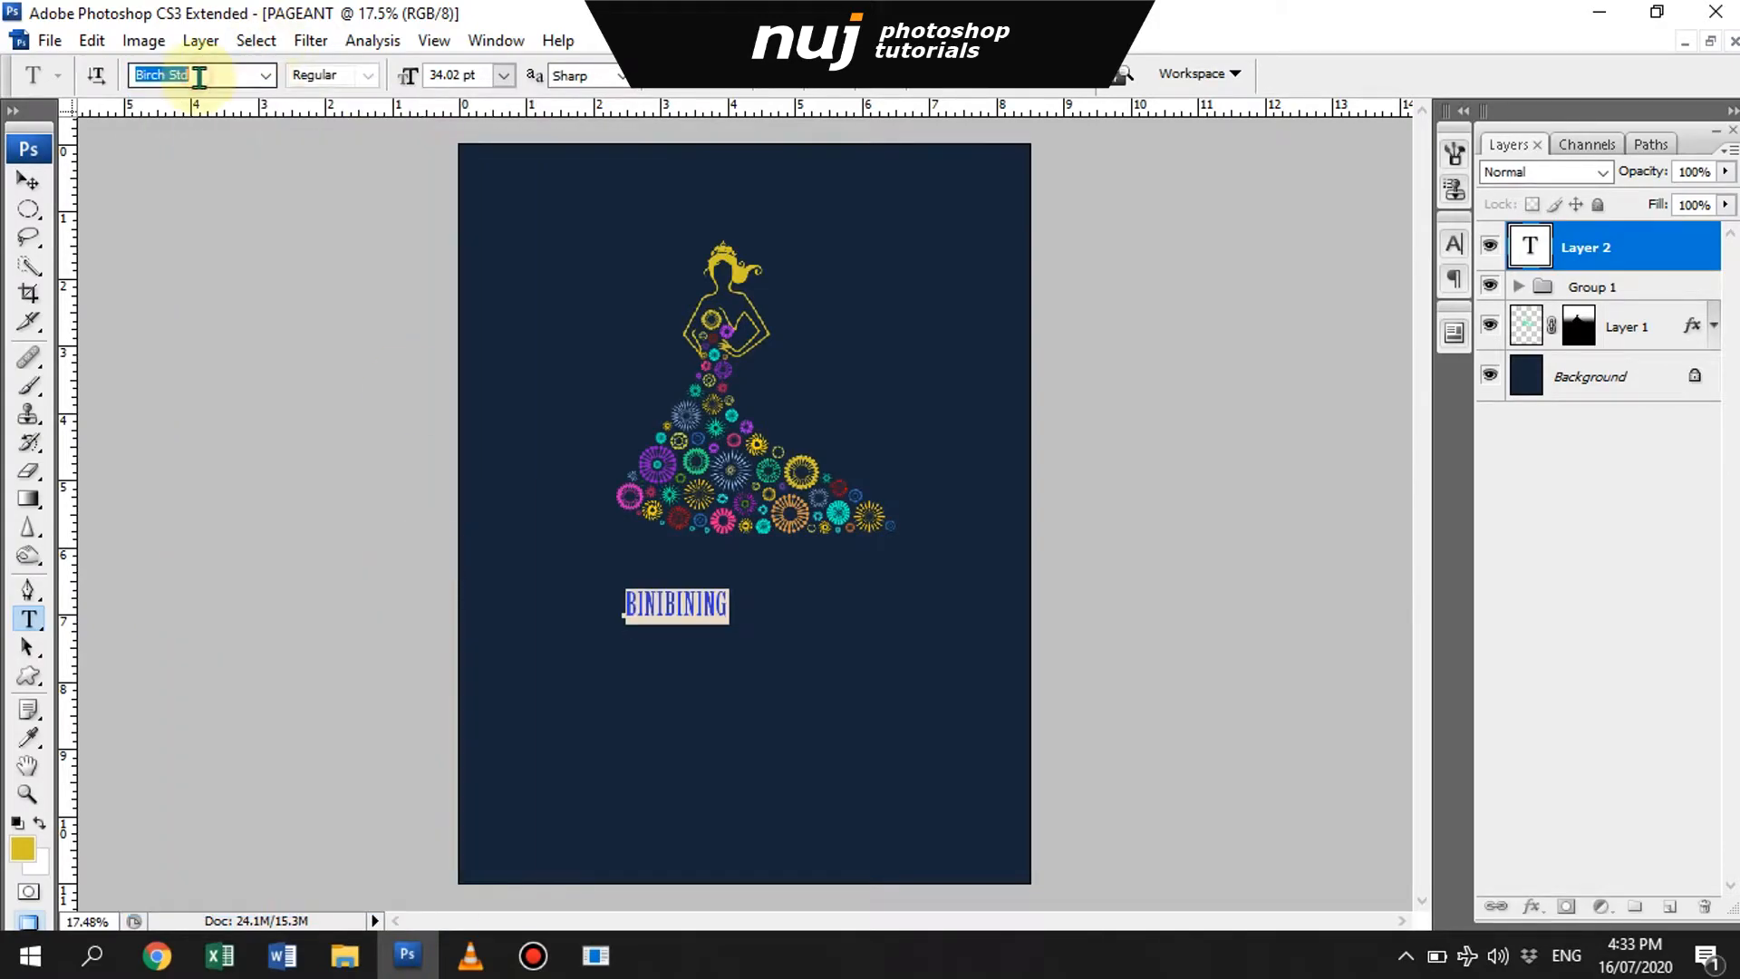
key(Down)
key(Down)
key(Down)
key(Down)
key(Down)
key(Down)
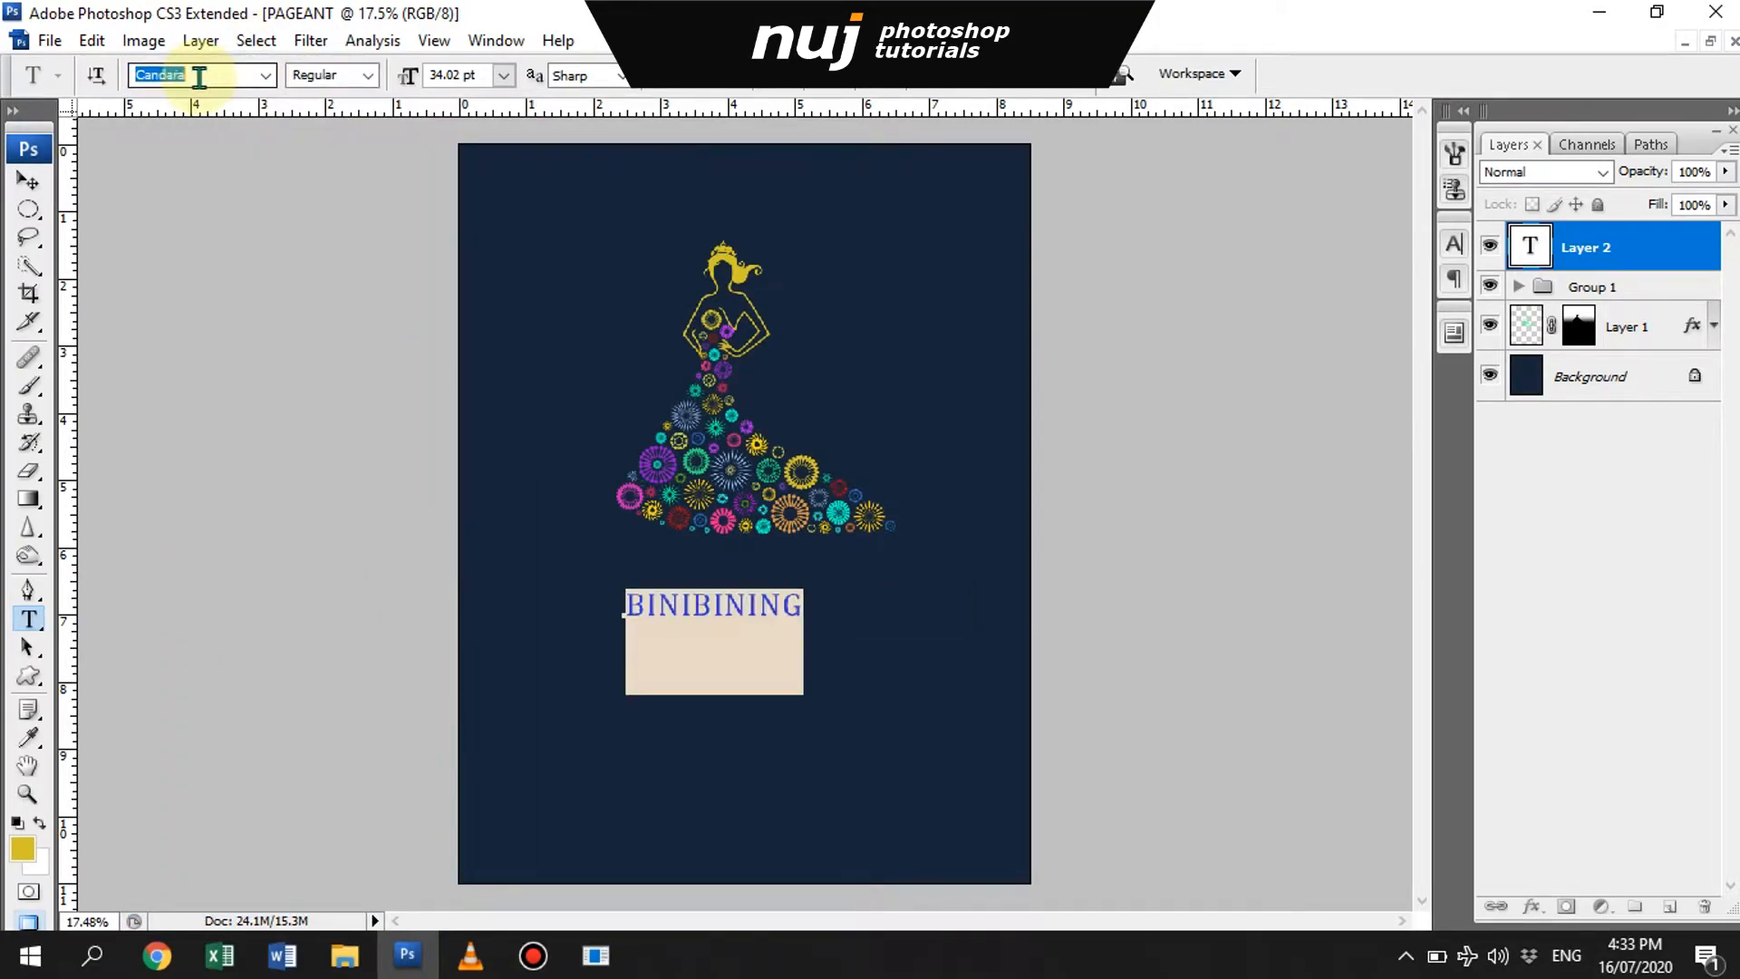
- Try the Engravers MT and Madness Hyperactive fonts on the BINIBINING text
click(264, 76)
click(469, 634)
click(265, 76)
scroll(442, 703, down, 10)
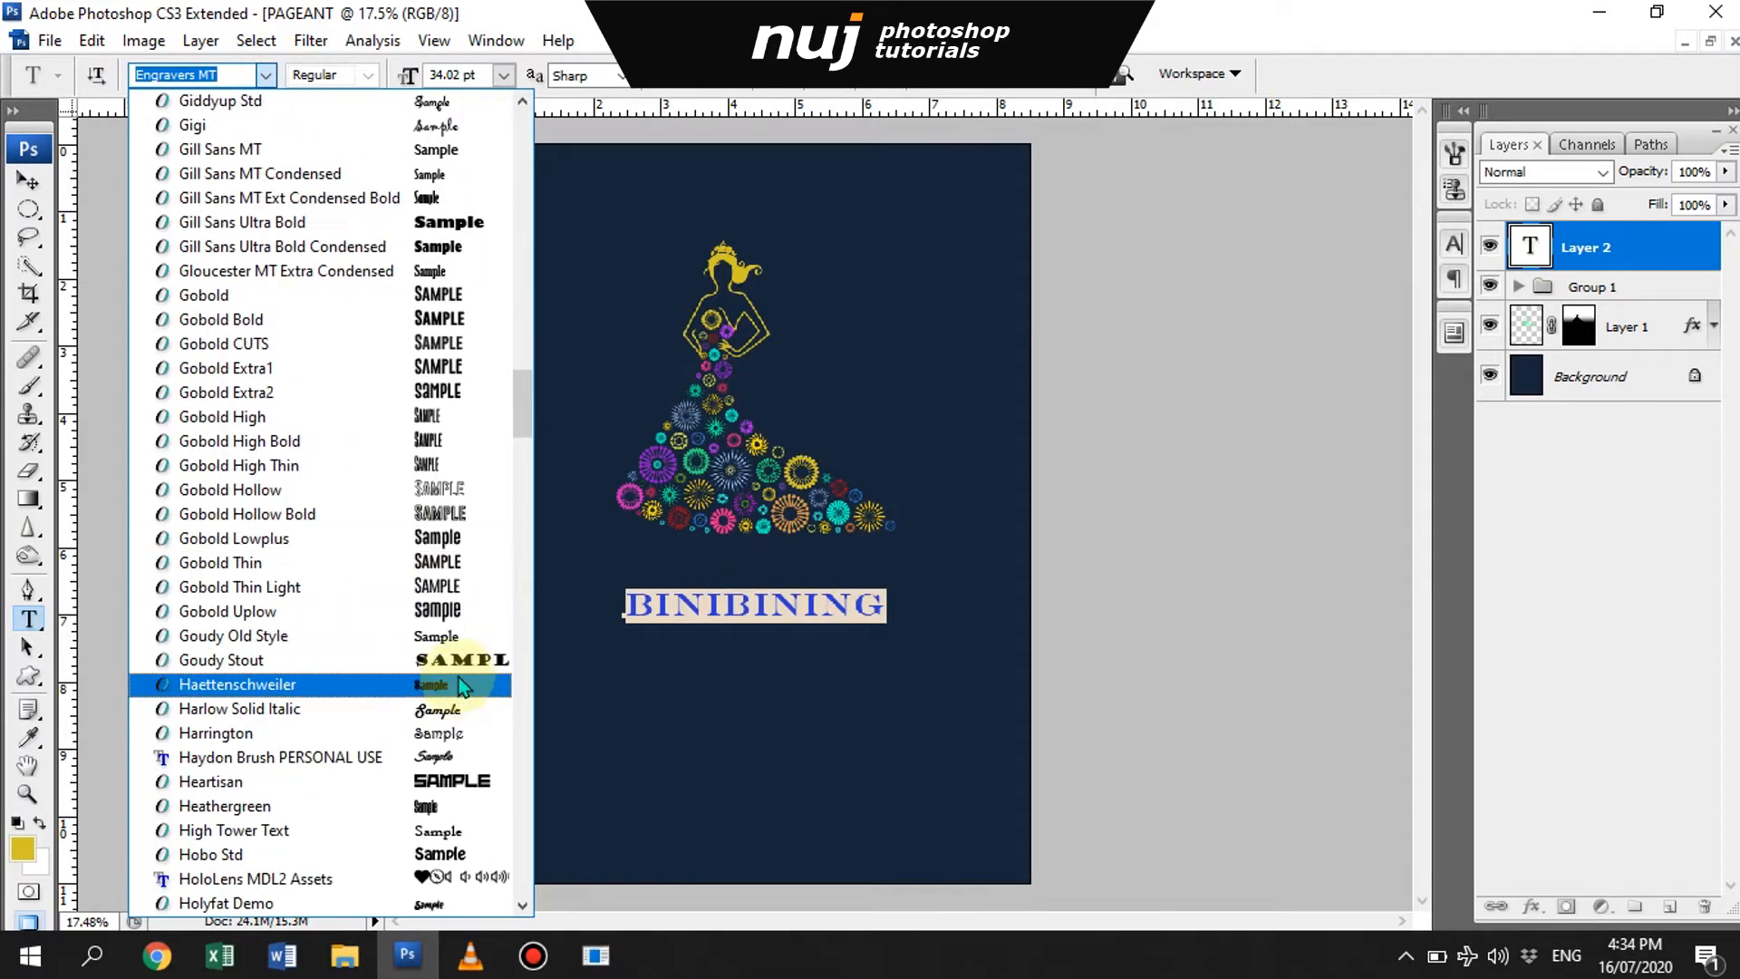
scroll(459, 671, down, 15)
click(462, 824)
click(265, 76)
scroll(464, 514, down, 3)
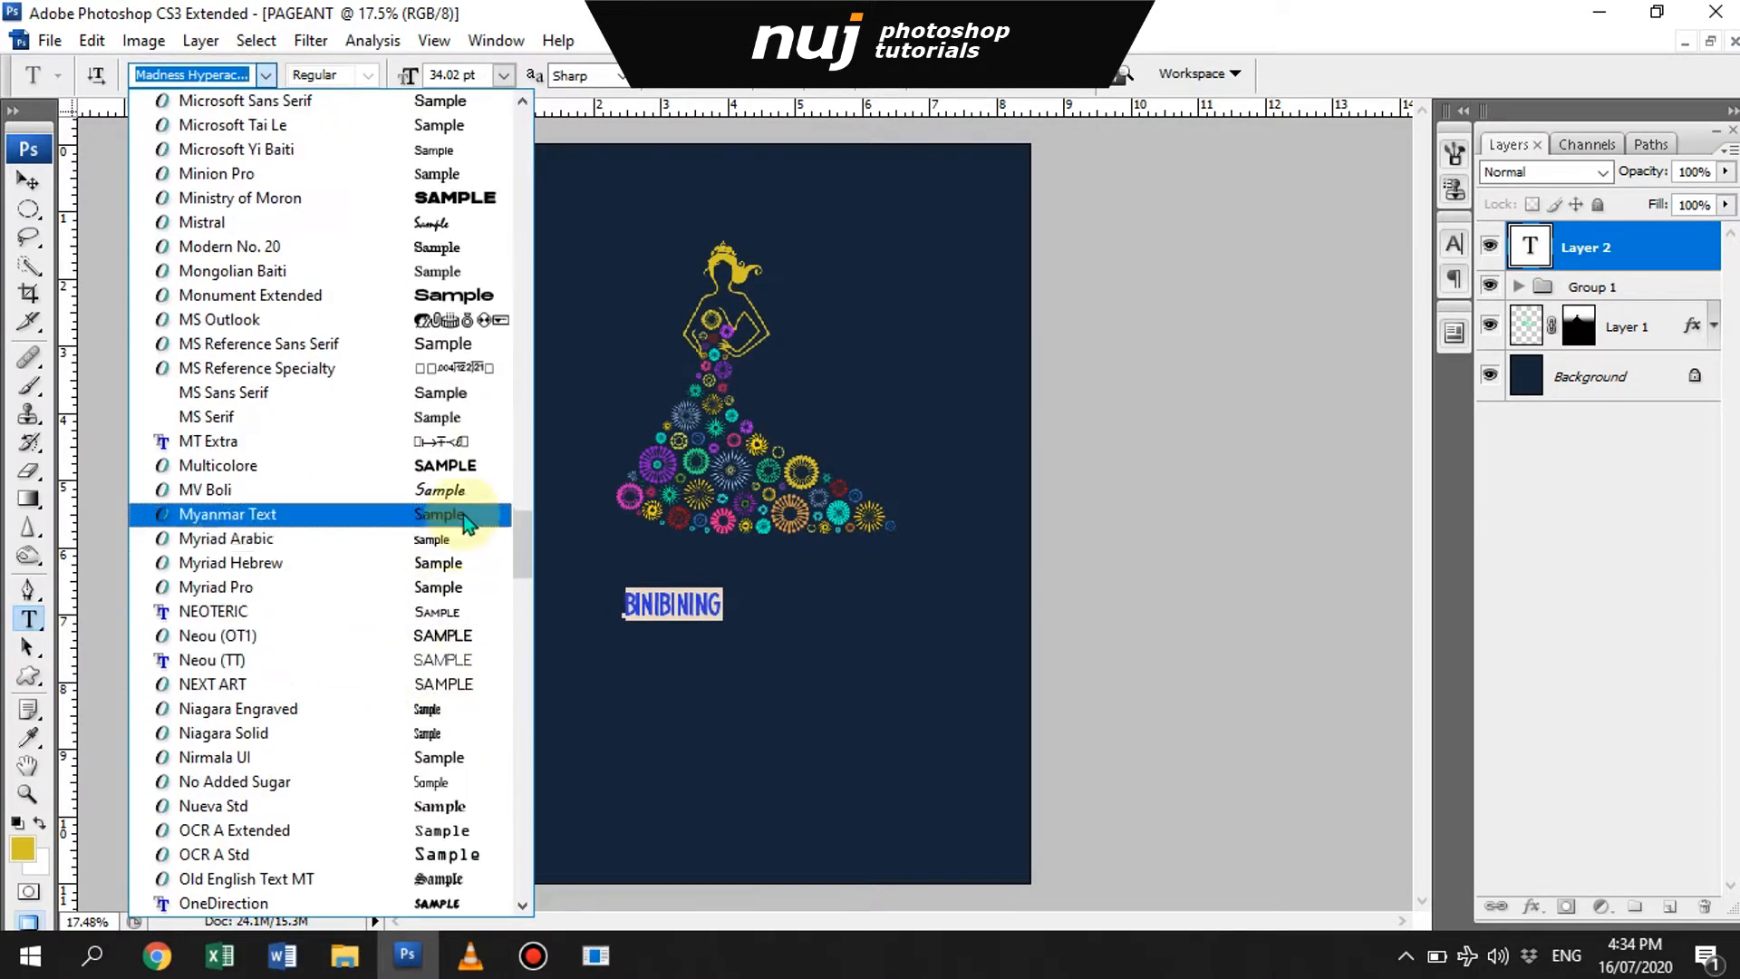
scroll(464, 514, down, 3)
click(464, 798)
- Enlarge the BINIBINING title to 63.23 pt and place it directly beneath the gown
key(v)
key(ctrl+t)
mouse_move(822, 590)
mouse_down()
mouse_move(909, 569)
mouse_move(813, 590)
mouse_up()
key(Return)
- Try Perpetua Titling MT in Light and Bold, and the Quick font, on the title
key(t)
double_click(792, 582)
click(264, 76)
click(454, 246)
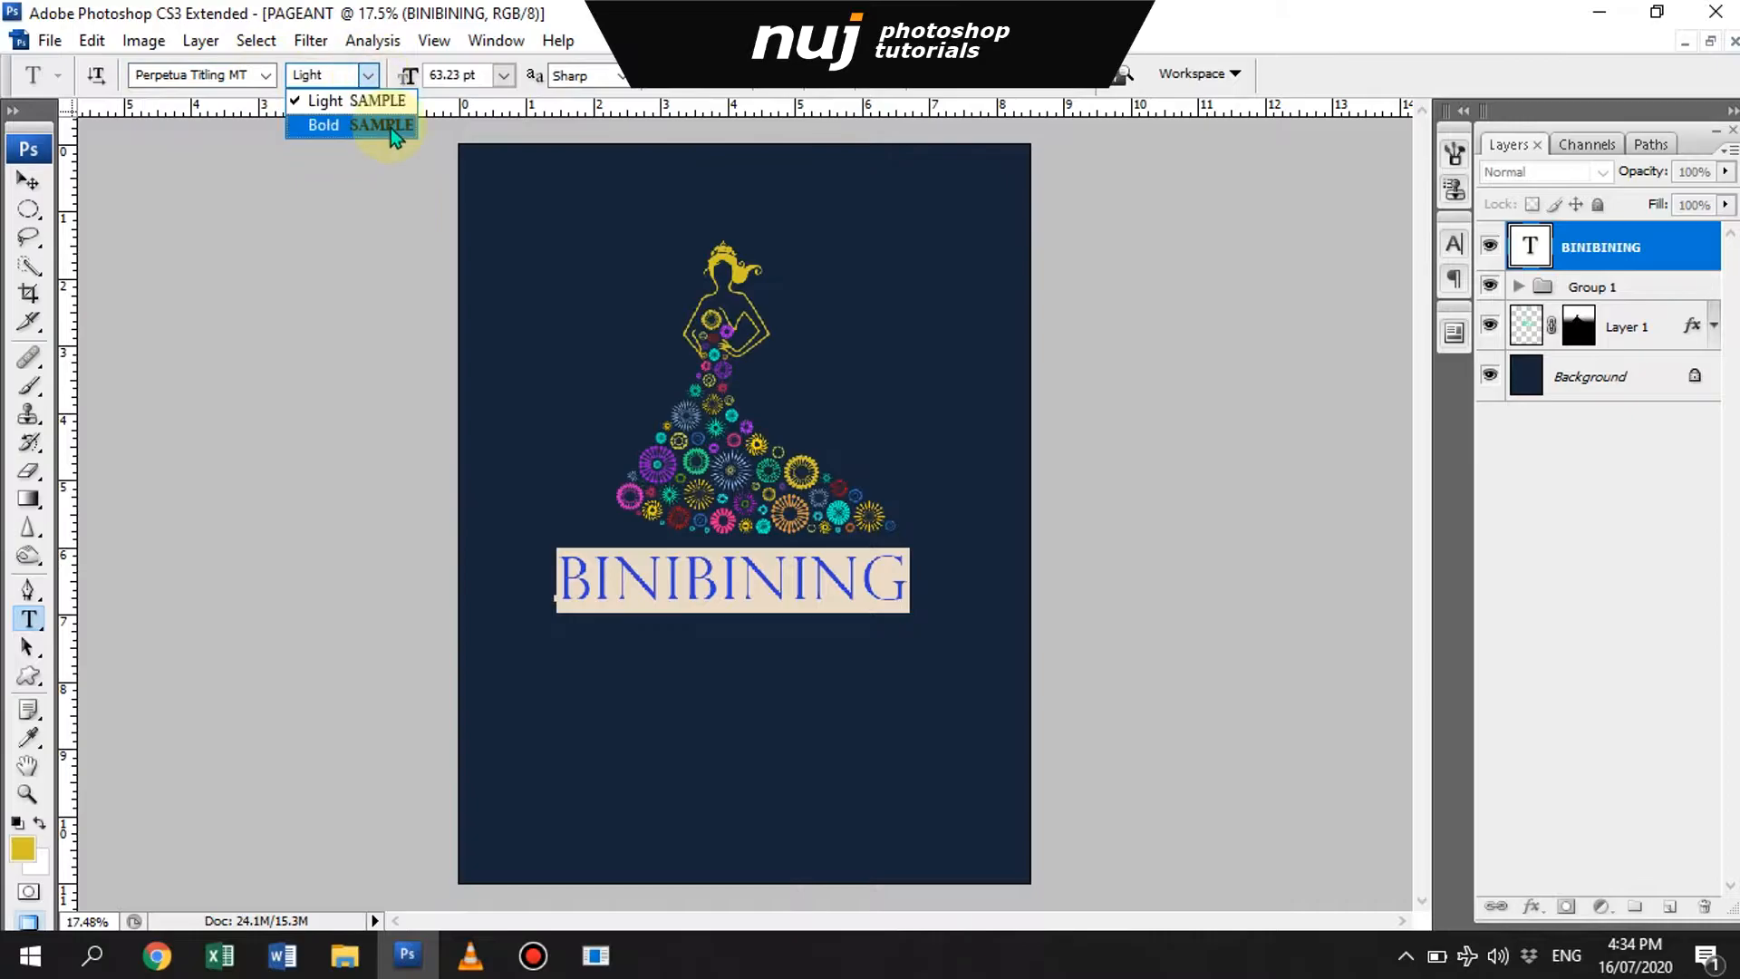
click(389, 127)
key(ctrl+z)
click(264, 76)
click(454, 362)
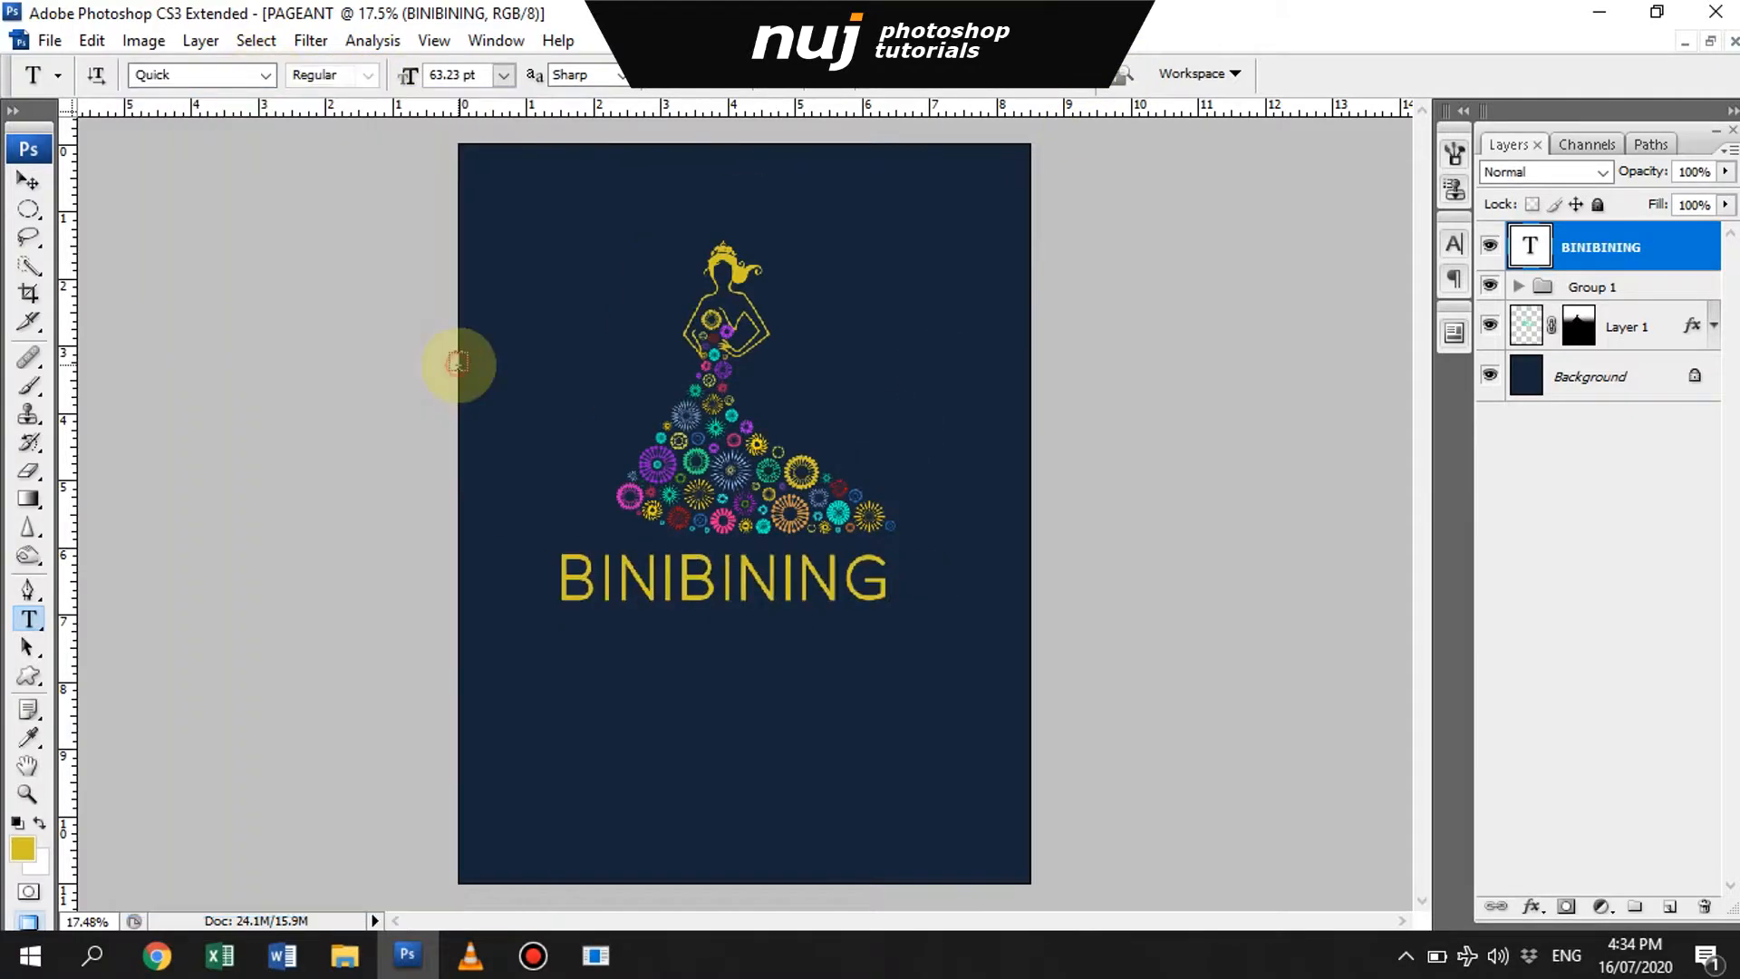
- Set the BINIBINING title's font to Trajan Pro
click(265, 76)
drag(519, 669, 524, 709)
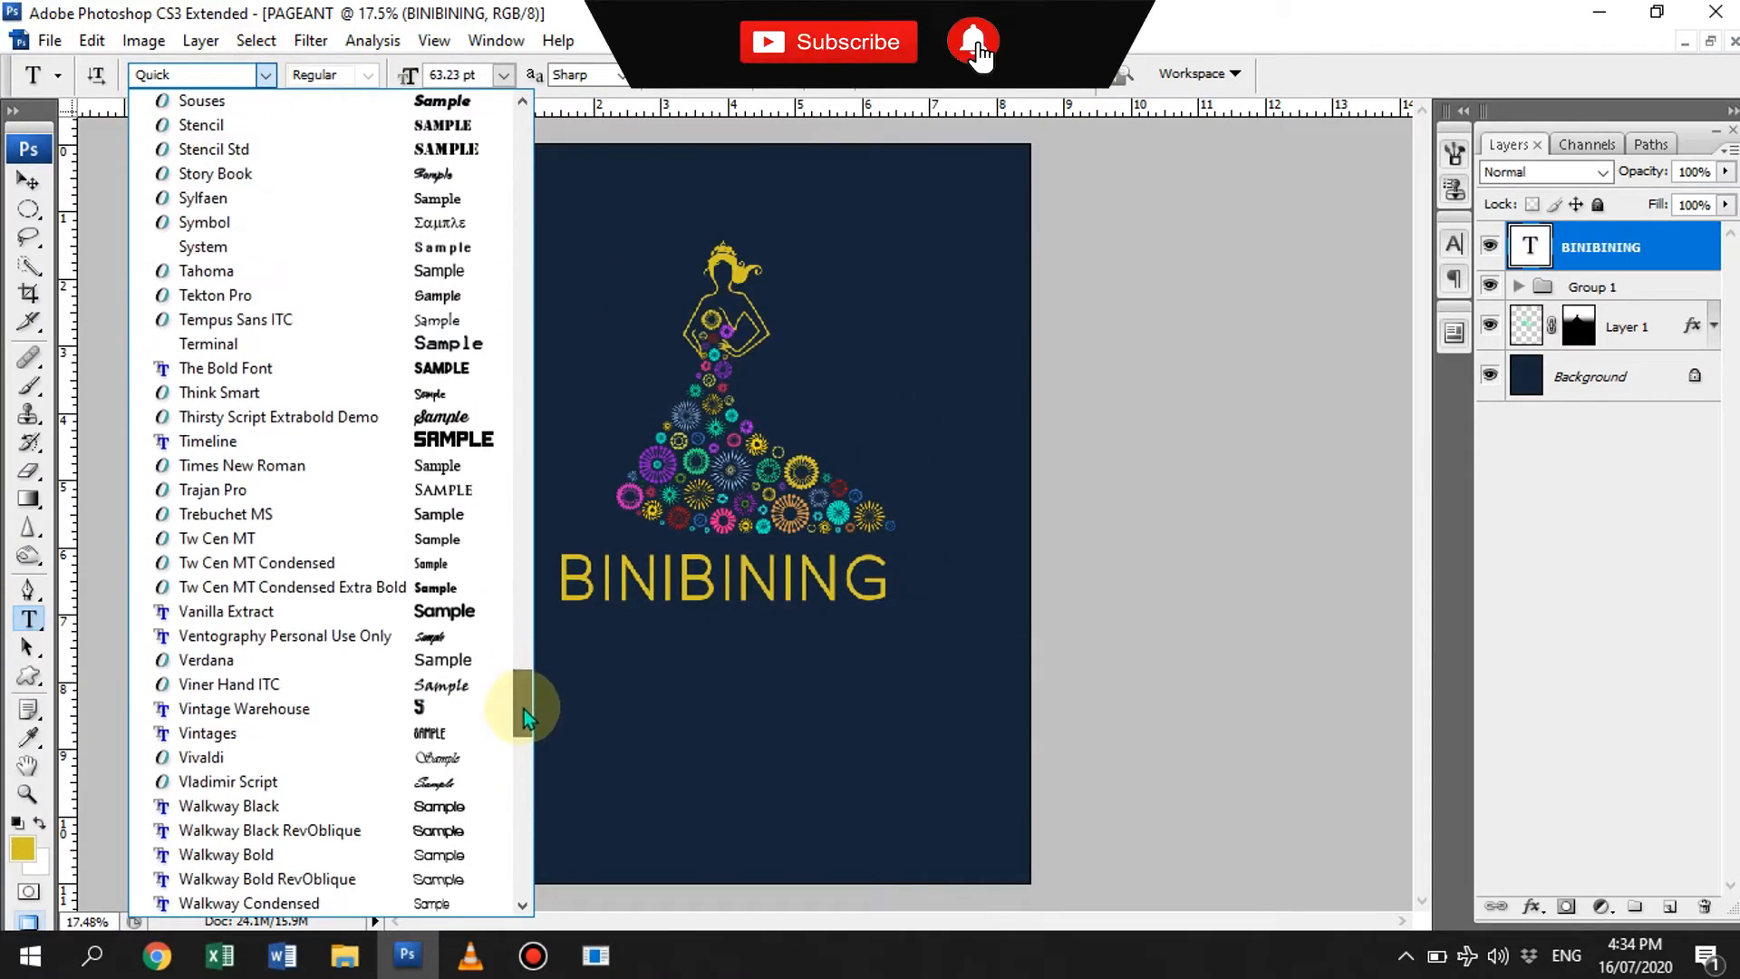
double_click(440, 492)
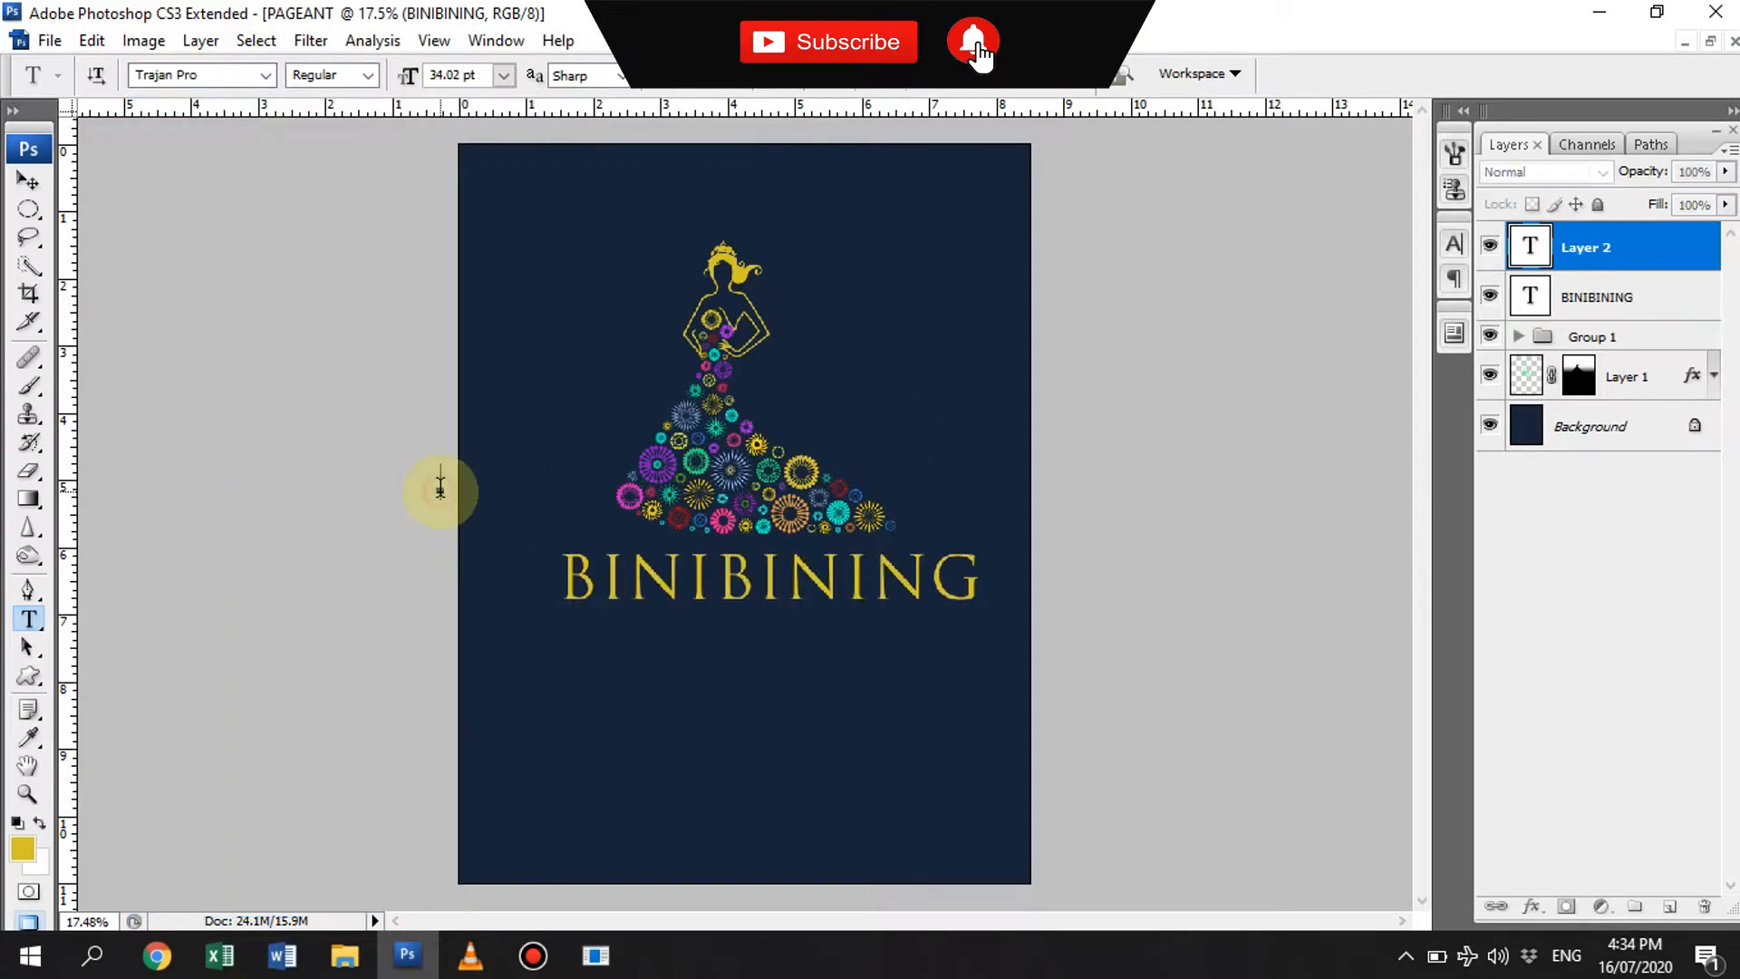
- Scale the BINIBINING title down to 52.26 pt and center it horizontally on the canvas
click(1639, 304)
key(ctrl+t)
key(Return)
drag(986, 616, 850, 592)
key(ctrl+a)
click(602, 80)
key(ctrl+d)
- Select the flower group and the silhouette layer together and center them horizontally on the canvas
click(1611, 288)
key(ctrl+a)
ctrl+click(1627, 327)
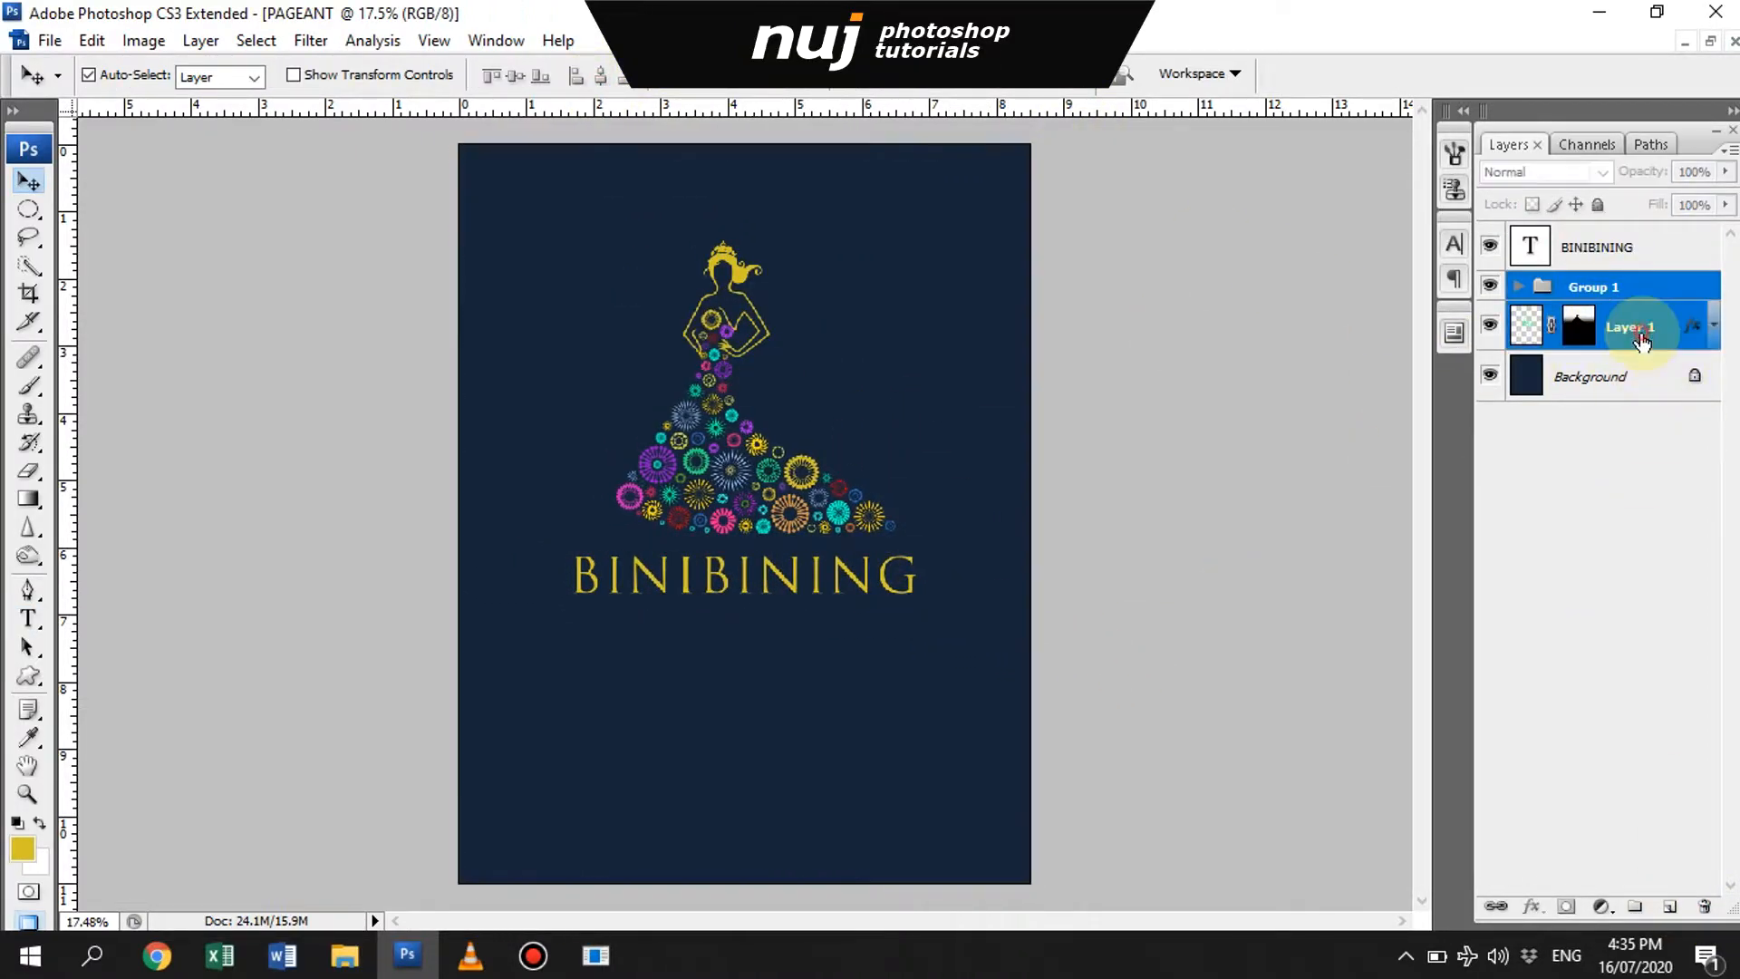
click(602, 78)
key(ctrl+d)
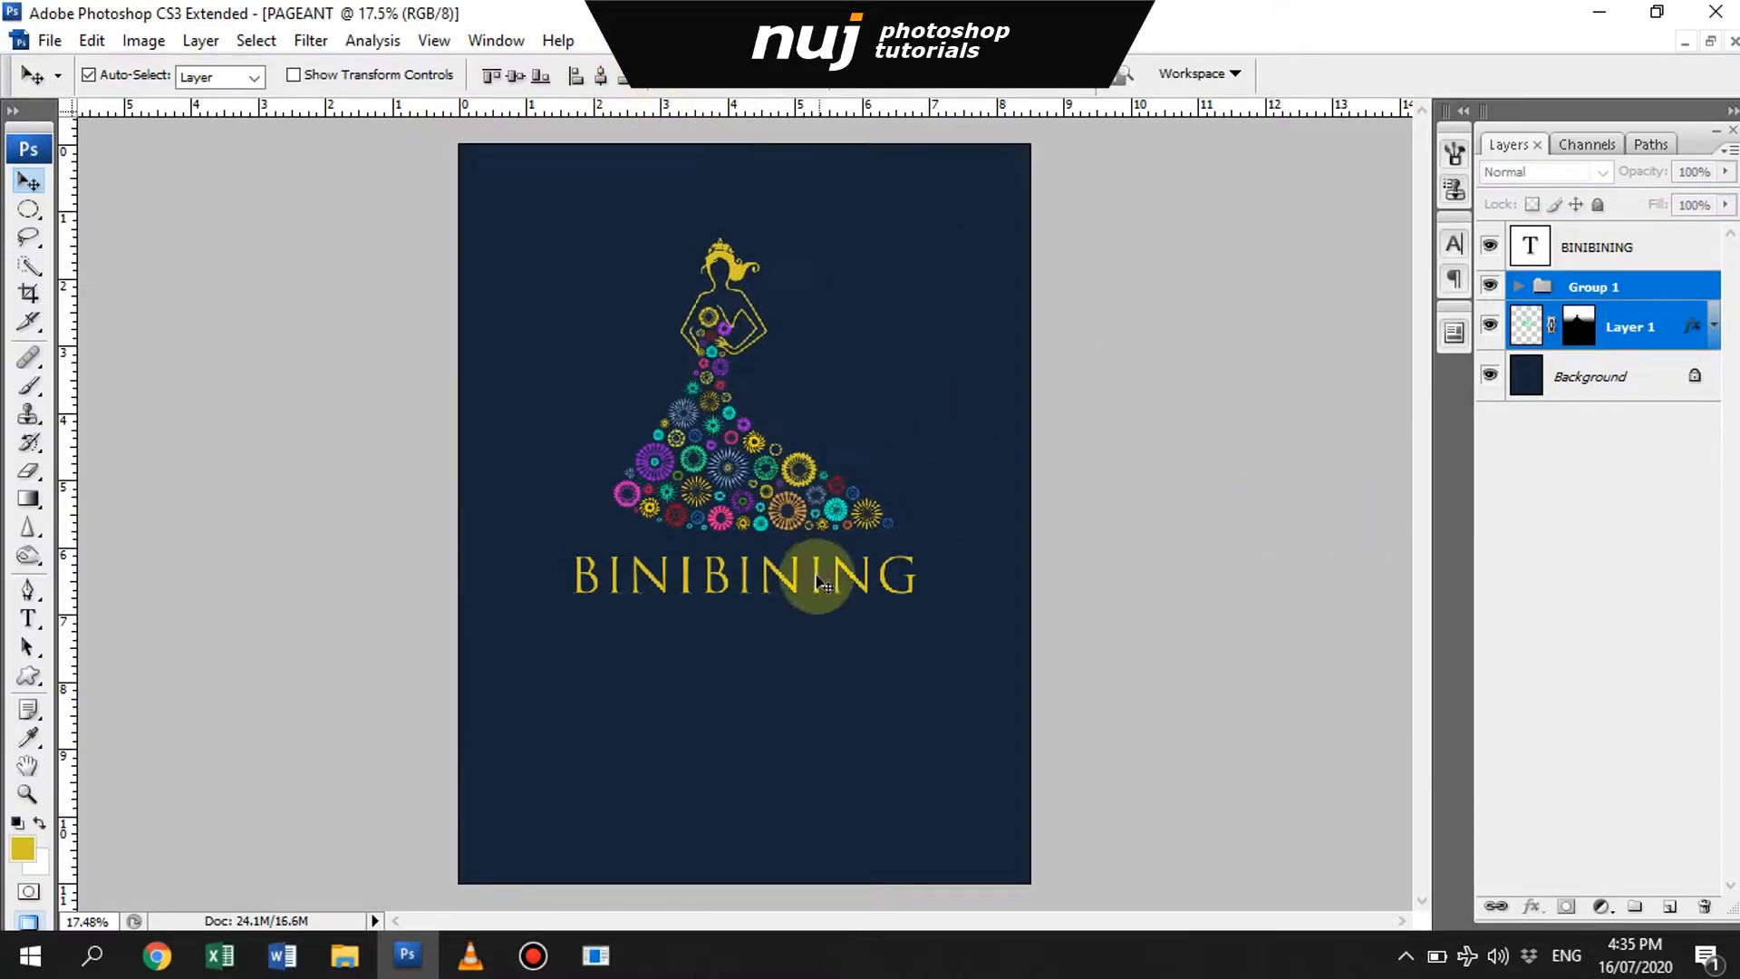
- Duplicate the BINIBINING text directly beneath itself and change the copy to SILAGO 2019
drag(760, 580, 769, 631)
key(t)
click(770, 632)
key(ctrl+a)
text(S)
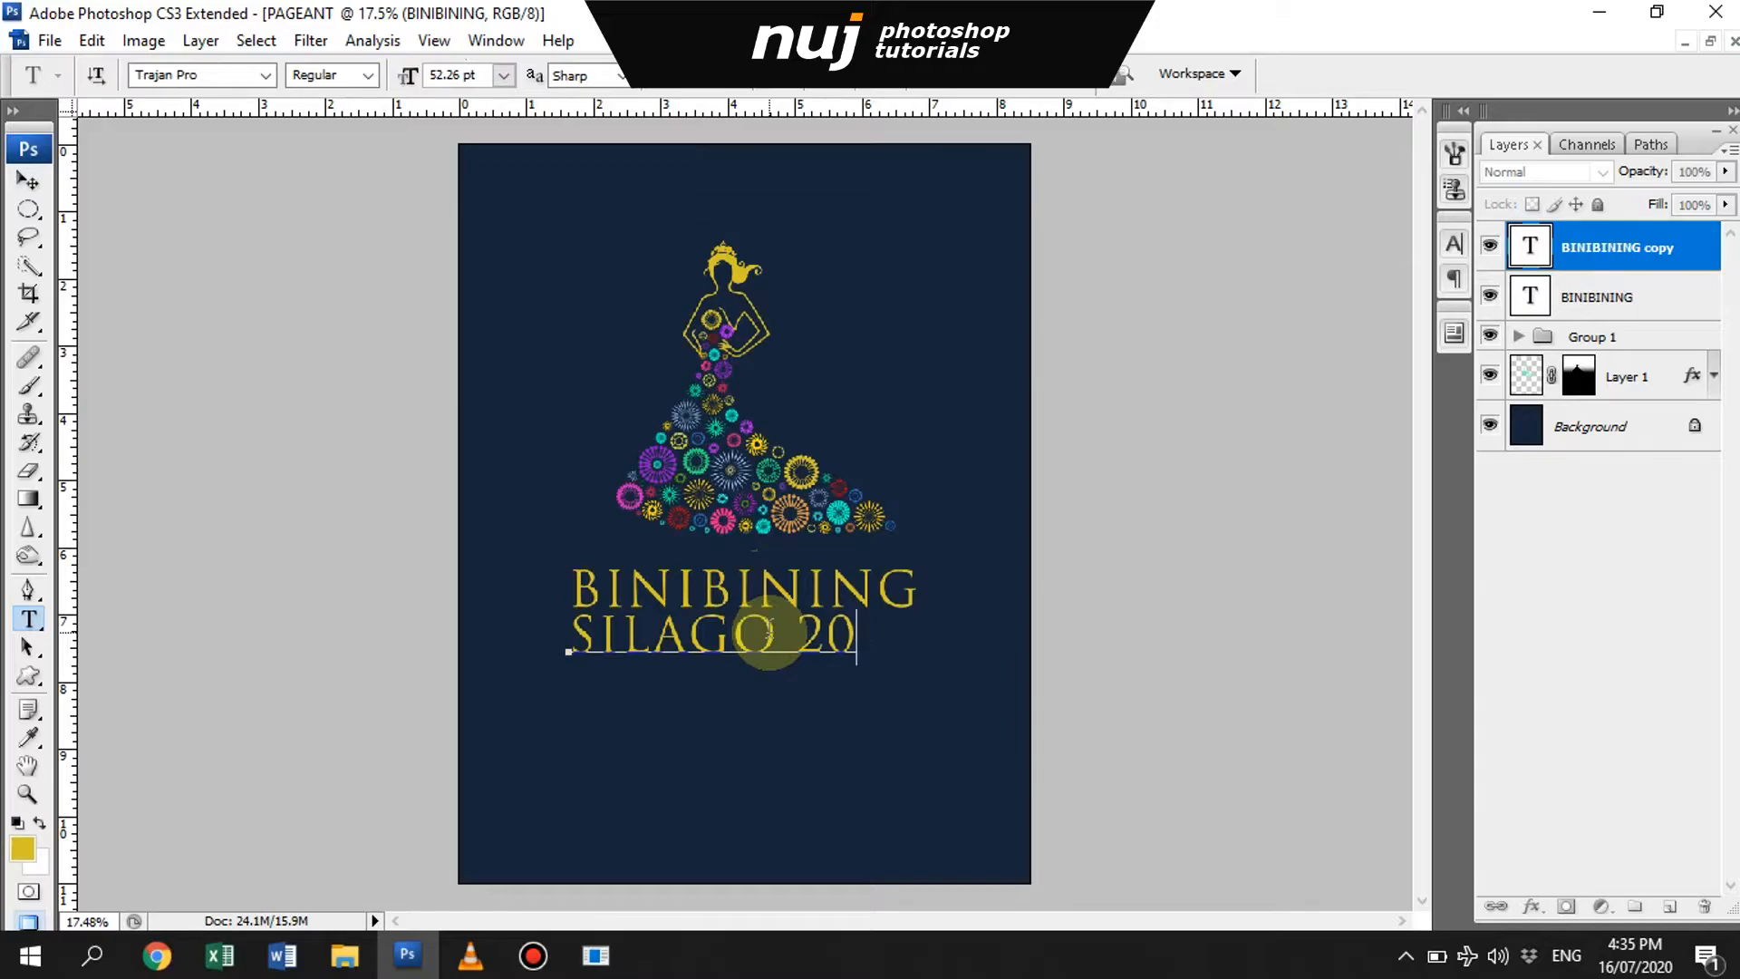
text(ILAGO 2019)
key(ctrl+Return)
key(v)
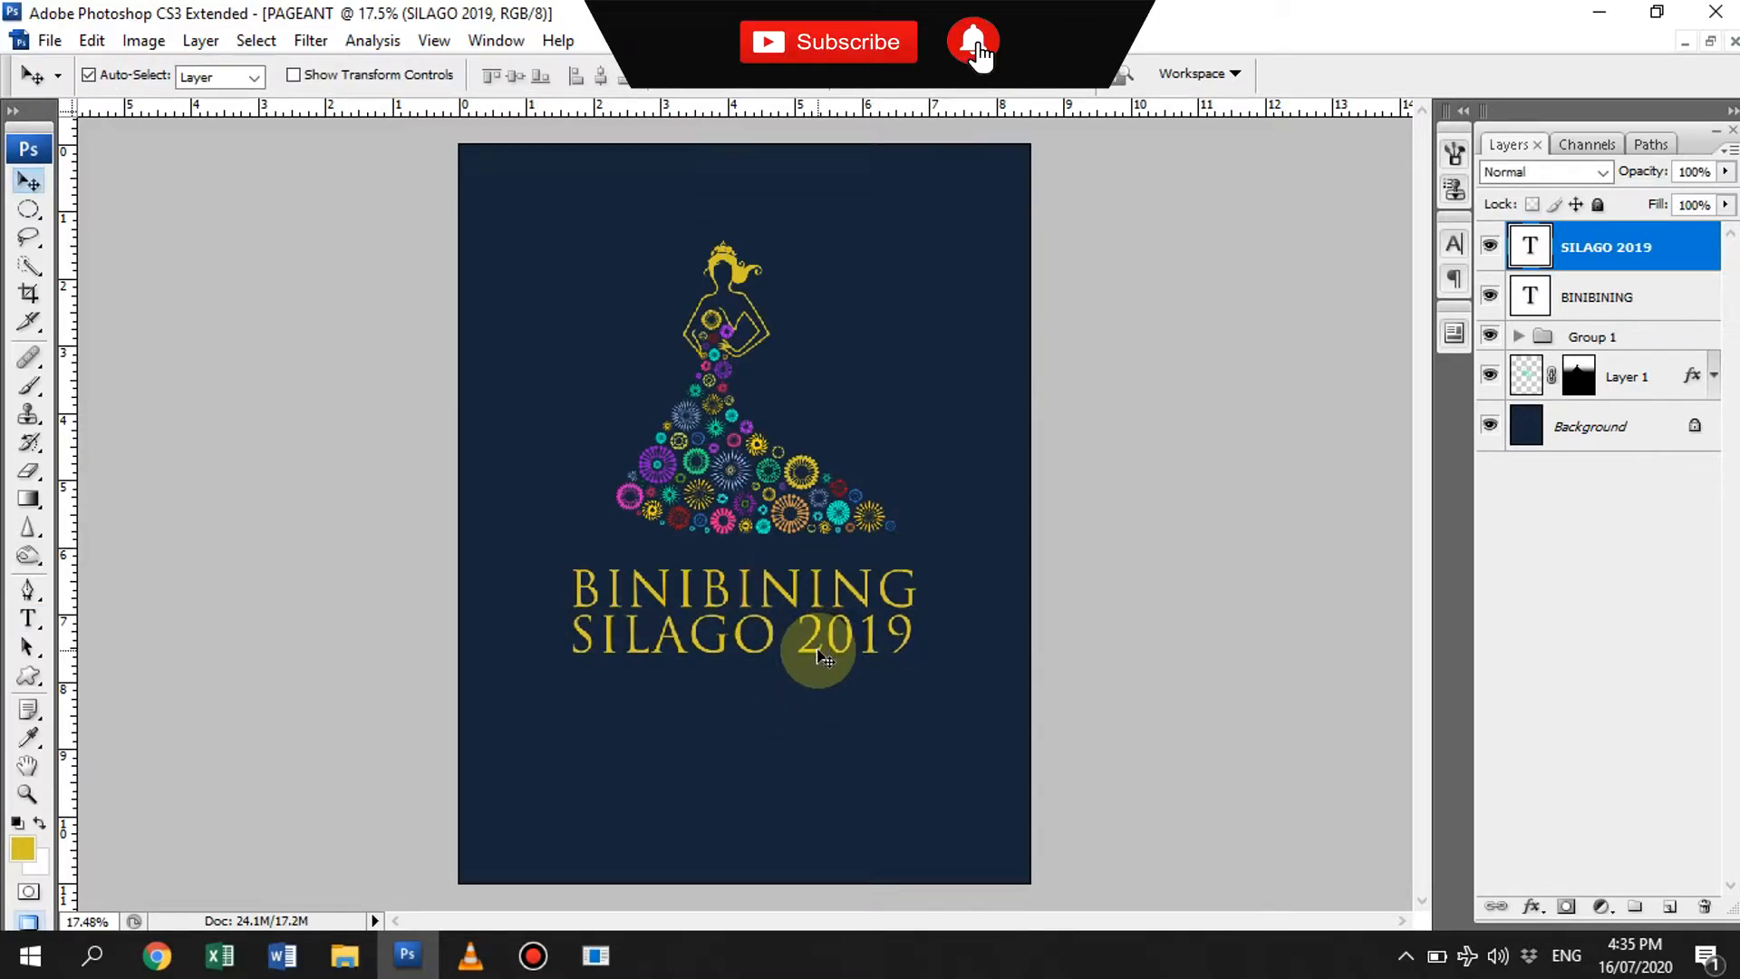
- Make a thin horizontal white line on a new layer between the gown and the title
key(m)
drag(553, 547, 925, 548)
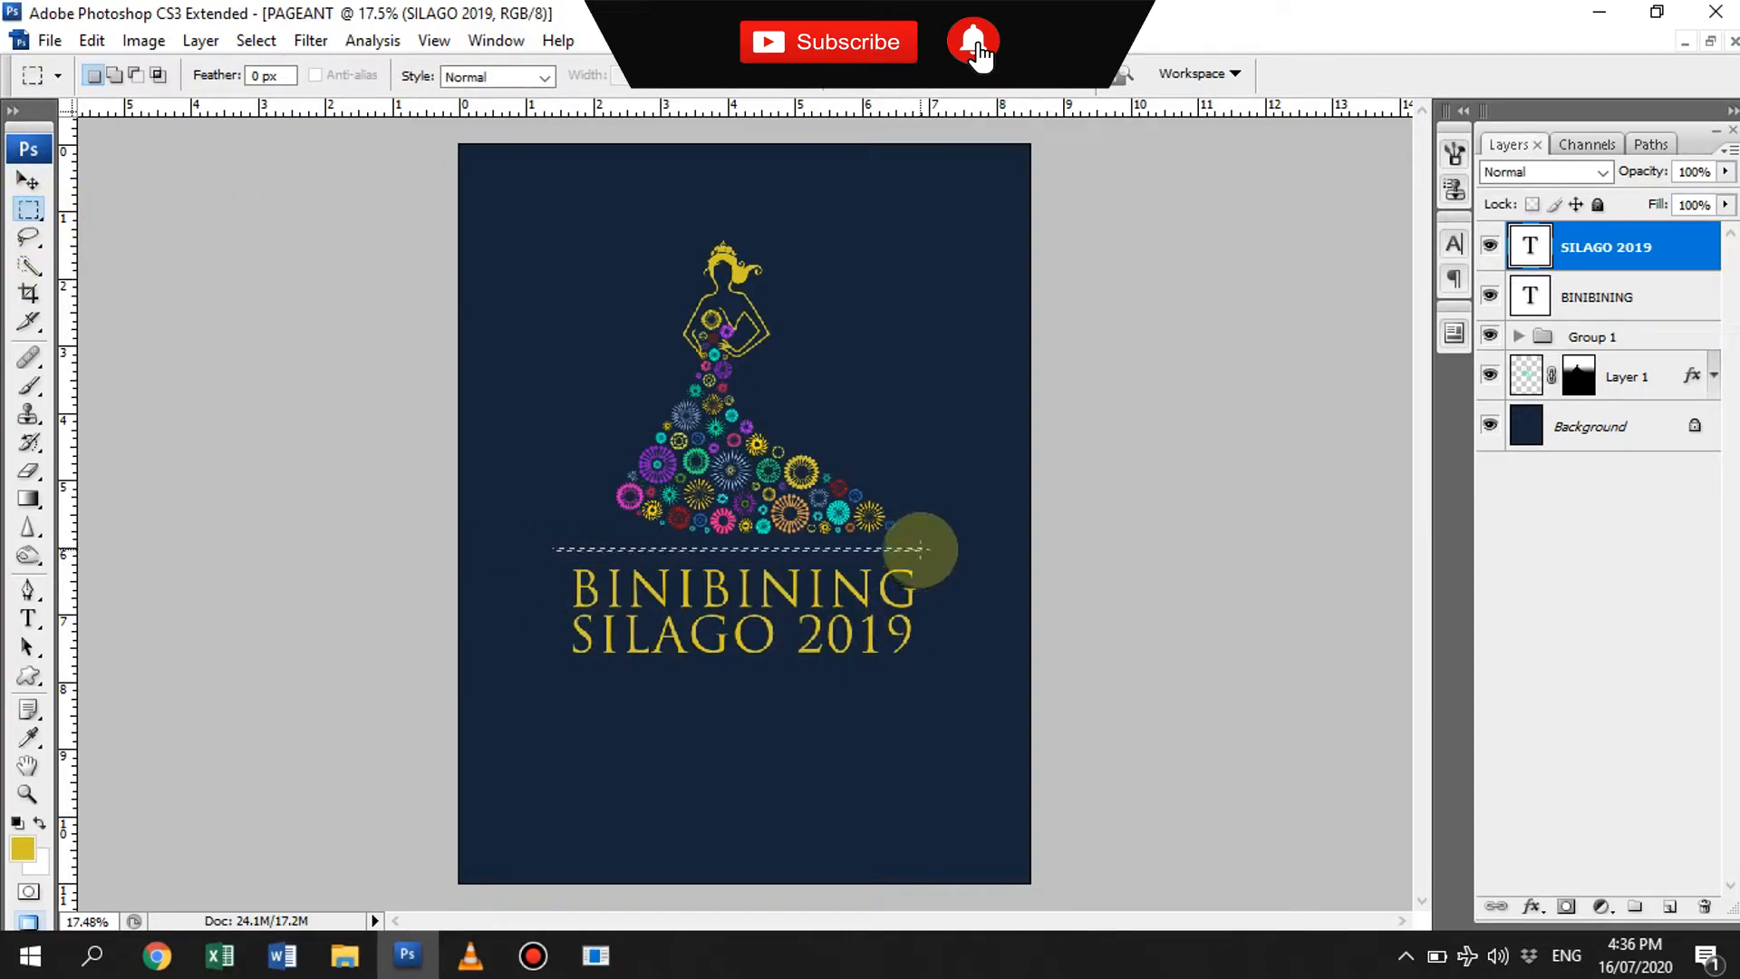
ctrl+click(1672, 909)
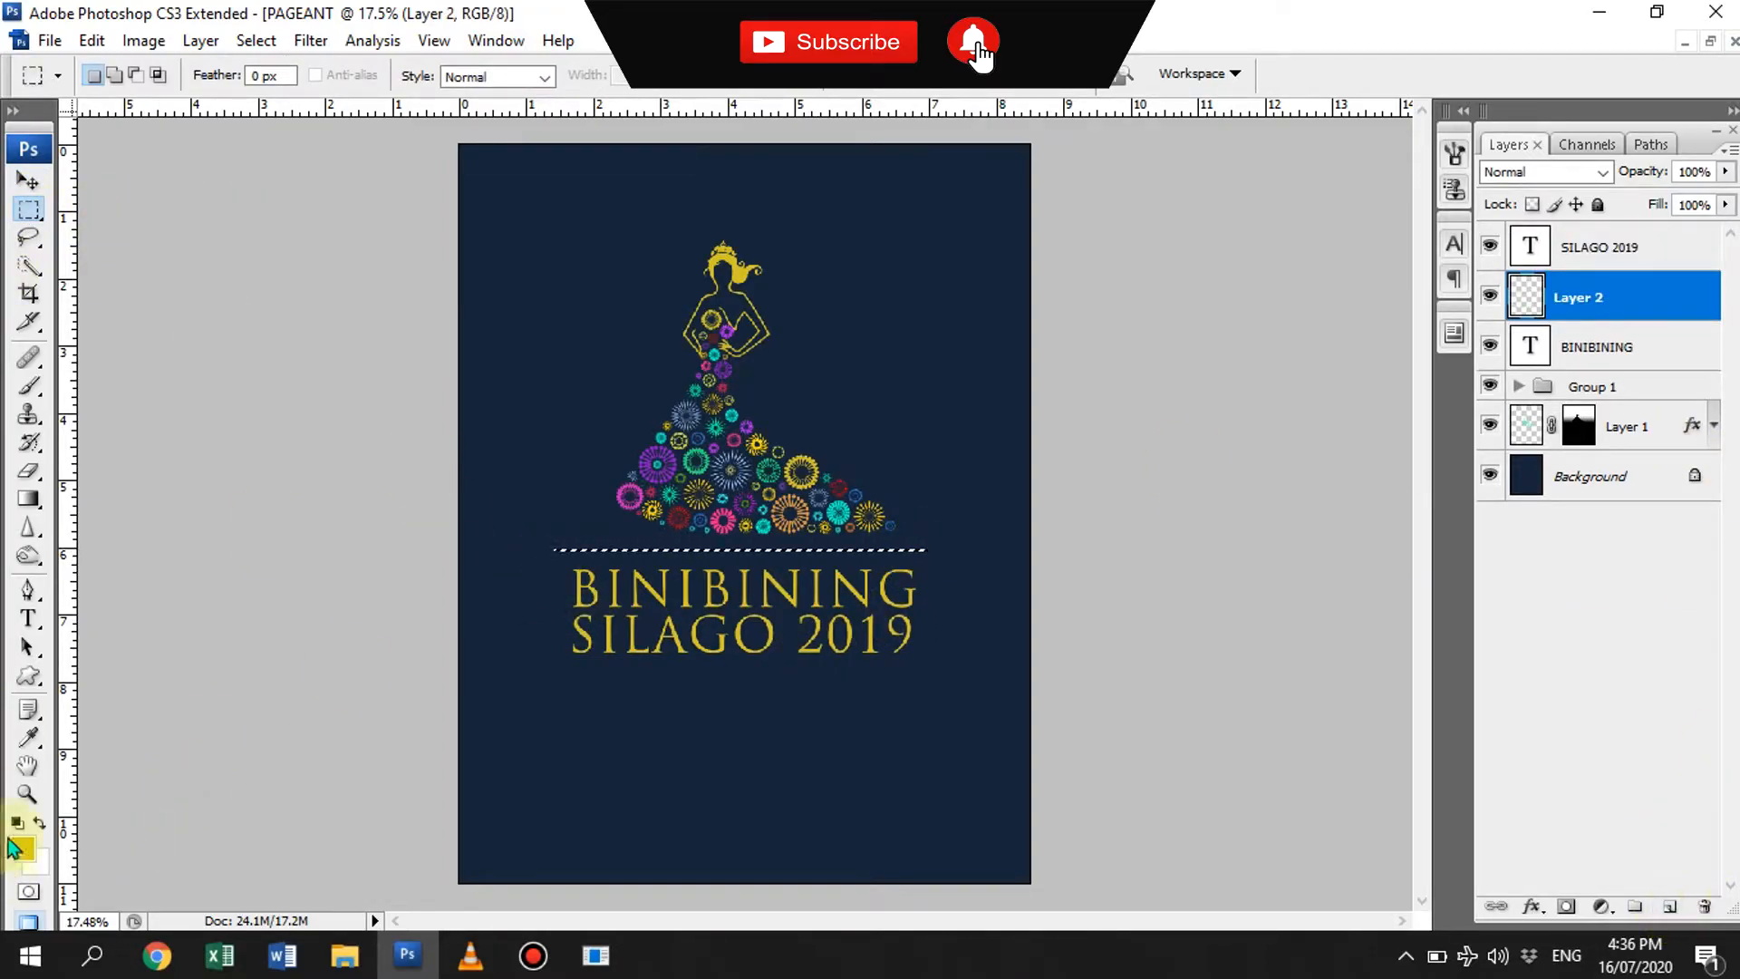
key(ctrl+Delete)
key(ctrl+d)
- Nudge the white line down, center it horizontally, and place a copy of it below SILAGO 2019
key(v)
key(shift+Down)
key(shift+Down)
key(shift+Down)
key(ctrl+a)
click(601, 75)
key(ctrl+d)
drag(802, 554, 802, 670)
- Color the year in the SILAGO line white and change it to 2020
key(t)
double_click(805, 630)
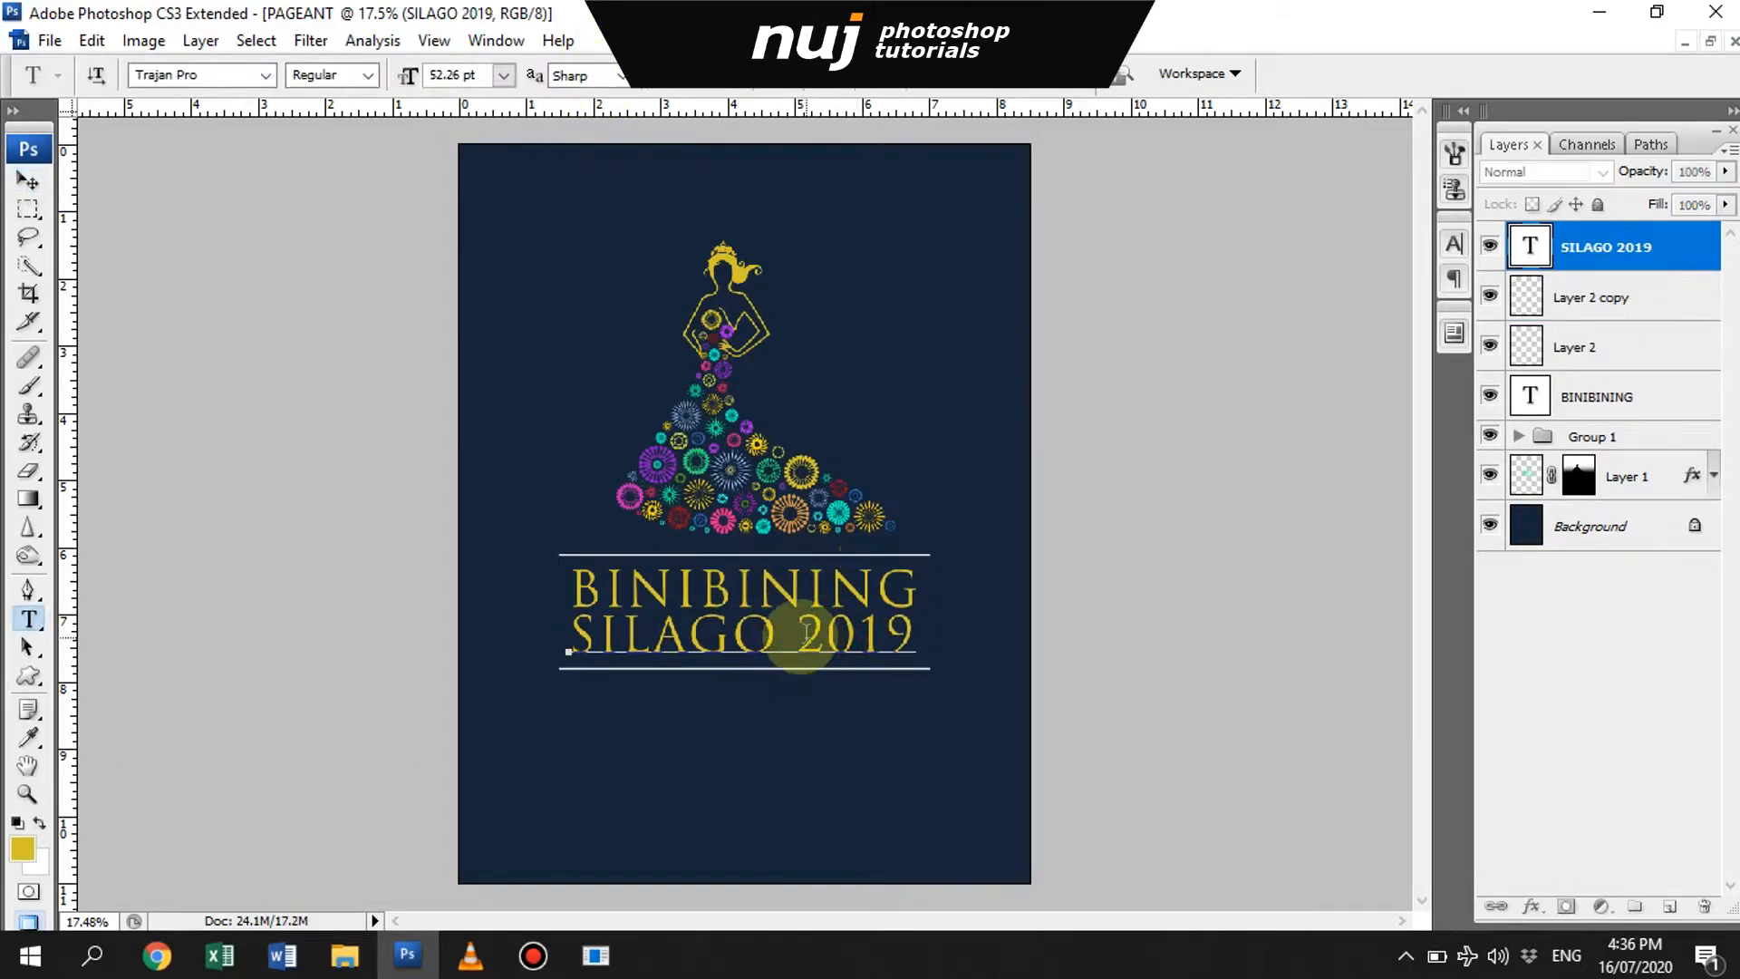
click(749, 75)
click(936, 382)
drag(1083, 512, 994, 436)
click(1622, 447)
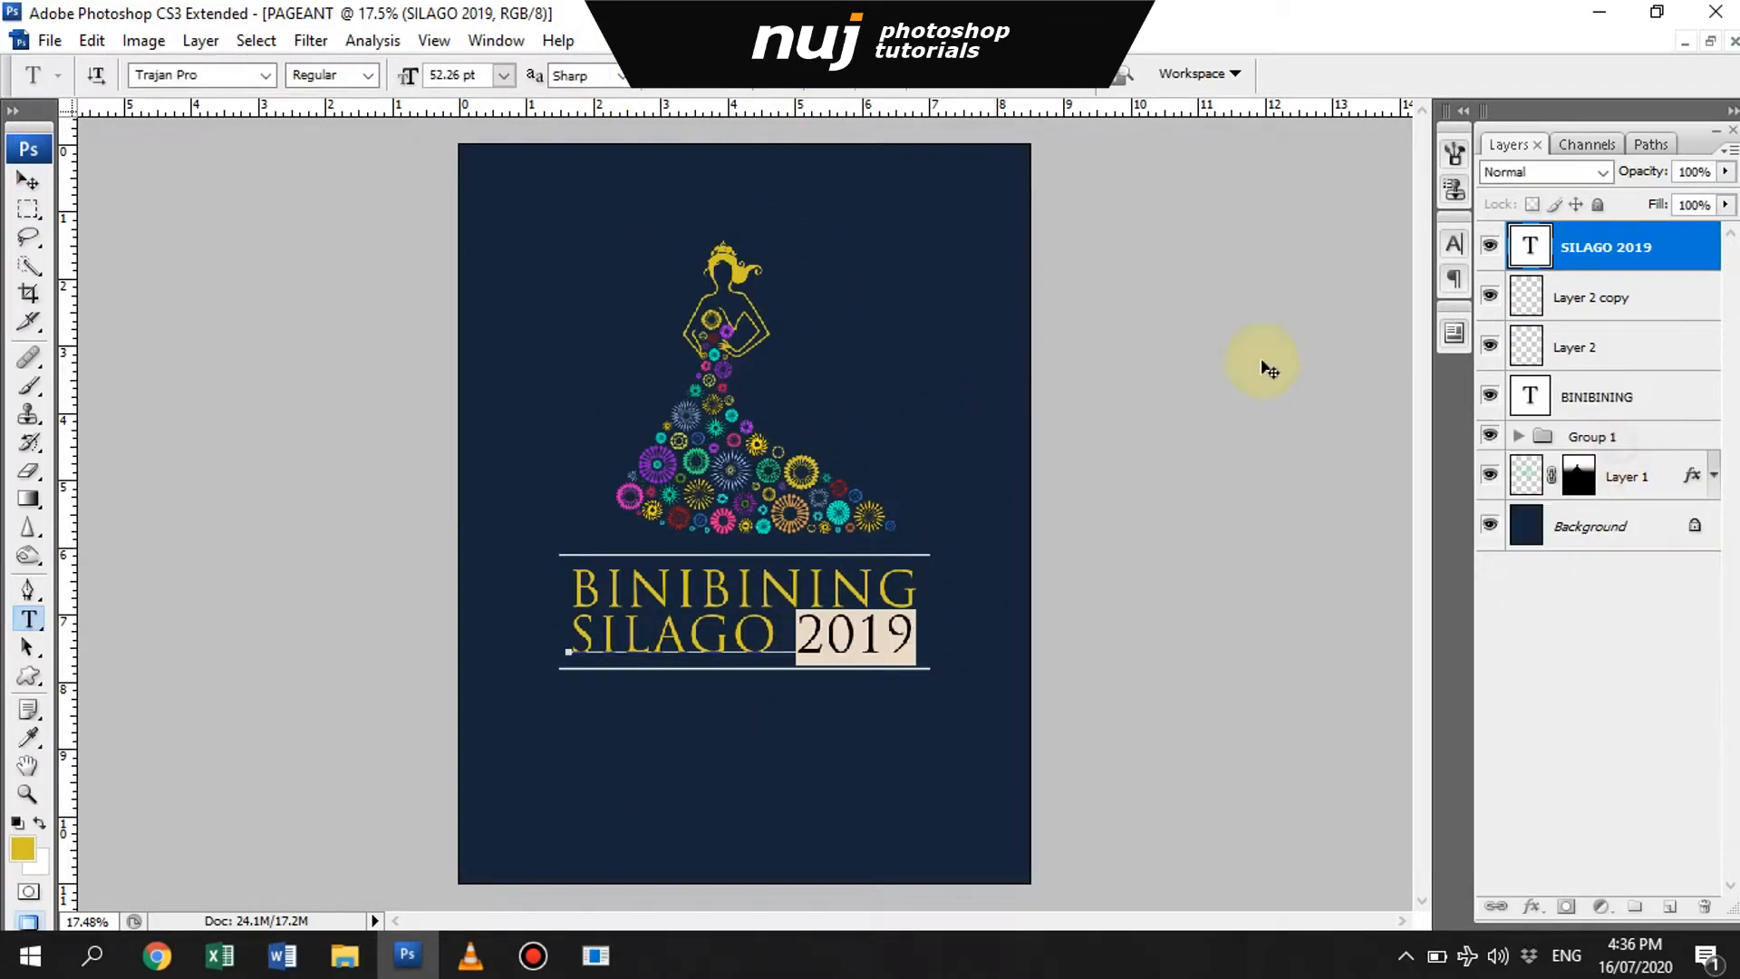
drag(859, 637, 915, 633)
text(20)
key(ctrl+Return)
key(v)
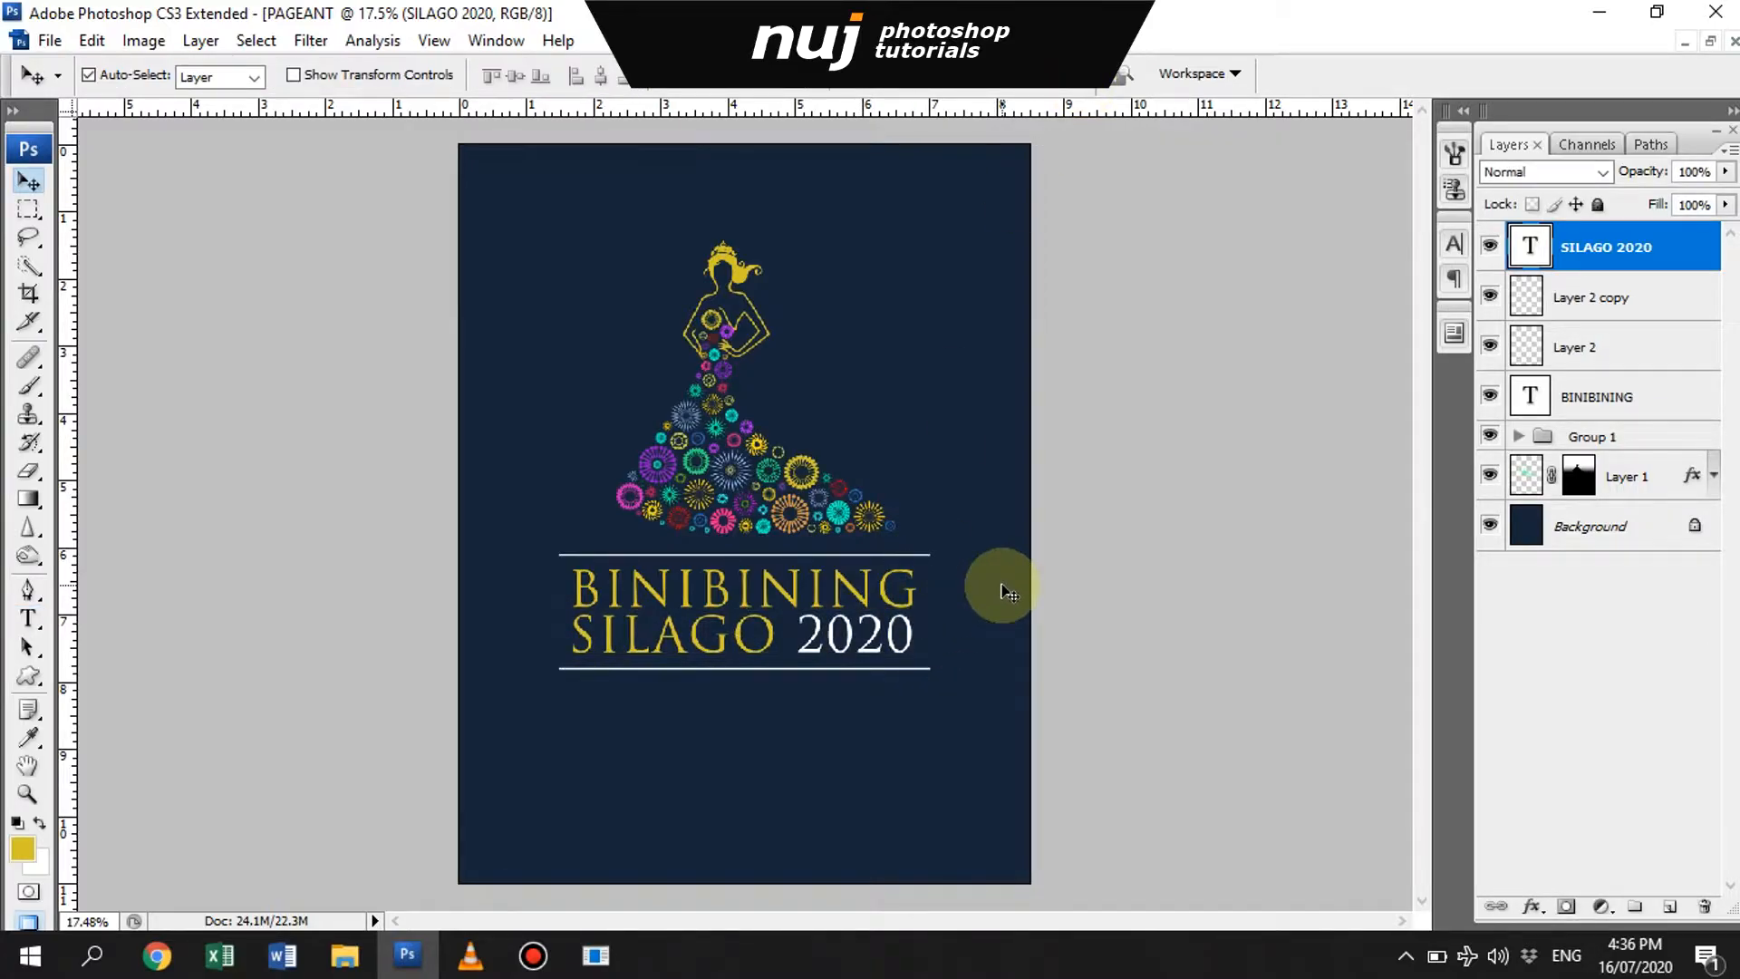
- Select both white line layers and narrow them to about the width of the title text
double_click(1616, 312)
key(Escape)
ctrl+click(1581, 354)
key(ctrl+t)
drag(931, 611, 922, 612)
key(Return)
- Make the two white lines around the title thinner
key(z)
drag(546, 516, 917, 619)
click(924, 524)
key(v)
key(ctrl+t)
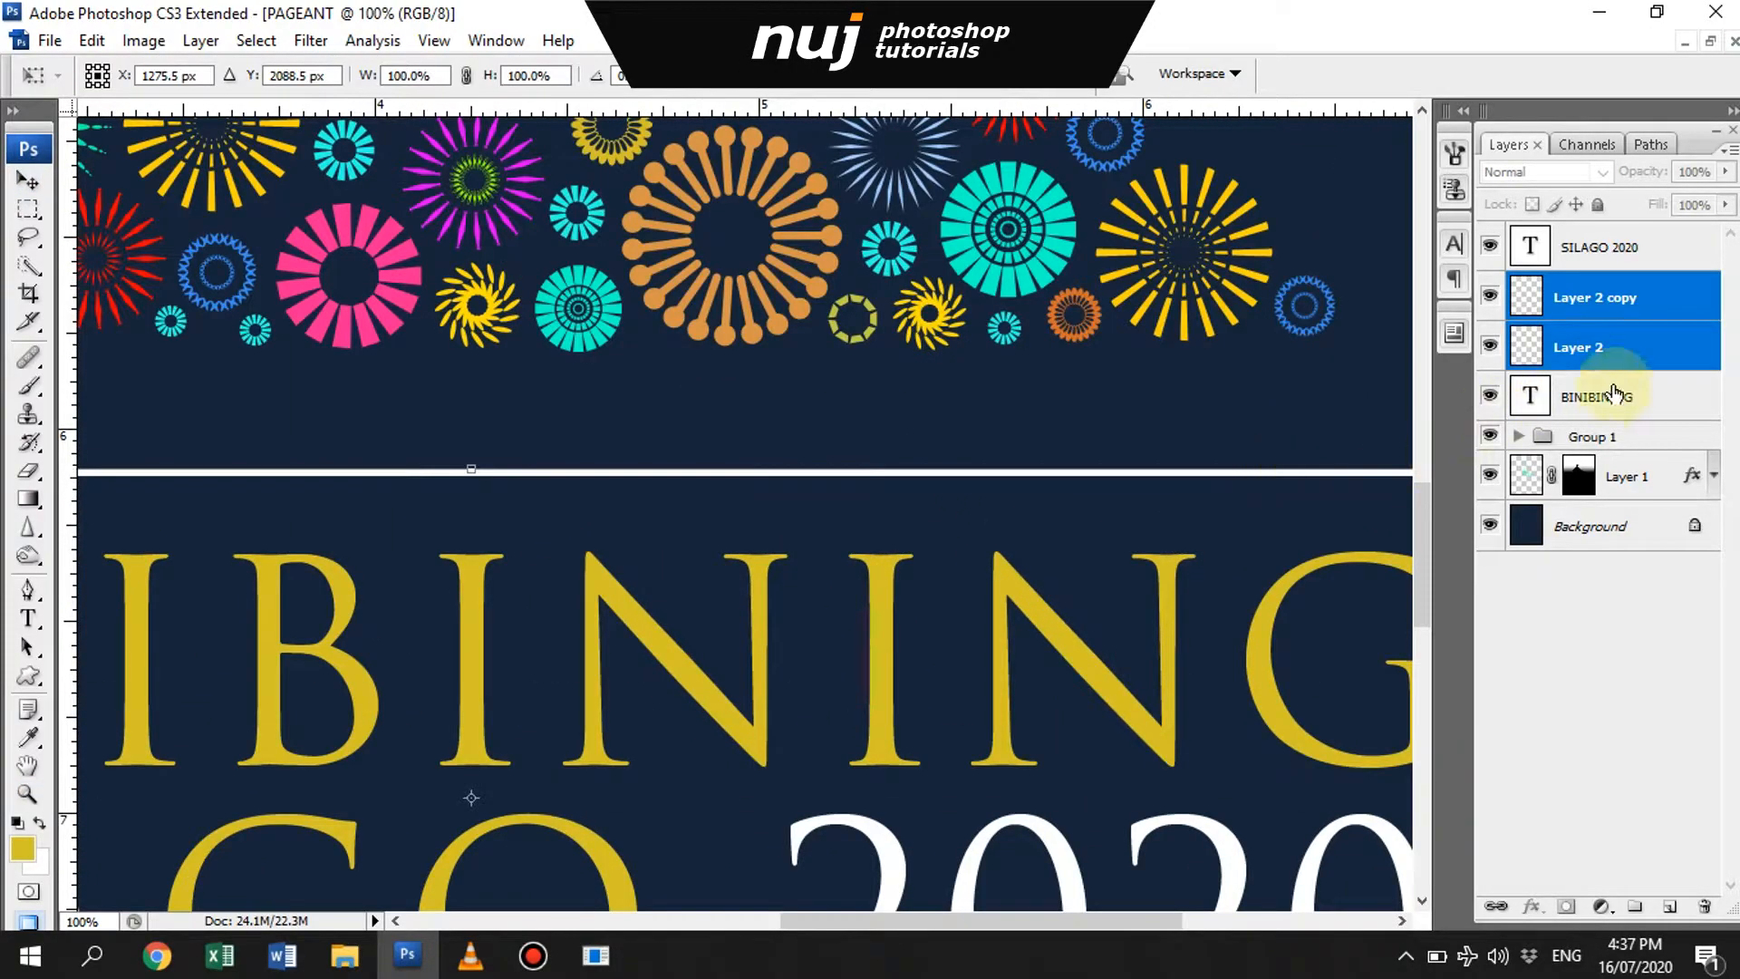
key(Return)
click(1622, 347)
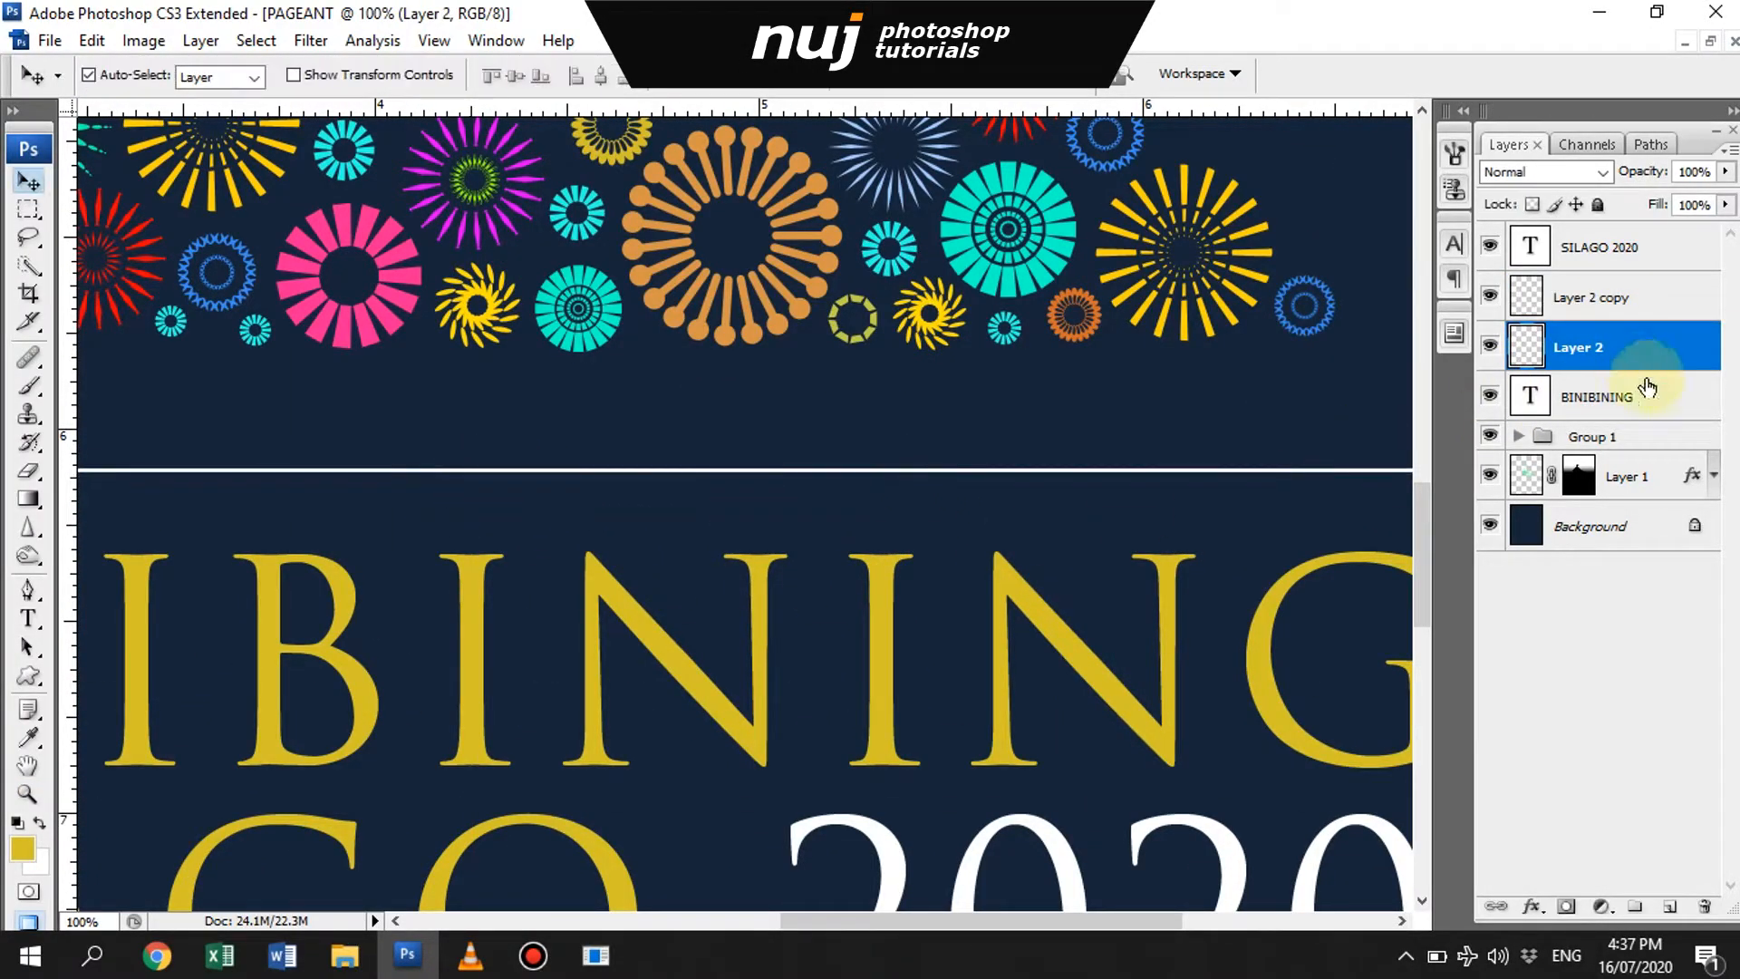
click(1633, 309)
key(ctrl+e)
- Review the whole poster layout with the gown, title and white lines in view
key(ctrl+minus)
key(ctrl+minus)
key(ctrl+minus)
drag(707, 500, 749, 703)
click(1125, 693)
key(ctrl+minus)
key(ctrl+minus)
key(ctrl+minus)
key(ctrl+plus)
key(ctrl+minus)
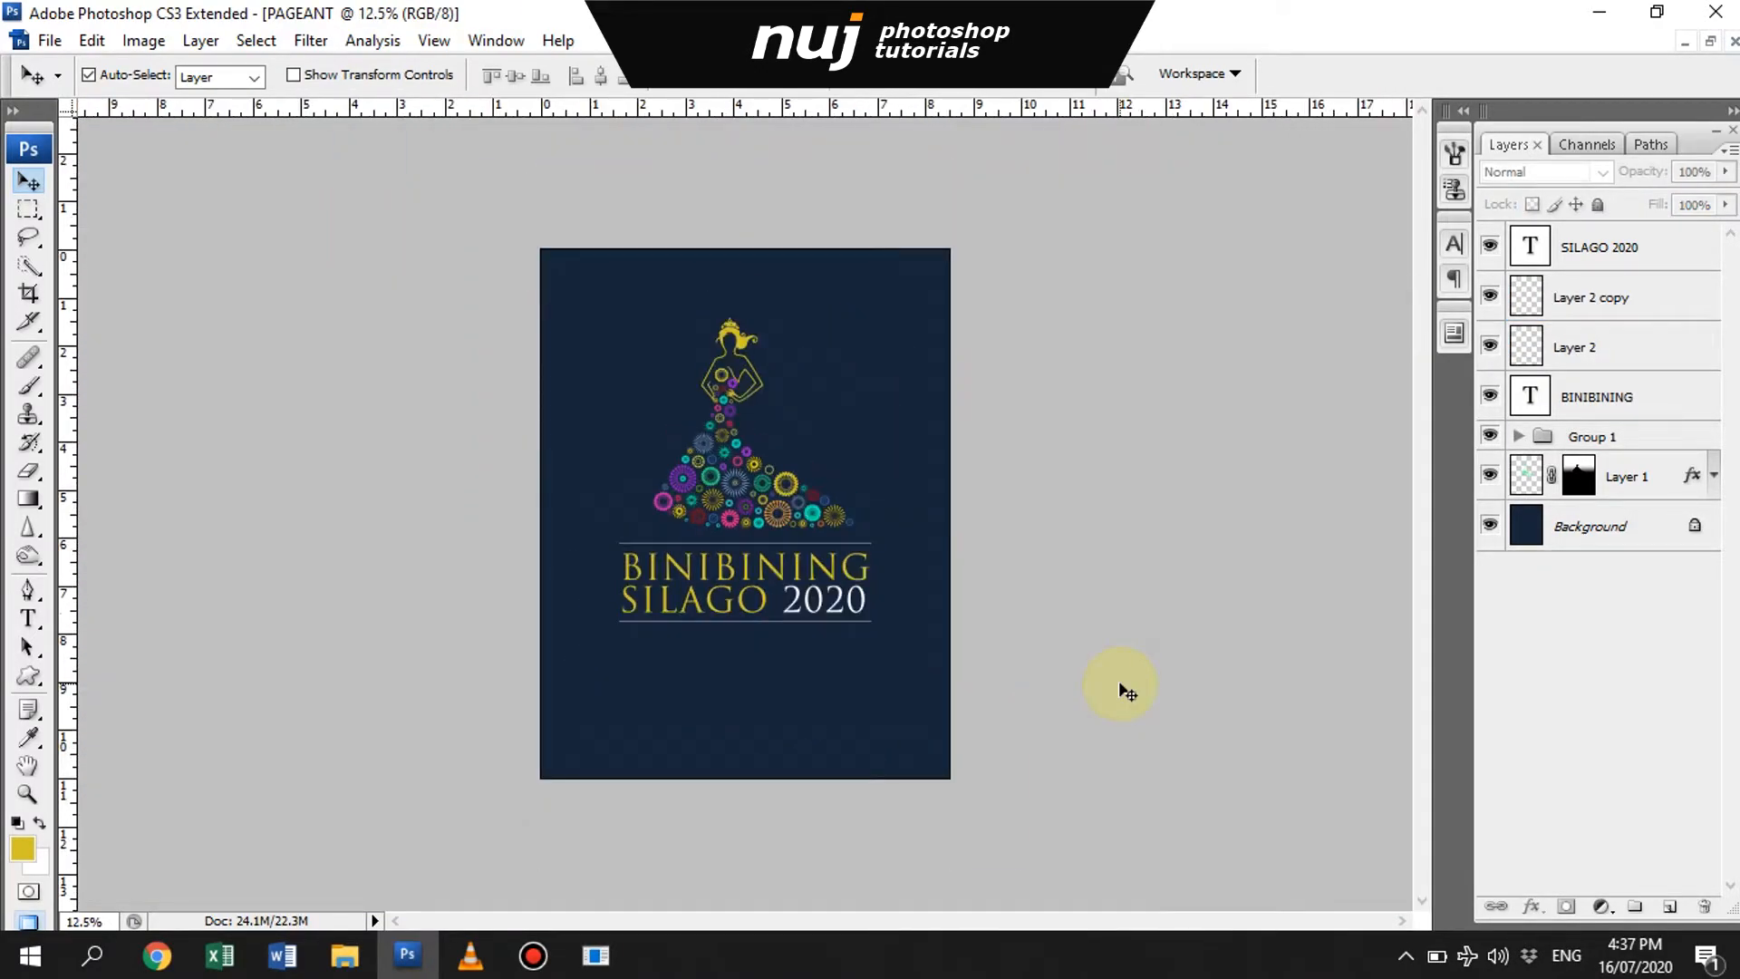
key(ctrl+plus)
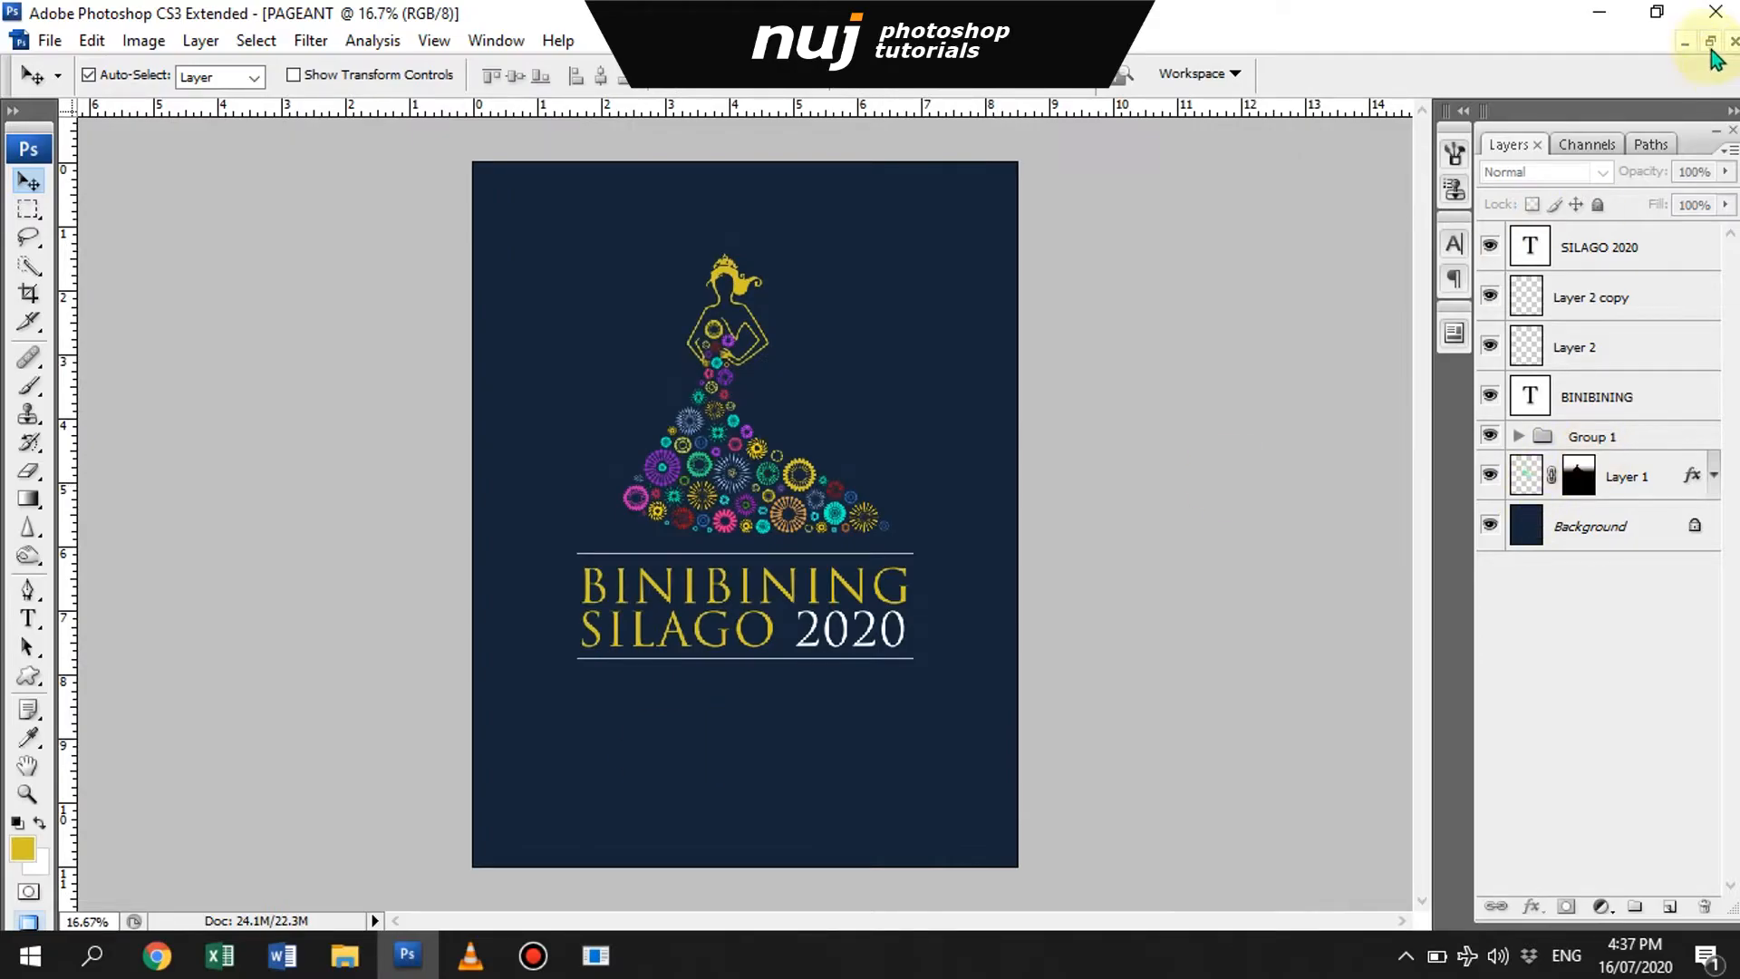
- Copy the blurred floral image from pageant.psd into the PAGEANT poster document
click(1711, 41)
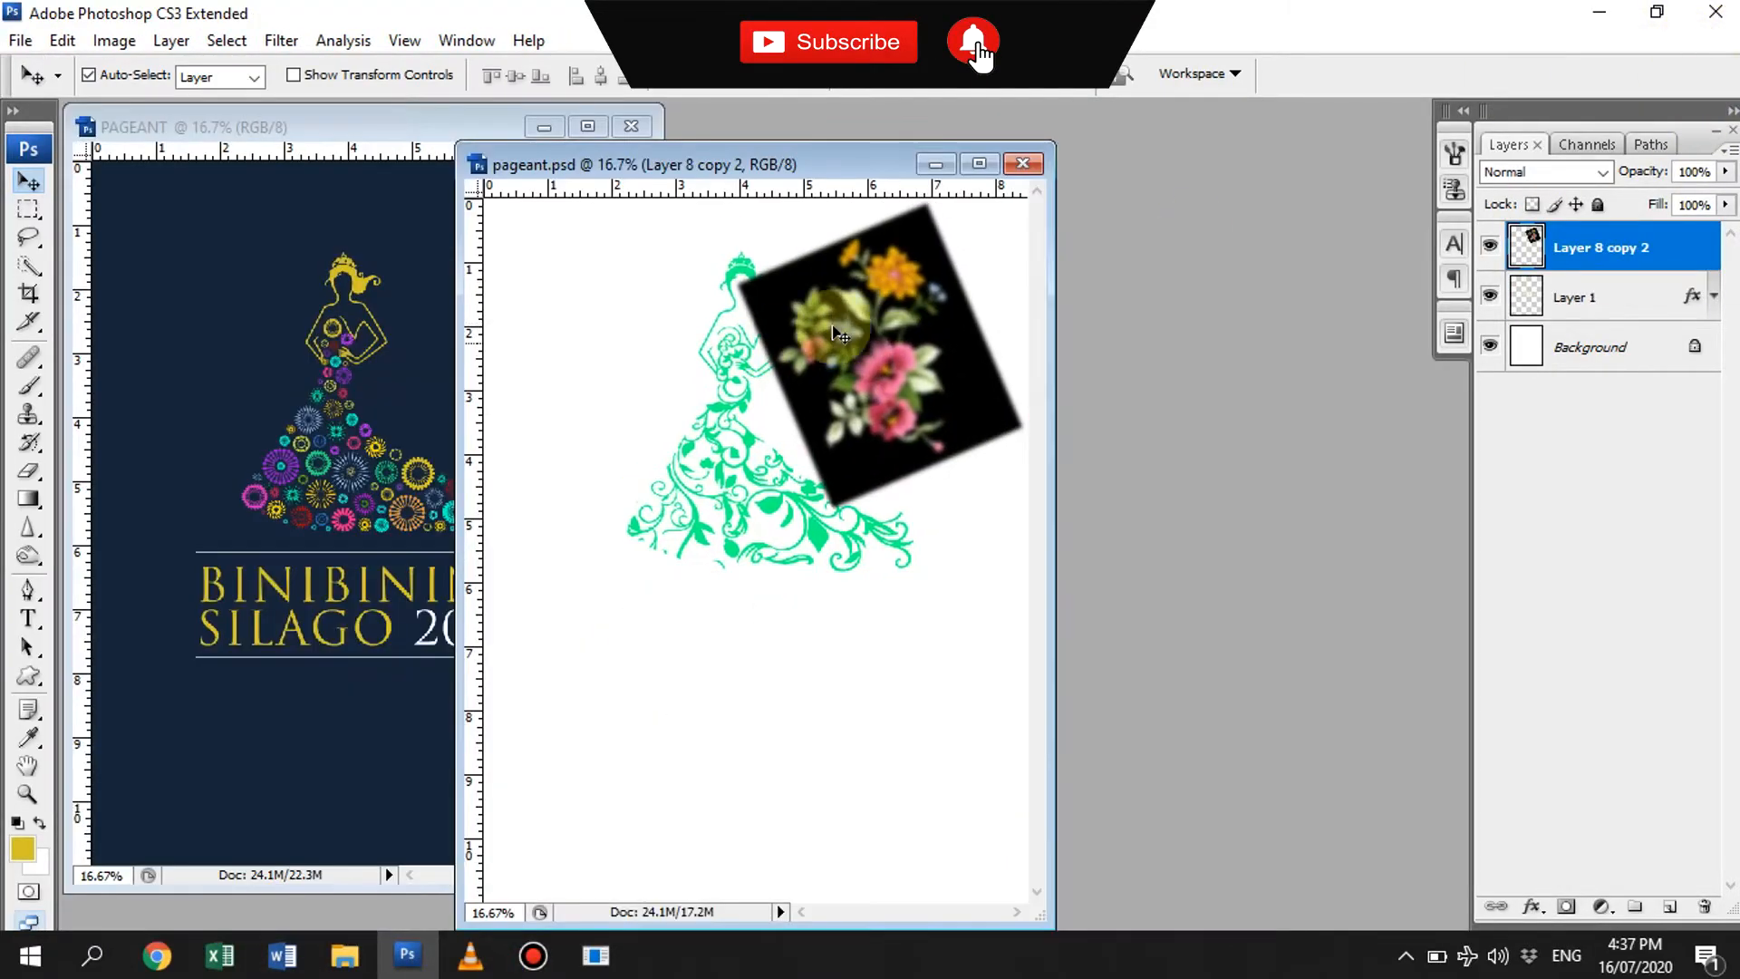
drag(835, 272, 303, 738)
mouse_move(1687, 262)
mouse_down()
mouse_move(1687, 538)
mouse_move(1663, 261)
mouse_up()
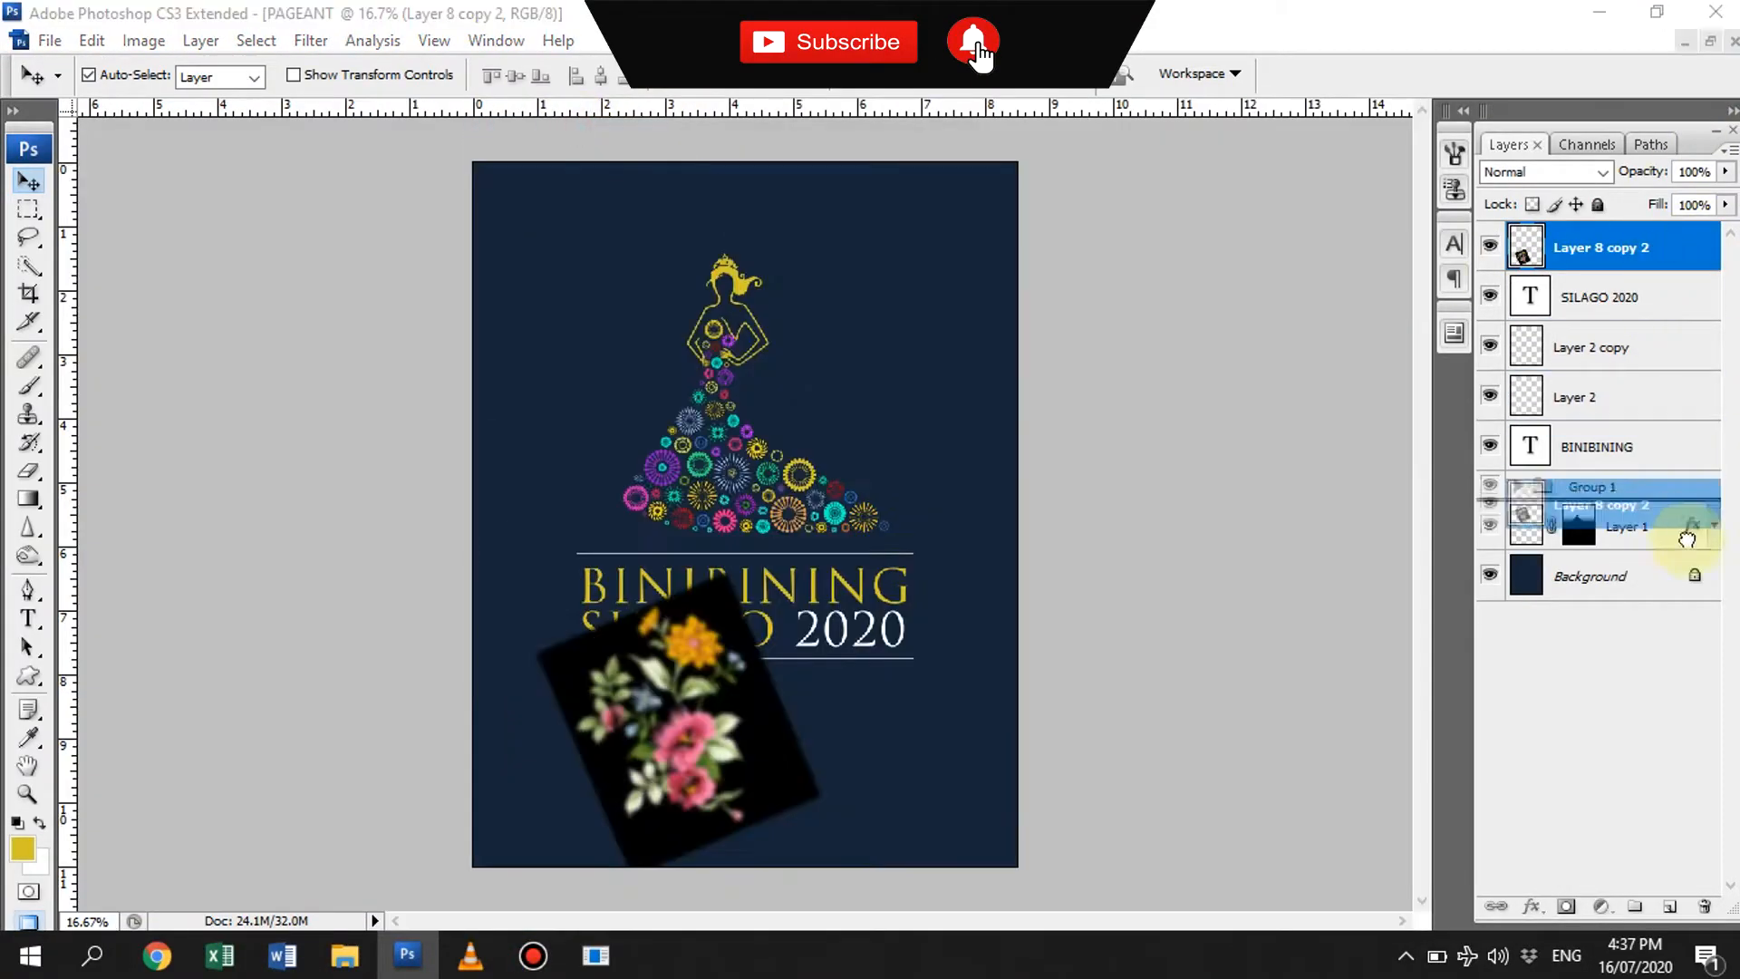
- Move the floral layer down to just above the background and set its blend mode to Lighten
key(ctrl+bracketleft)
key(ctrl+bracketleft)
key(ctrl+bracketleft)
key(ctrl+bracketleft)
key(ctrl+bracketleft)
key(ctrl+bracketleft)
click(1602, 174)
click(1527, 384)
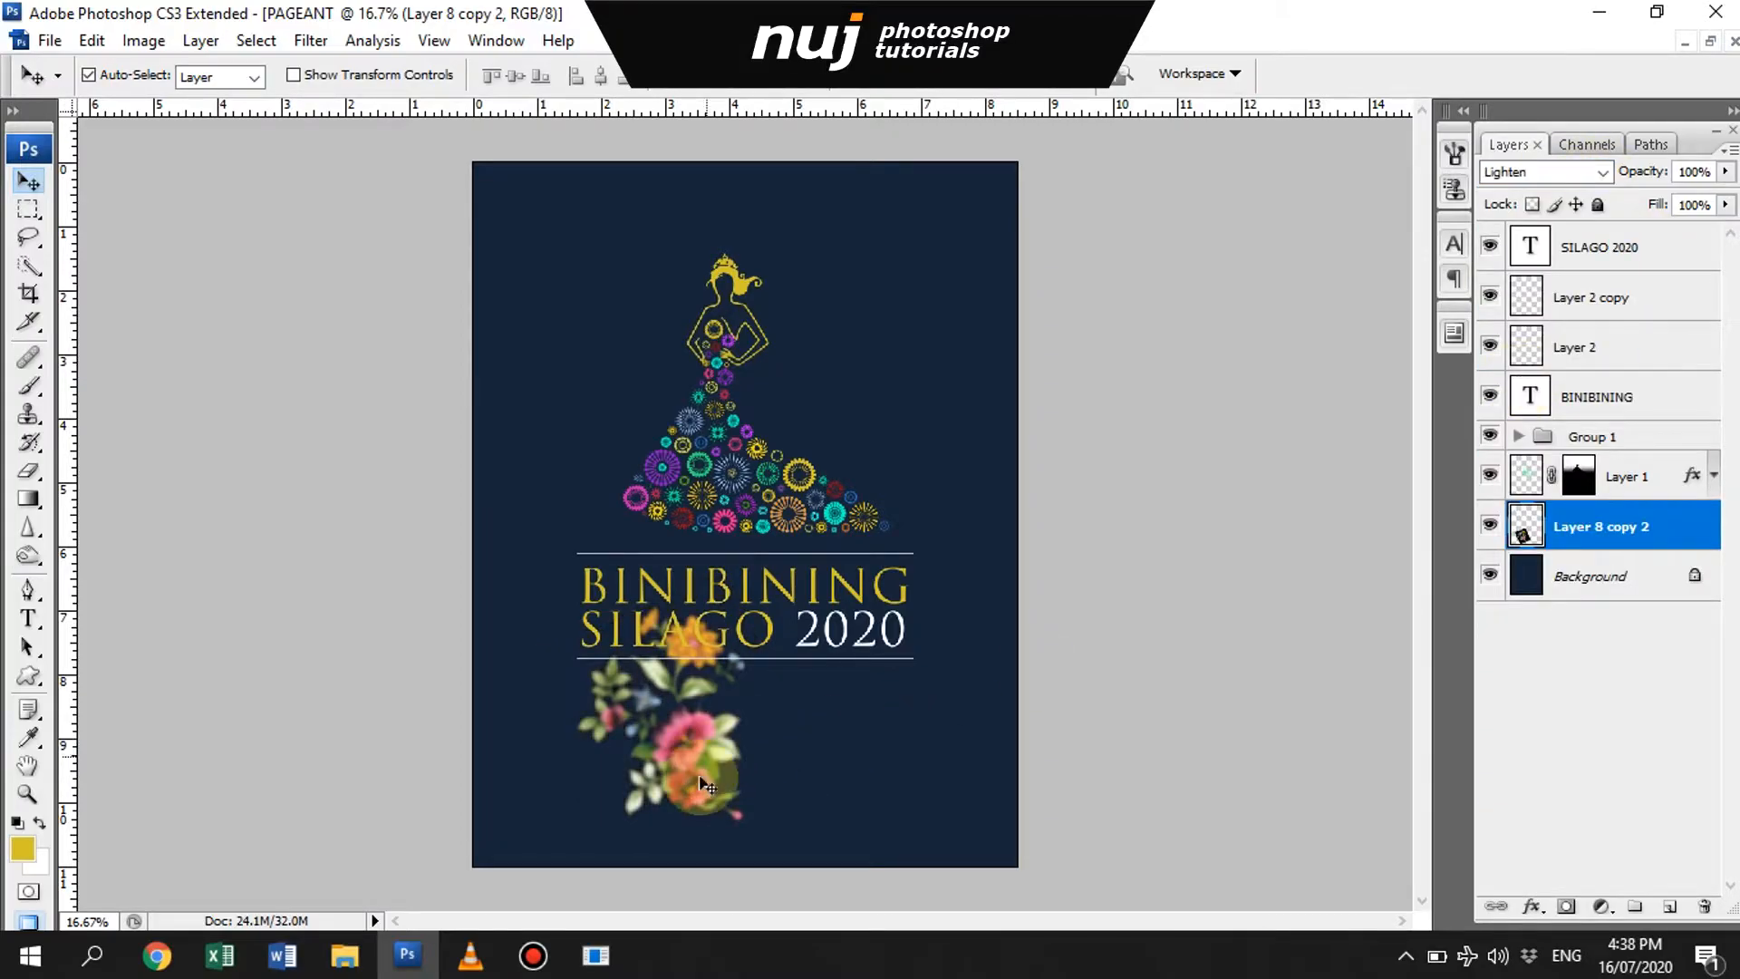
- Enlarge the floral image behind the gown and title, and lower its opacity to a faint backdrop
drag(707, 761, 775, 555)
key(ctrl+t)
drag(897, 377, 1012, 288)
key(Return)
drag(1639, 172, 1554, 180)
key(ctrl+t)
drag(1002, 261, 1026, 247)
key(Return)
- Copy the floral image to the poster's lower-right corner at 100% opacity, scaled down and in front of all layers
drag(776, 689, 1056, 886)
drag(1637, 172, 1718, 227)
key(ctrl+t)
drag(1290, 439, 1216, 519)
key(Return)
key(ctrl+shift+bracketright)
- Resize and rotate the lower-right flowers to fit the corner, and place a copy in the poster's upper-left corner
drag(976, 762, 960, 786)
key(ctrl+t)
drag(1198, 548, 1242, 498)
key(Return)
drag(994, 815, 996, 866)
key(ctrl+t)
drag(1258, 558, 1226, 588)
key(Return)
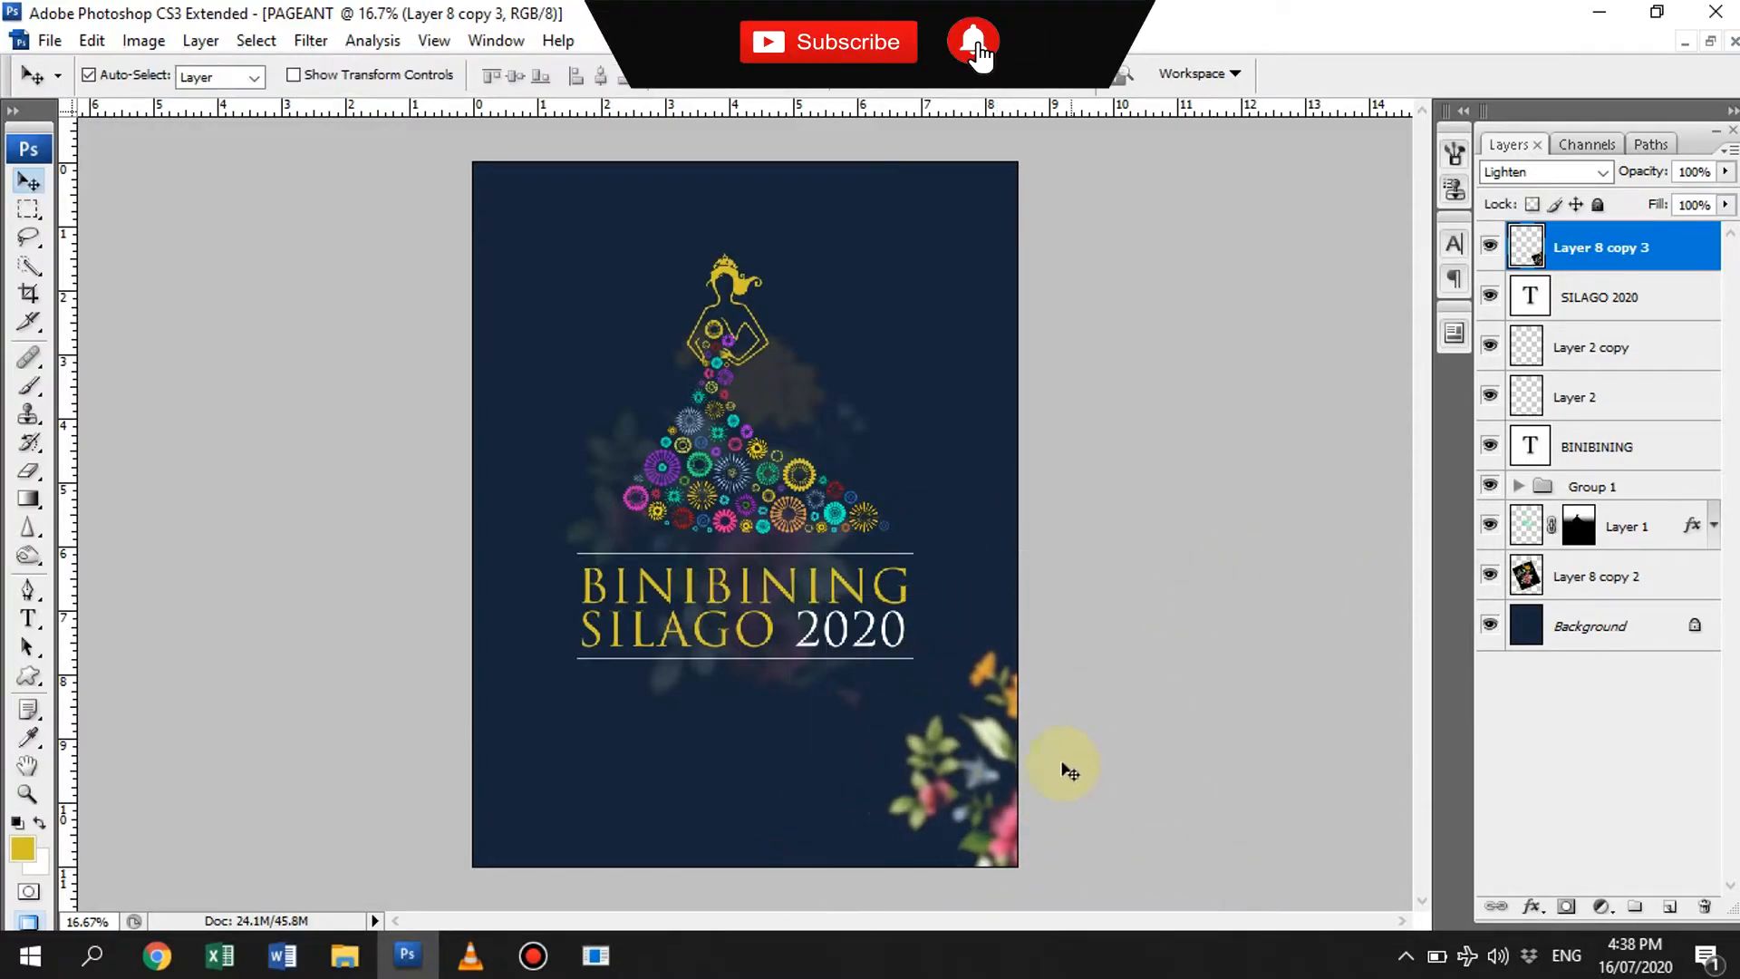
drag(1015, 787, 995, 791)
drag(471, 205, 470, 214)
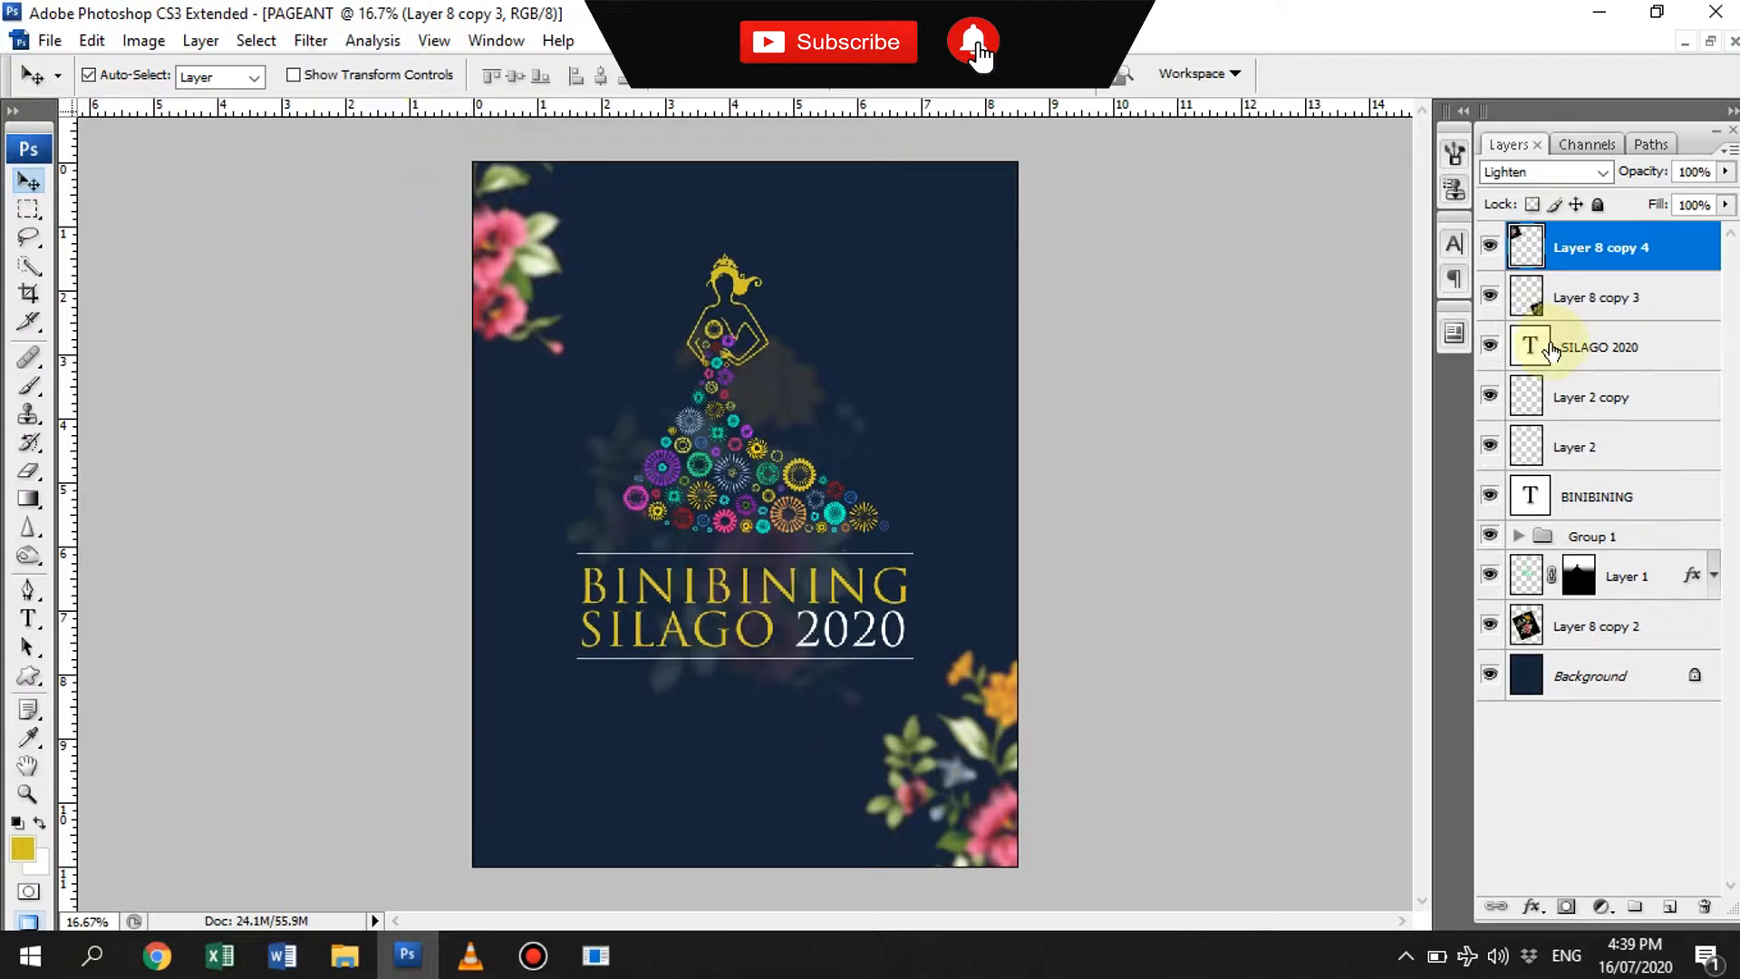
- Copy the BINIBINING text below the lower white line and replace its wording with Open Pageant
click(768, 591)
drag(769, 580, 774, 671)
key(t)
double_click(769, 678)
key(BackSpace)
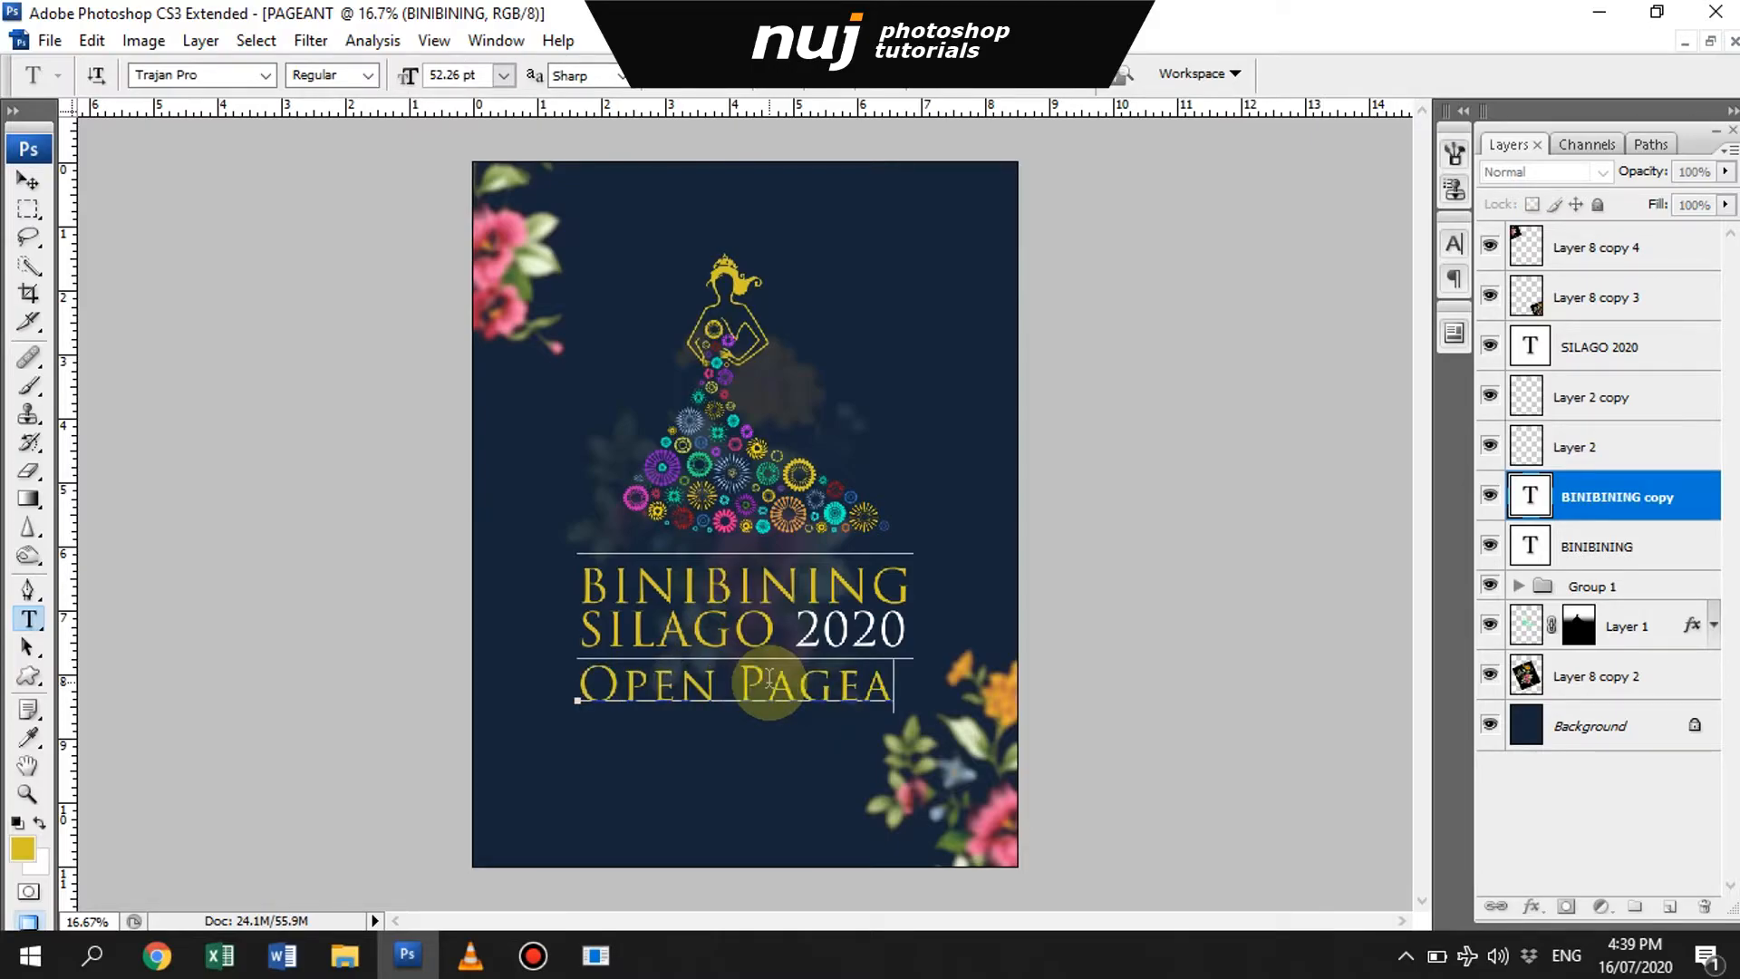
- Try several fonts on the Open Pageant text and set it in the Blacksword script font
key(ctrl+a)
click(236, 75)
key(Down)
key(Down)
key(Down)
key(Down)
key(Down)
key(Down)
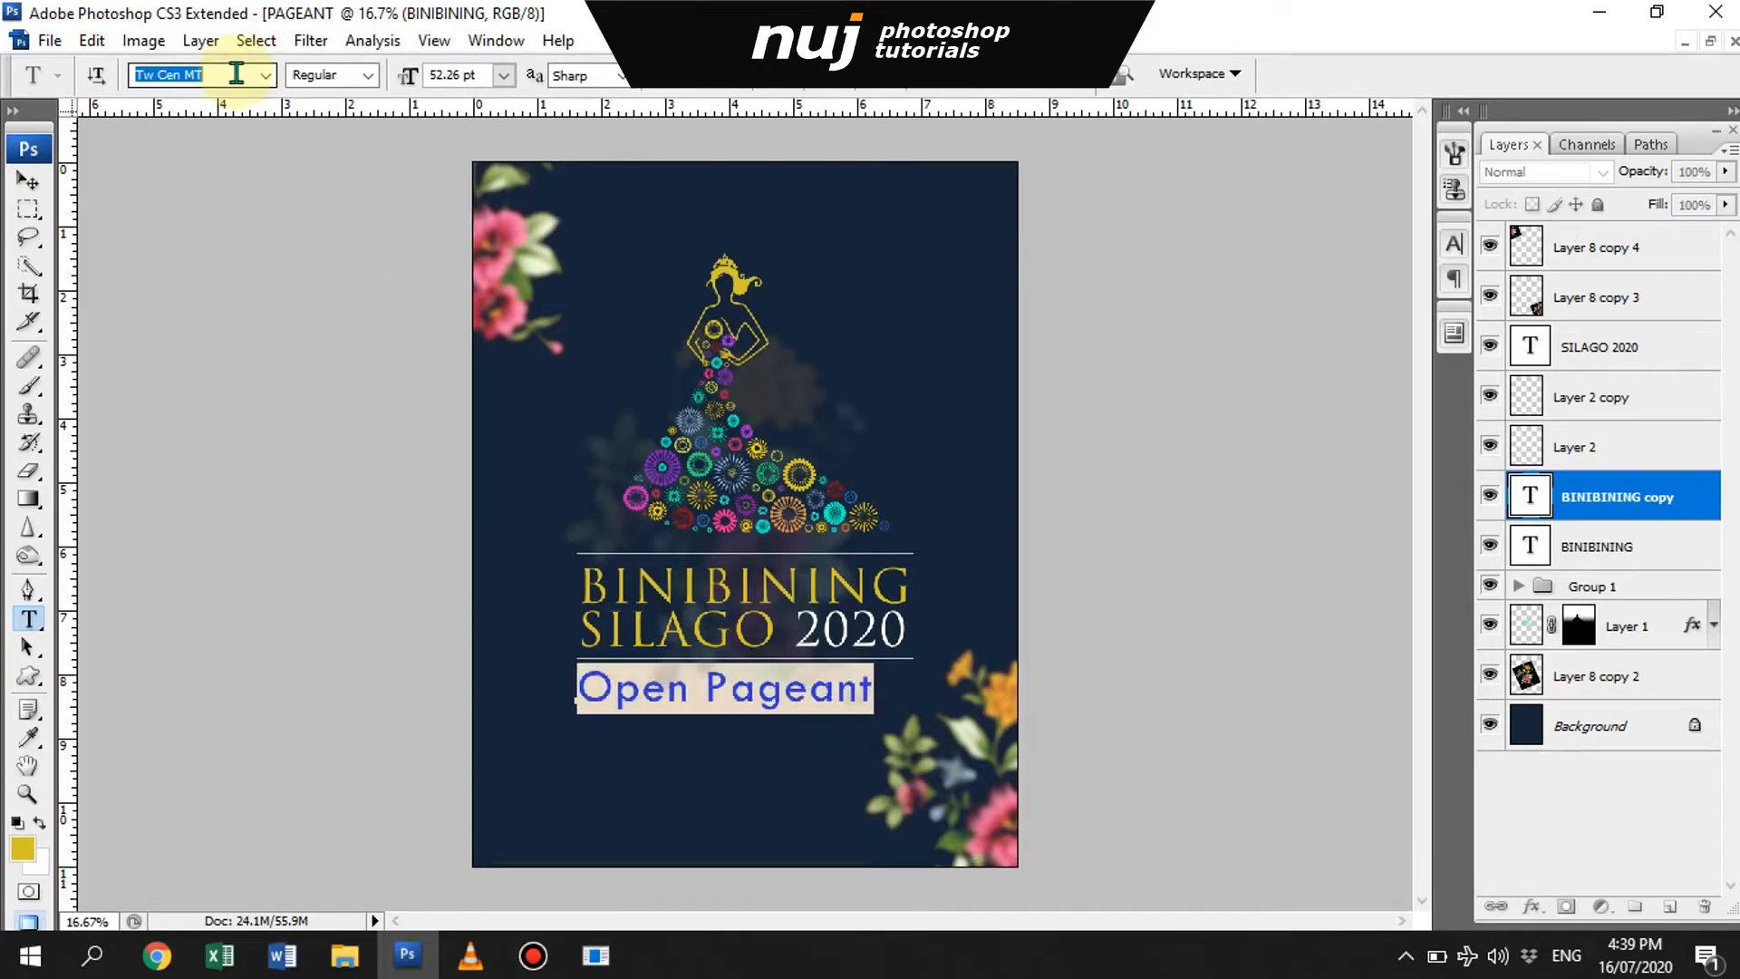
click(270, 75)
click(481, 563)
click(267, 76)
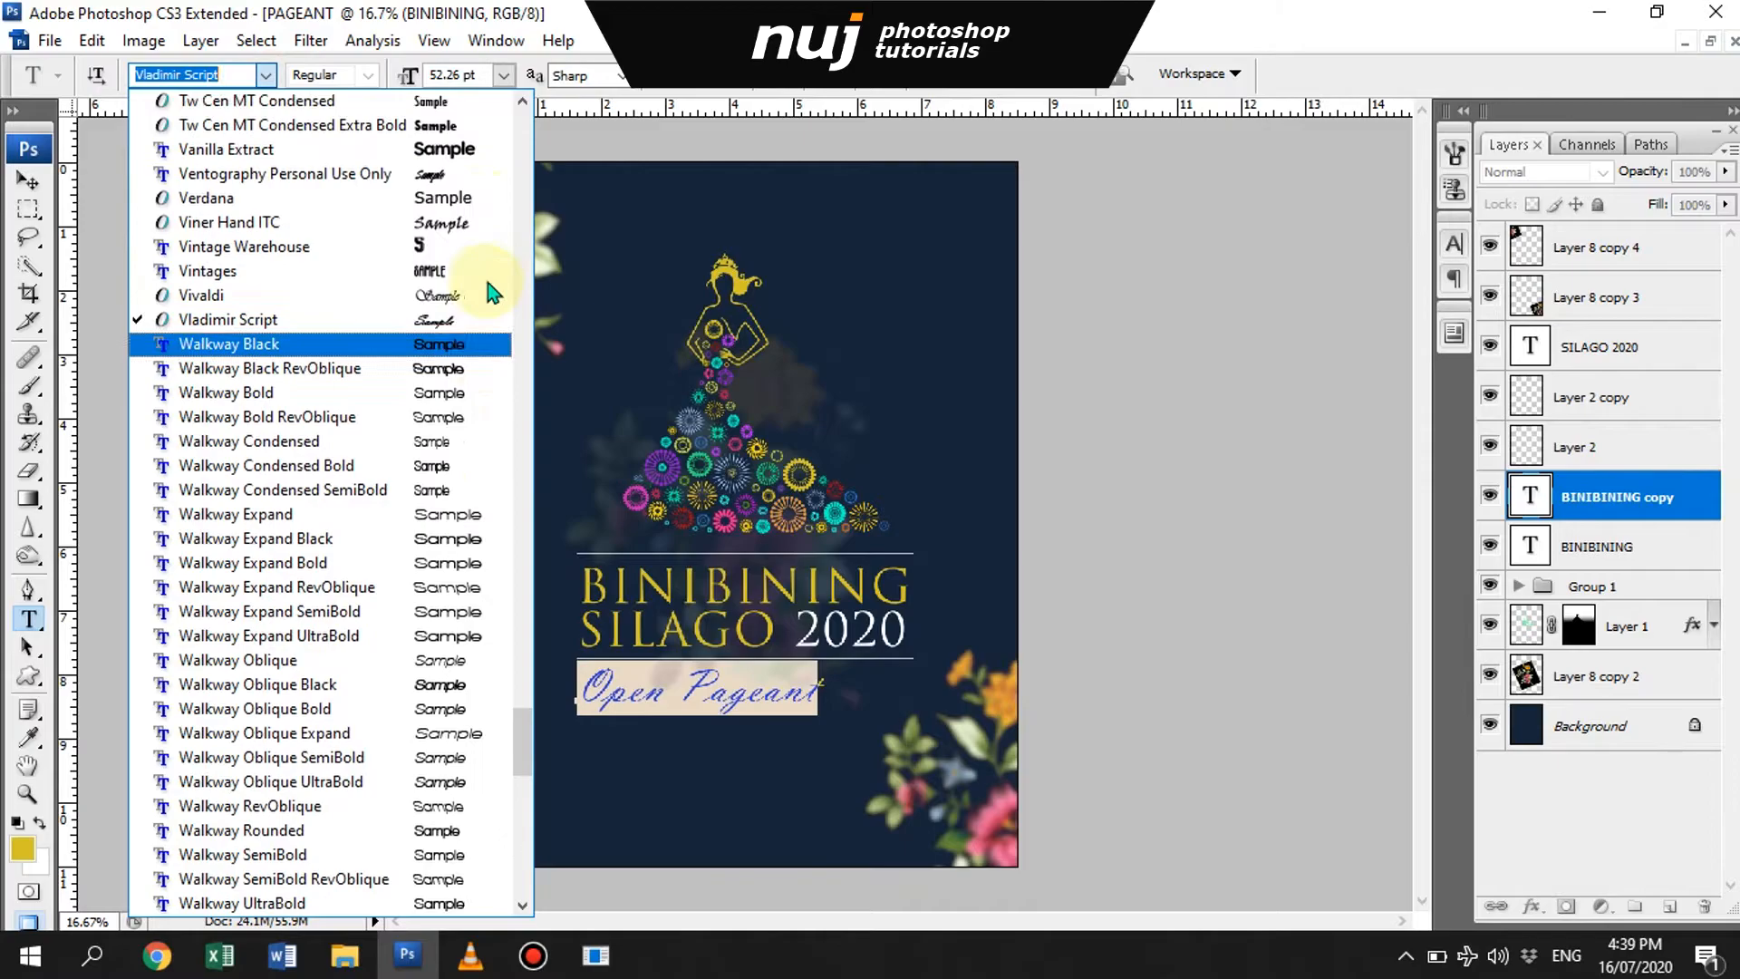
click(444, 171)
click(267, 75)
click(484, 250)
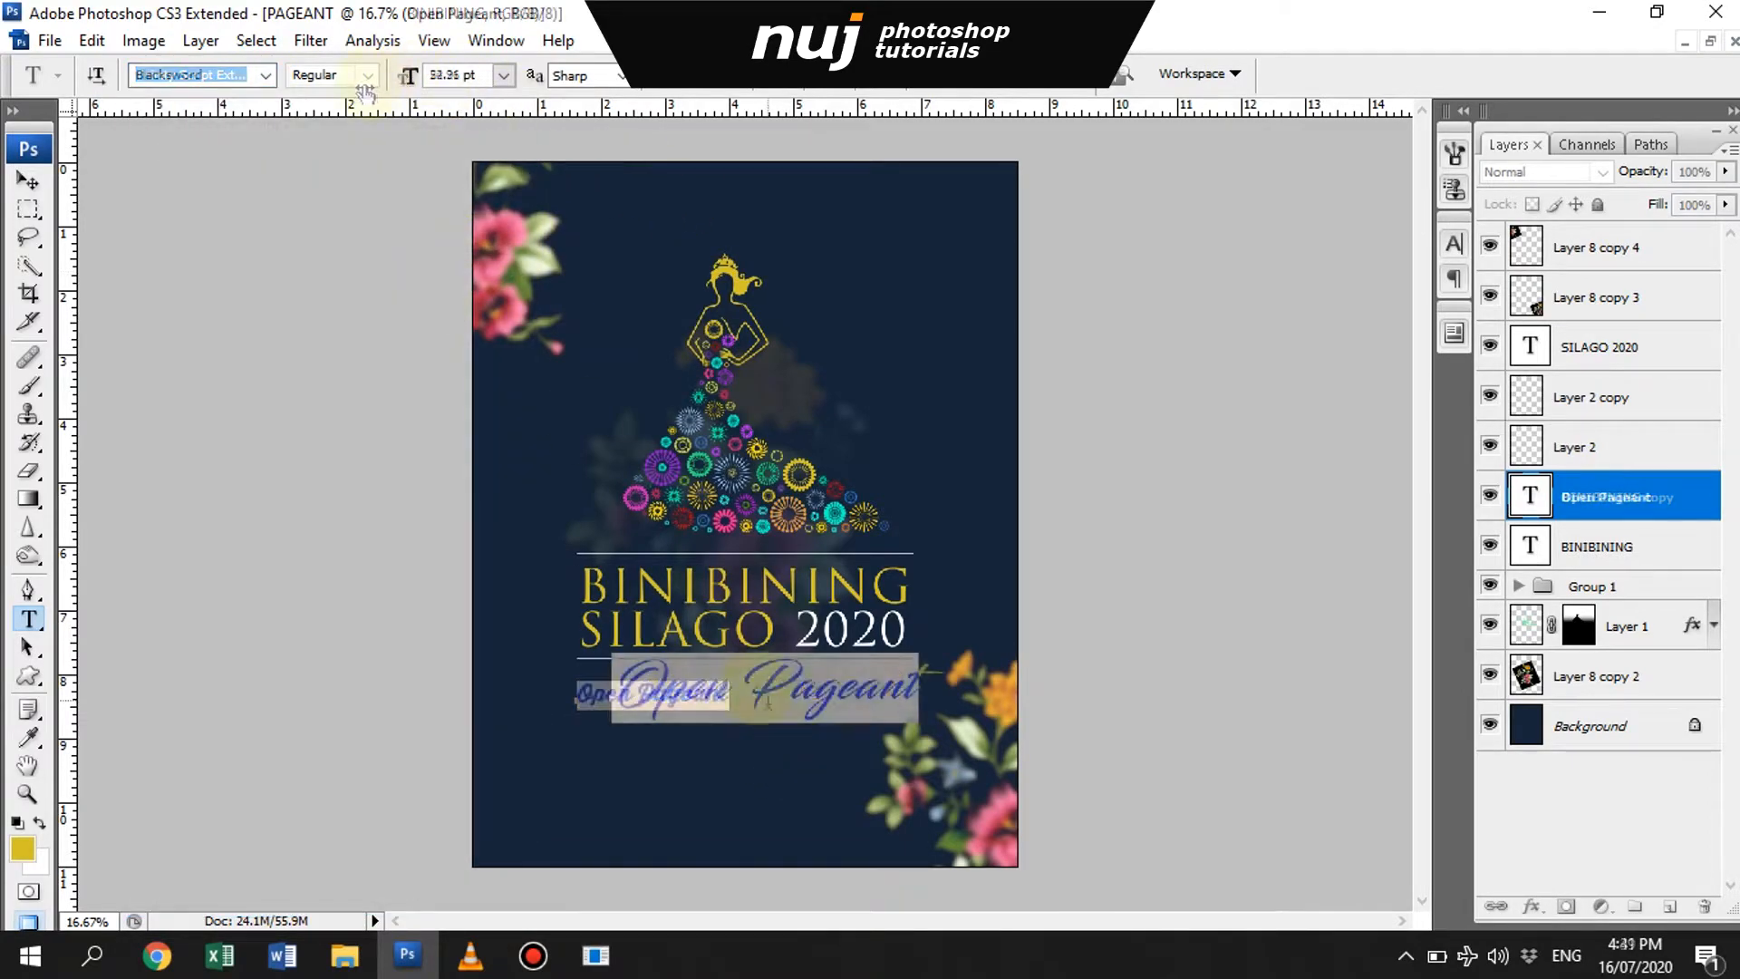
- Scale the Open Pageant text down and place it centered below the lower white line
click(754, 684)
key(ctrl+Return)
key(ctrl+t)
drag(941, 651, 754, 696)
key(Return)
- Nudge the gown silhouette and the title block with its lines and Open Pageant text into alignment on the poster
key(v)
drag(759, 474, 771, 464)
click(1666, 555)
shift+click(1599, 347)
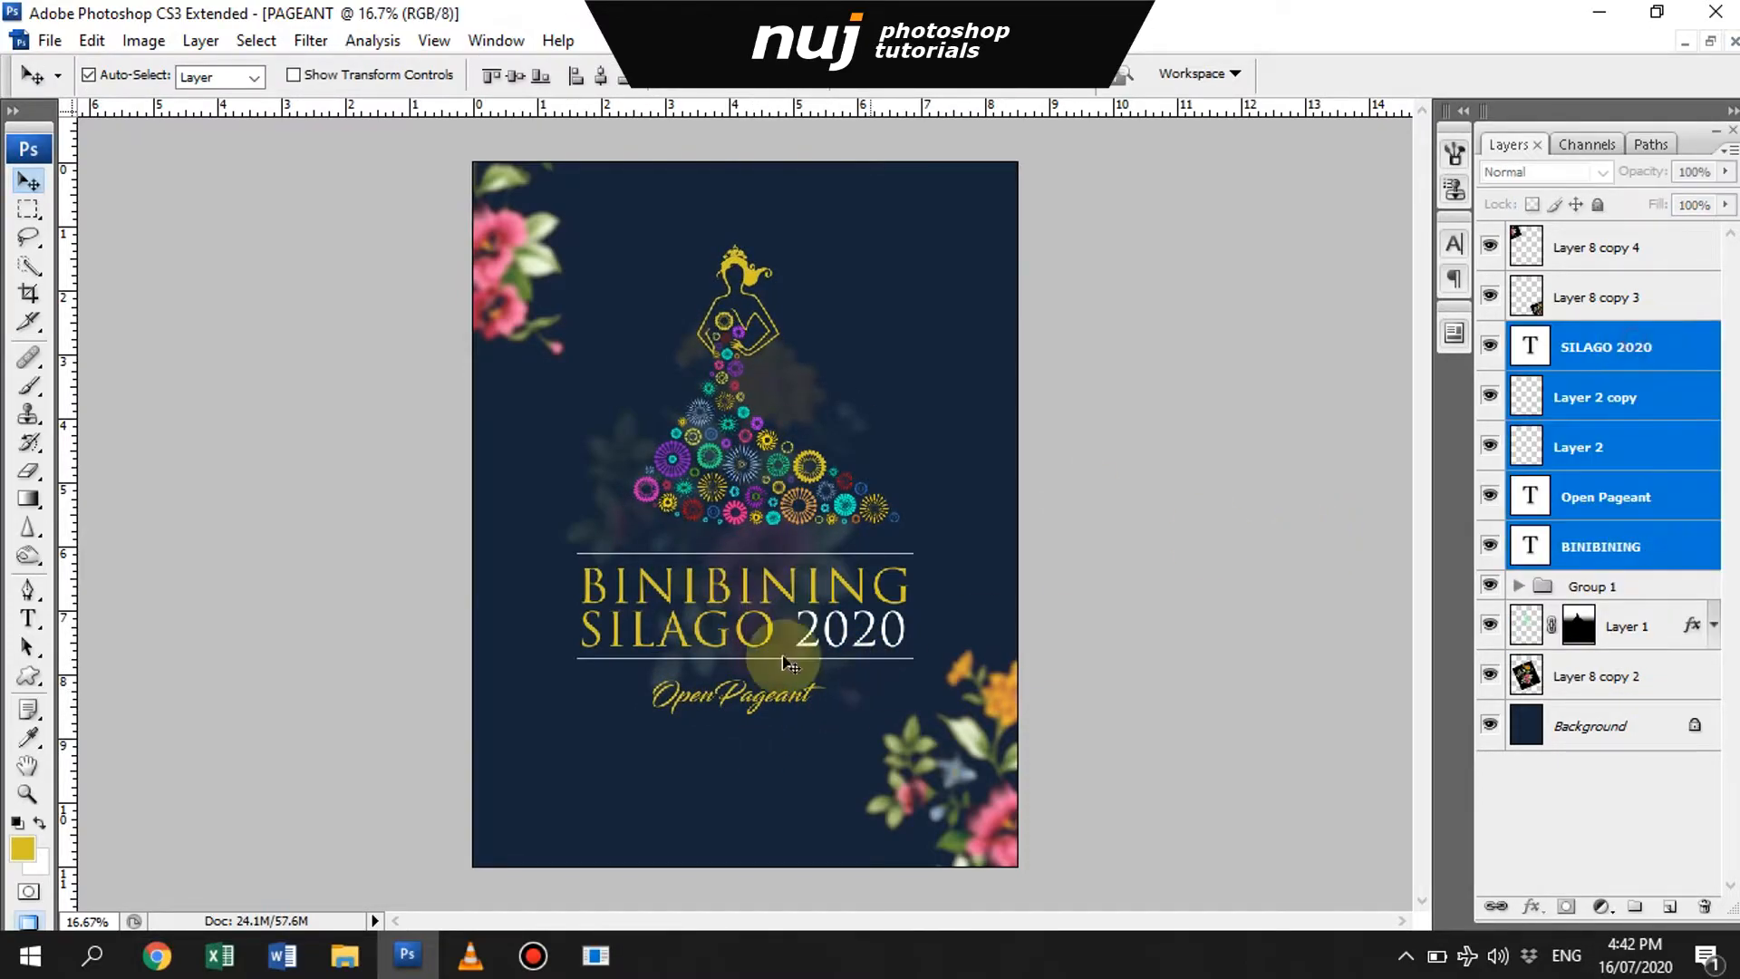
drag(786, 634, 791, 631)
click(1638, 589)
shift+click(1641, 624)
drag(736, 449, 731, 450)
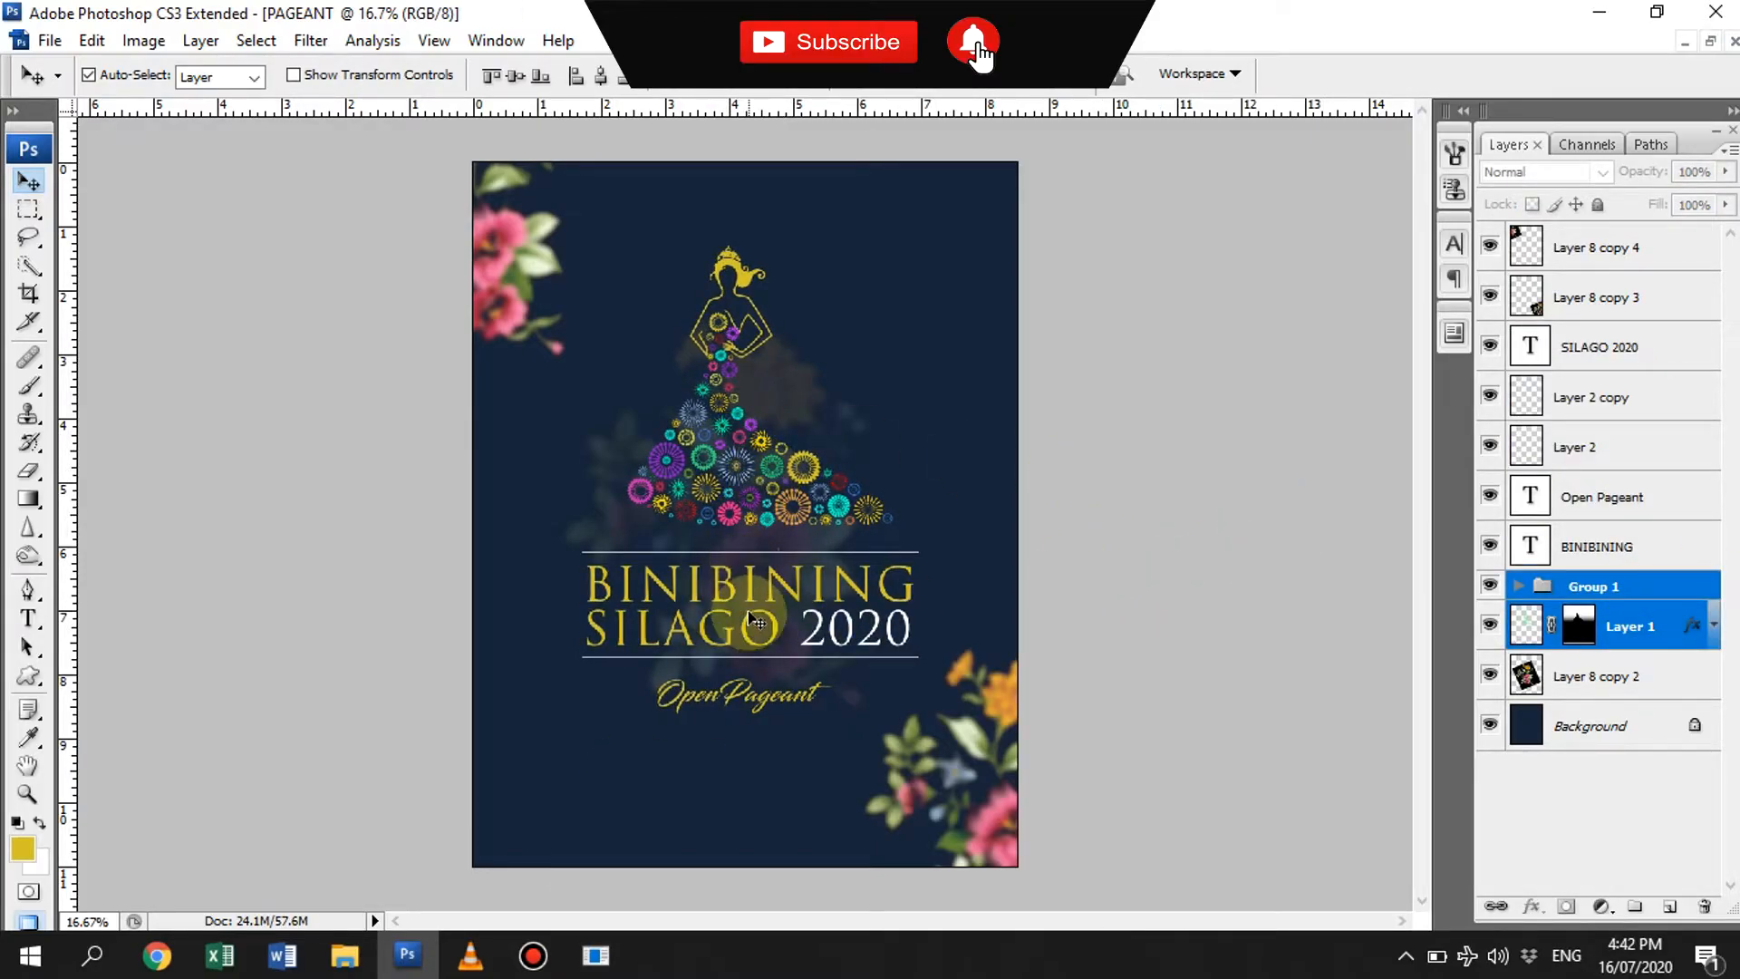
- Copy the BINIBINING text to the poster's bottom and reword it as JULY 16, 2019/ TUESDAY/7:00PM, SILAGO MUNICIPAL AUDITORIUM, and SILAGO, SOUTHERN LEYTE on three lines
drag(757, 594, 757, 788)
key(t)
double_click(734, 796)
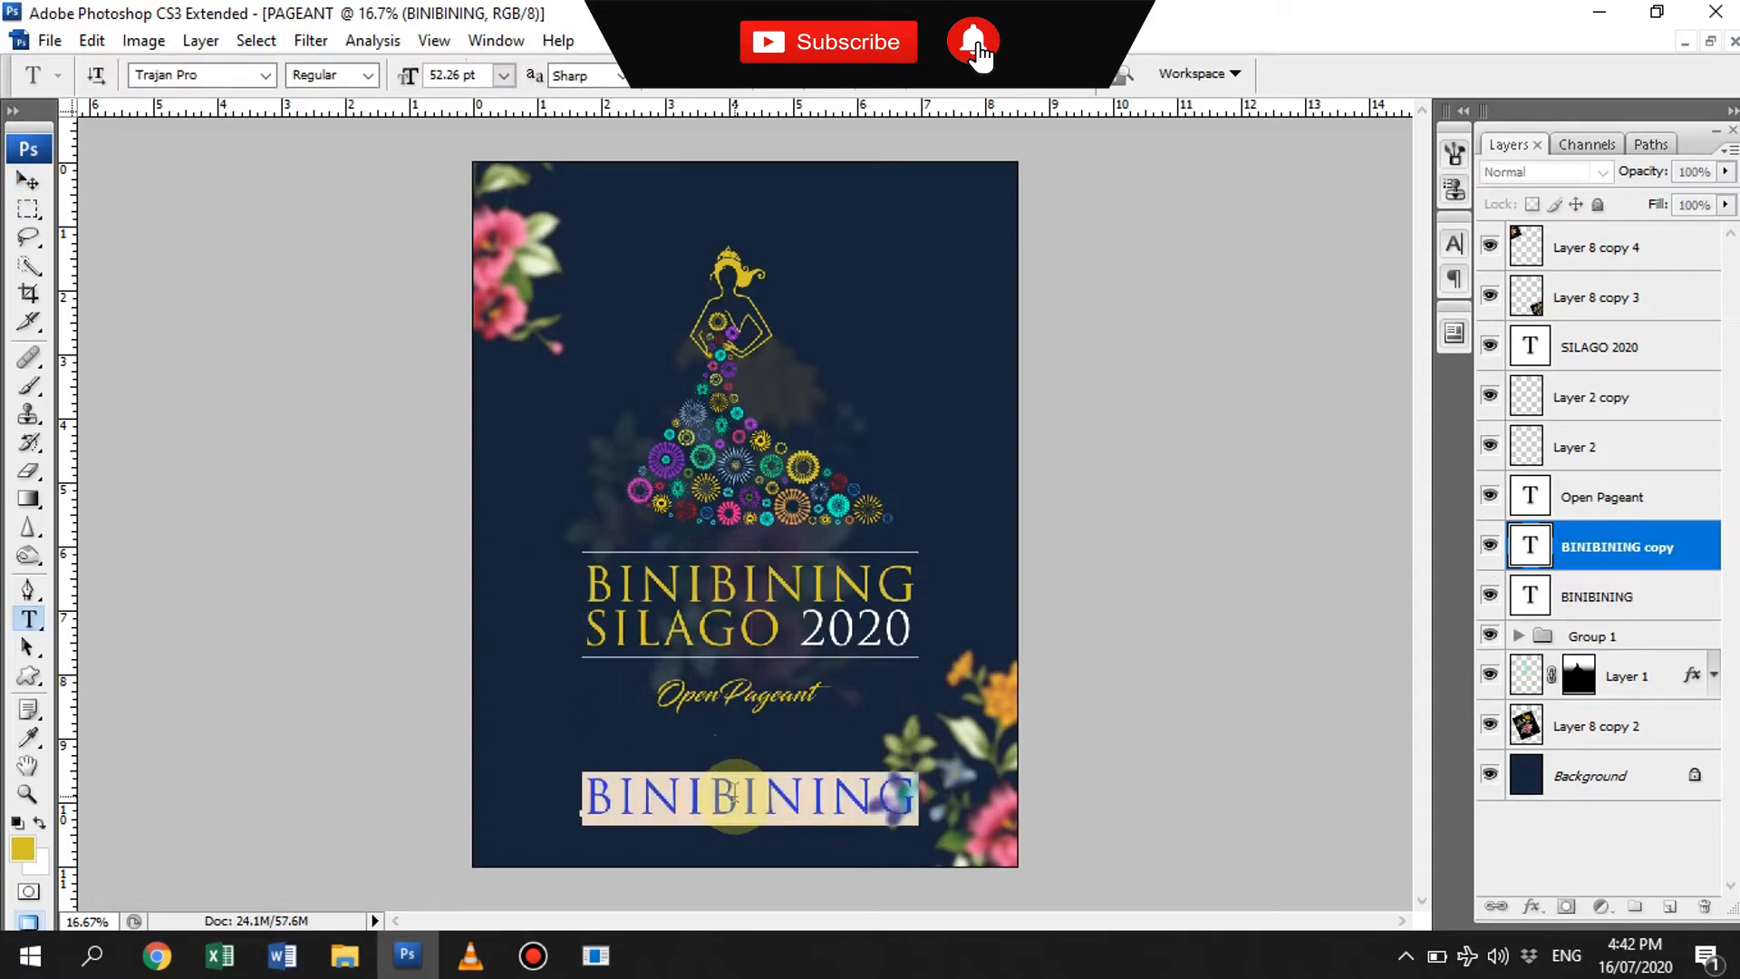
text(JULY 1)
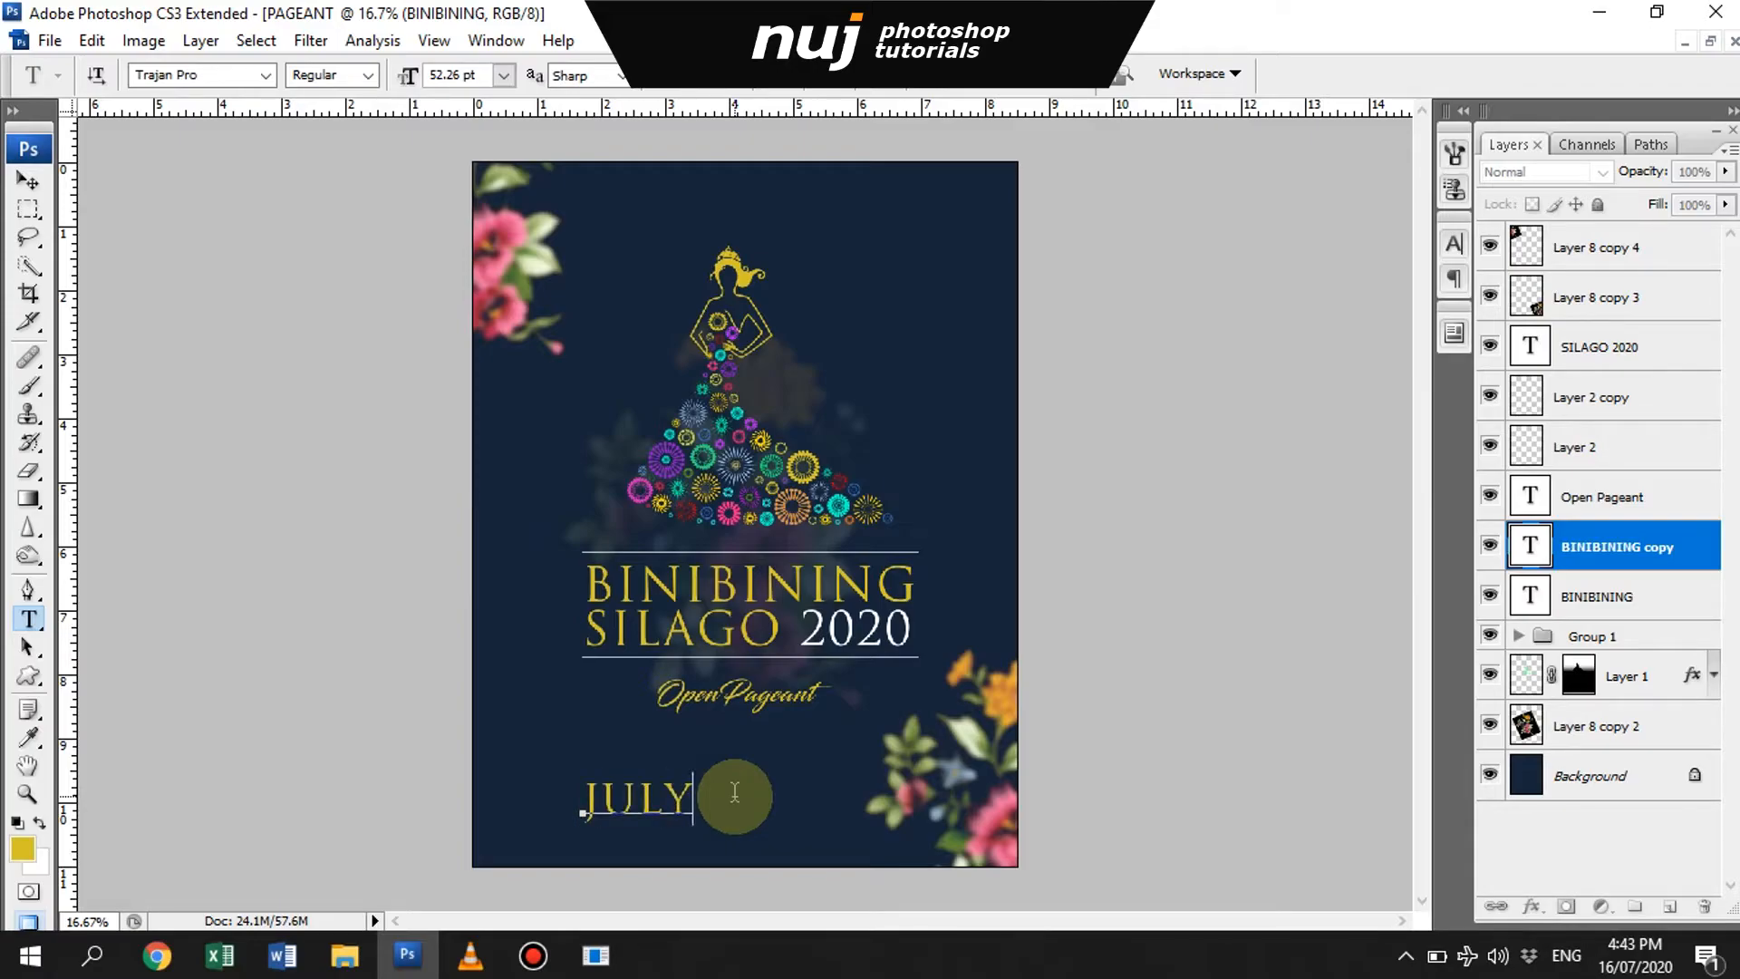
key(BackSpace)
key(BackSpace)
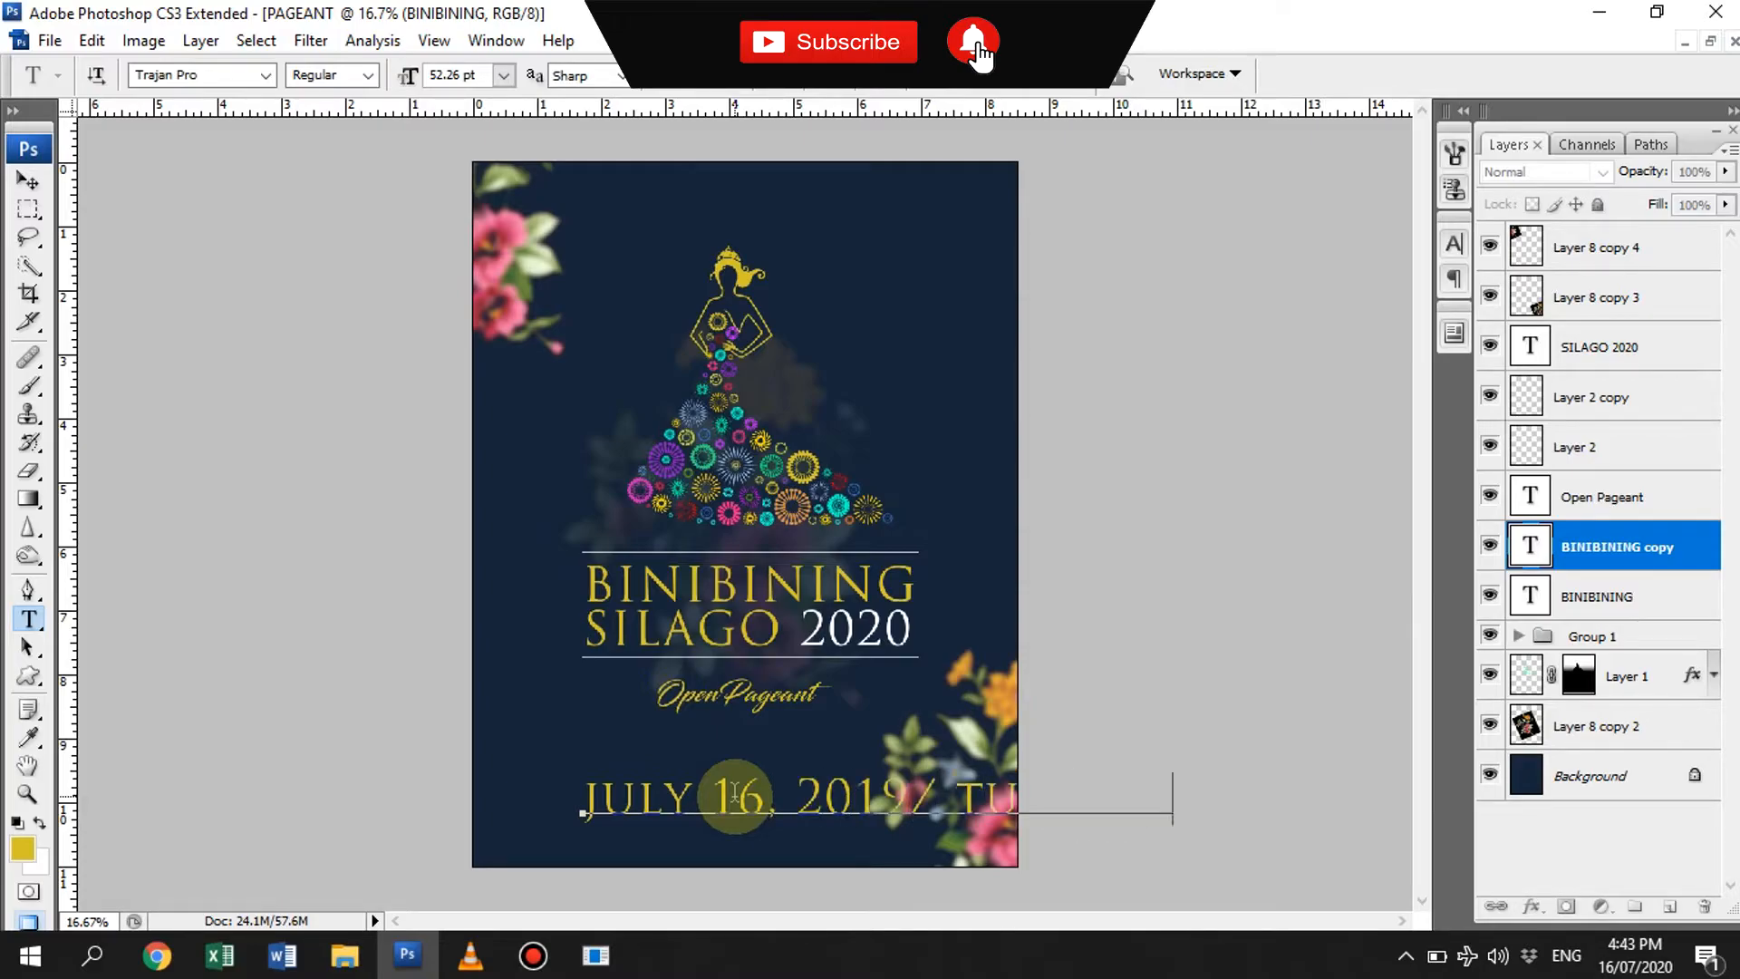
text(PM)
key(Return)
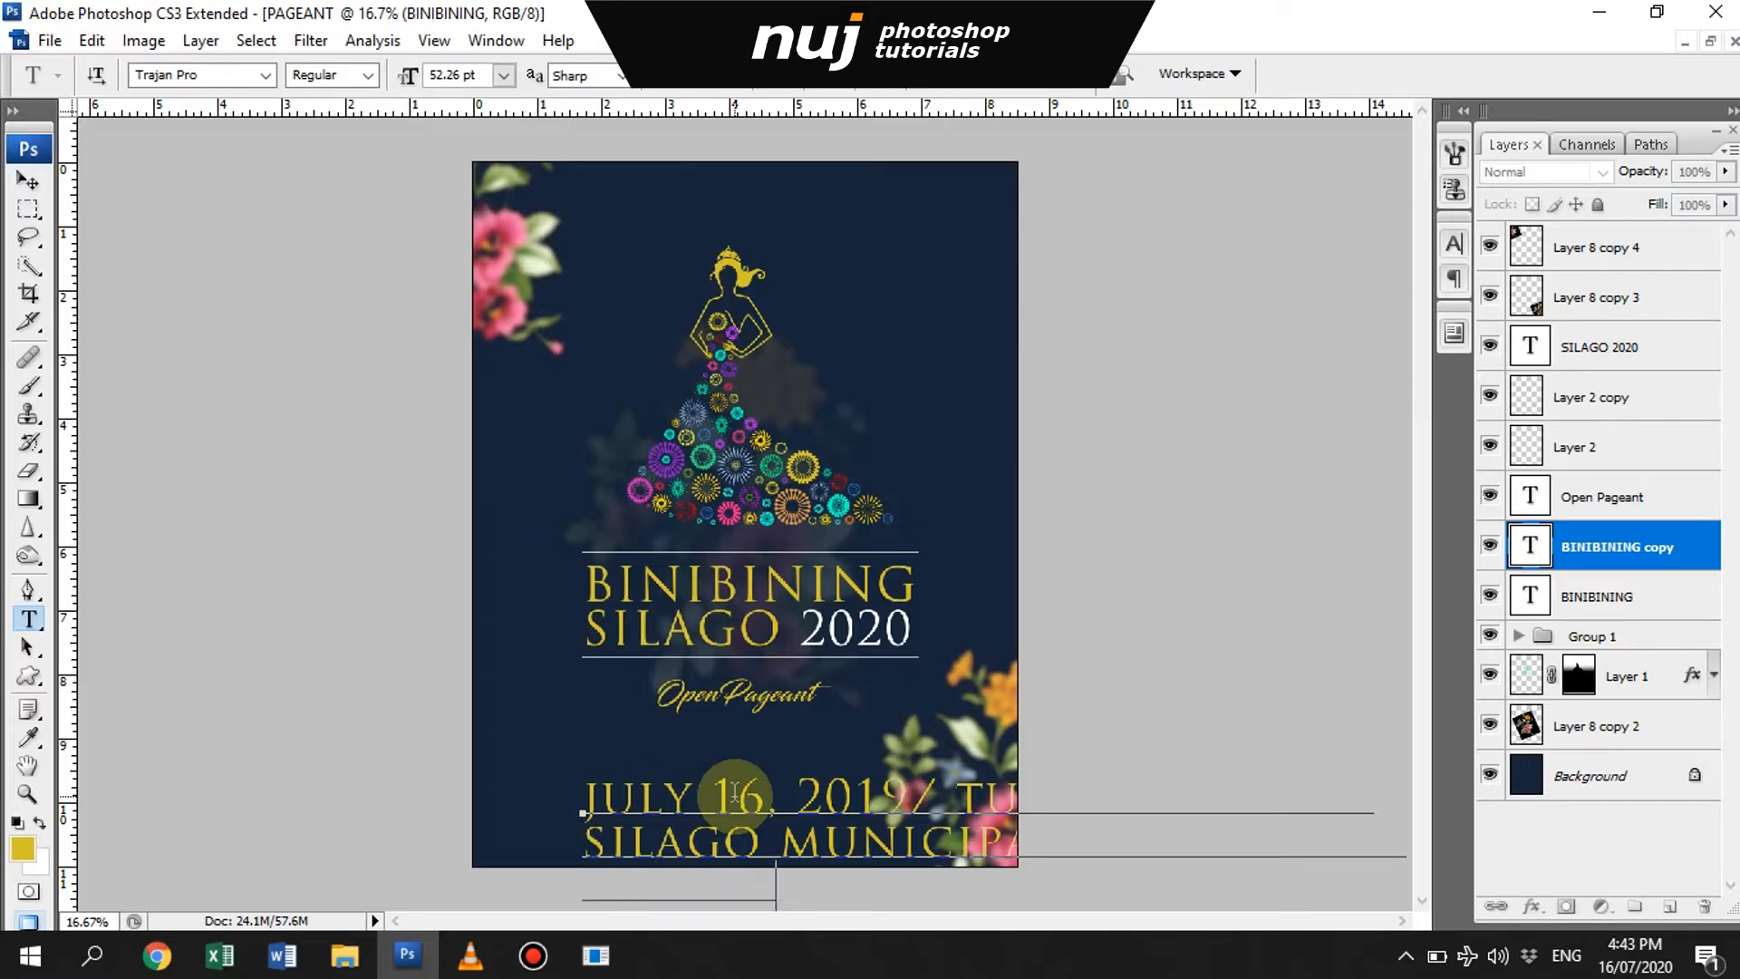
- Reduce the event details' font size, adjust their line spacing and center-align the three lines
key(ctrl+a)
drag(408, 78, 361, 76)
key(alt+Up)
key(alt+Up)
key(alt+Up)
key(alt+Up)
key(alt+Up)
key(alt+Up)
key(alt+Up)
key(alt+Up)
key(alt+Up)
key(alt+Up)
key(alt+Up)
key(alt+Up)
key(alt+Up)
key(alt+Up)
key(alt+Up)
key(alt+Up)
key(alt+Up)
key(alt+Down)
key(alt+Down)
click(687, 76)
click(1077, 78)
- Move the event details under the Open Pageant text and scale the block down slightly
key(v)
drag(645, 843, 777, 826)
key(ctrl+t)
drag(891, 832, 863, 829)
key(Return)
- Set all three lines of the event details in the Bold style
key(t)
click(786, 790)
key(ctrl+a)
click(368, 76)
click(377, 124)
key(ctrl+Return)
- Correct a mistyped letter to r in the event details and remove the space before tuesday
click(805, 804)
key(BackSpace)
text(r)
key(ctrl+Return)
key(z)
drag(550, 755, 917, 877)
key(v)
key(t)
click(687, 645)
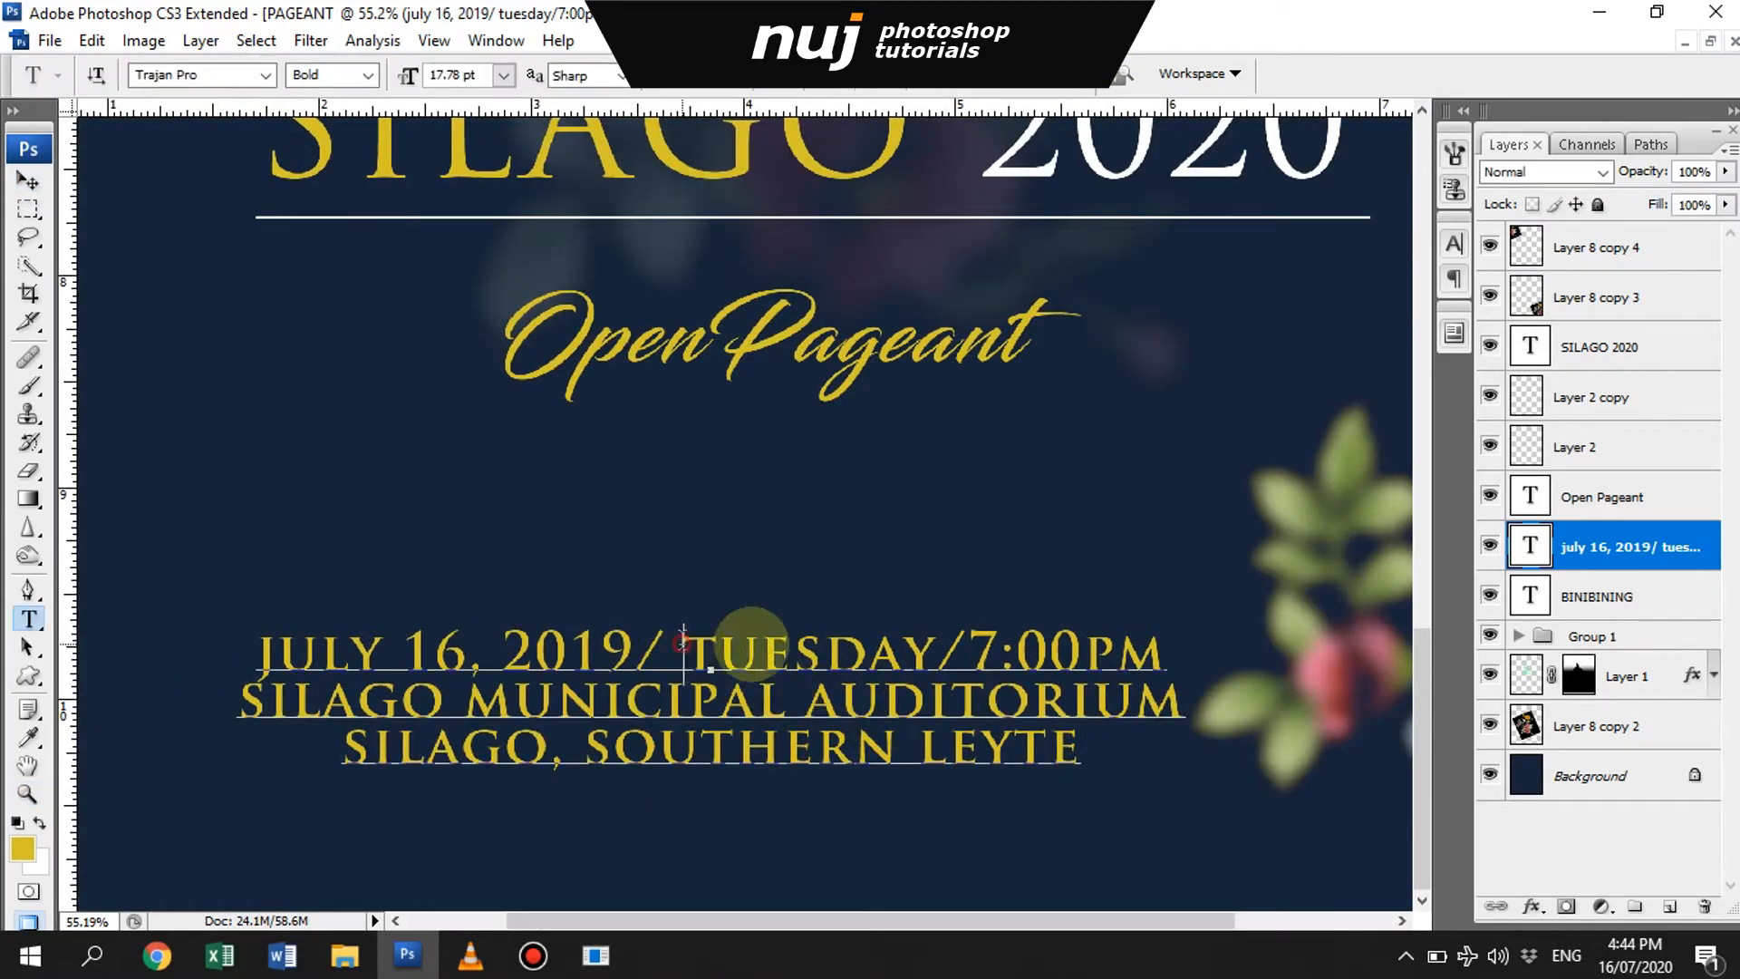
key(BackSpace)
key(ctrl+Return)
key(v)
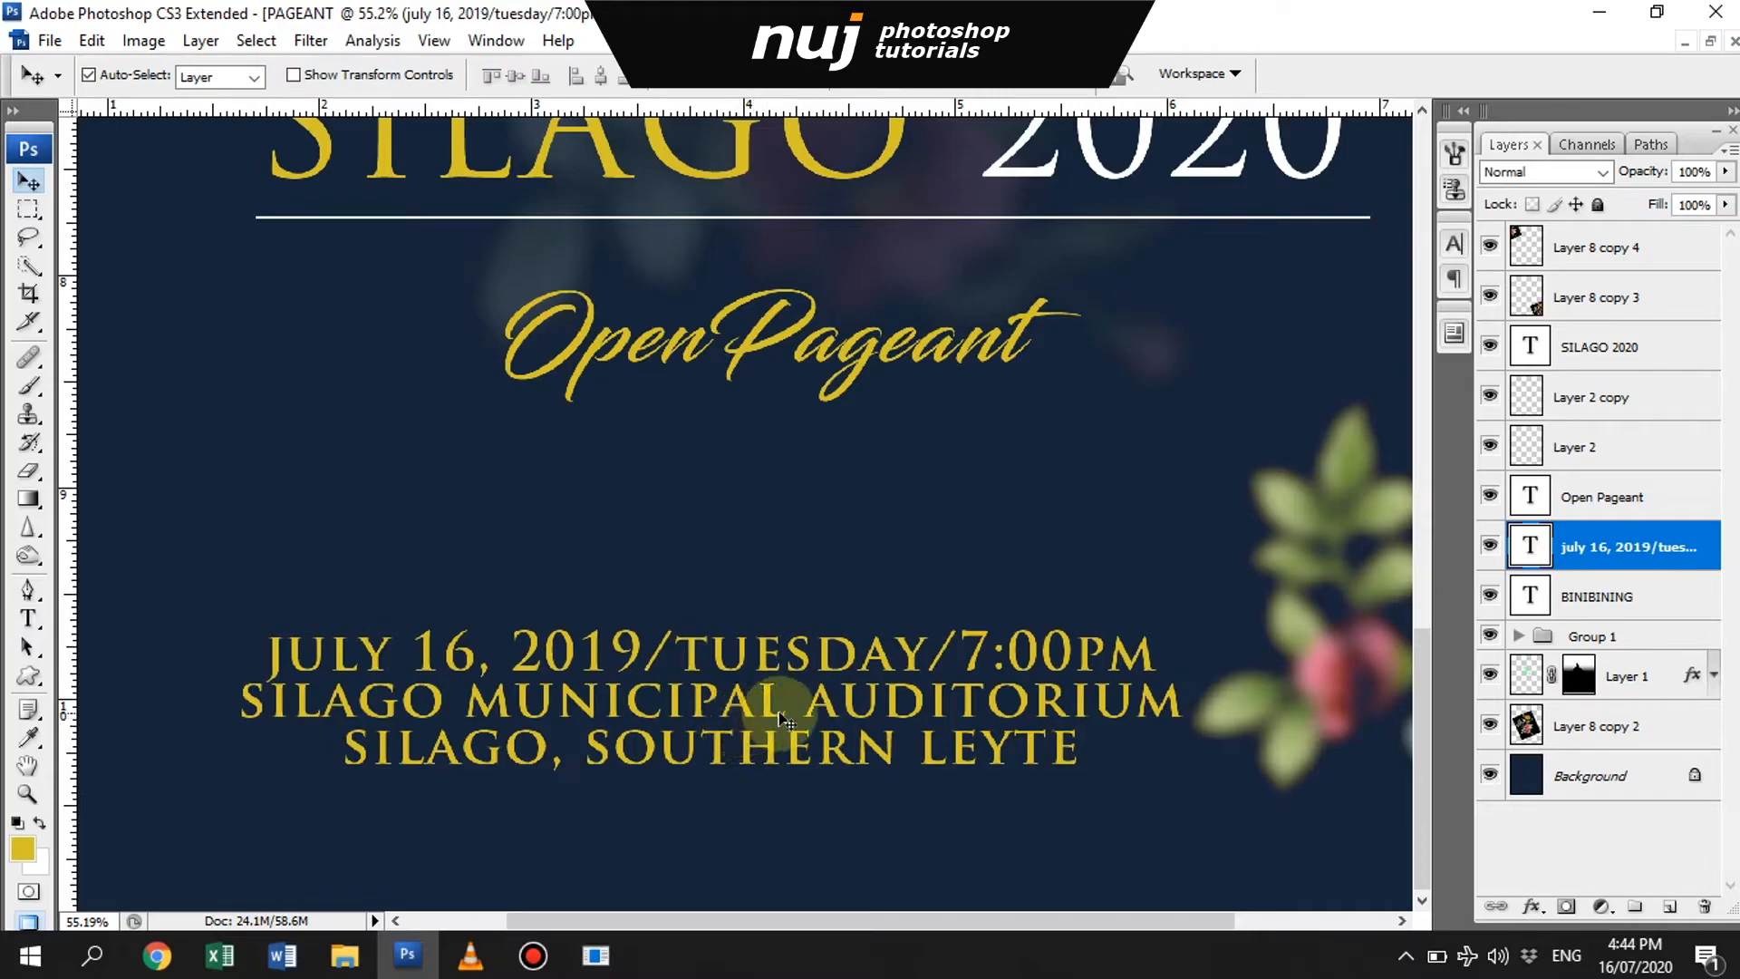
- Copy the event details text just below itself and replace the copy's wording with "sponsored by: sk federation of silago"
key(ctrl+0)
key(f)
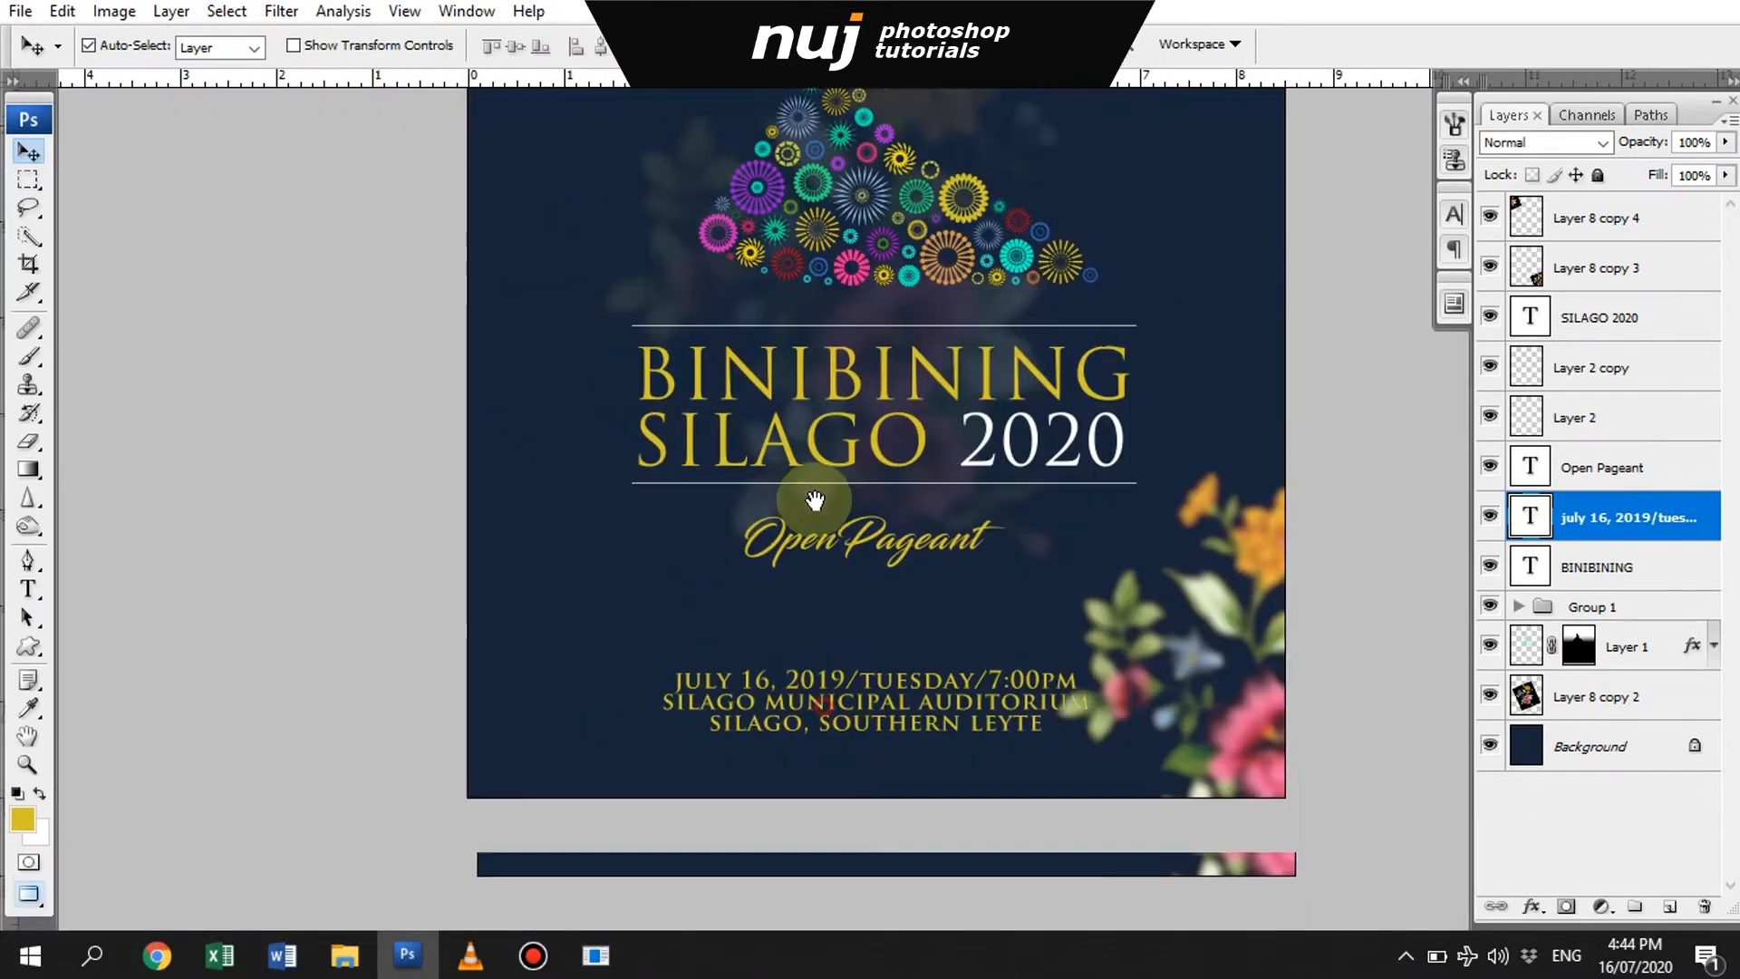
alt+shift+drag(881, 547, 884, 621)
key(t)
click(885, 622)
key(ctrl+a)
text(s)
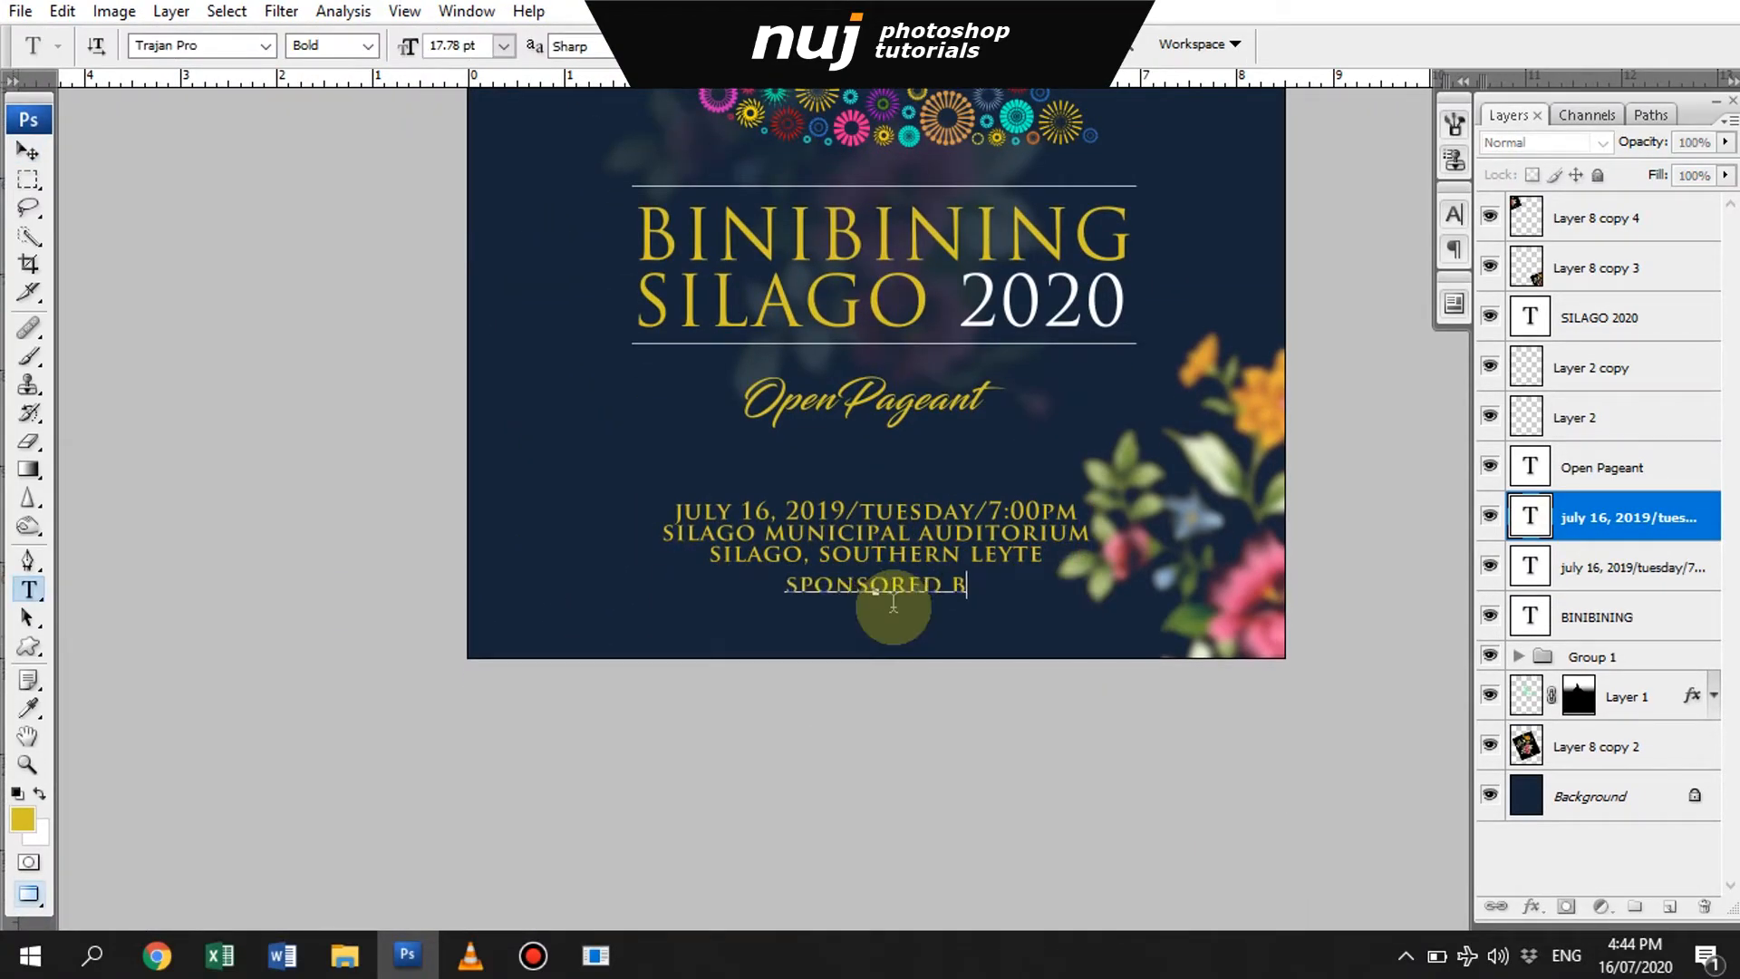
text(ponsored by: sk federation of silago)
key(ctrl+a)
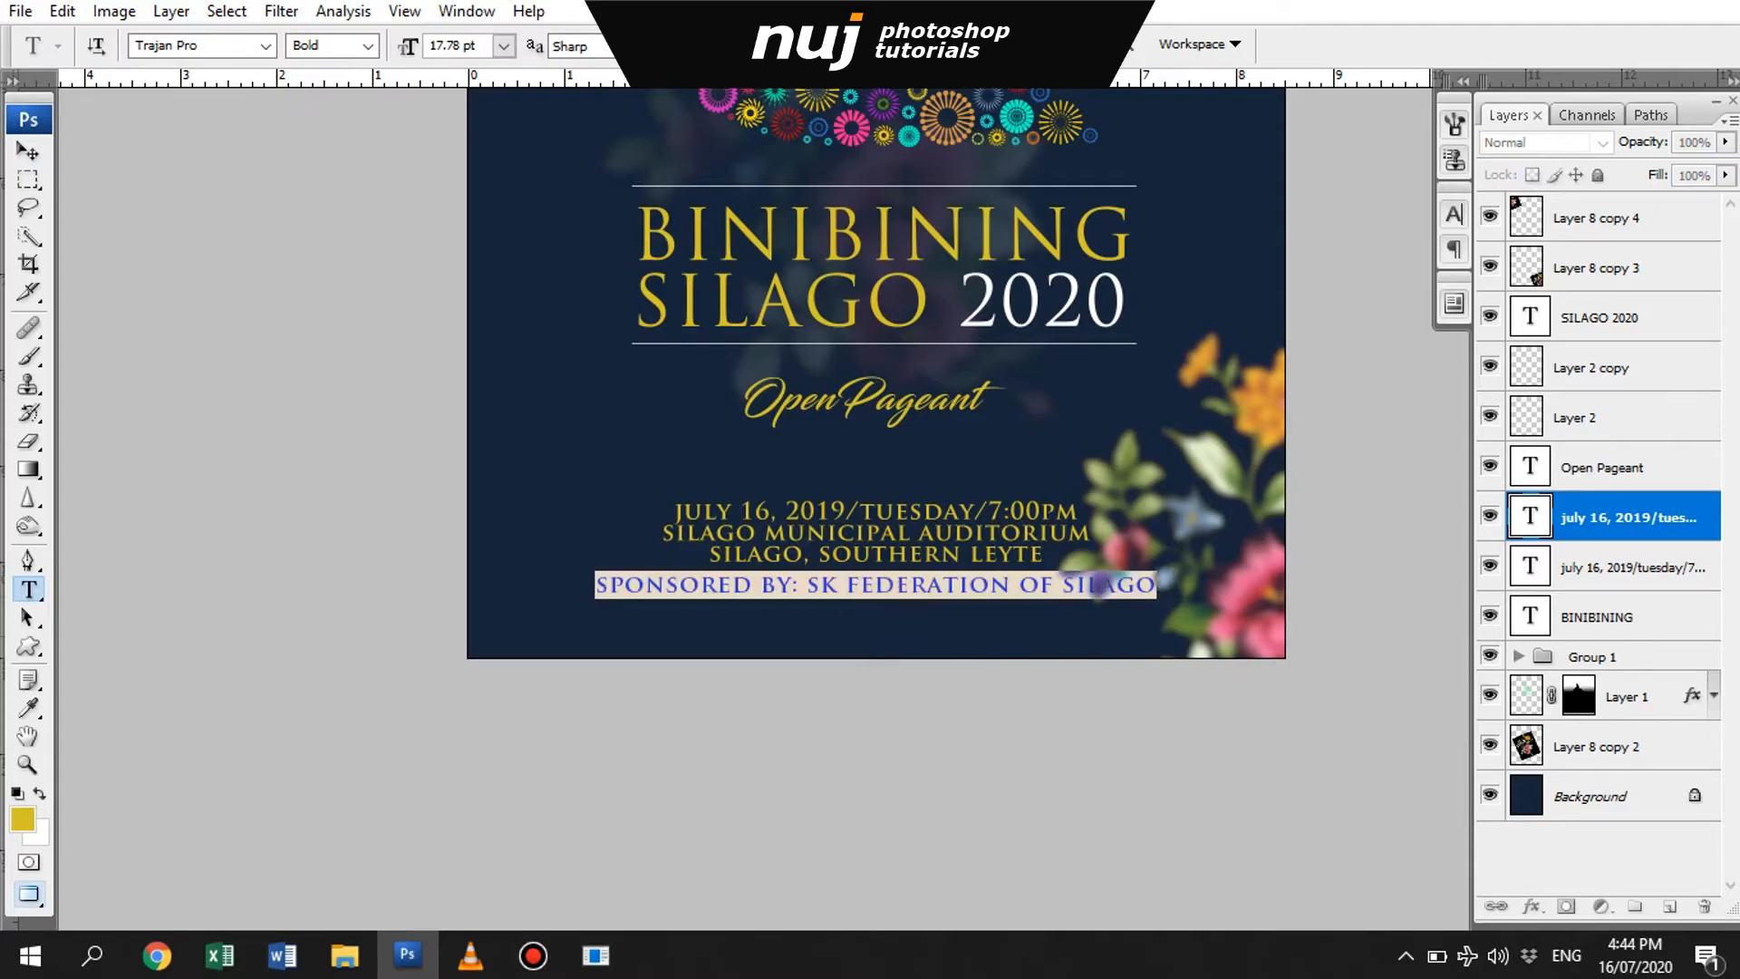
- Recolor the sponsor line white, reduce its size, and lower it together with the event details toward the poster's bottom
click(785, 45)
click(1043, 464)
click(1630, 447)
drag(410, 51, 405, 51)
key(ctrl+Return)
key(v)
shift+drag(931, 587, 930, 606)
drag(931, 510, 927, 554)
key(ctrl+0)
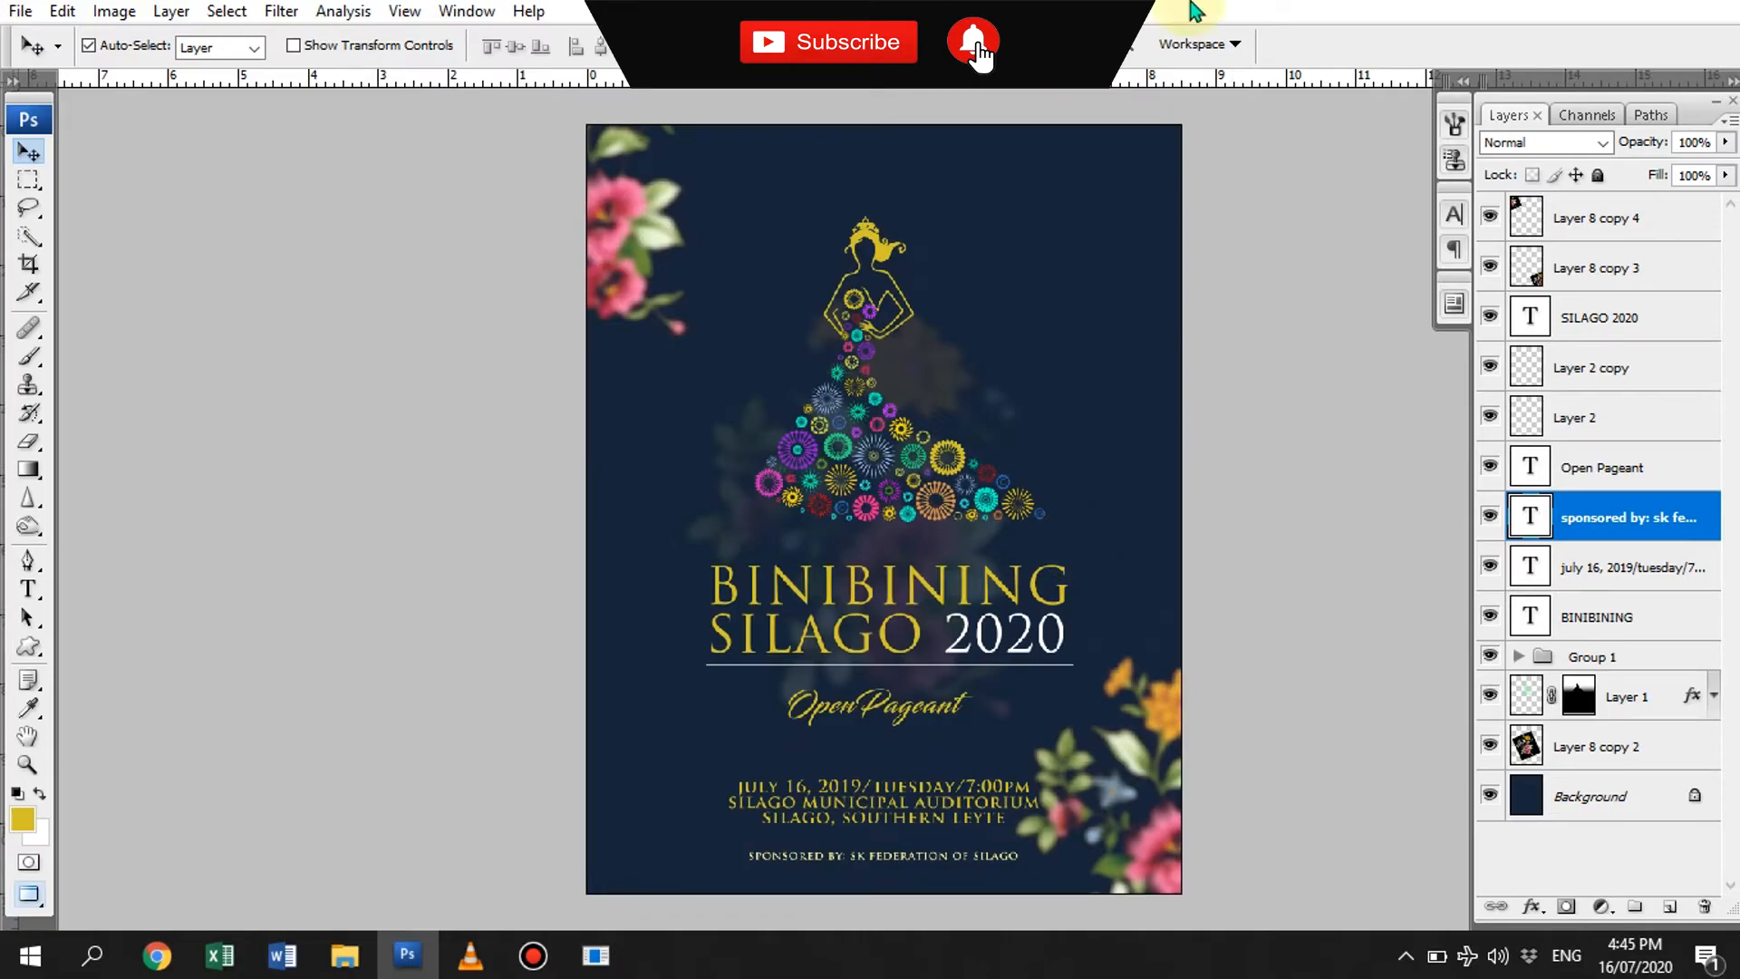
- Draw a tall elliptical selection near the poster's upper-right corner and fill it with gold on a new top layer
click(35, 180)
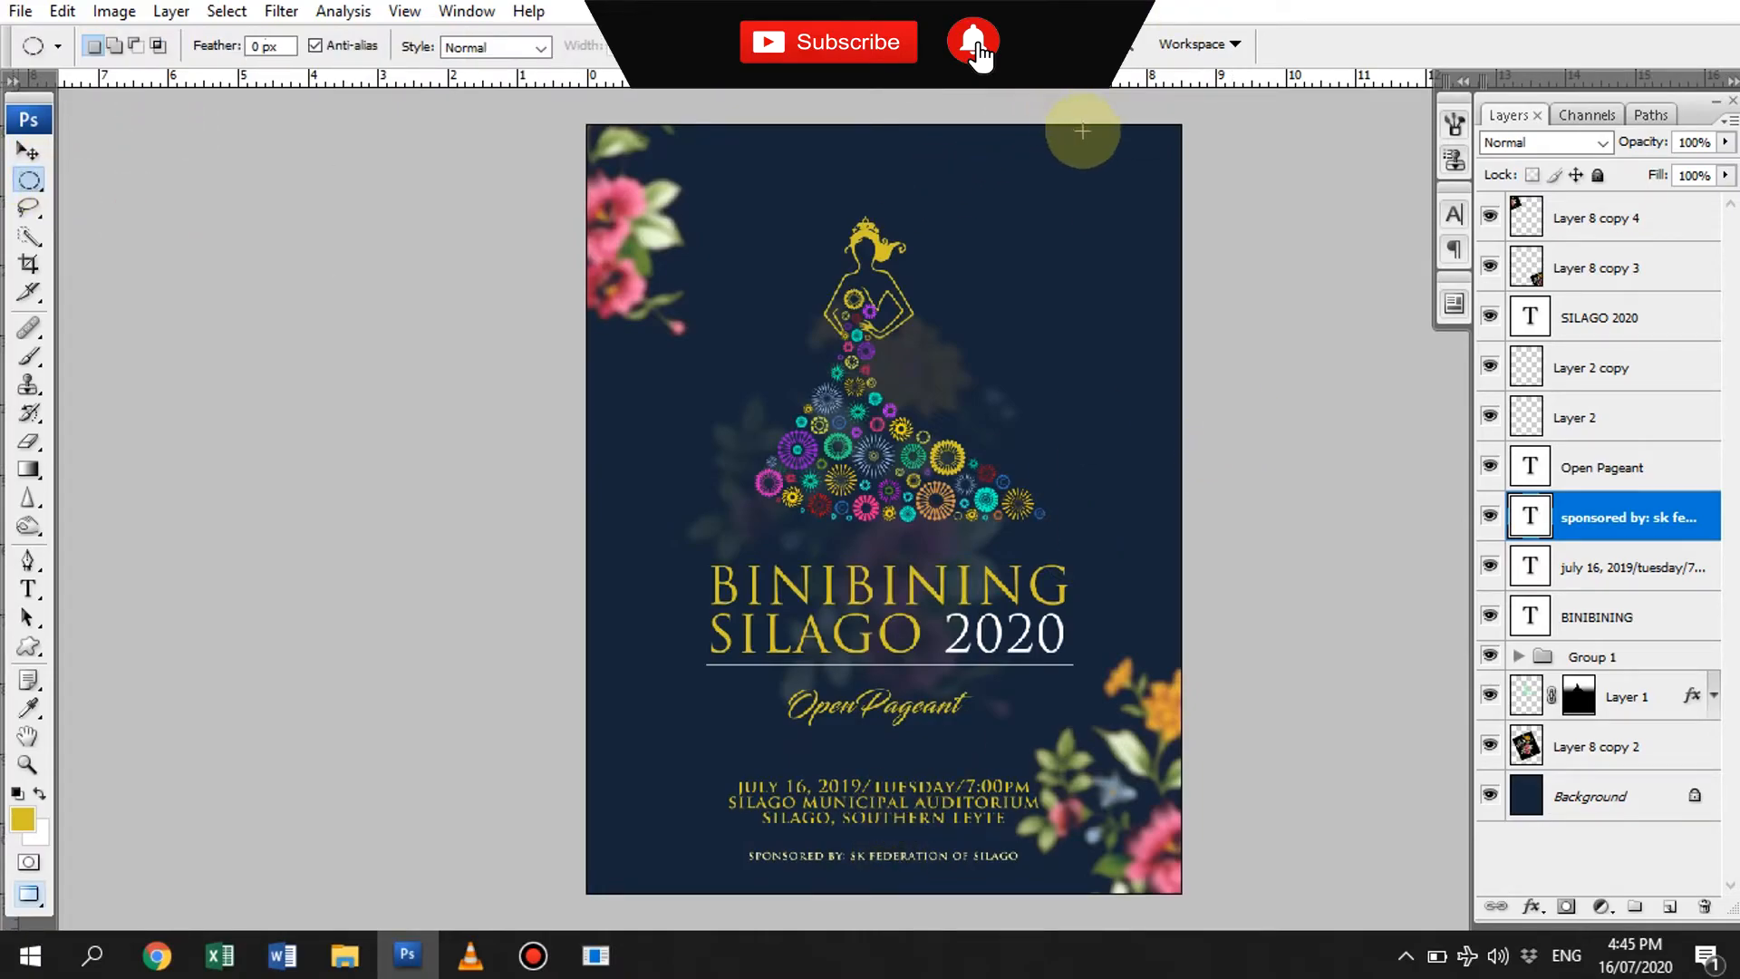
drag(1081, 131, 1186, 306)
click(1609, 218)
click(1669, 906)
drag(1012, 177, 1113, 339)
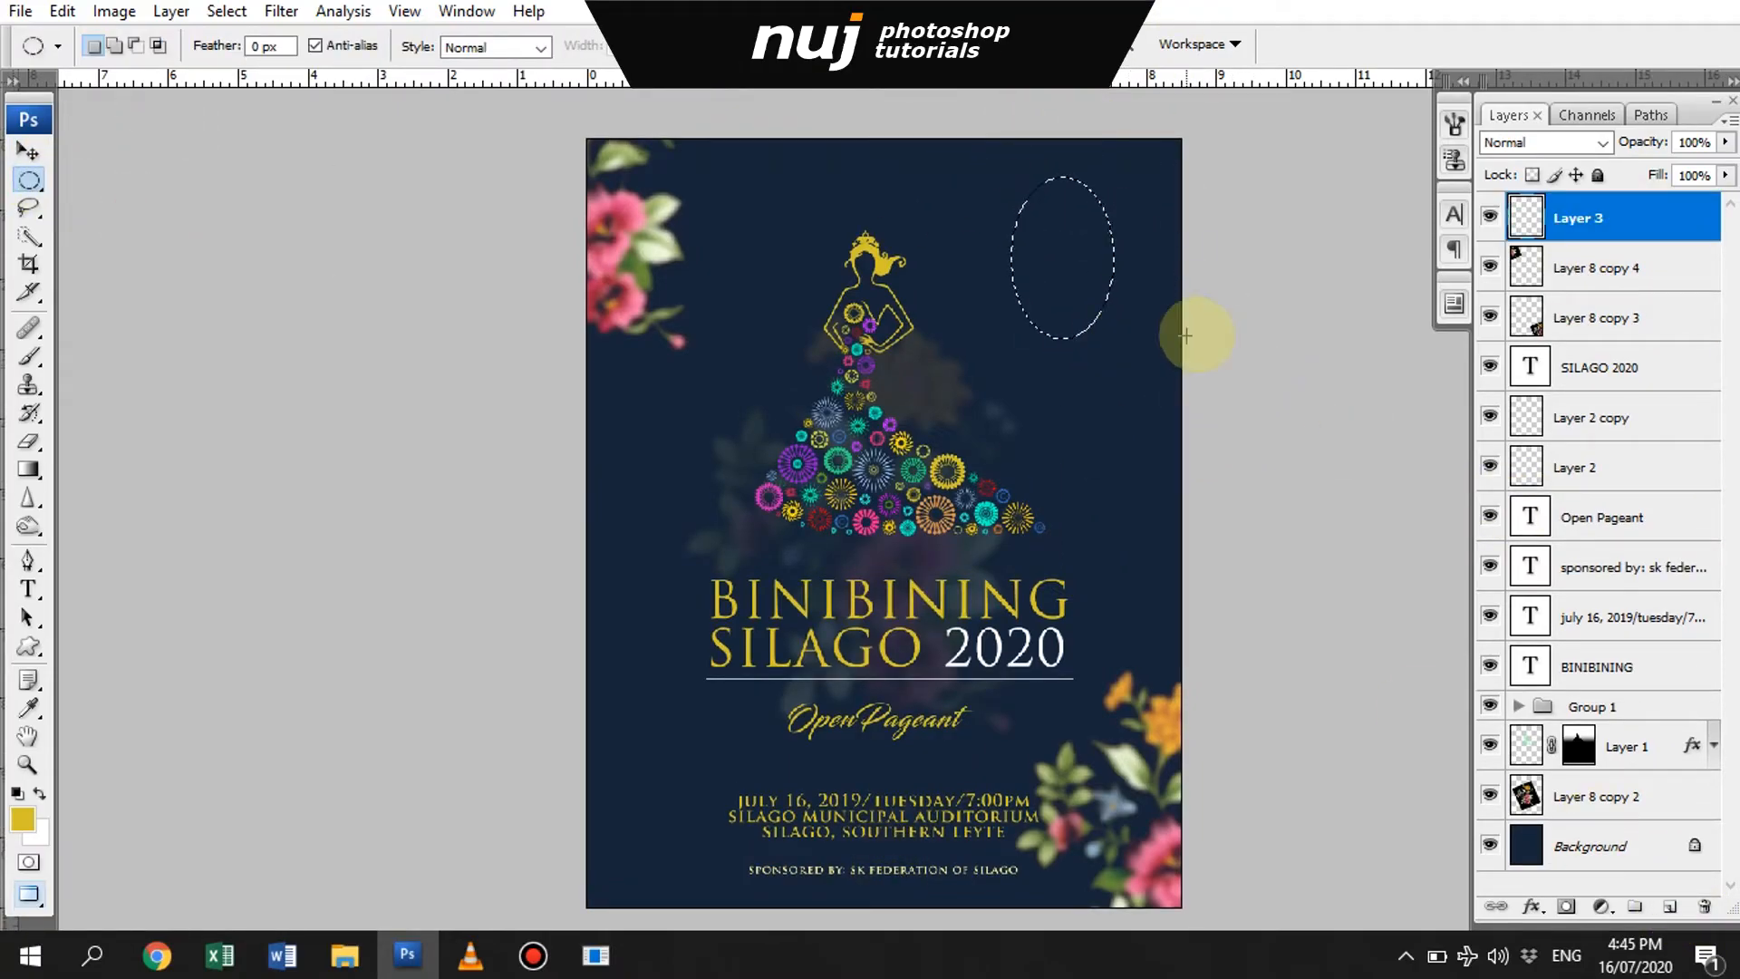
key(alt+BackSpace)
- Move the gold ellipse into the poster's upper-right corner, reshaping and rotating it so it runs off the edges
key(v)
drag(1059, 254, 1144, 227)
key(ctrl+t)
right_click(1094, 238)
click(1135, 433)
key(Return)
key(ctrl+t)
drag(1245, 192, 1242, 157)
key(Return)
drag(1145, 232, 1174, 209)
key(ctrl+t)
drag(1212, 278, 1224, 293)
key(Return)
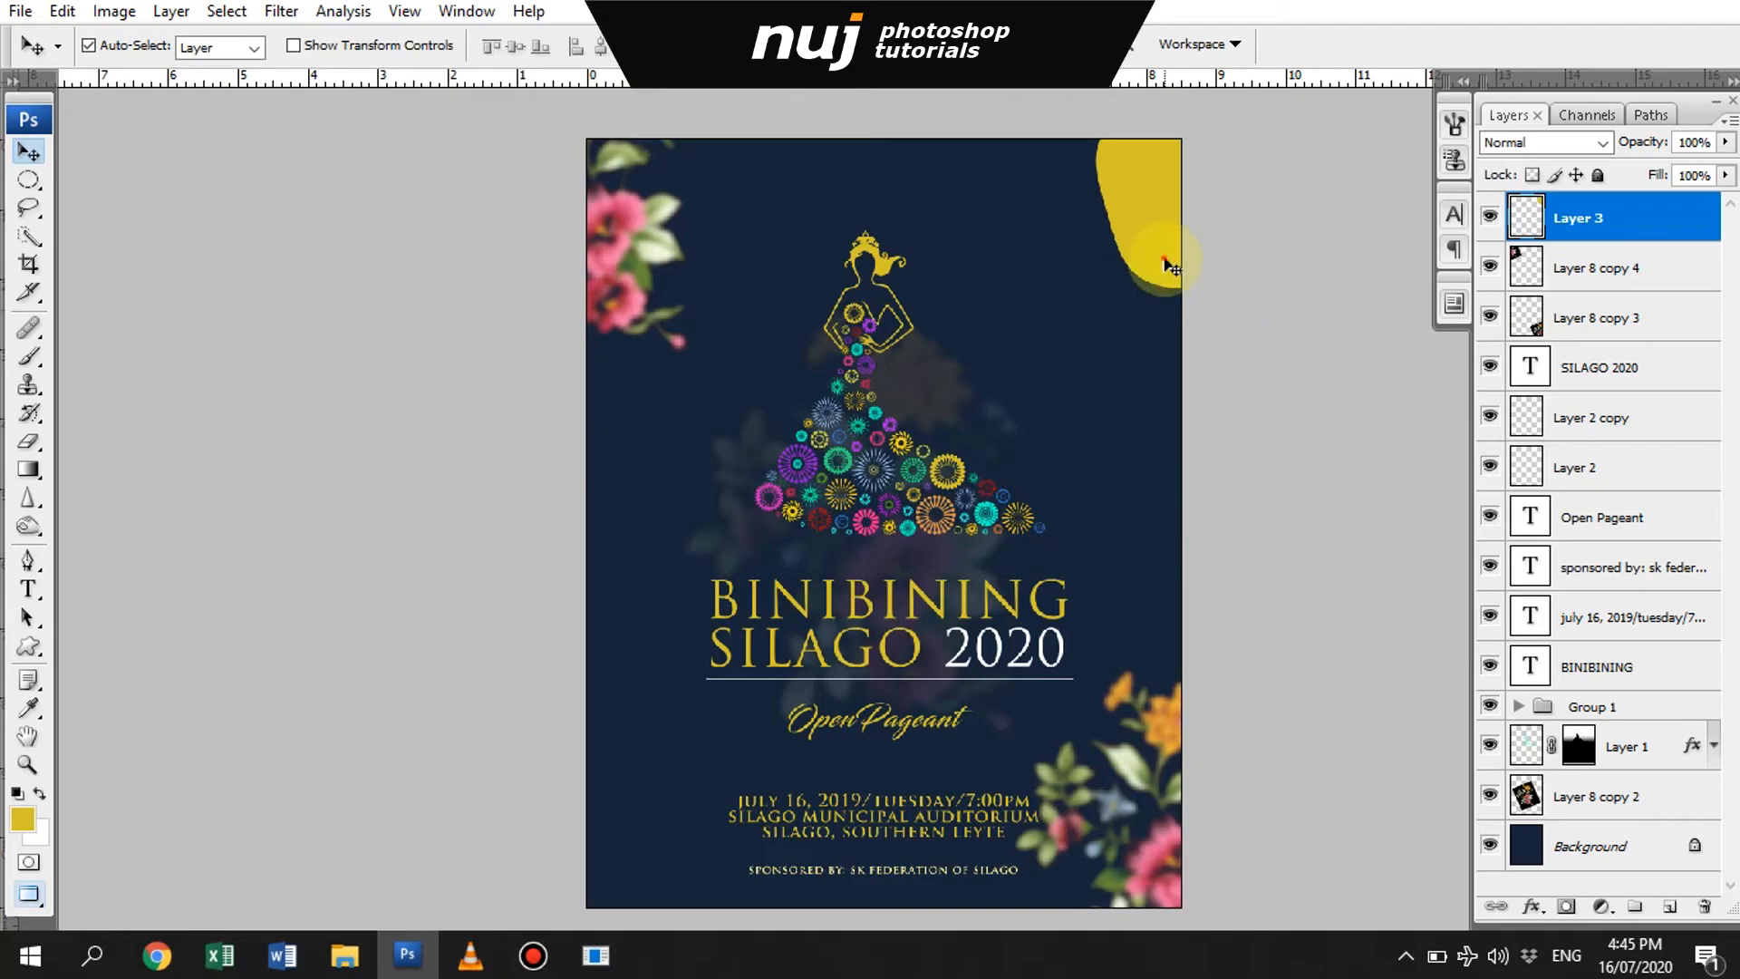
- Duplicate the gold corner shape with a slight offset and lower the original's opacity to 73%
drag(1155, 229, 1175, 216)
click(1627, 263)
drag(1642, 145, 1604, 148)
- Rotate and reposition the front gold shape so the translucent one shows along its edge
click(1638, 230)
key(ctrl+t)
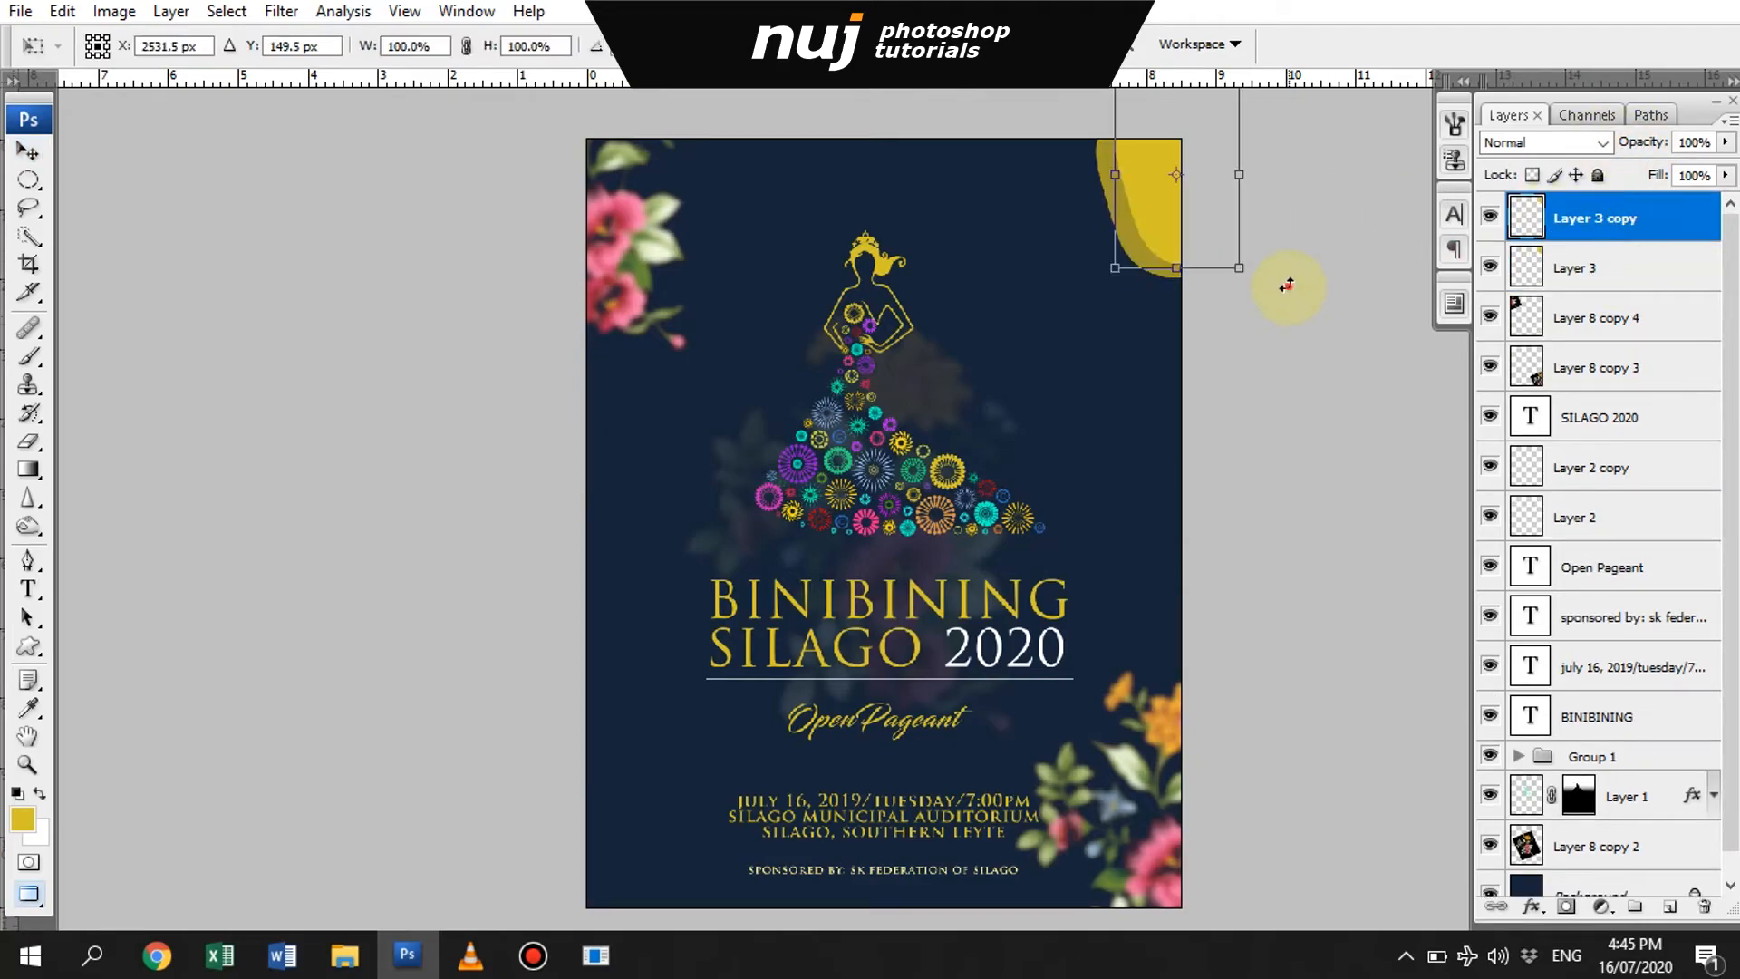
drag(1286, 280, 1255, 304)
key(Return)
drag(1189, 281, 1239, 313)
key(ctrl+t)
key(Return)
- Try a color layer style on the back gold shape, and lower its opacity to 56%
click(1661, 248)
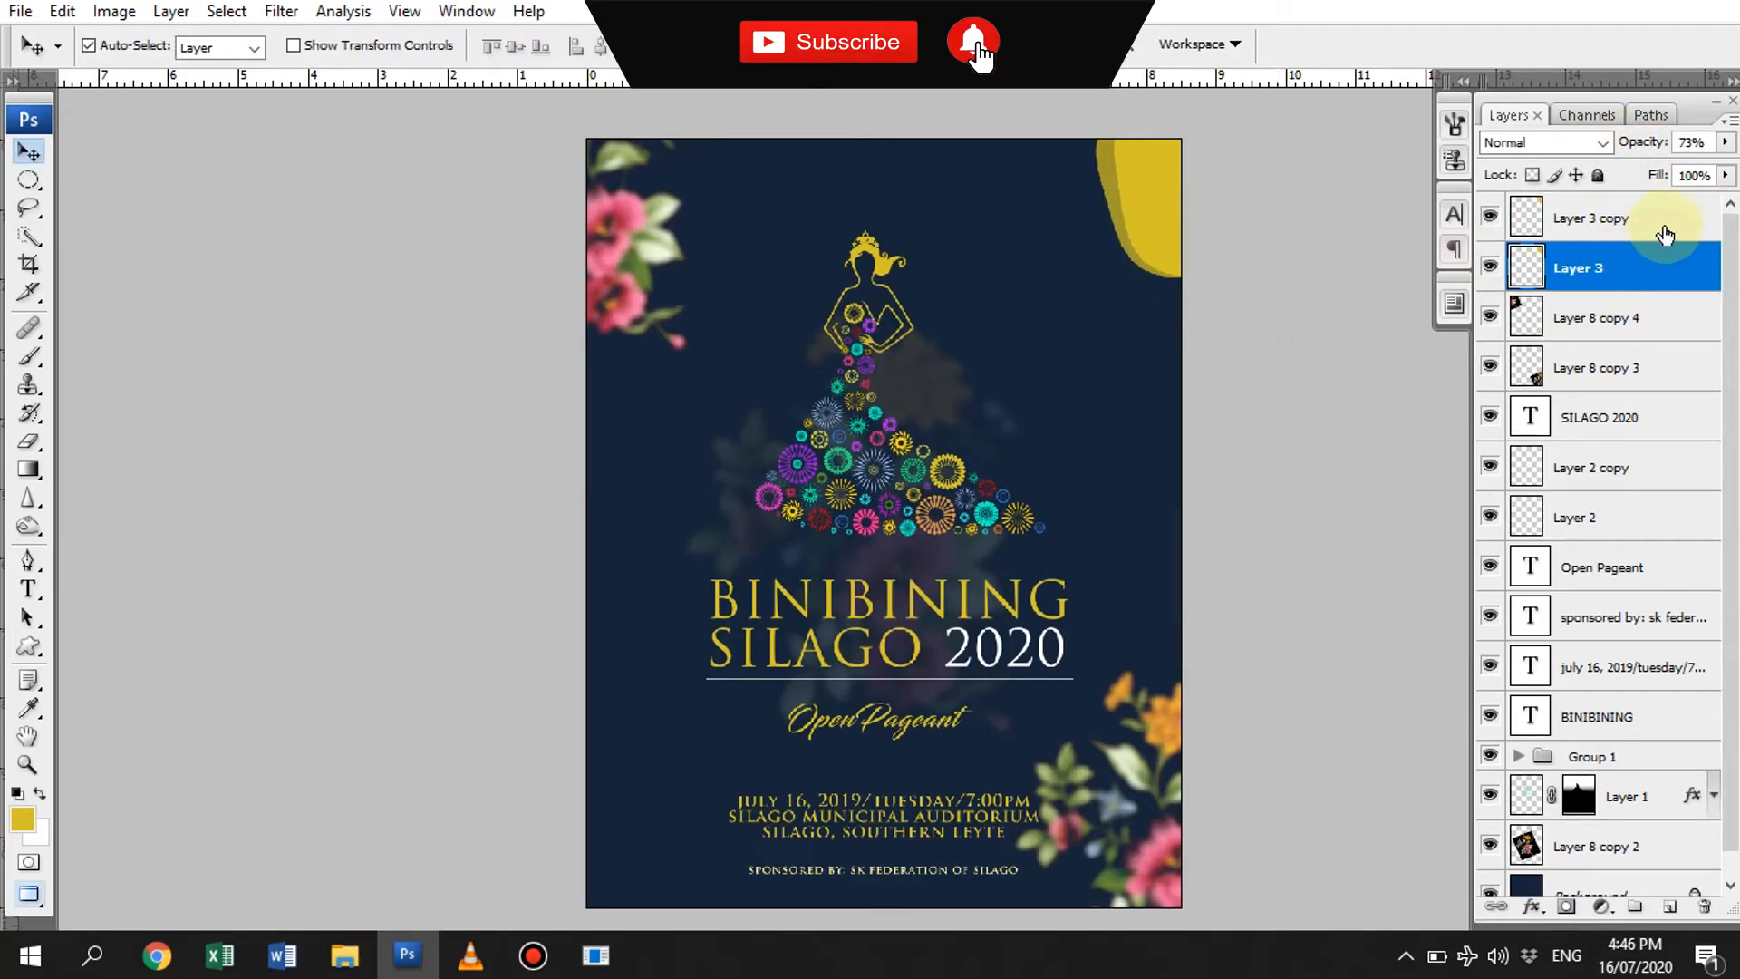
double_click(1657, 264)
click(1051, 538)
drag(1275, 206, 1371, 261)
key(Escape)
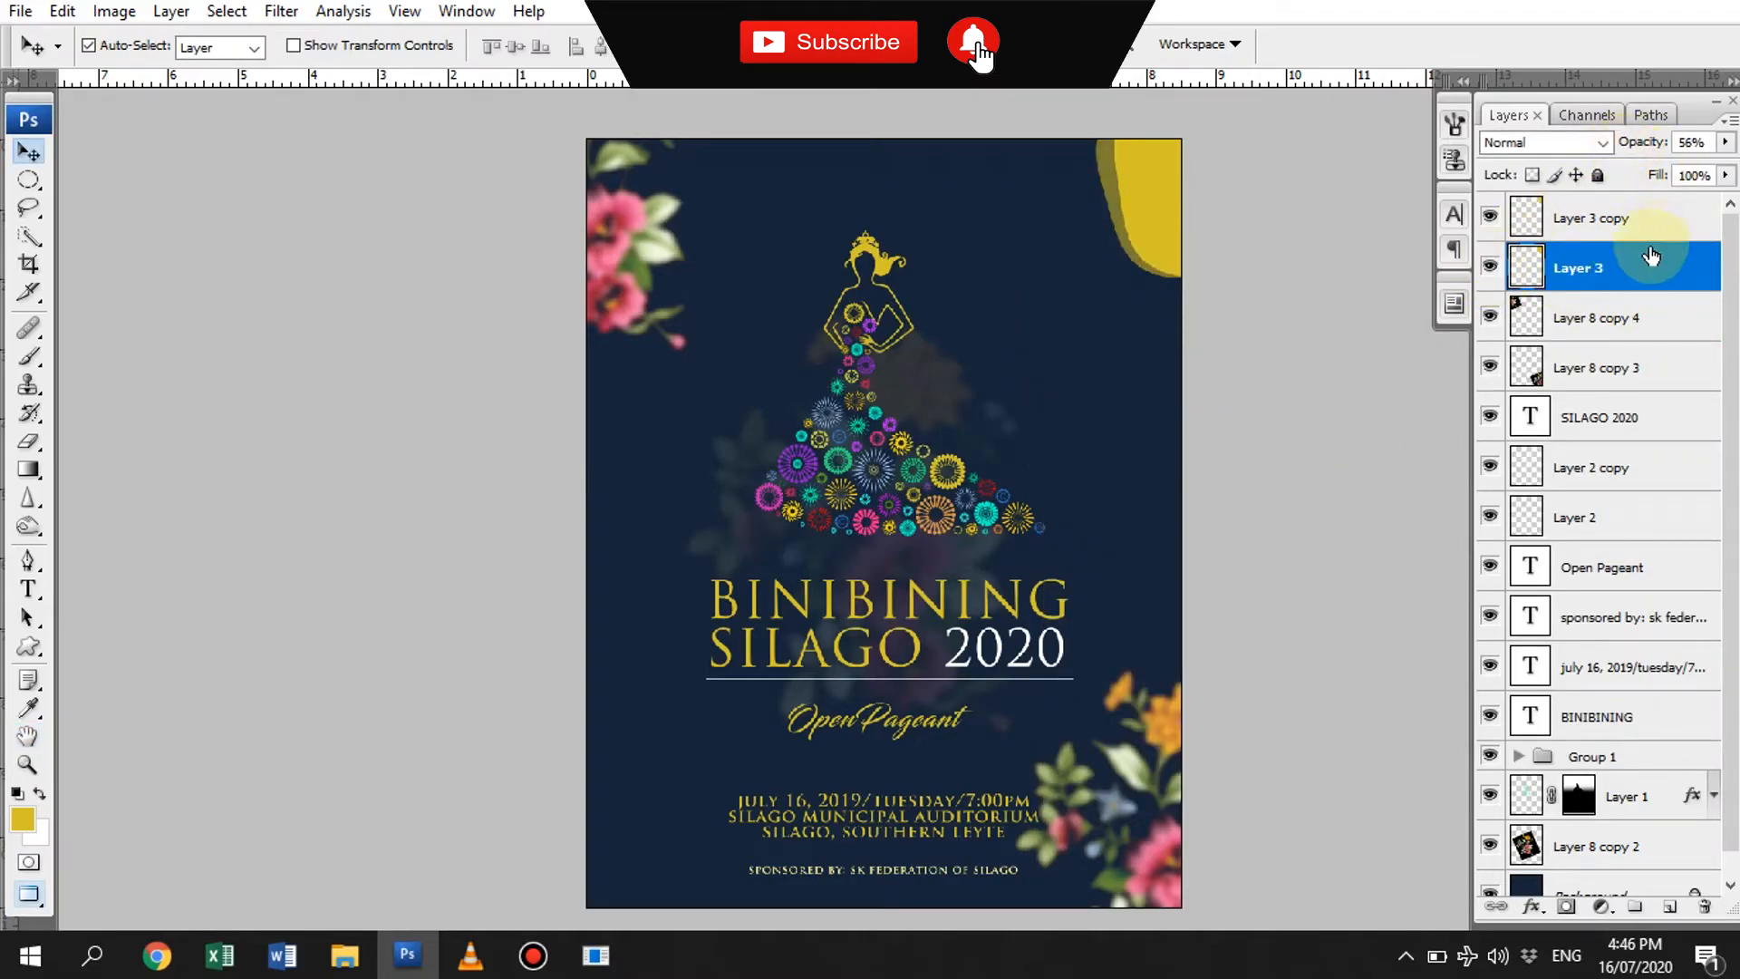
- Warp the outer edge of the front gold shape and rotate the translucent shape behind it
click(1622, 228)
key(ctrl+t)
right_click(1160, 204)
click(1195, 340)
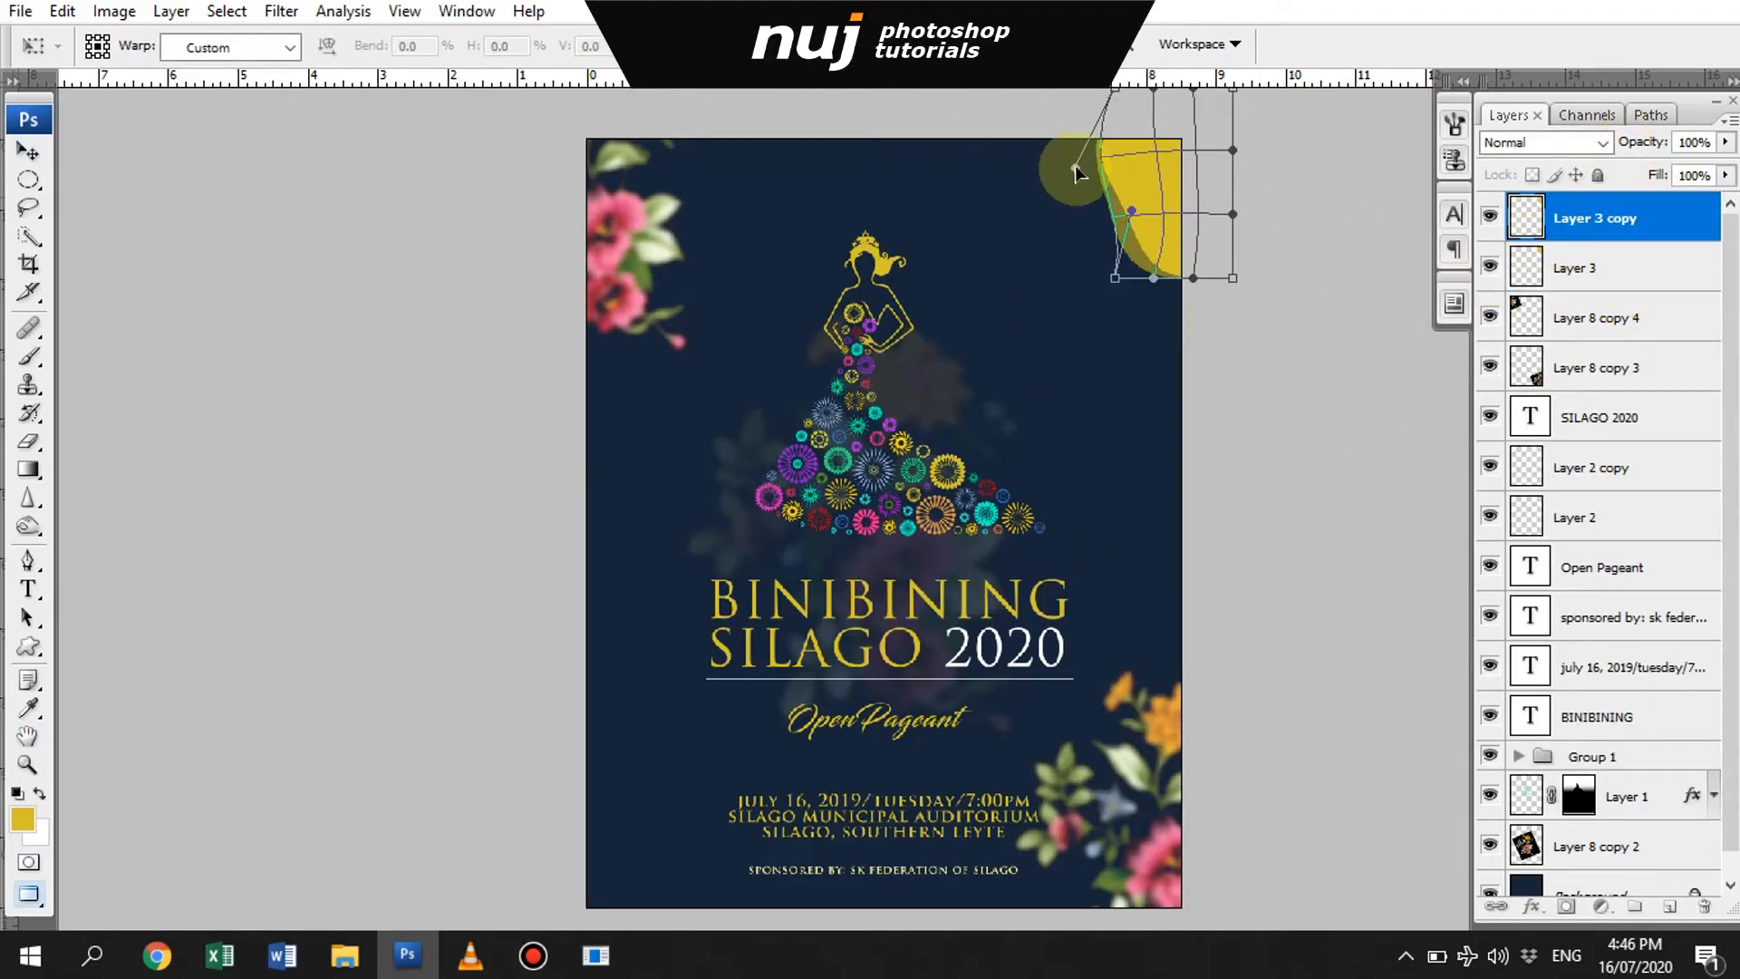
key(Return)
click(1577, 267)
key(ctrl+t)
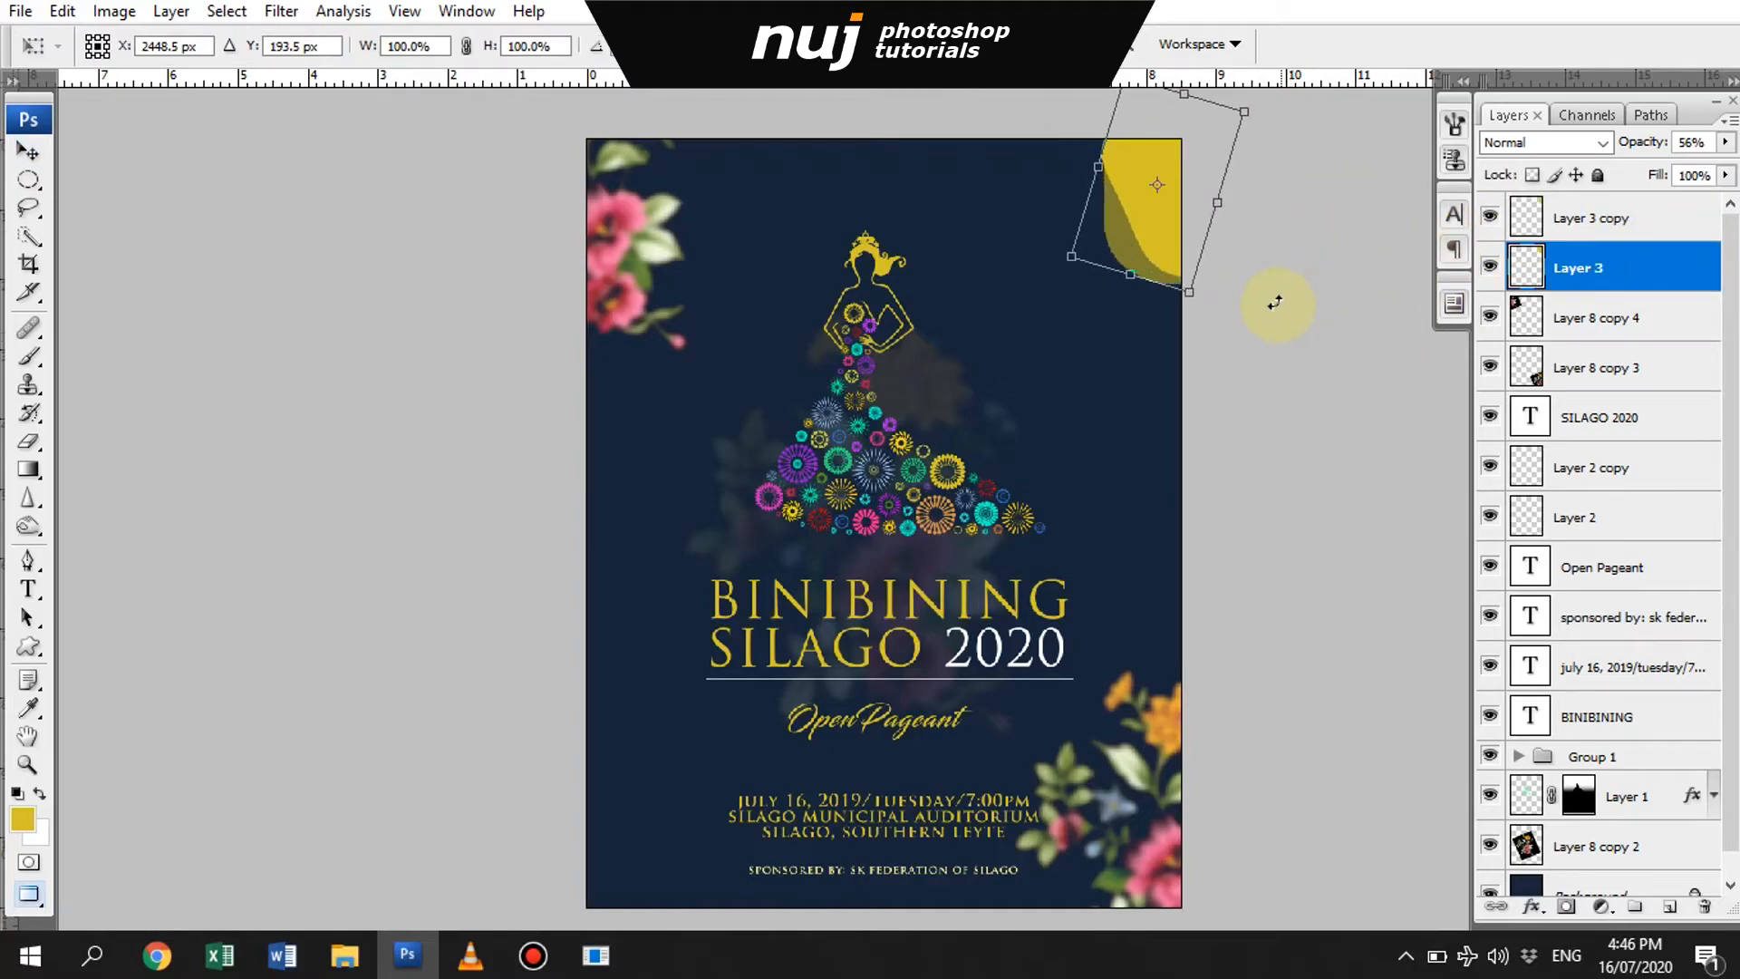
key(Return)
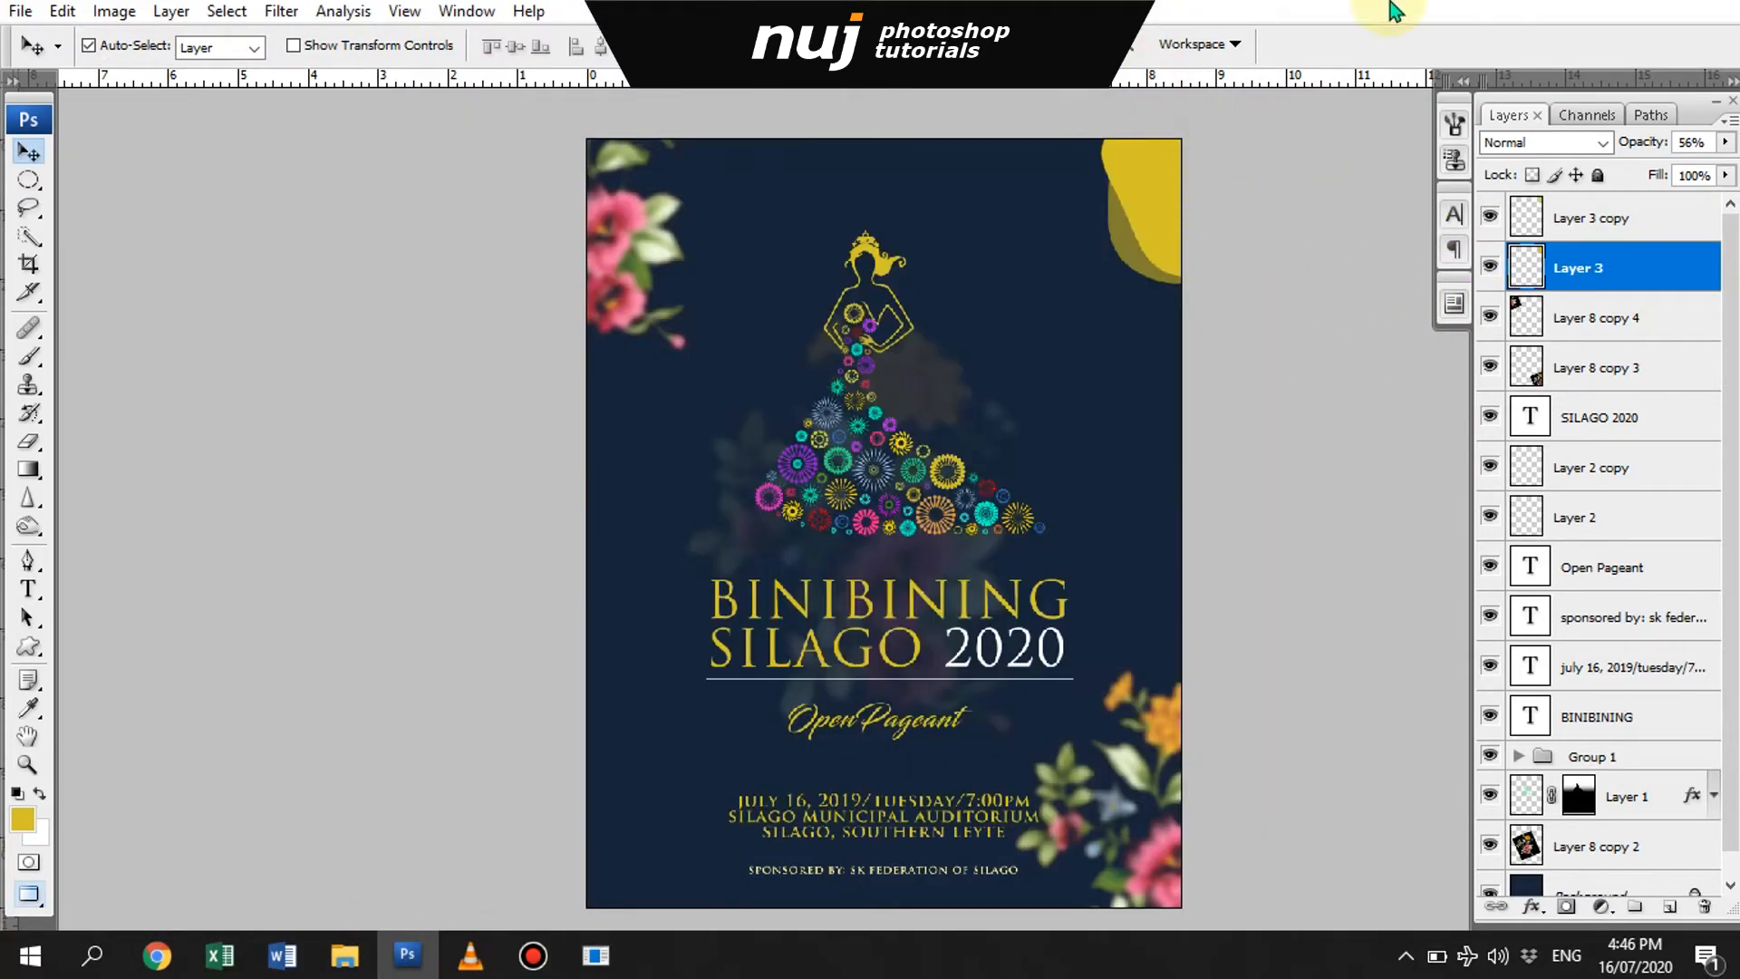
- Scale both gold corner shapes together to about 93%
shift+click(1618, 222)
key(ctrl+t)
drag(1234, 284, 1229, 276)
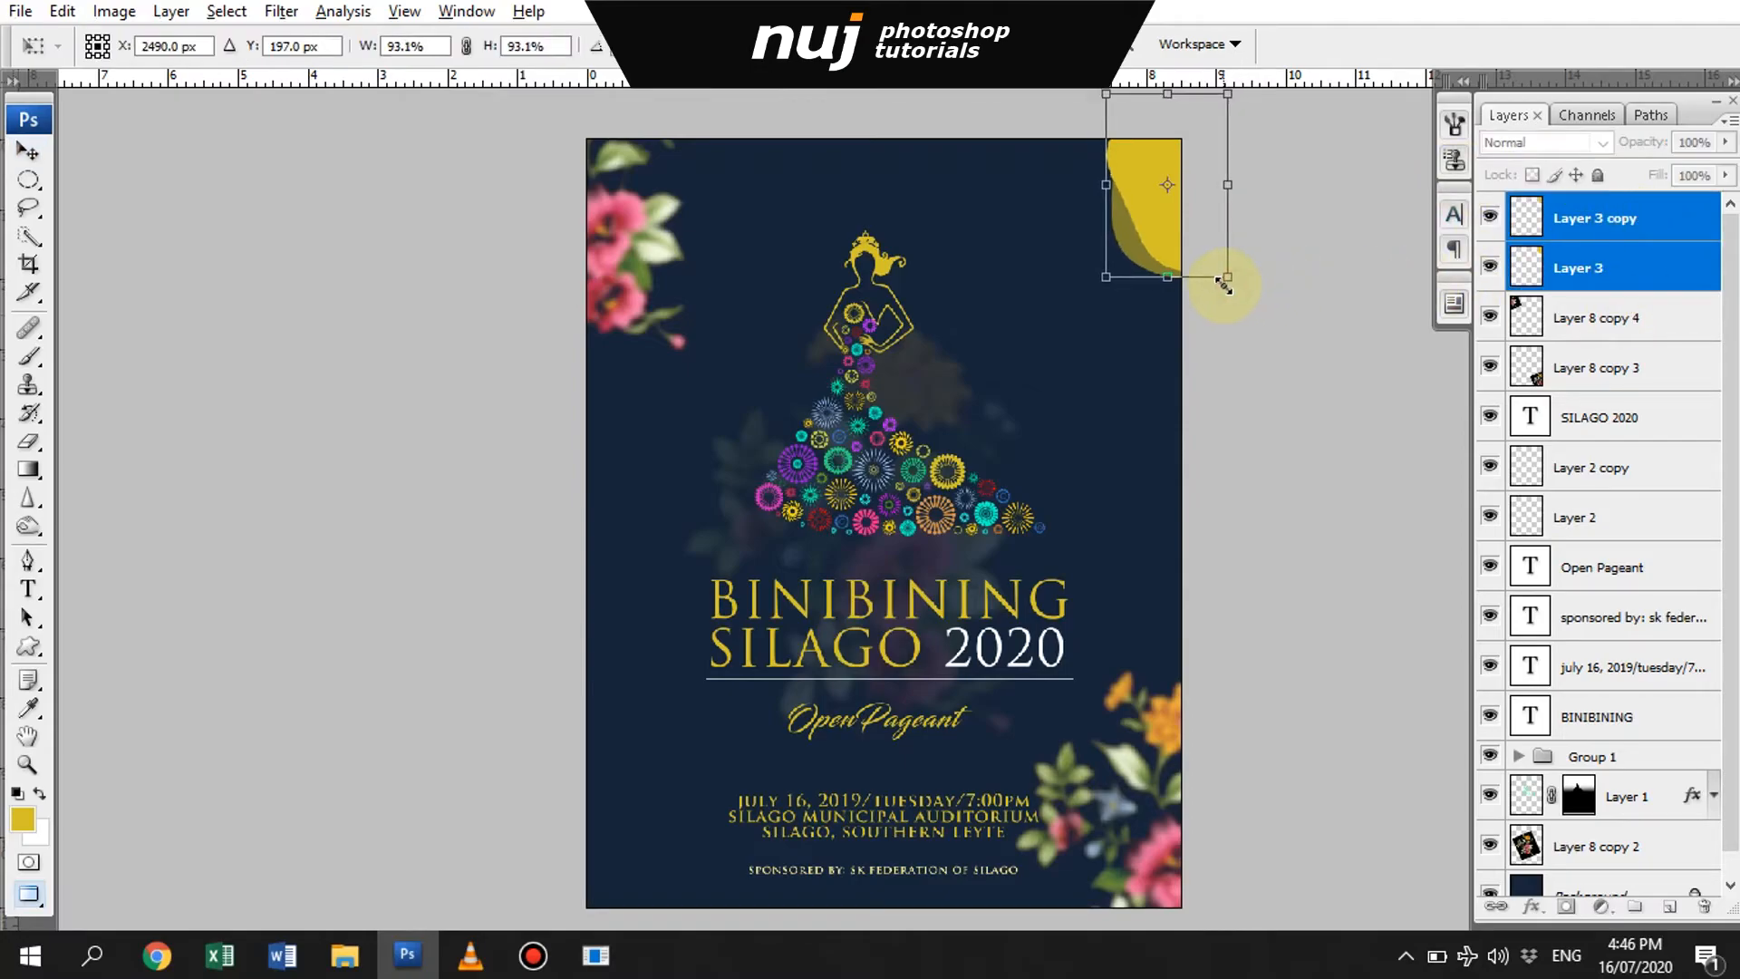
key(Return)
click(1305, 336)
- Switch to File Explorer, open the MUNICIPAL LOGO 3 image from WORK > LGU LOGO in Photoshop, and copy the seal into the poster
click(348, 956)
click(432, 768)
scroll(110, 397, up, 1)
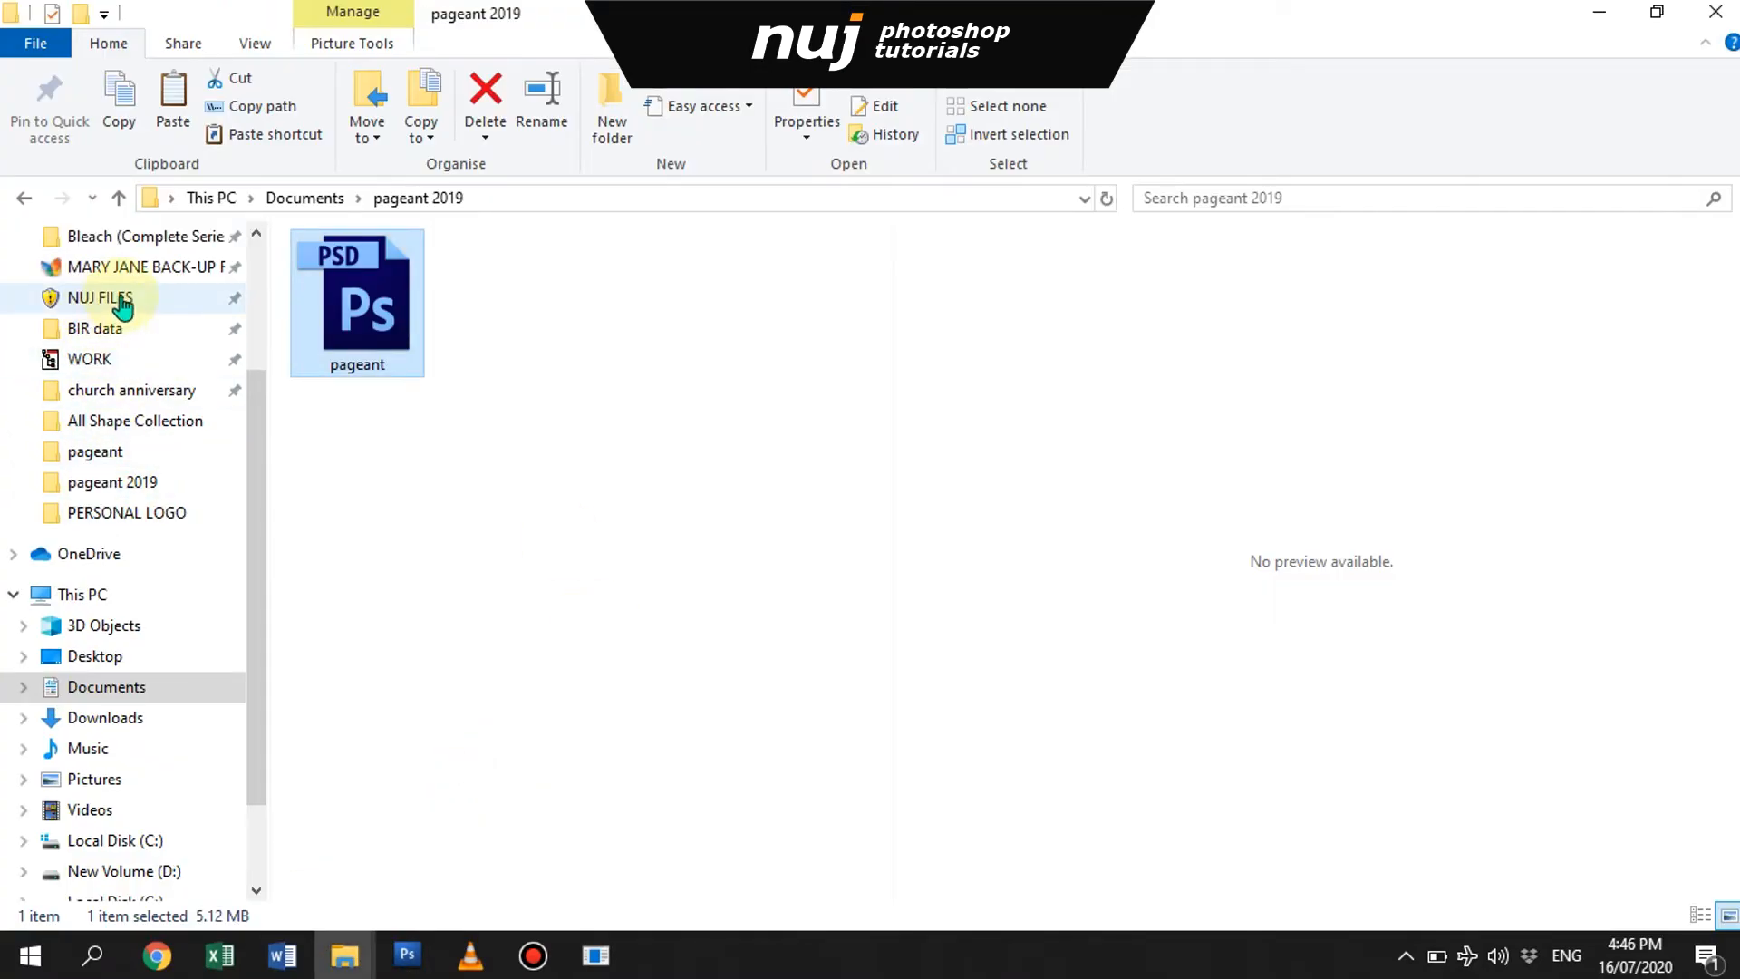
click(95, 357)
key(l)
double_click(511, 469)
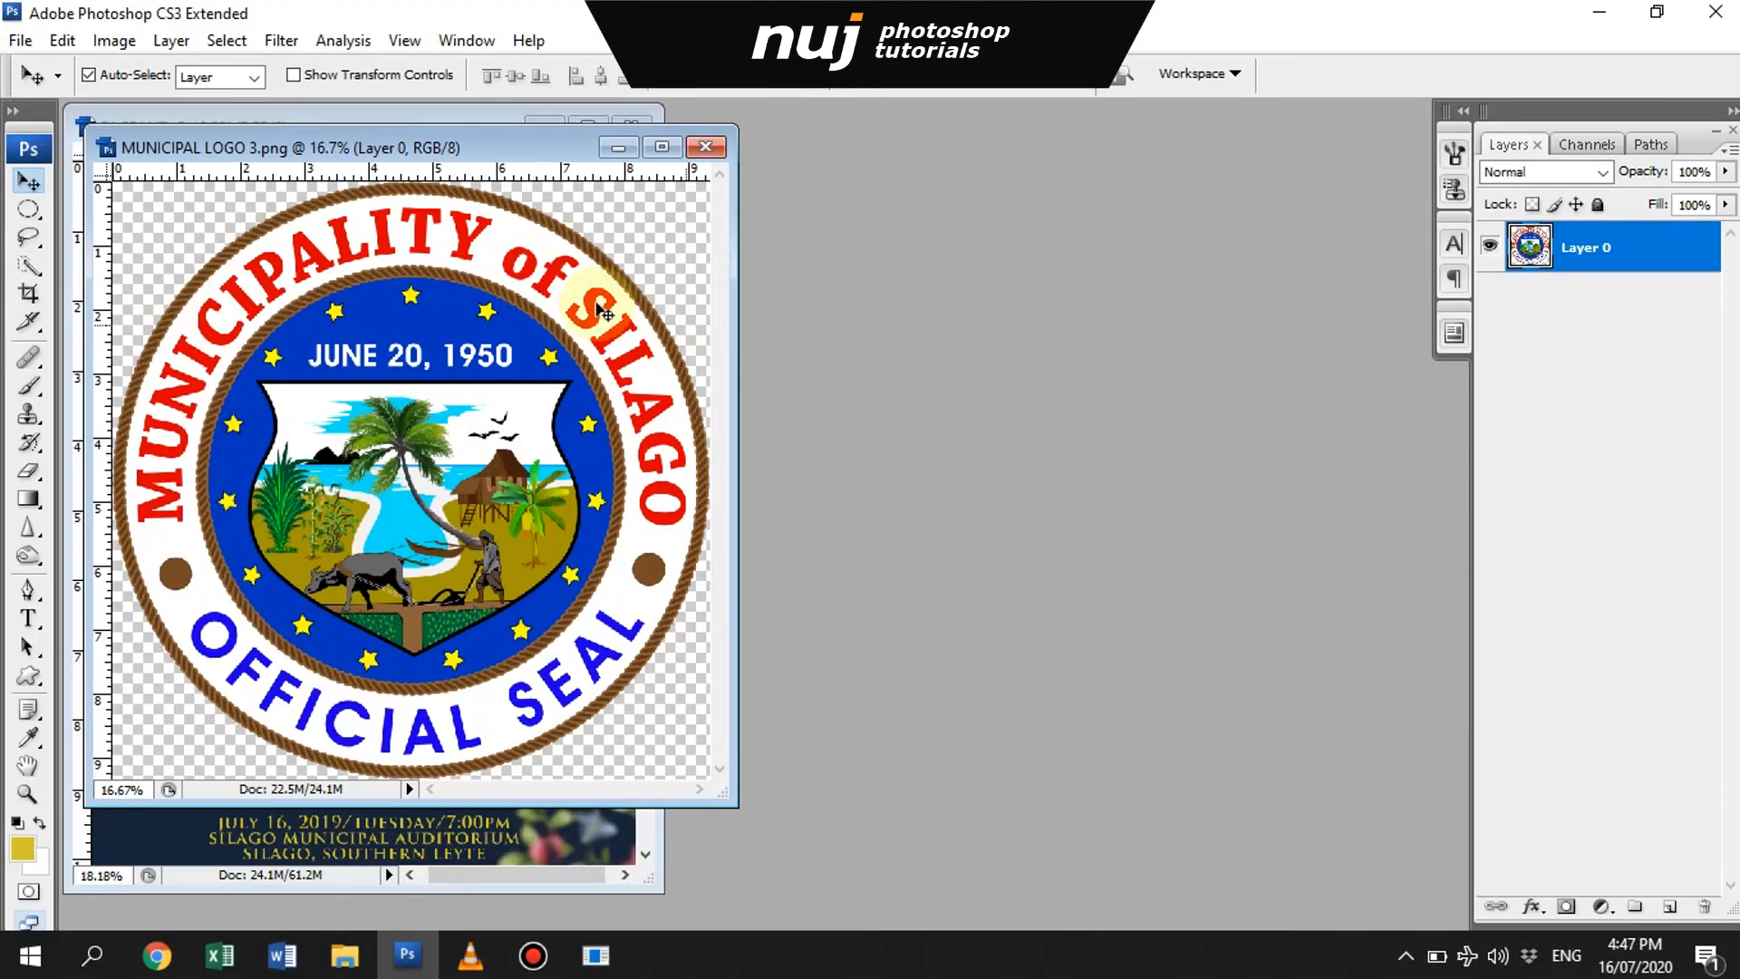
drag(534, 148, 954, 159)
drag(815, 390, 313, 462)
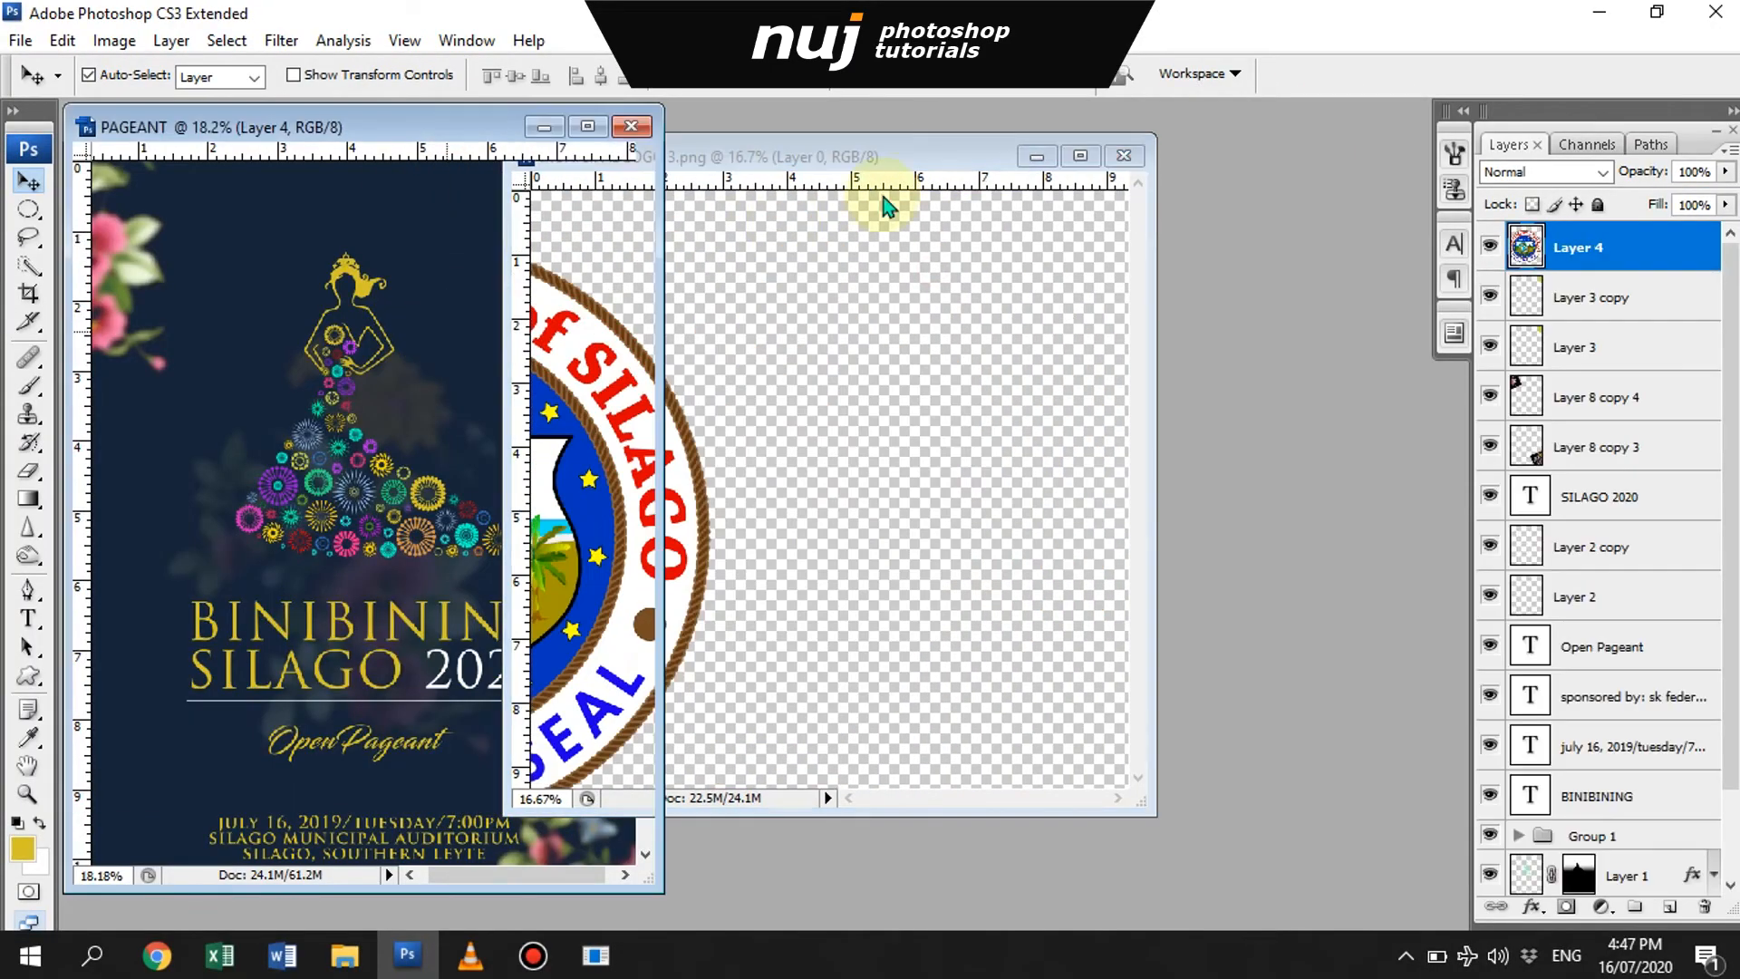
- Close the logo file and shrink the municipal seal to fit inside the gold upper-right corner of the poster
click(1125, 158)
click(588, 126)
key(ctrl+t)
drag(1034, 209, 1013, 155)
key(Return)
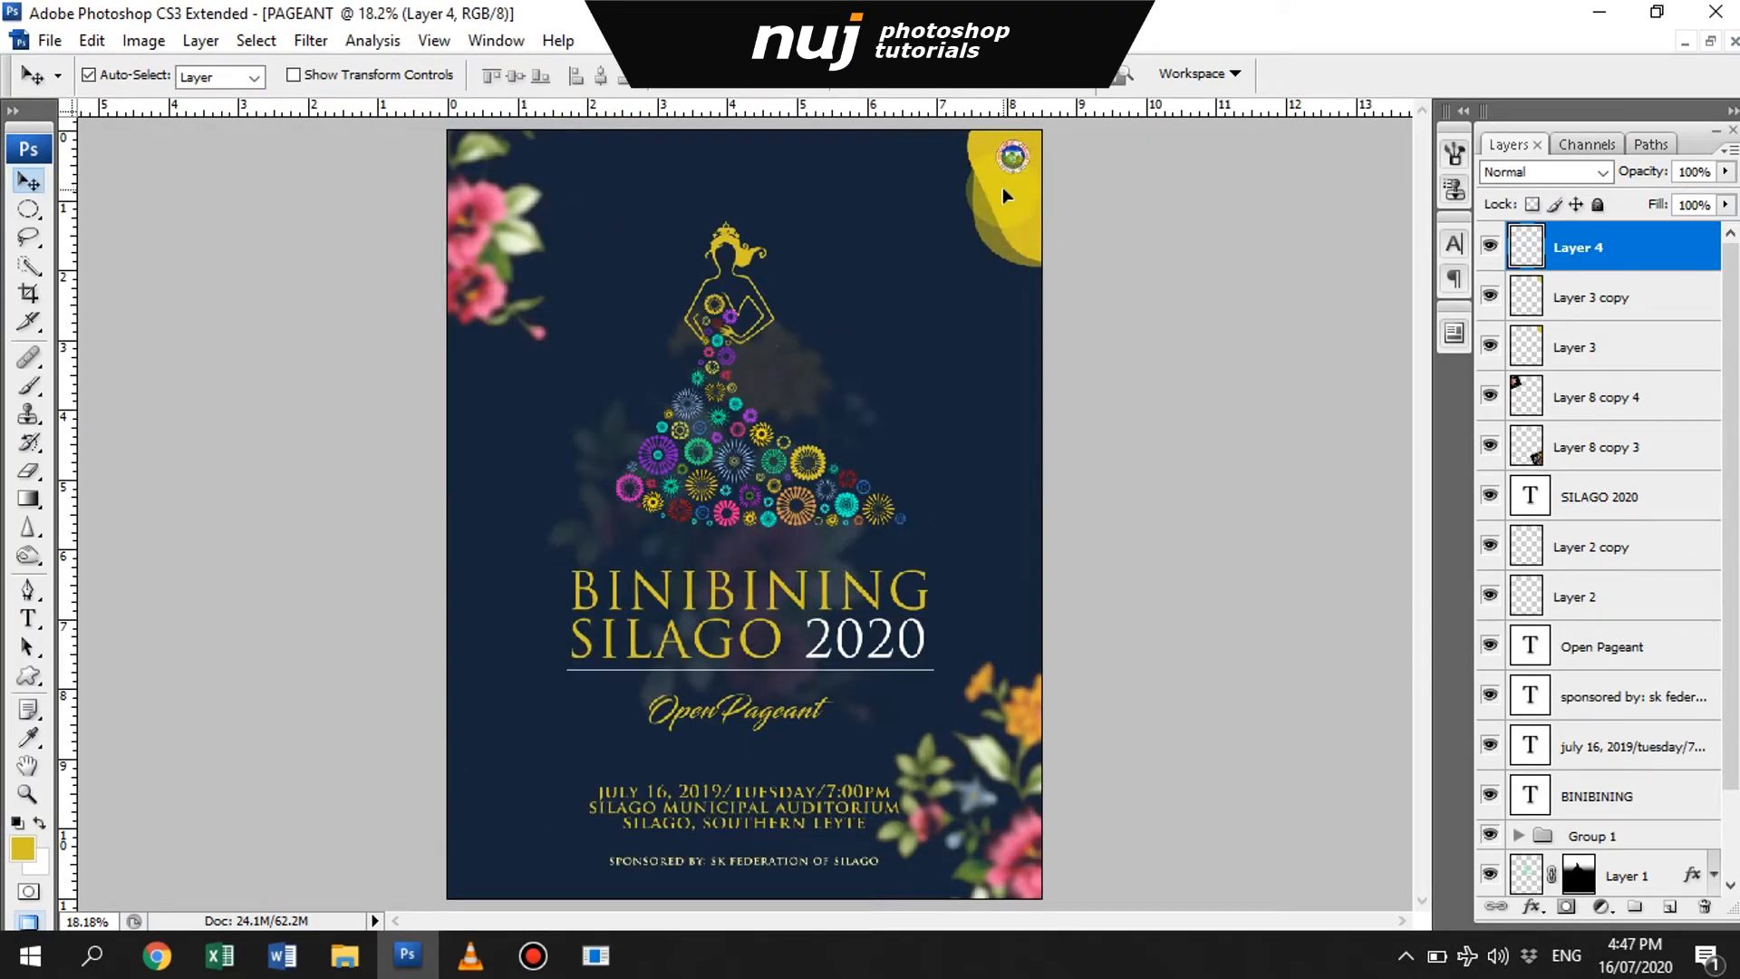
- Save the poster as pageant.psd
key(ctrl+s)
click(1169, 505)
click(951, 487)
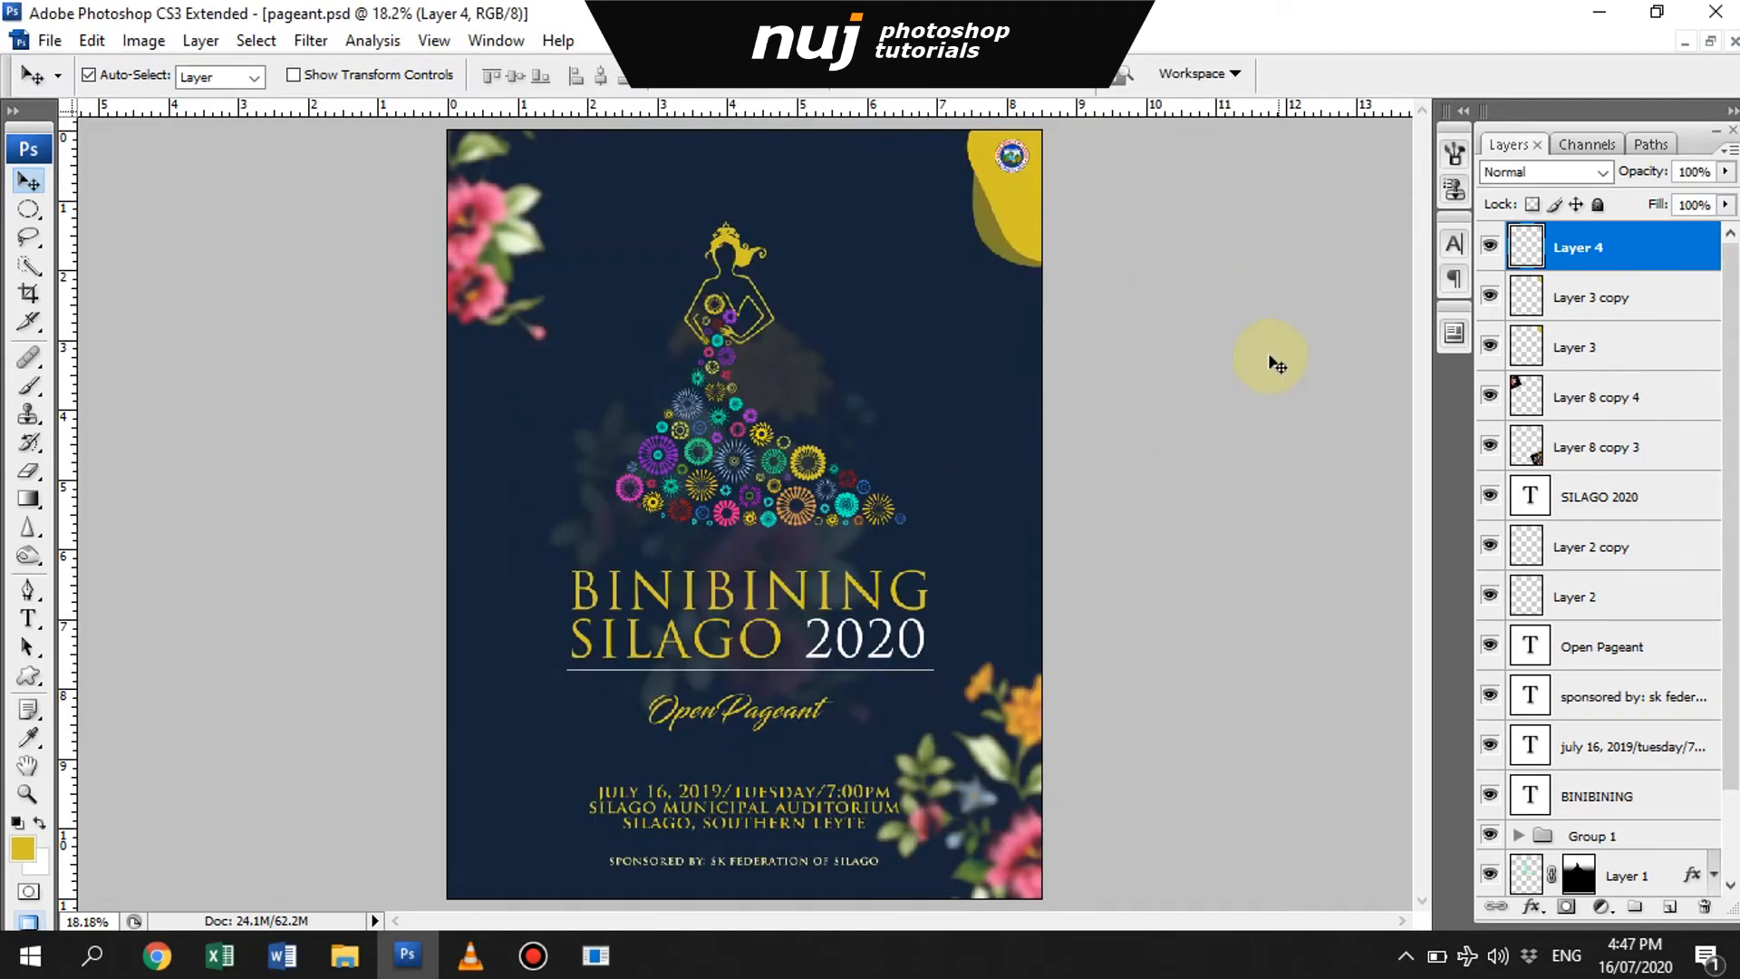
- Switch to File Explorer, open the Sangguniang Kabataan logo PNG in Photoshop, and show it in a floating window over the poster
click(344, 956)
click(435, 847)
click(491, 199)
scroll(625, 680, down, 10)
double_click(356, 421)
click(313, 311)
drag(352, 304, 909, 470)
click(1700, 41)
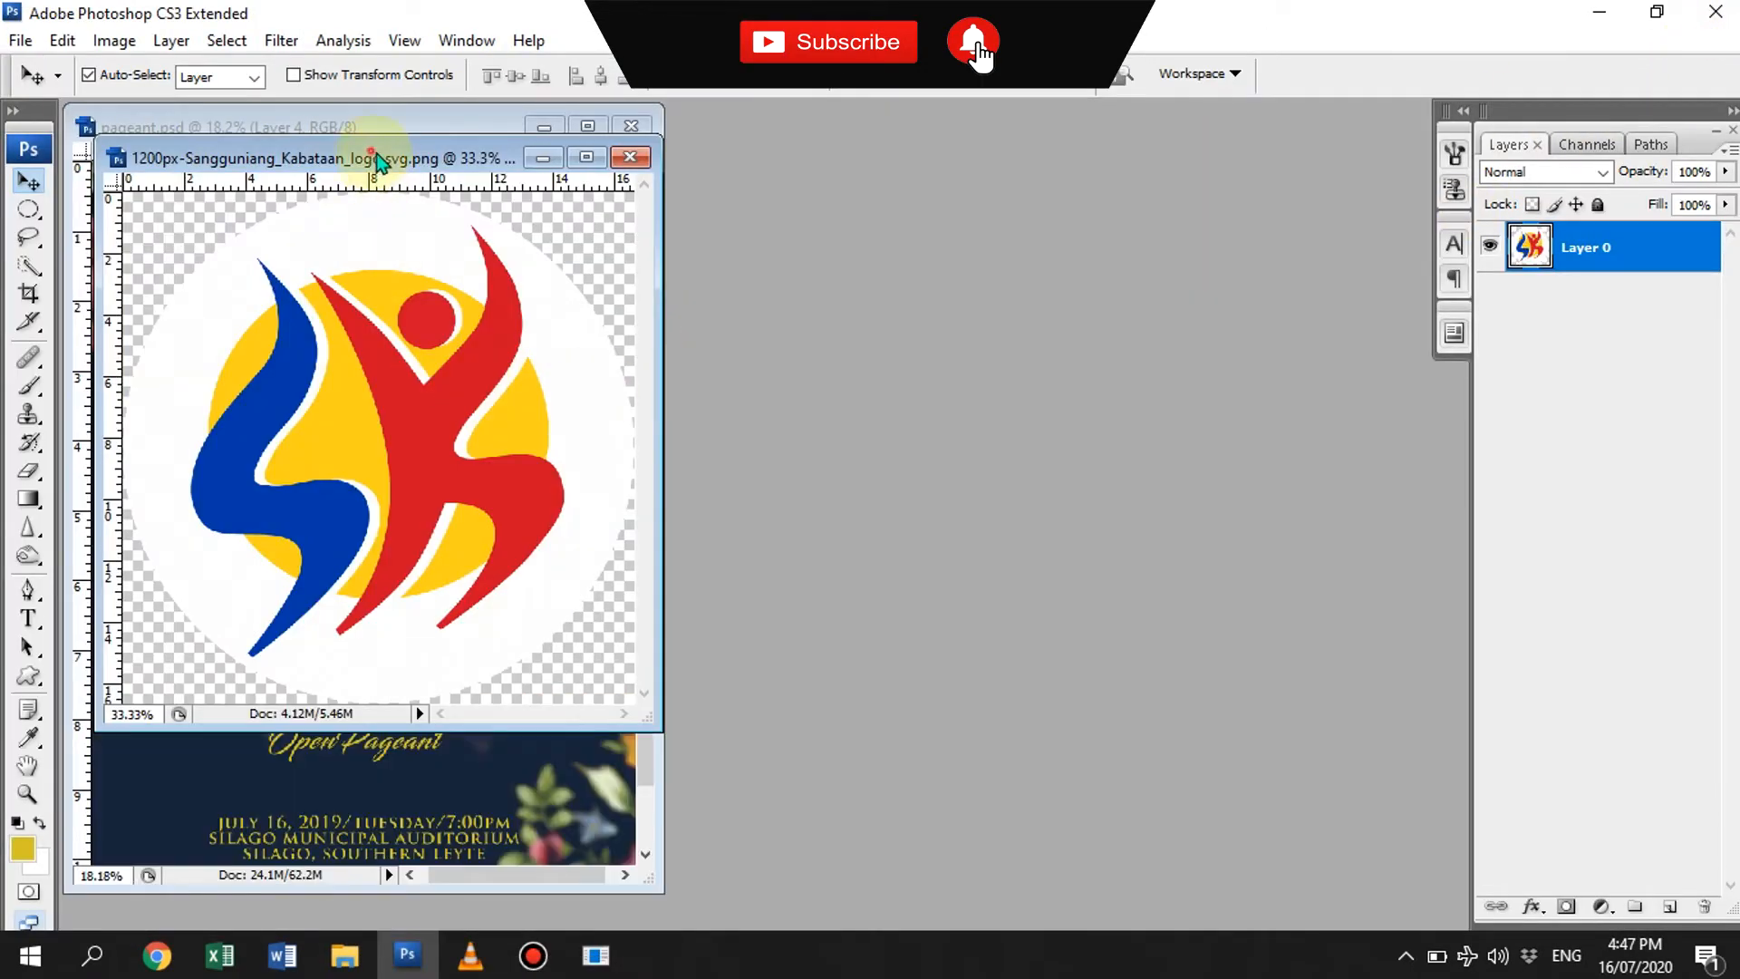
- Copy the Sangguniang Kabataan logo into the poster, close the logo file, and maximize the poster document
drag(377, 165, 897, 164)
drag(906, 426, 374, 455)
click(1149, 162)
click(588, 125)
- Shrink the Sangguniang Kabataan logo to badge size and move it into the gold upper-right corner of the poster
key(ctrl+t)
drag(622, 582, 845, 319)
key(Return)
drag(891, 353, 1004, 155)
- Fine-tune the size and position of the municipal seal and Sangguniang Kabataan logo, stacking the seal above it in the gold corner
key(ctrl+t)
key(Return)
click(1017, 193)
click(1004, 157)
key(ctrl+t)
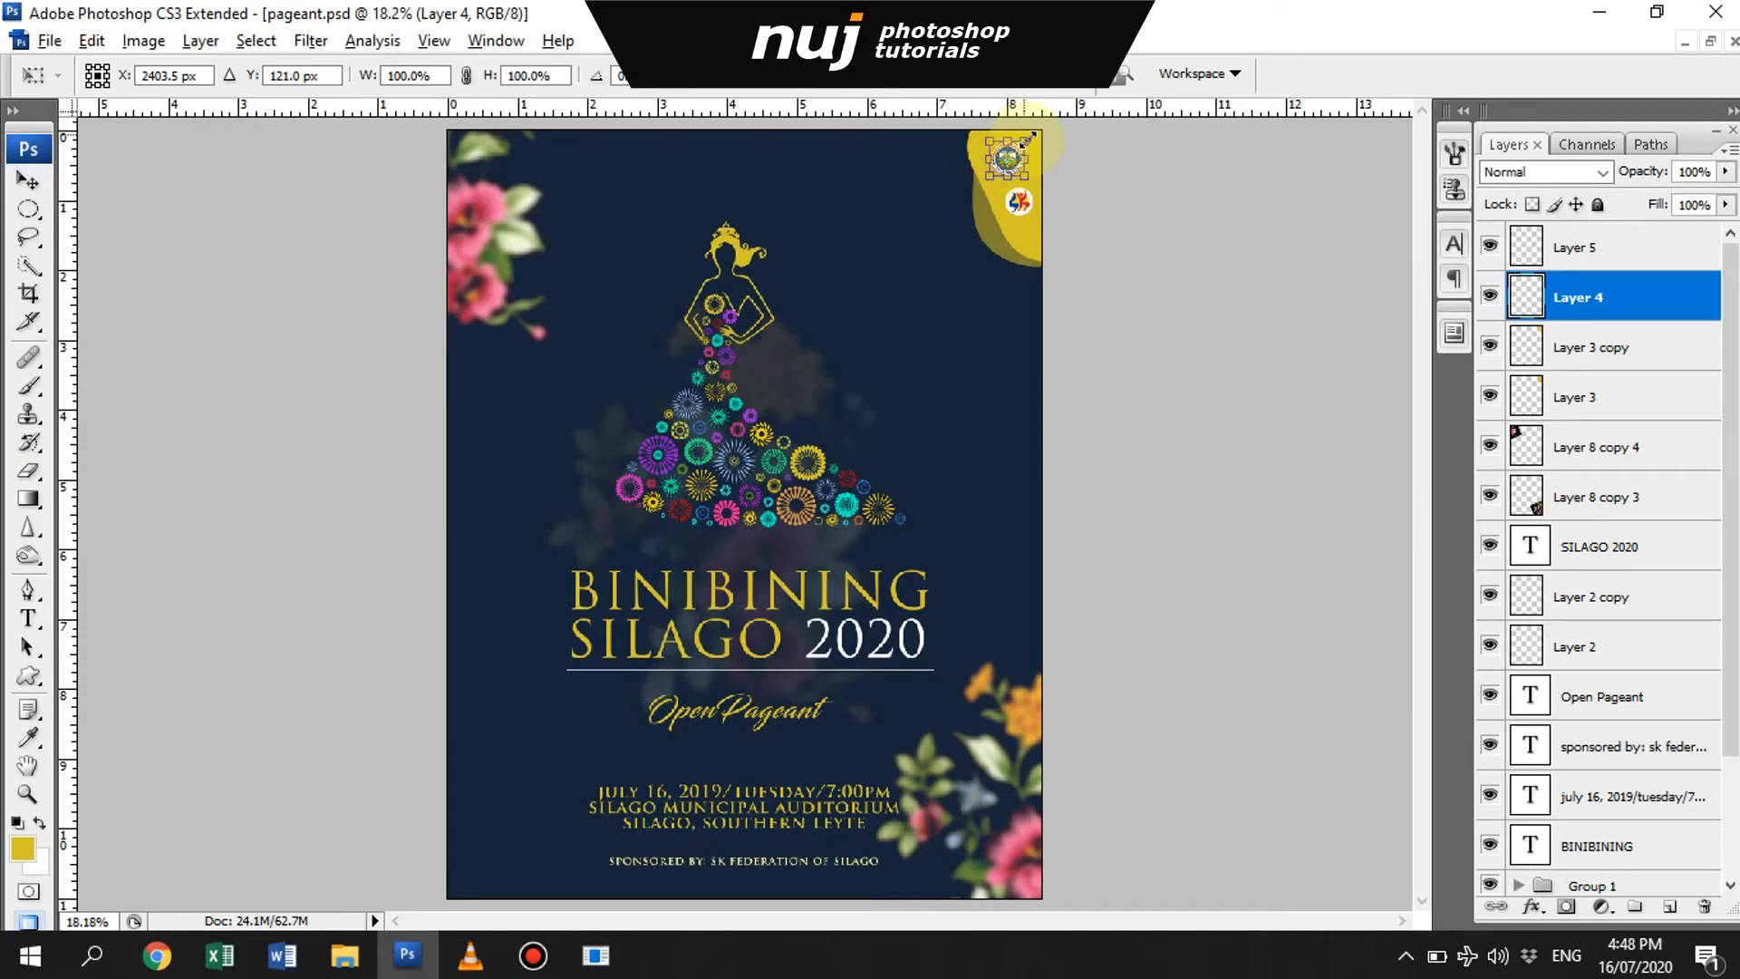
key(Return)
click(1199, 313)
key(ctrl+0)
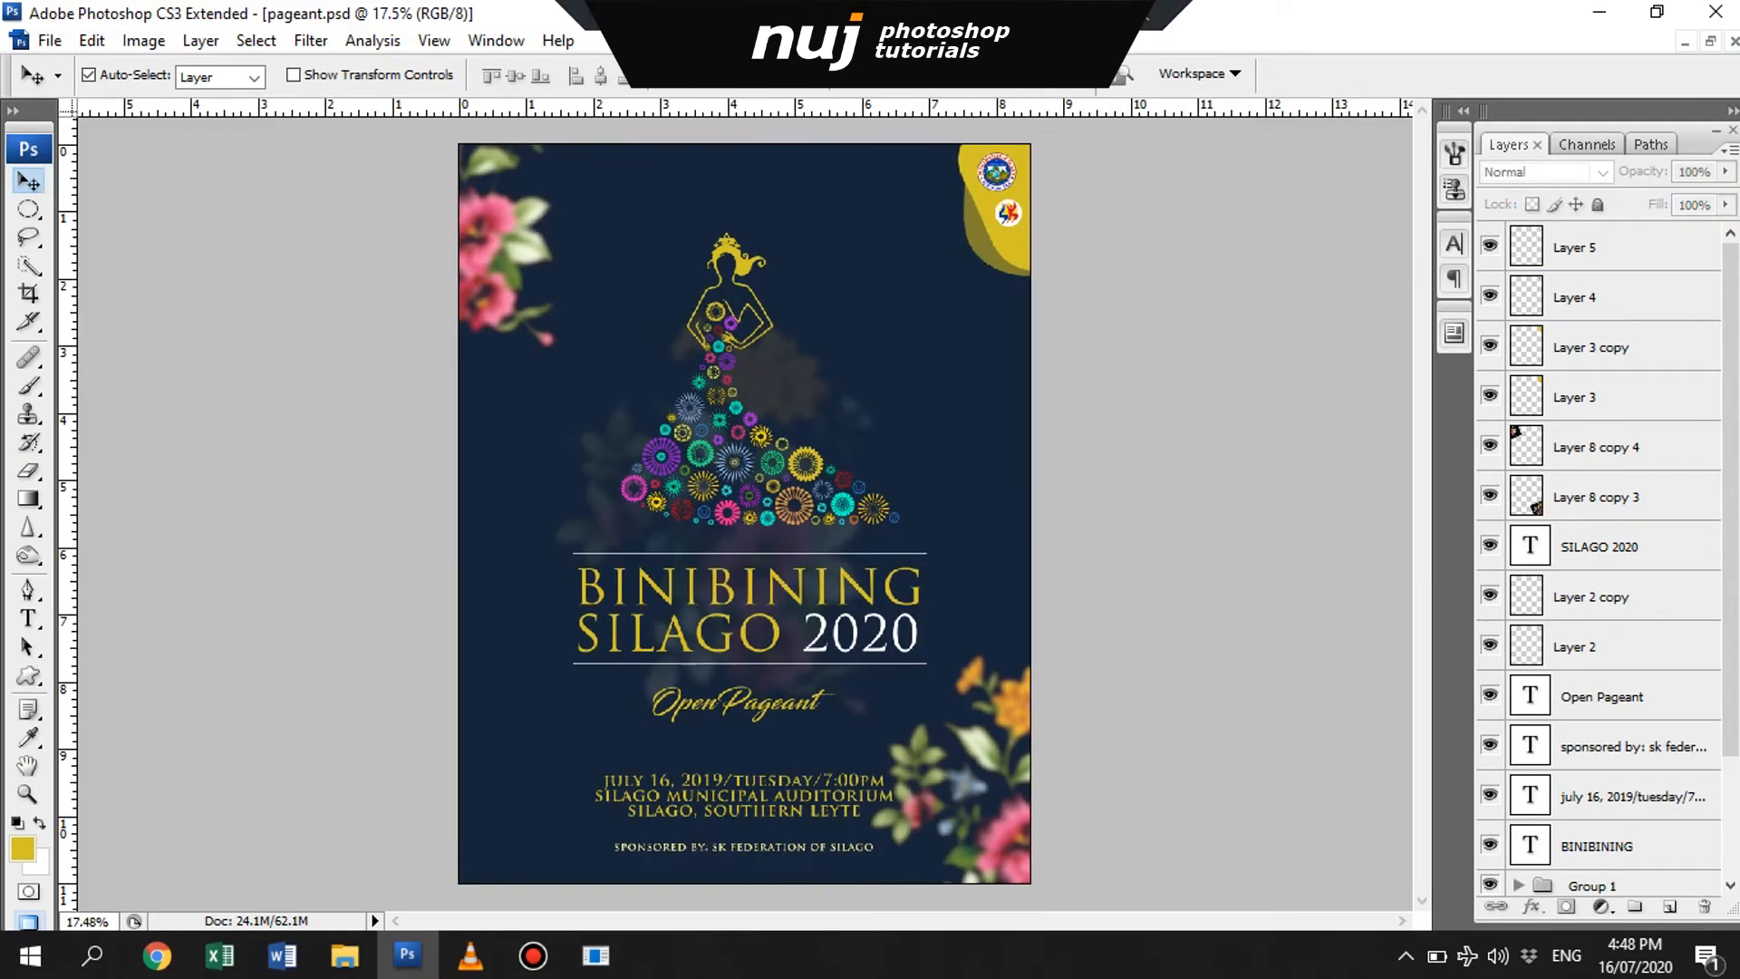
- Center the Open Pageant text and the event details horizontally on the poster, and narrow the event details slightly
click(756, 710)
key(ctrl+a)
click(600, 75)
click(765, 781)
click(601, 75)
key(ctrl+d)
key(ctrl+t)
drag(894, 773, 886, 775)
key(Return)
- Reorder the BINIBINING layer directly below SILAGO 2020 and center both title lines horizontally on the poster
click(865, 588)
scroll(1638, 818, down, 2)
drag(1622, 746, 1632, 473)
shift+click(1599, 446)
key(ctrl+a)
click(601, 75)
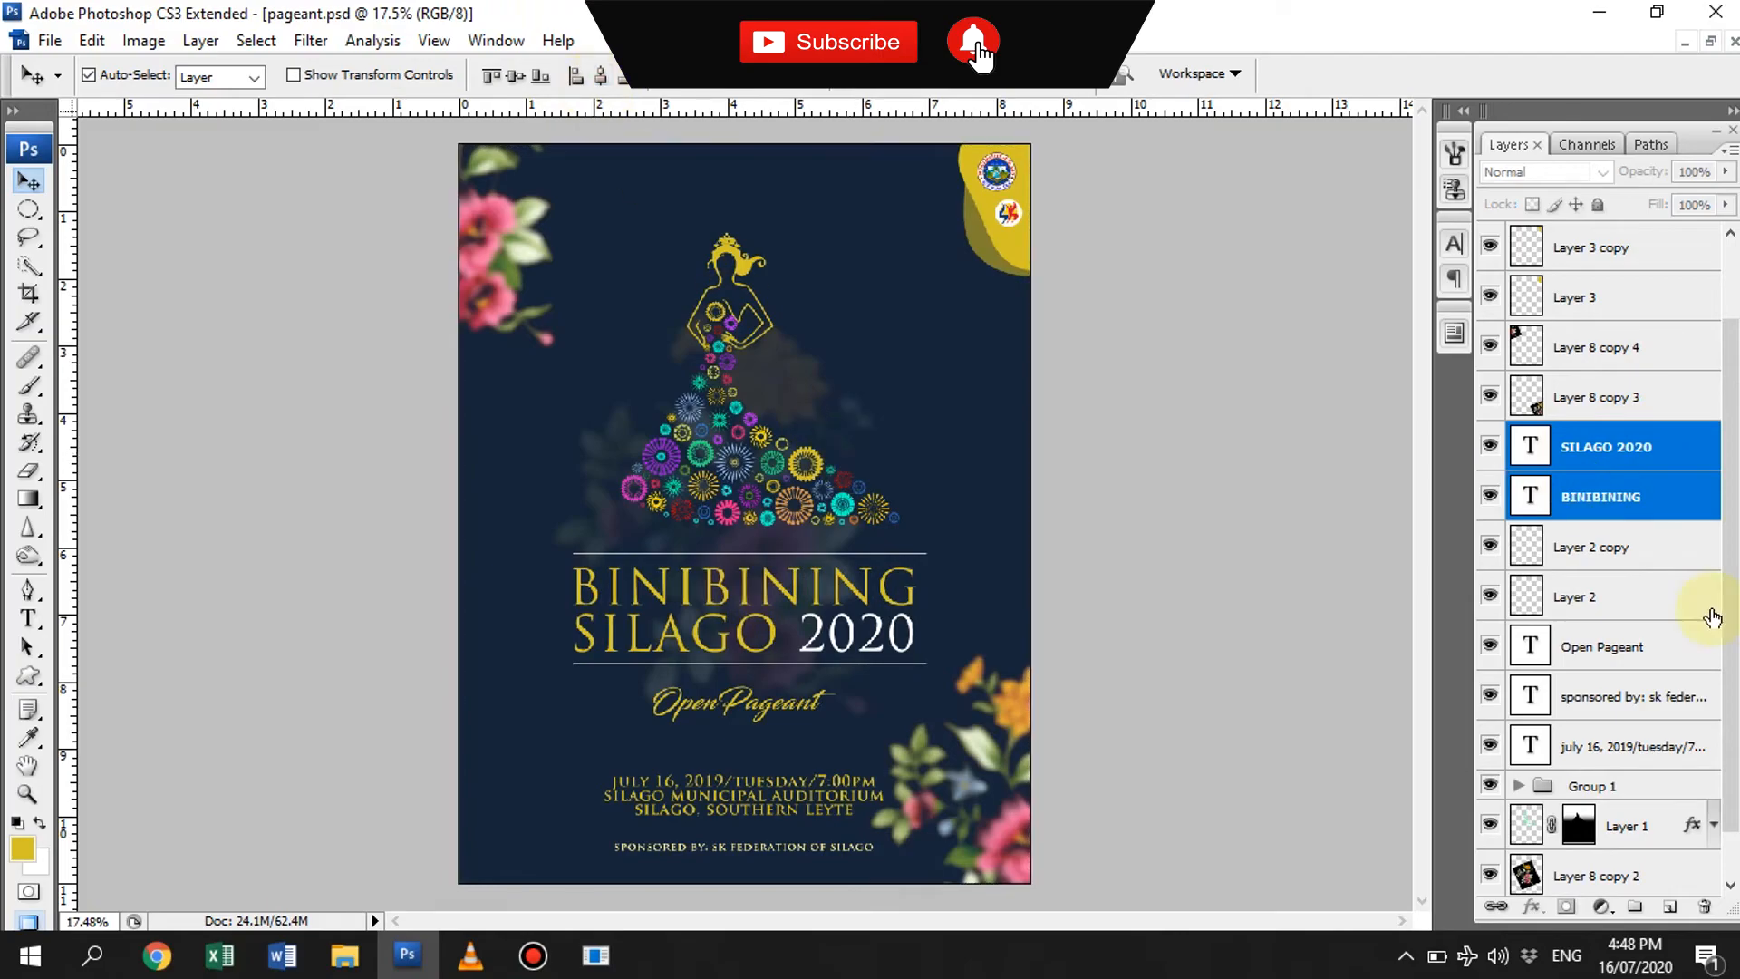
- Center the two thin lines framing the title horizontally, then select the lower-right floral decoration
click(1677, 596)
shift+click(1622, 547)
click(1024, 720)
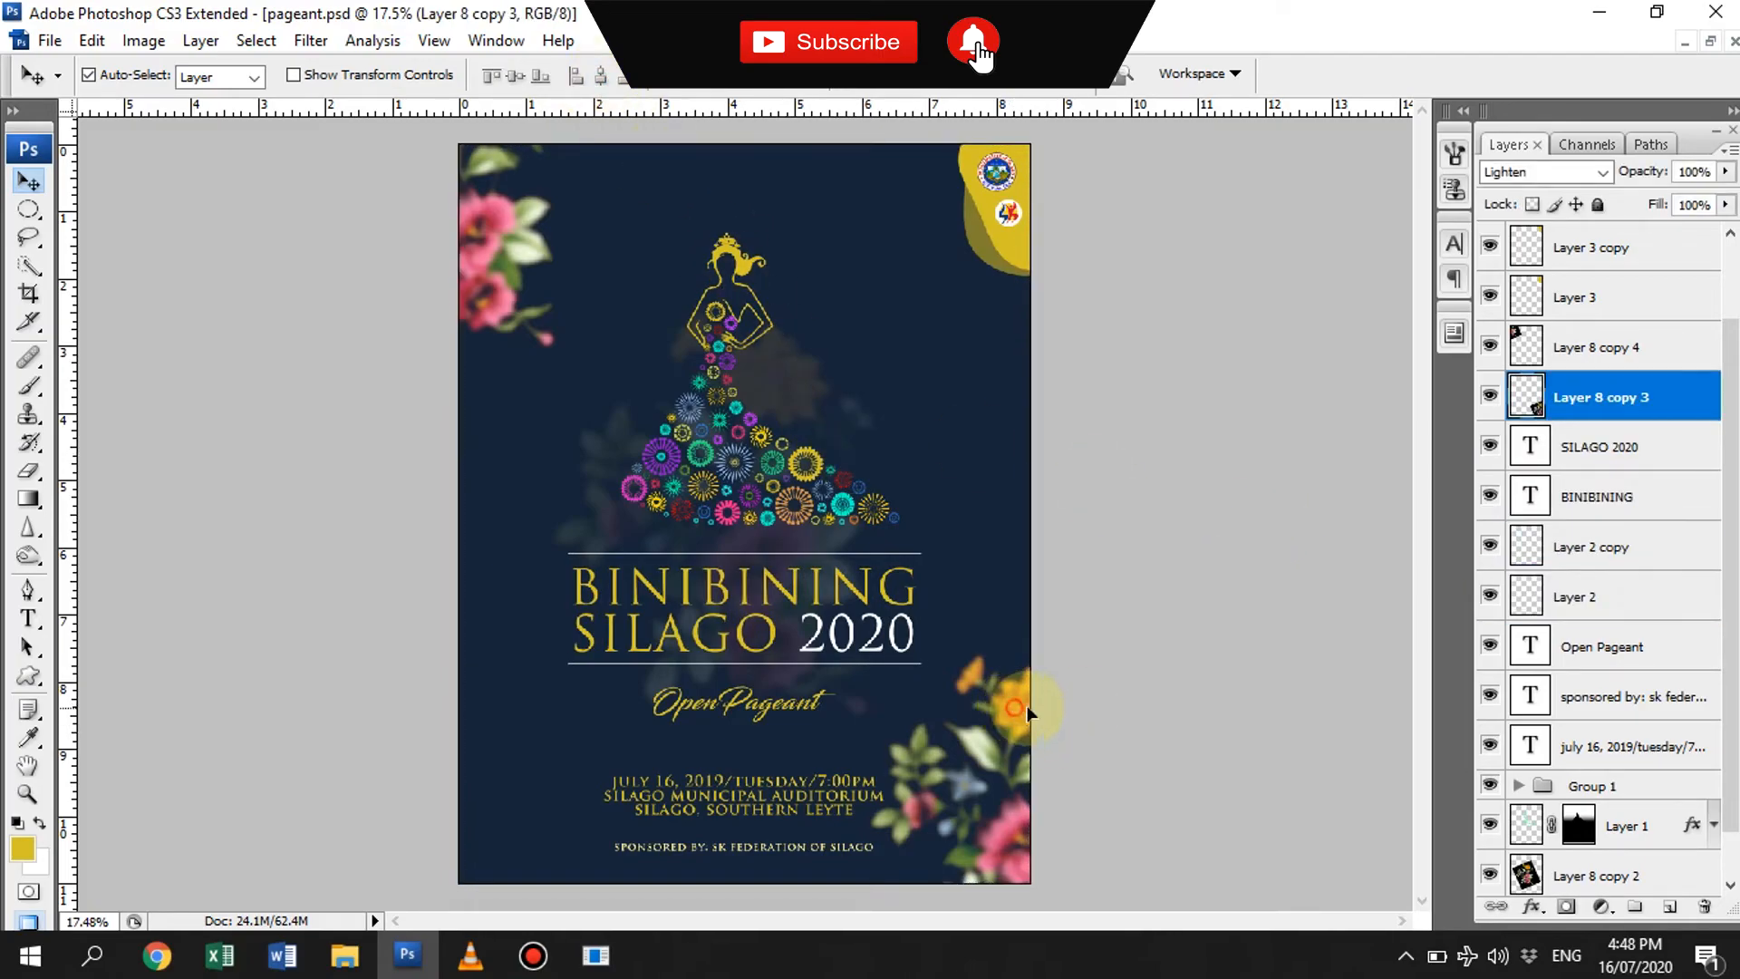
- Transform the floral decoration in the upper-left corner and reposition it slightly higher against the poster's edge
click(625, 330)
key(ctrl+t)
drag(667, 335, 674, 451)
key(Return)
drag(496, 346, 494, 295)
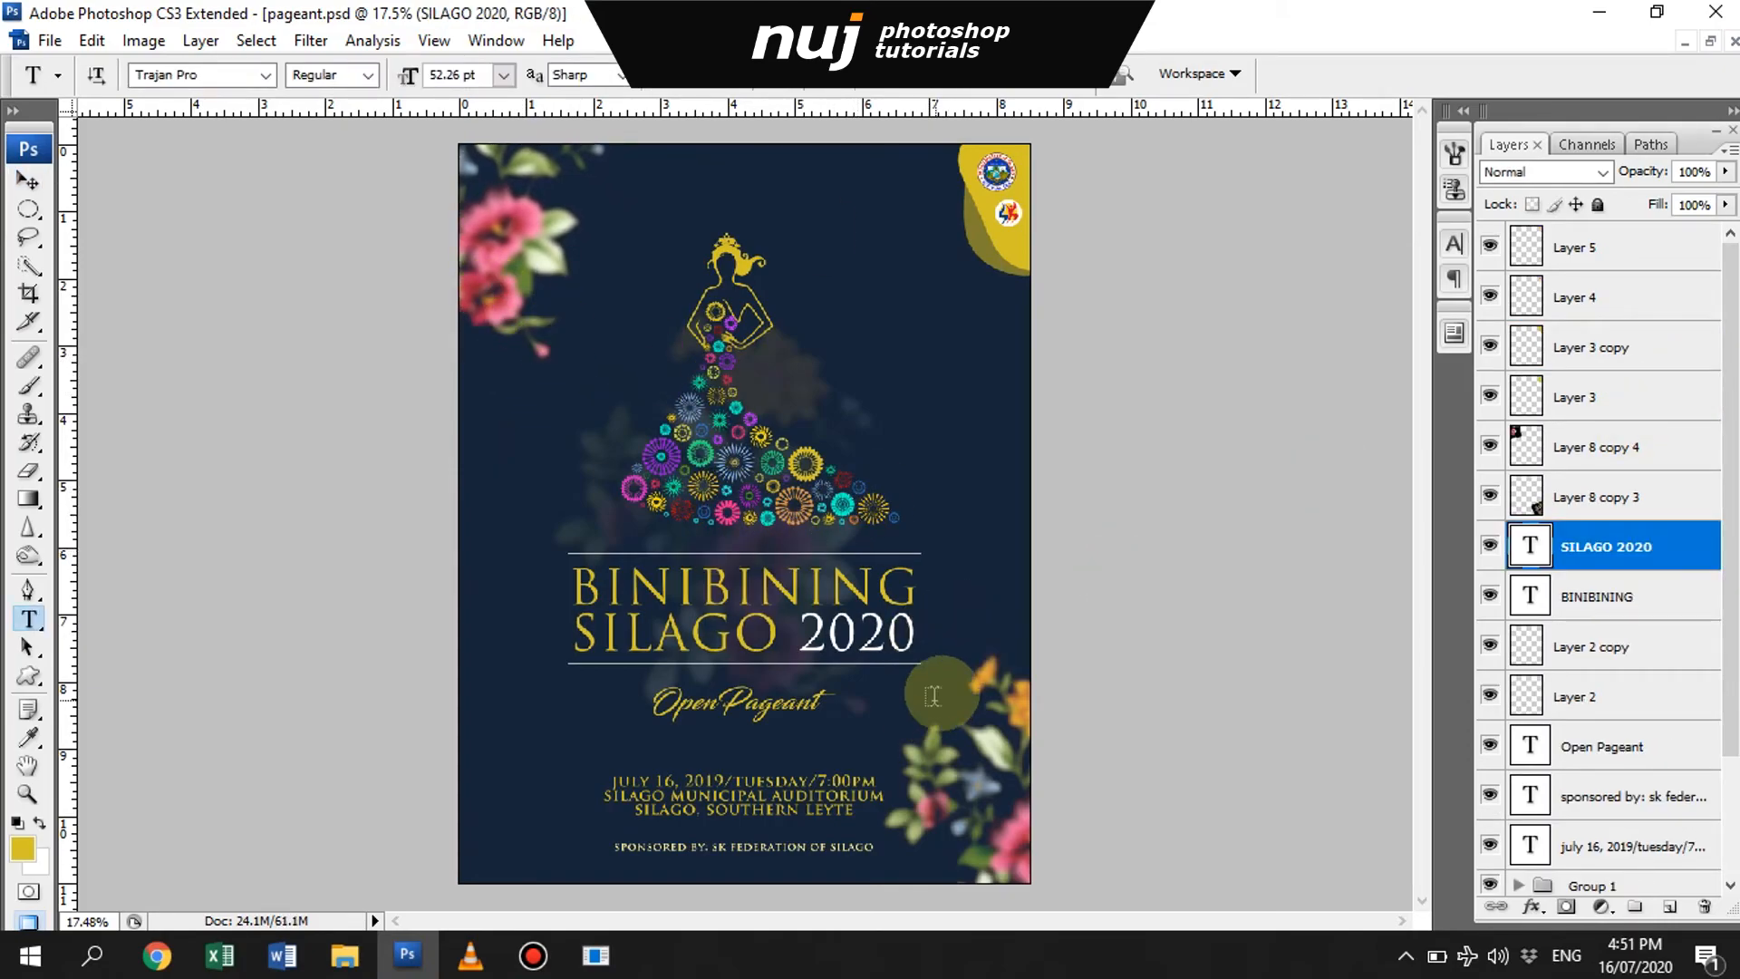
- Change the year in the poster title from 2020 to 2019
drag(804, 634, 936, 627)
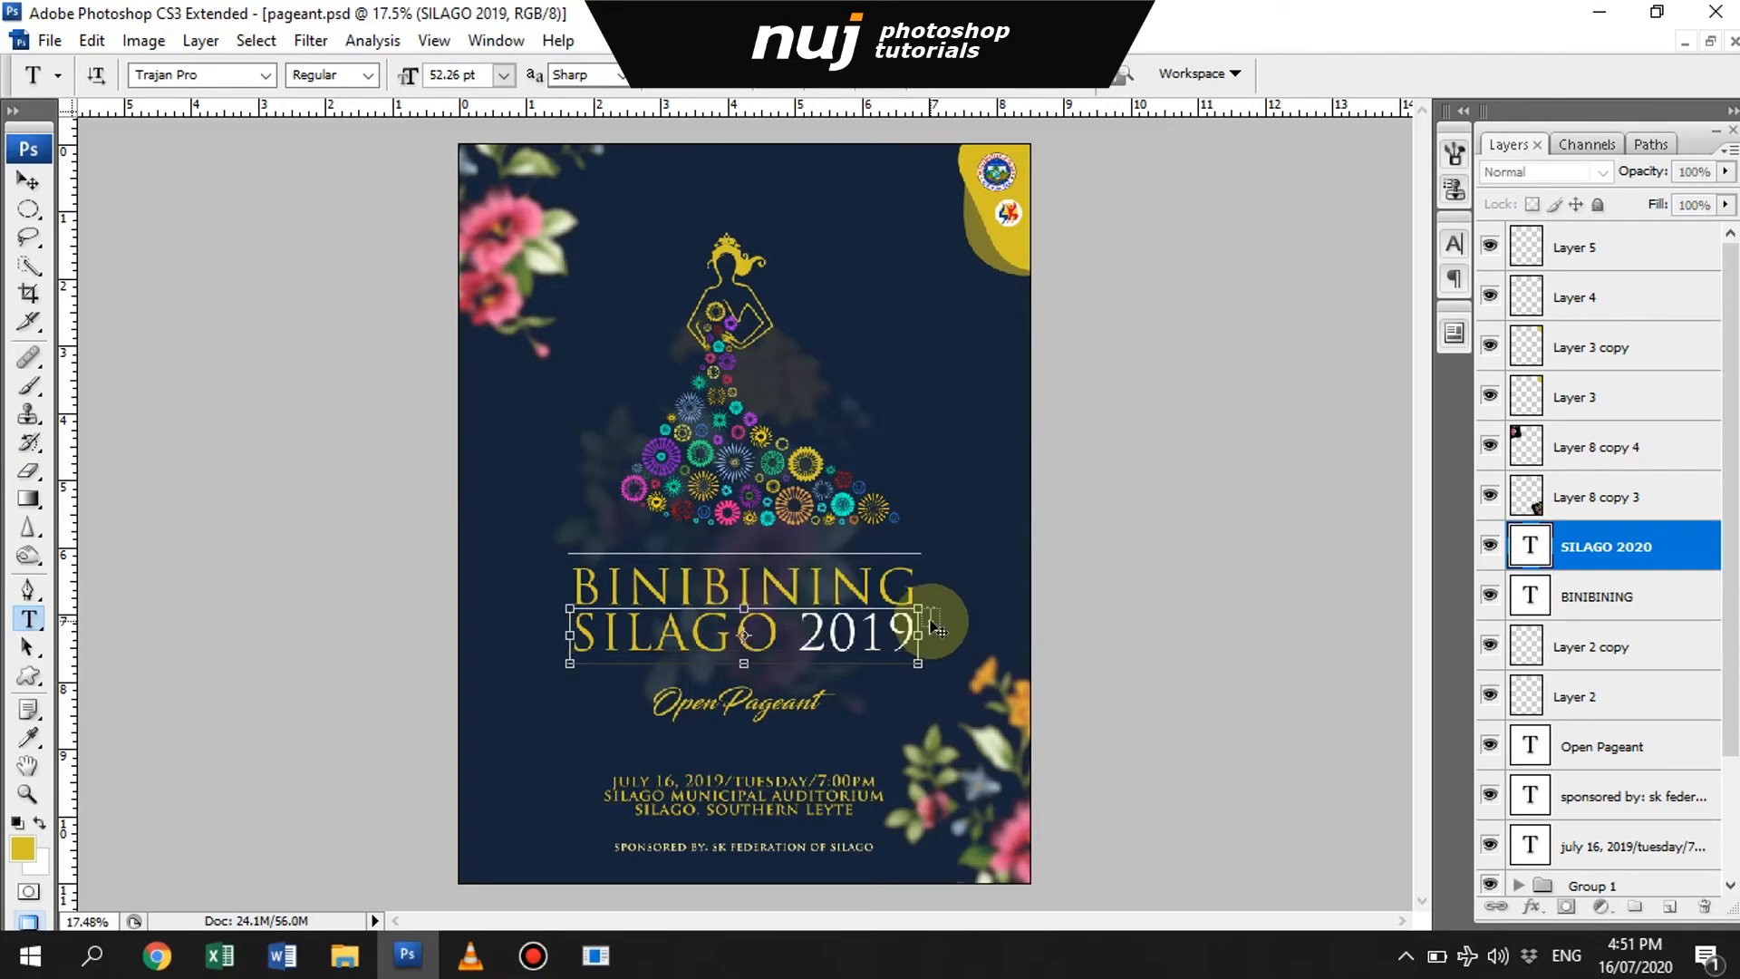
click(934, 626)
key(v)
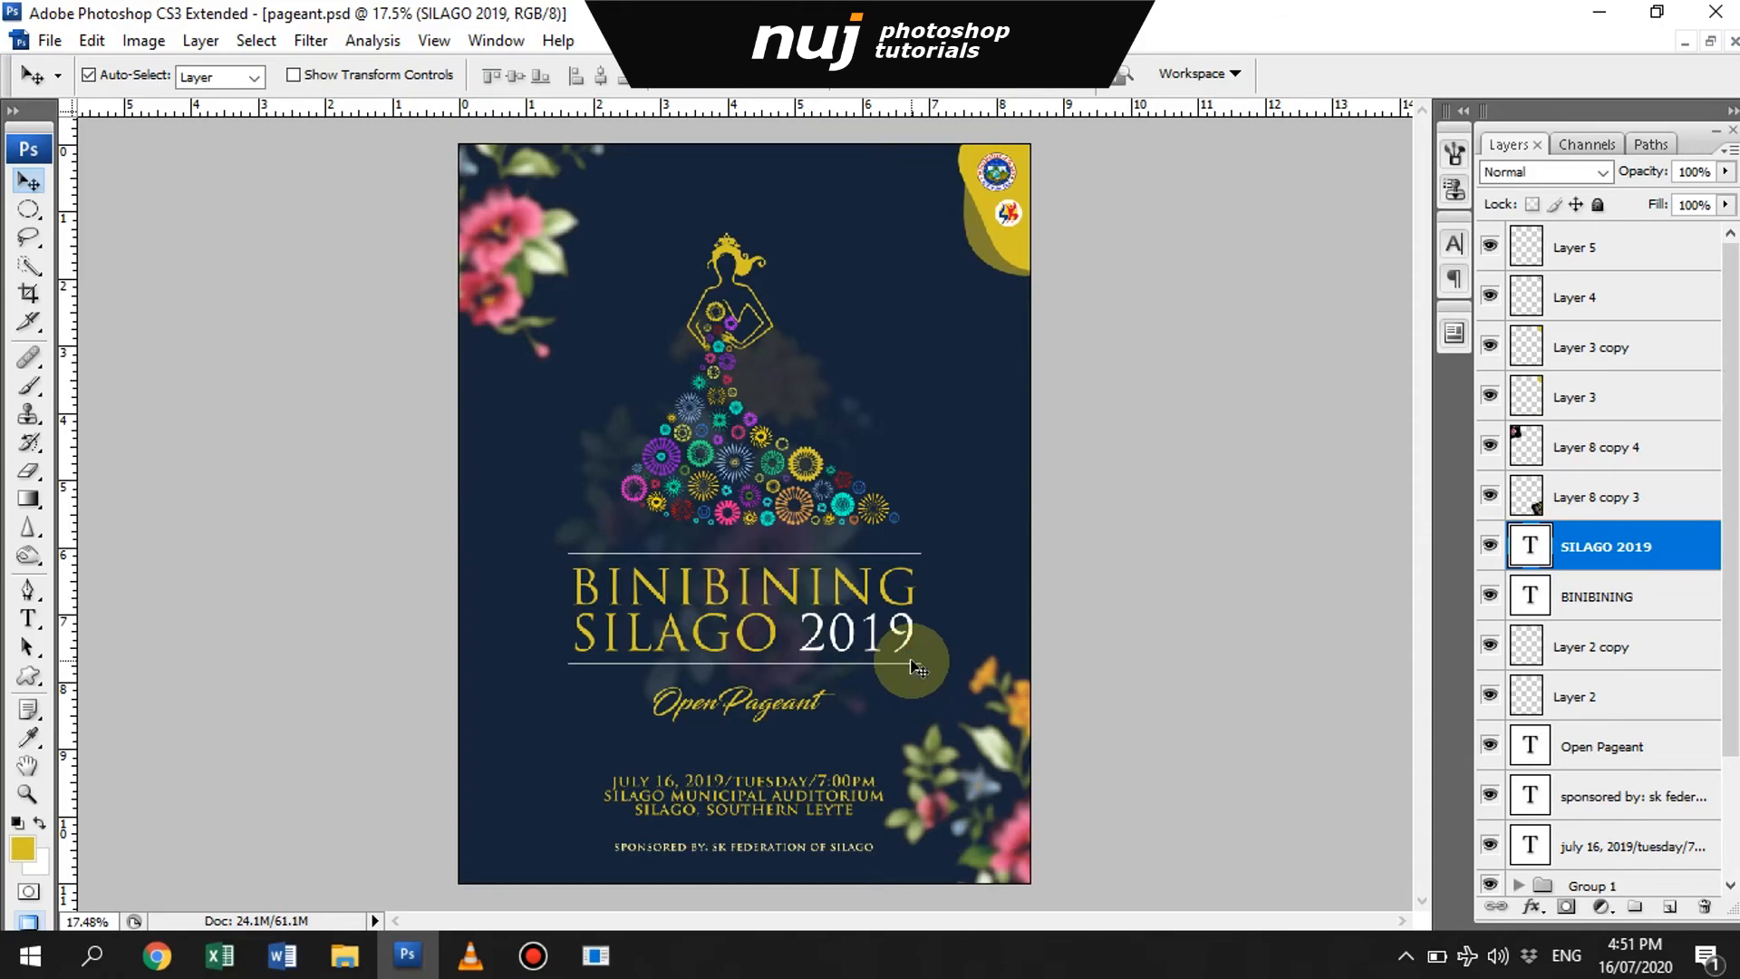
- Save a JPEG copy of the poster in the pageant 2019 folder
key(ctrl+shift+s)
click(916, 547)
click(914, 711)
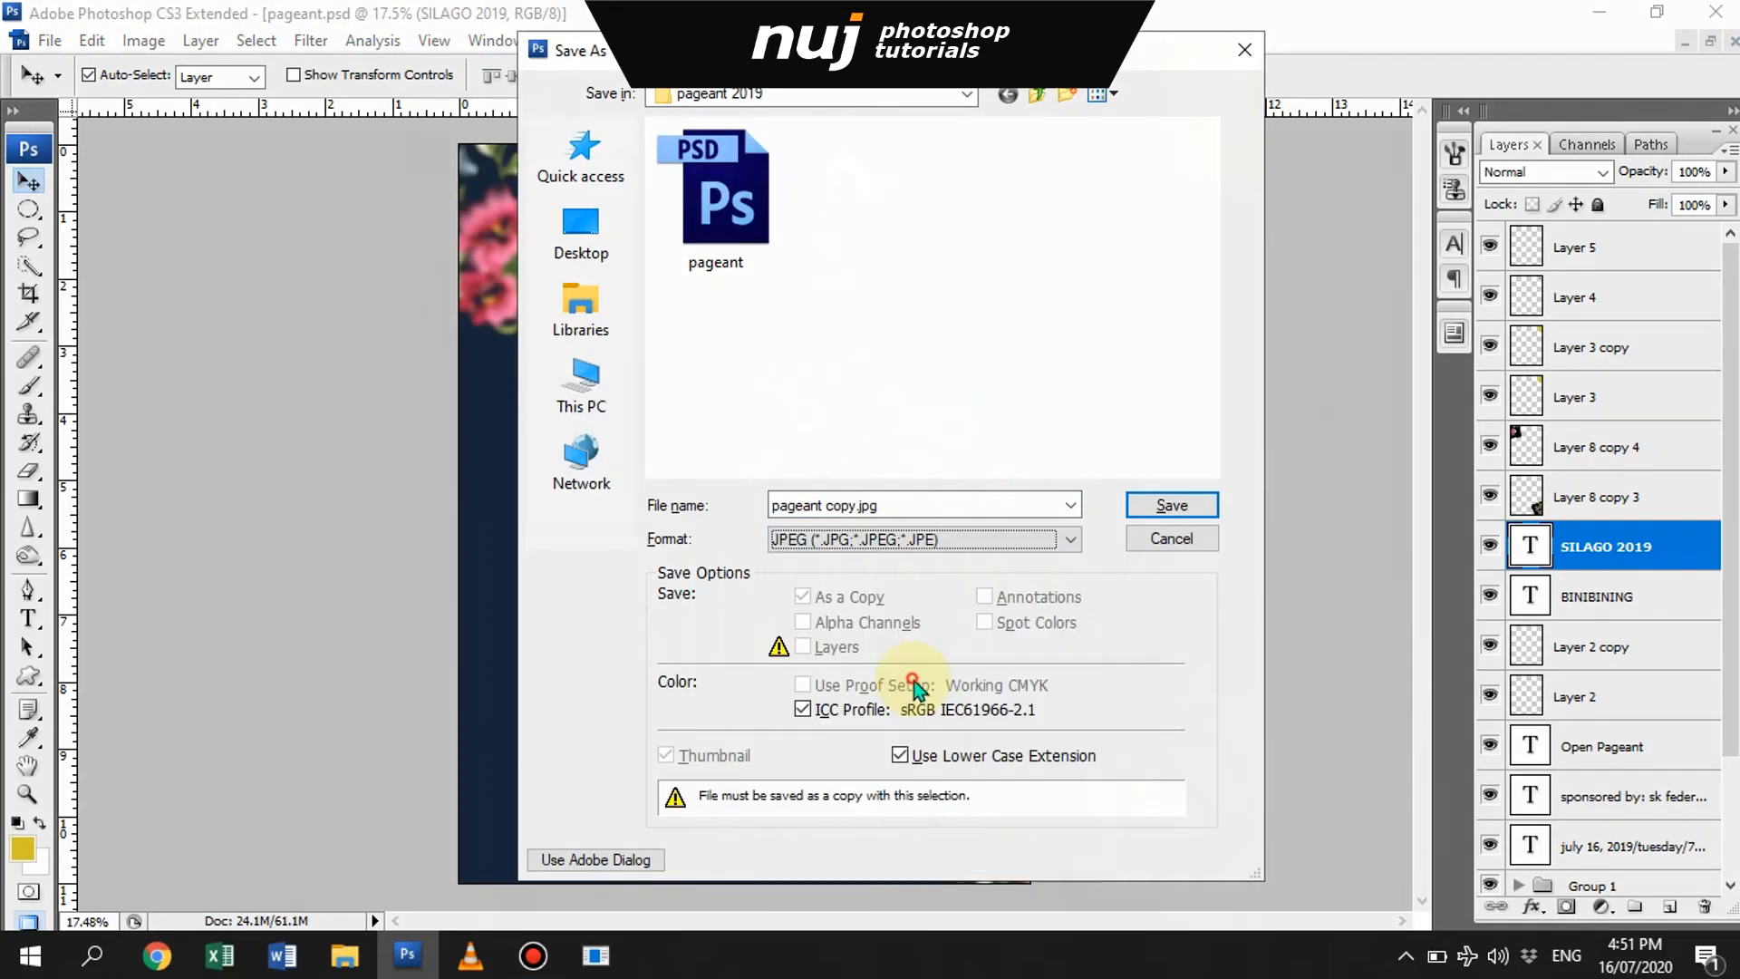
double_click(714, 219)
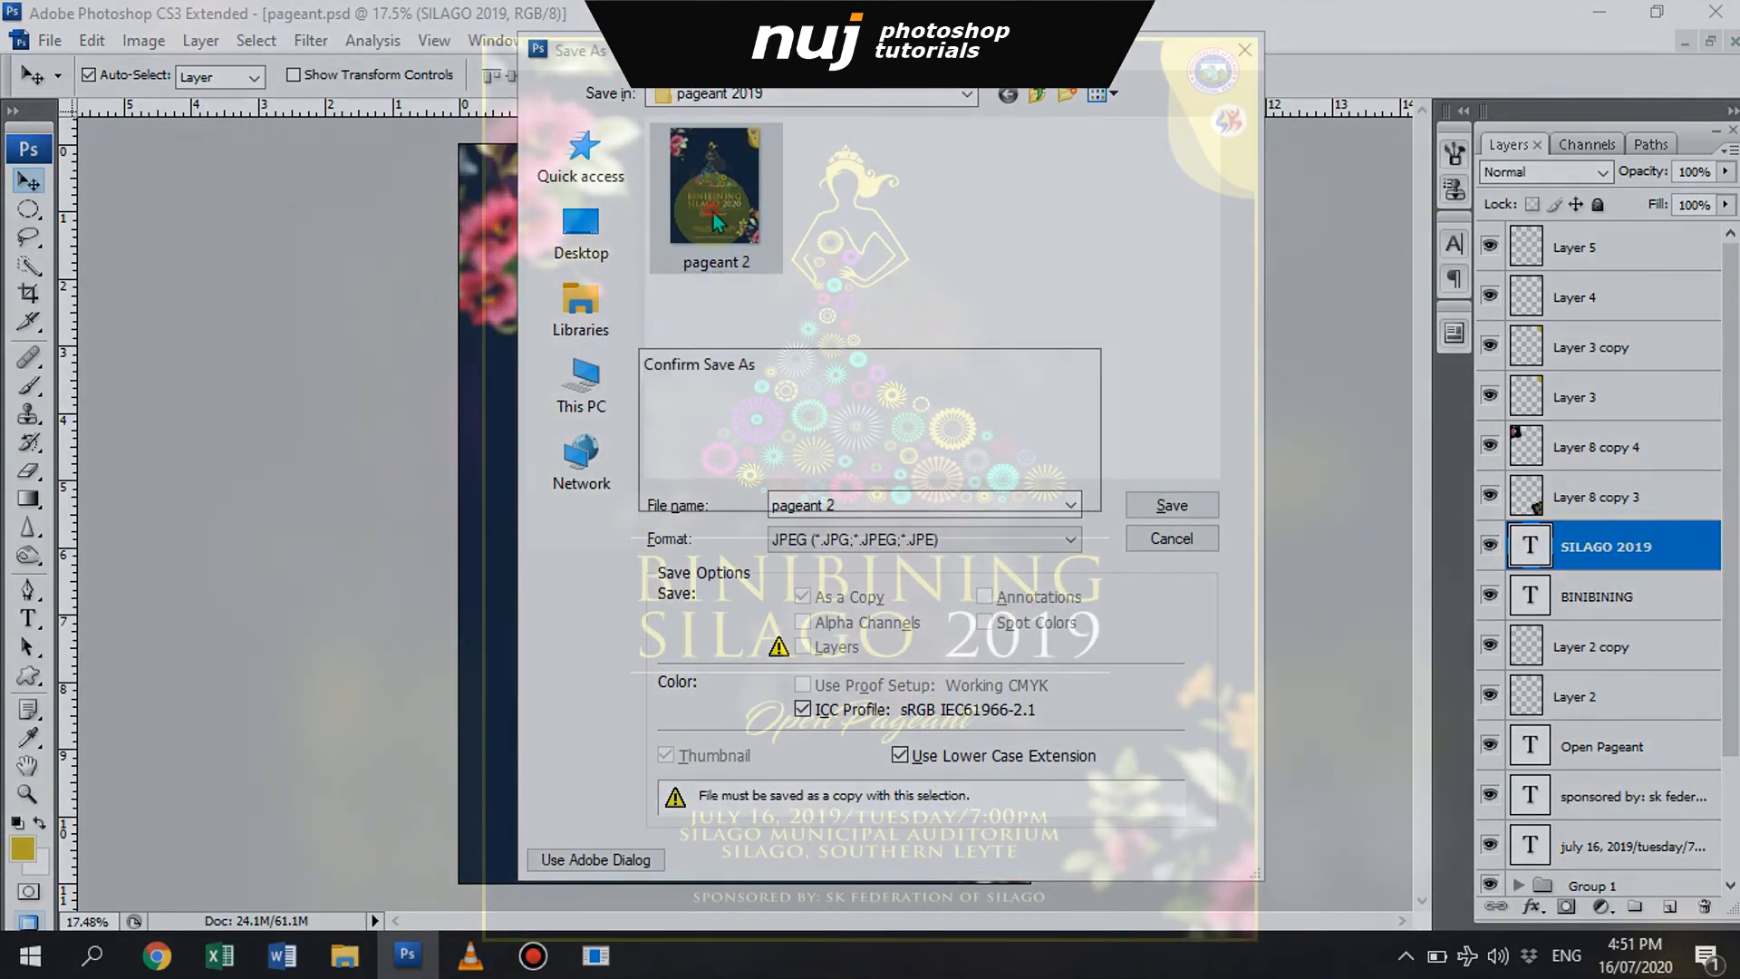
click(1018, 483)
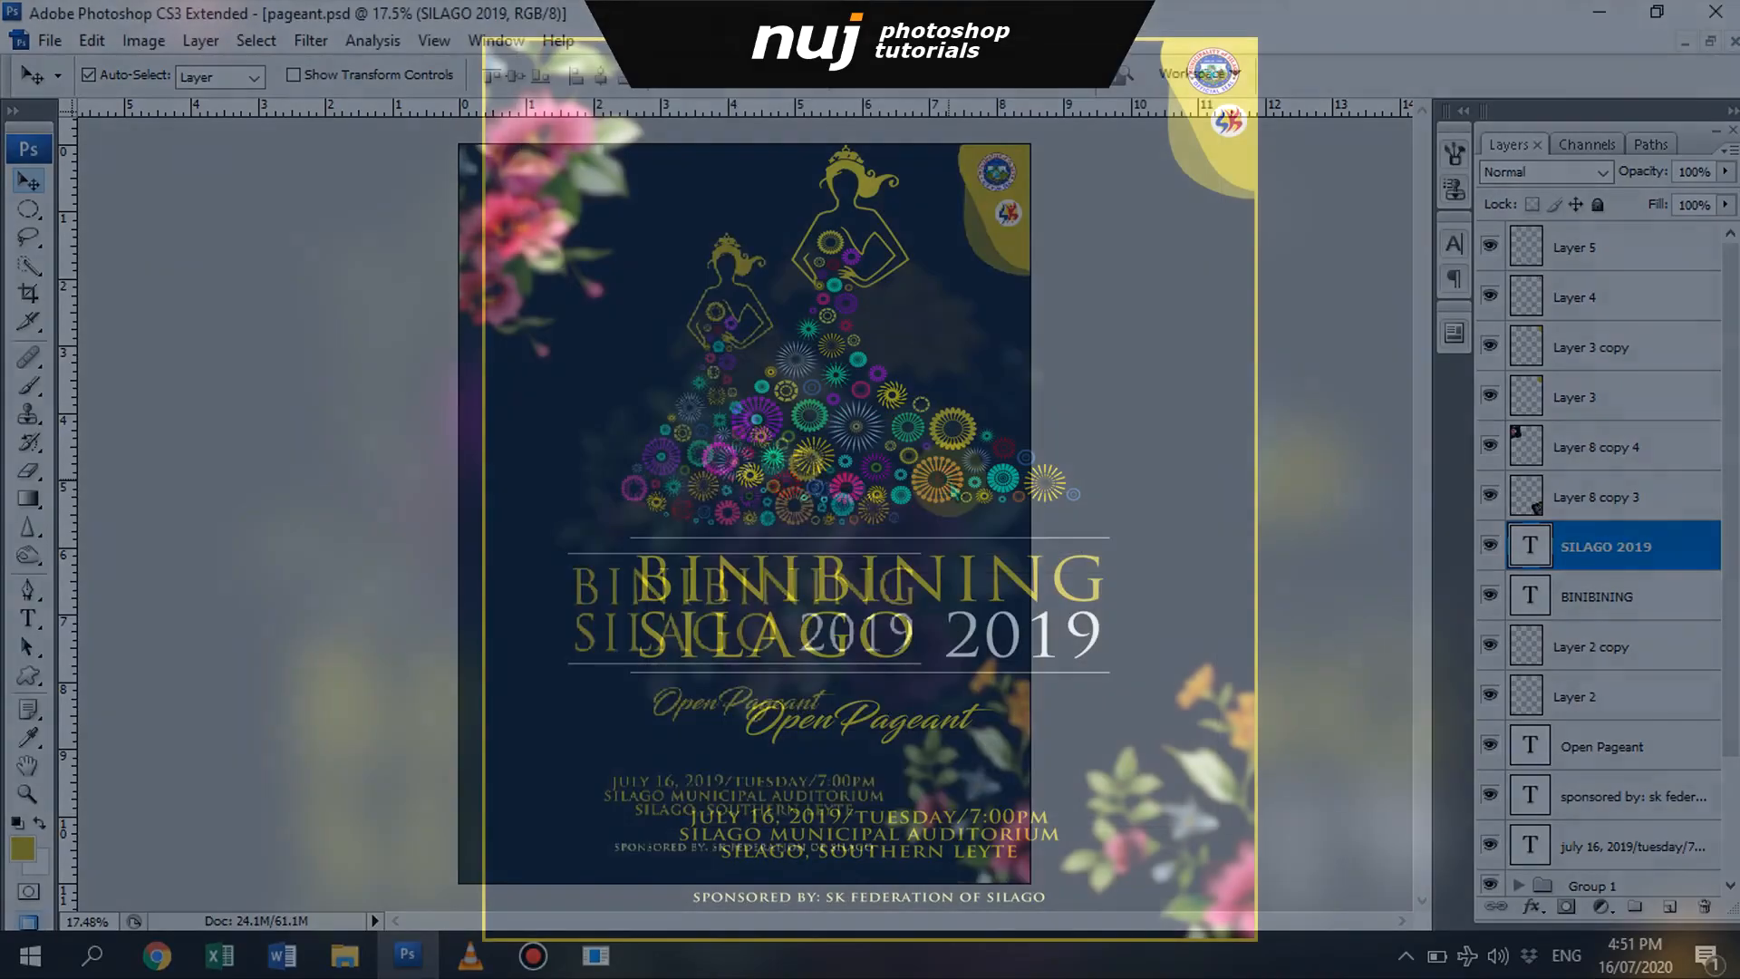